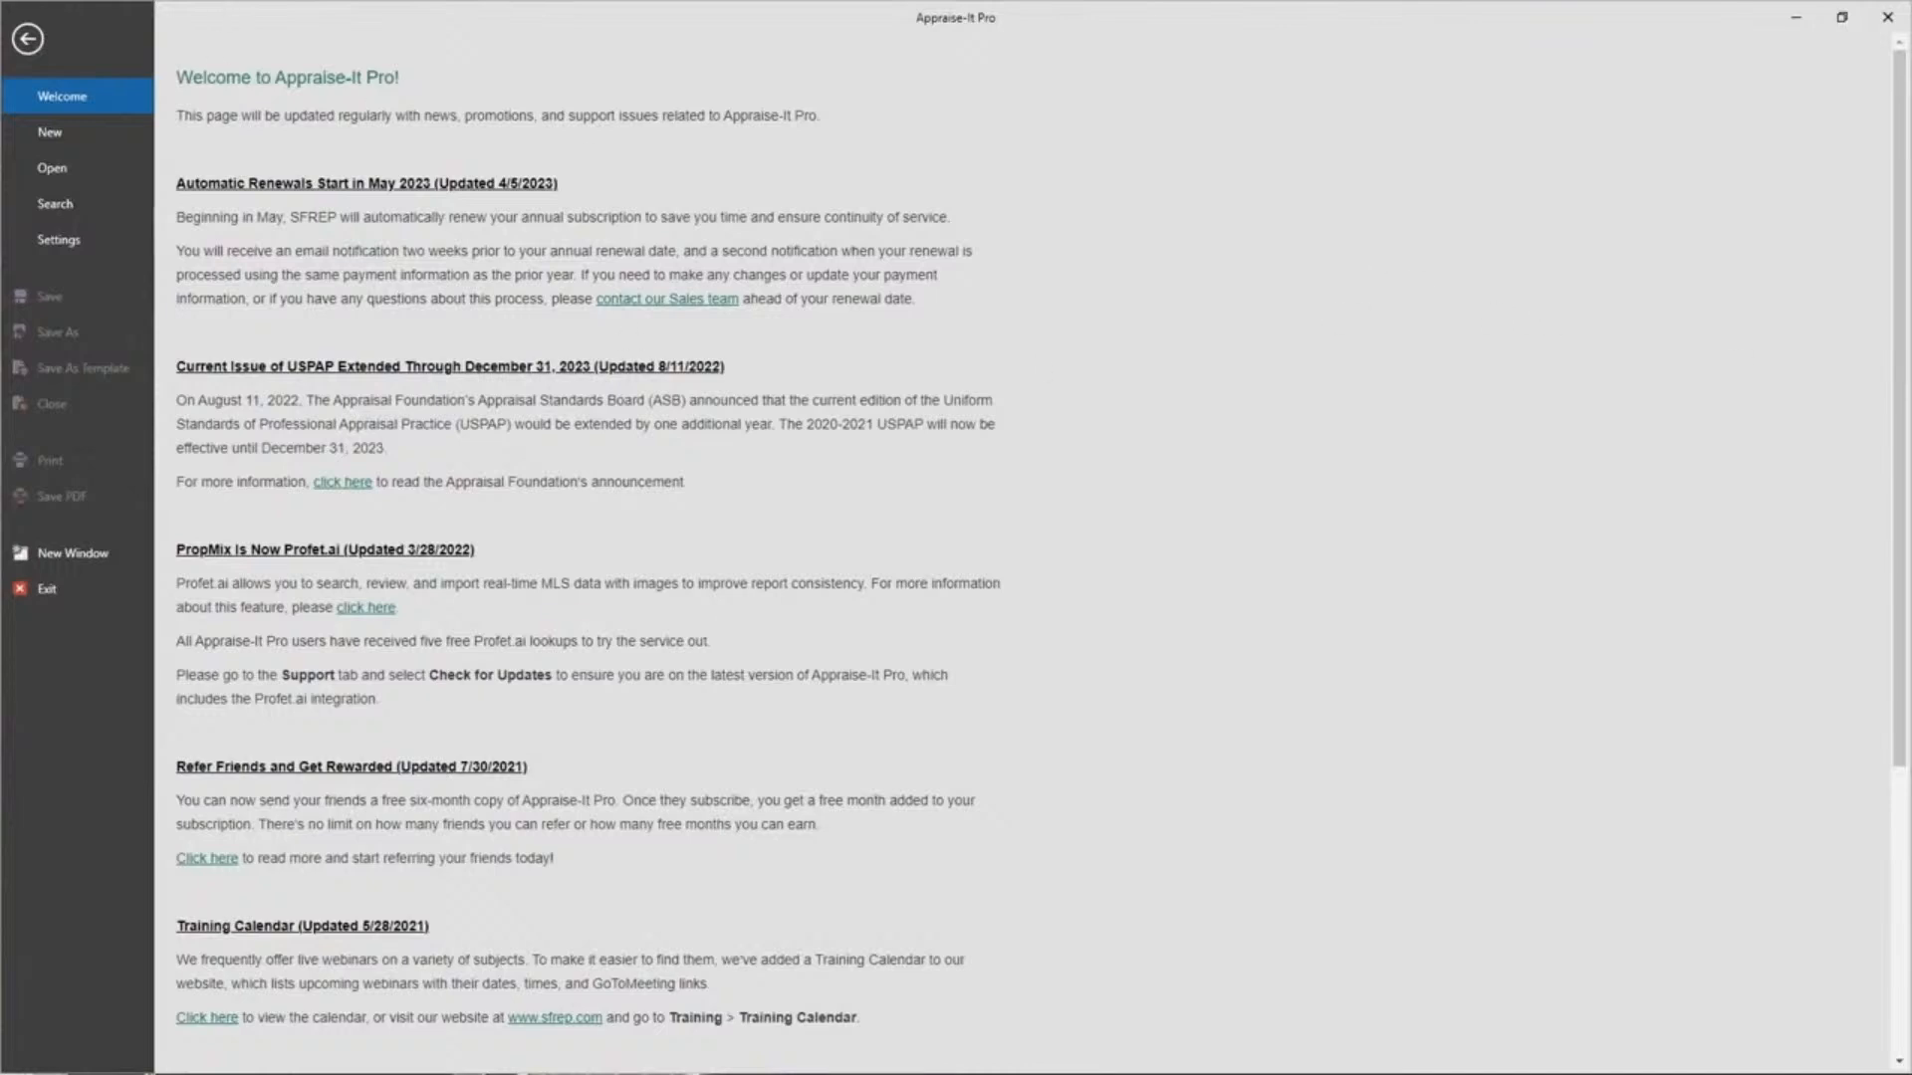
Start a new report and pick UAD Uniform Residential Appraisal Report from Frequently Used forms.
click(107, 129)
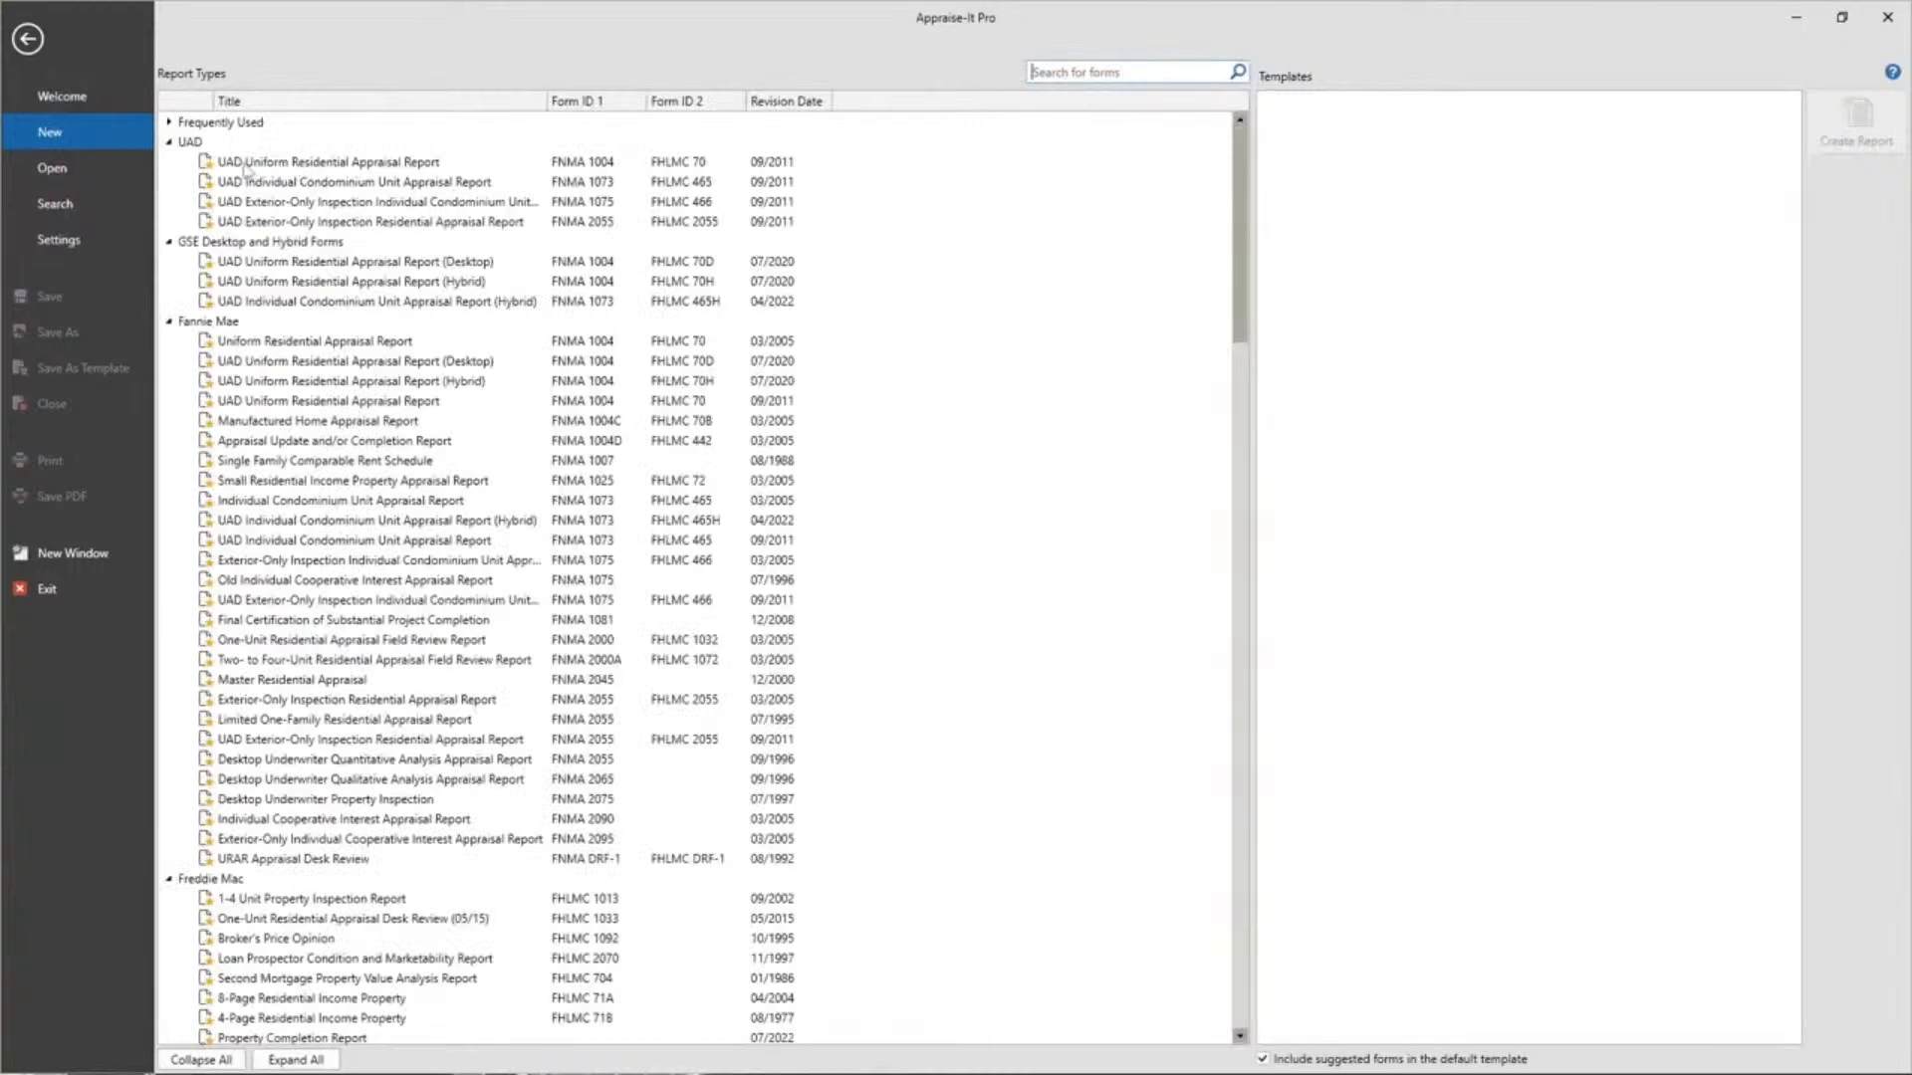
click(169, 123)
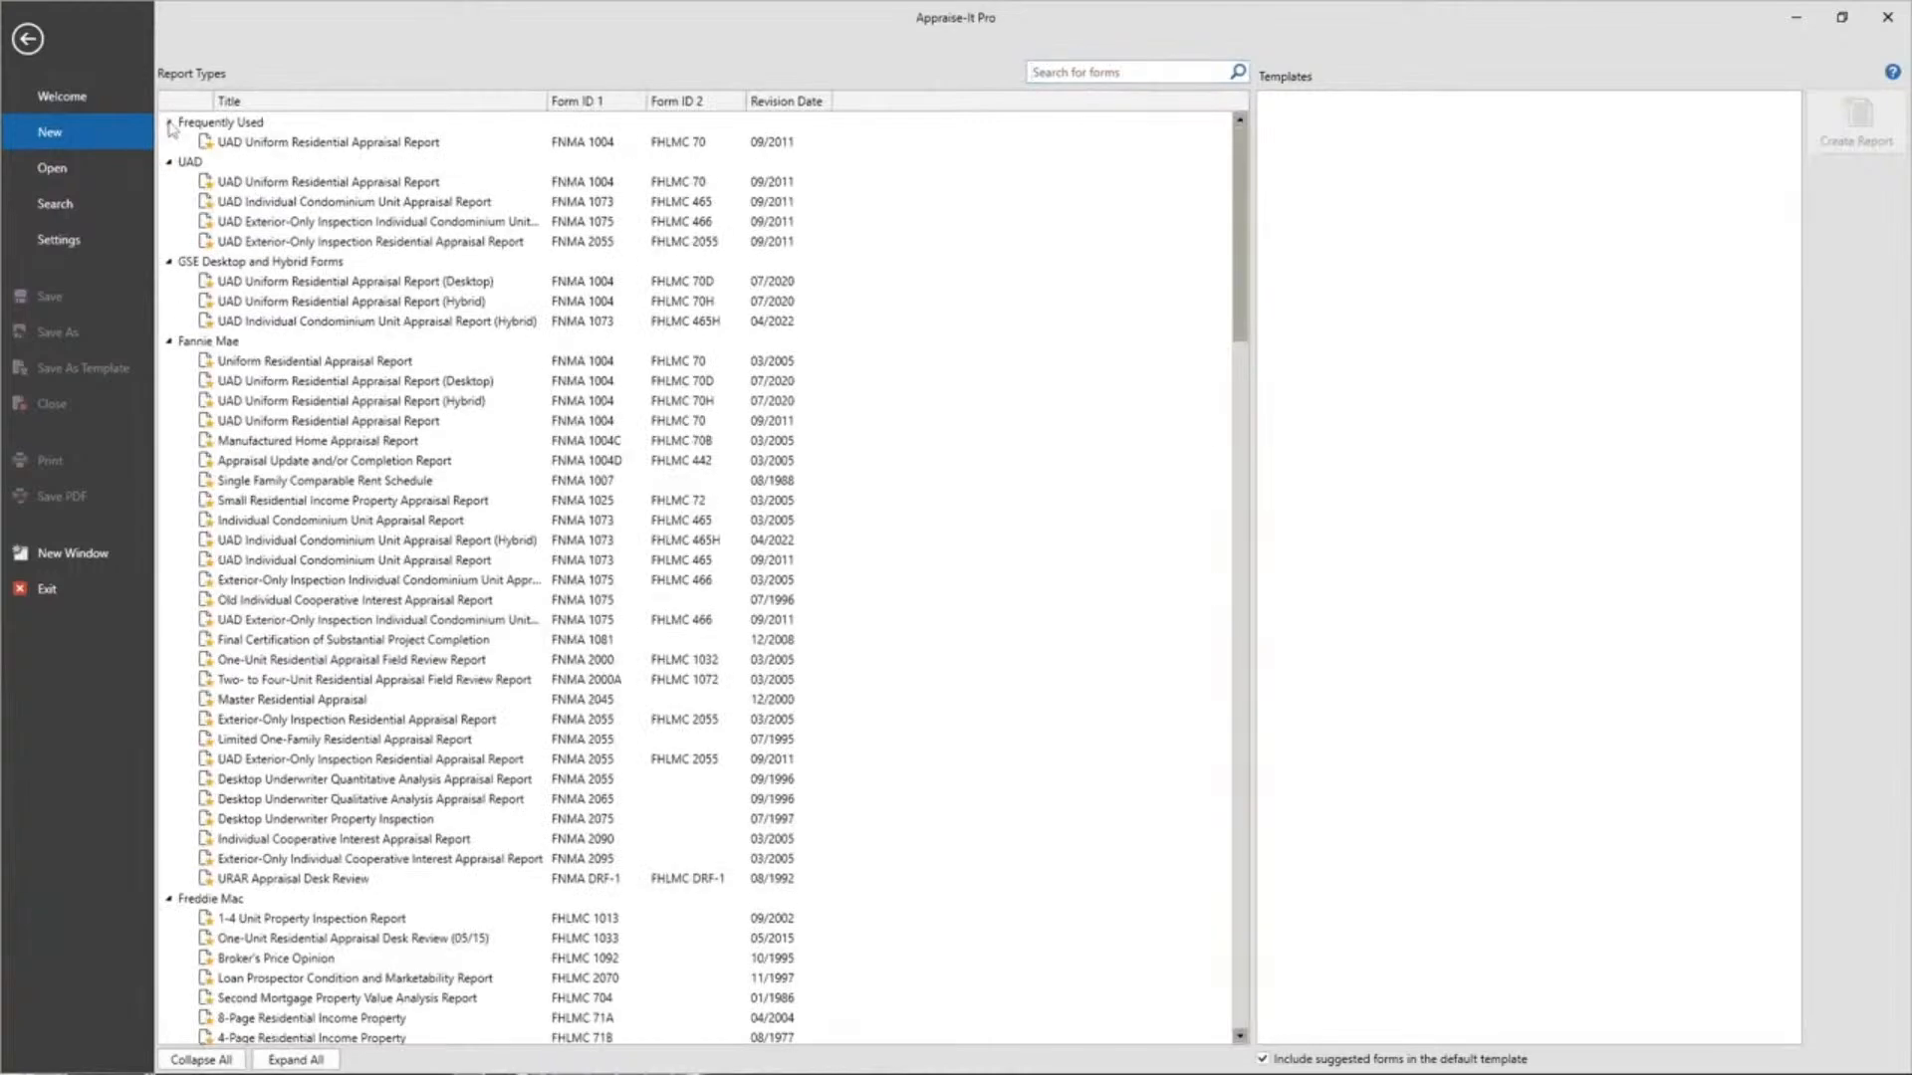
click(404, 142)
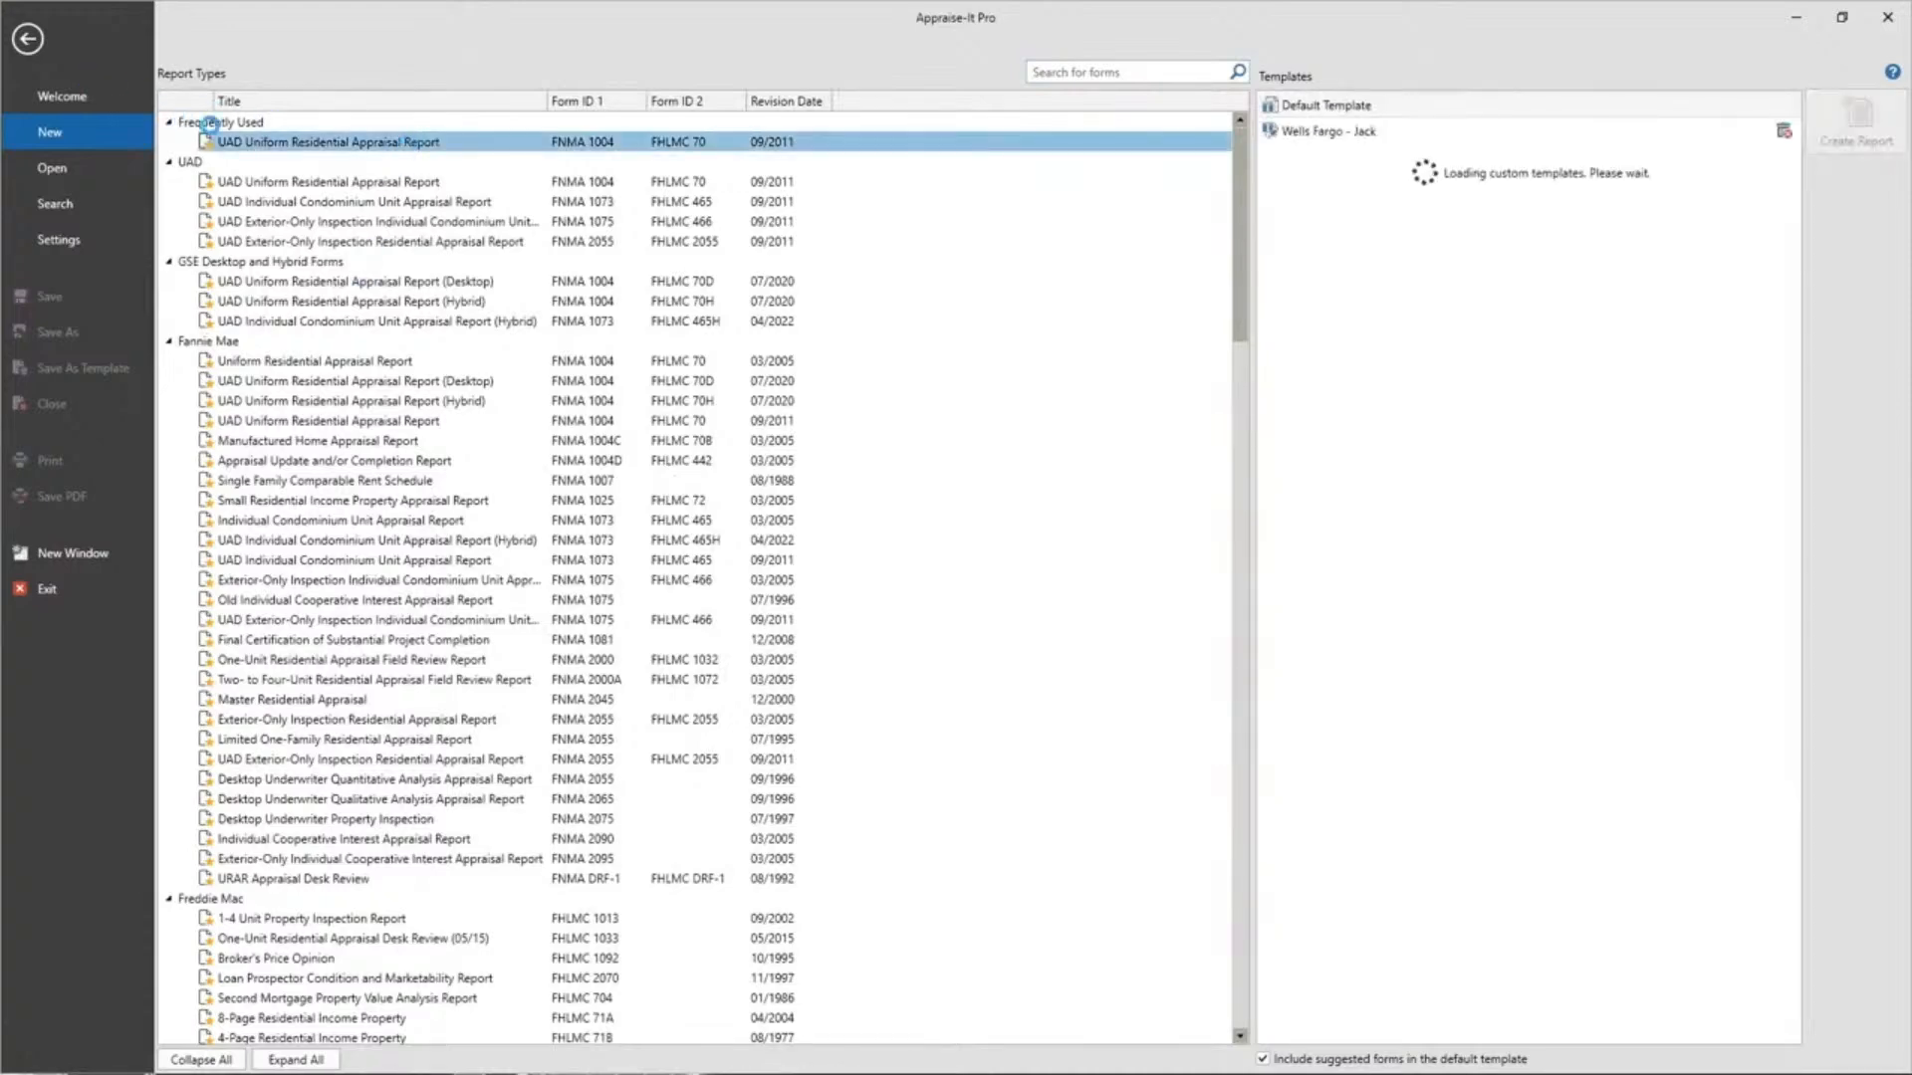
Create the UAD URAR report and enter 'Charlotte Charlotte Charlotte' in the City field.
double_click(394, 145)
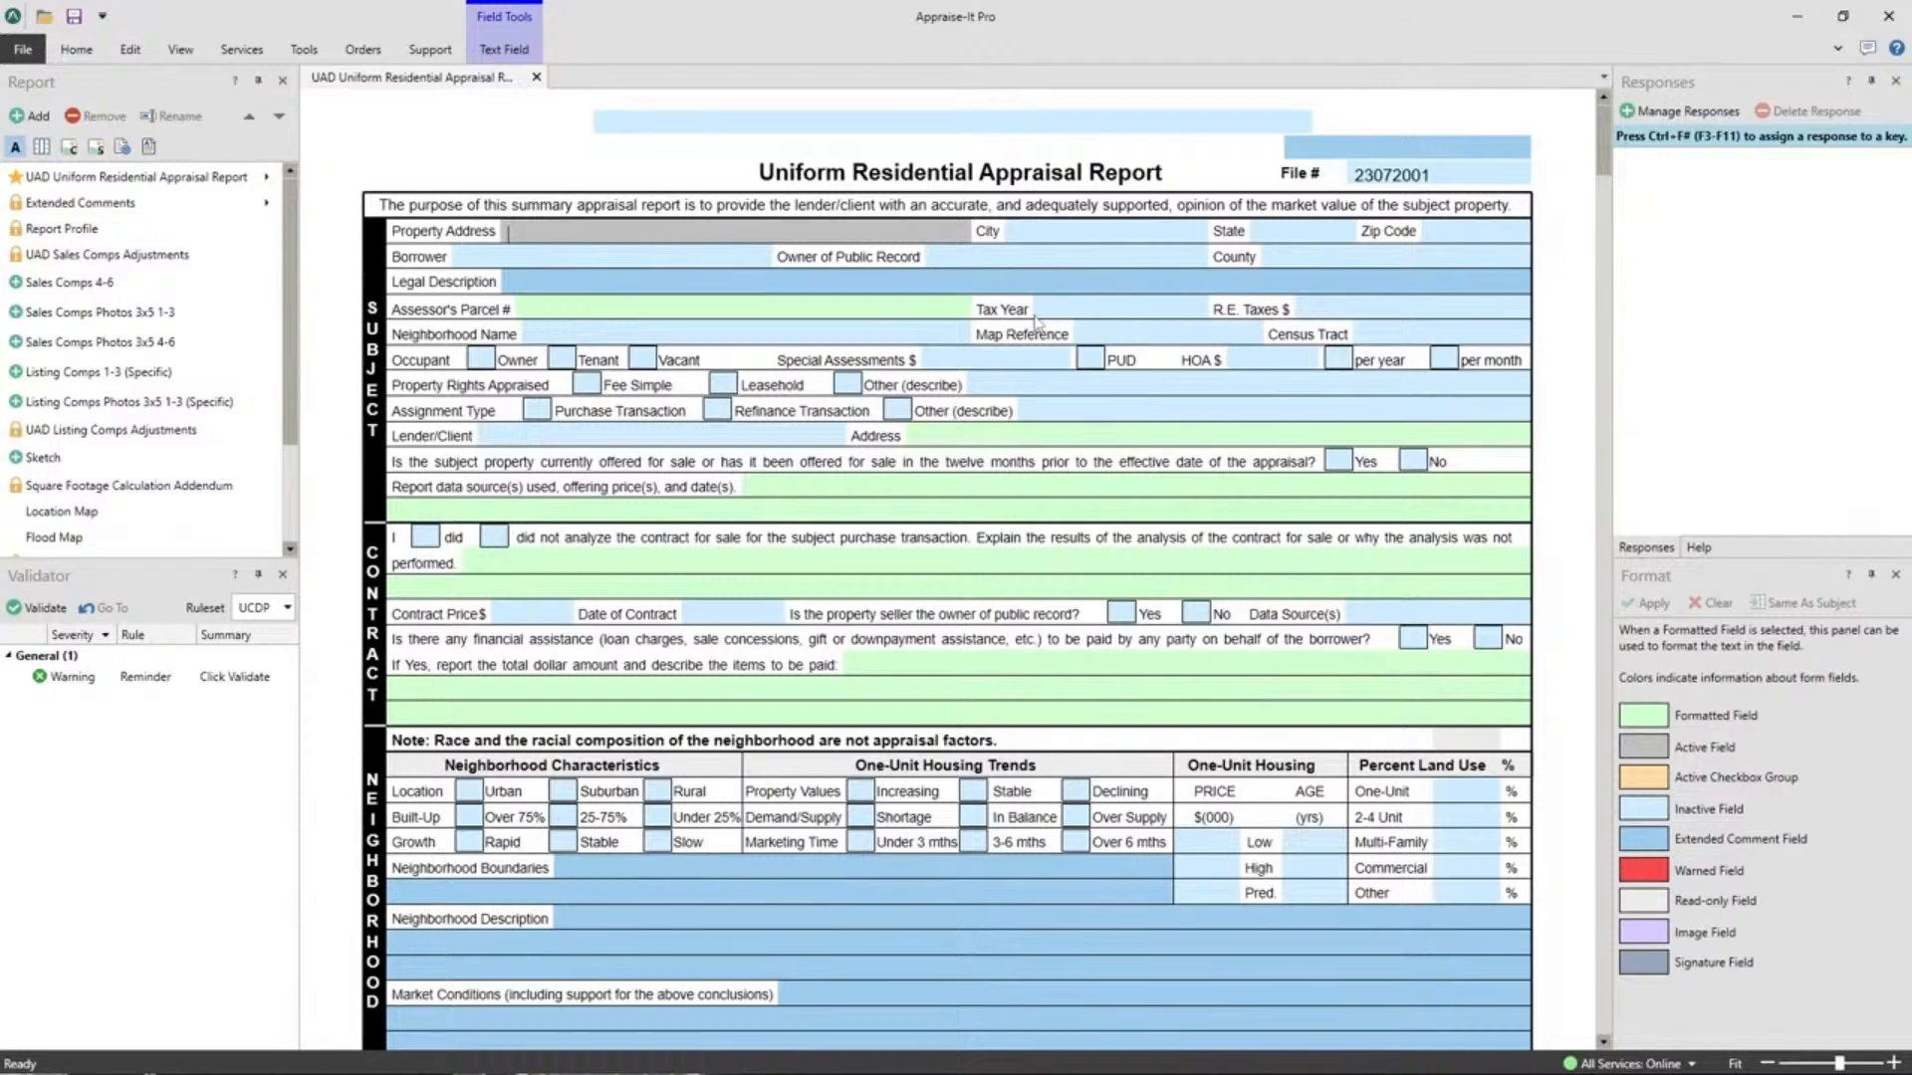
click(1065, 239)
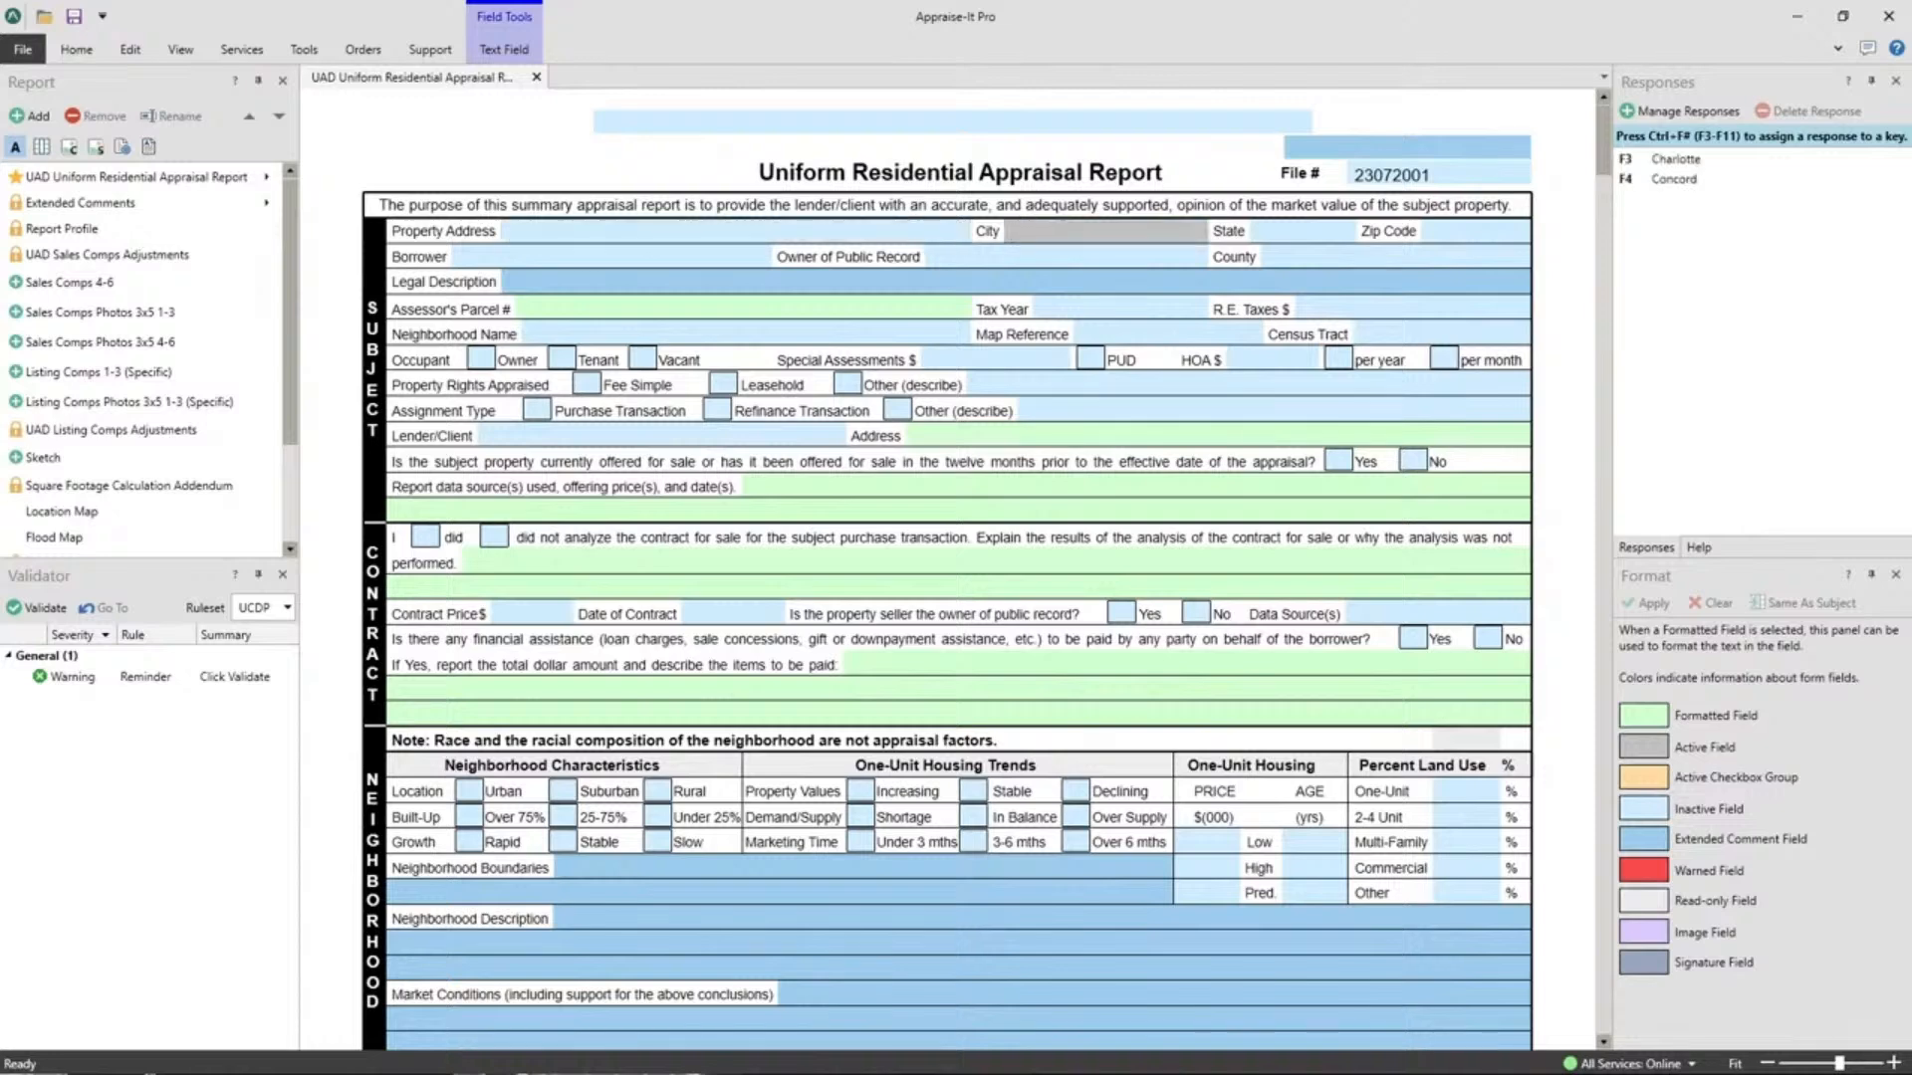
text(Charlotte Charlotte Charlott)
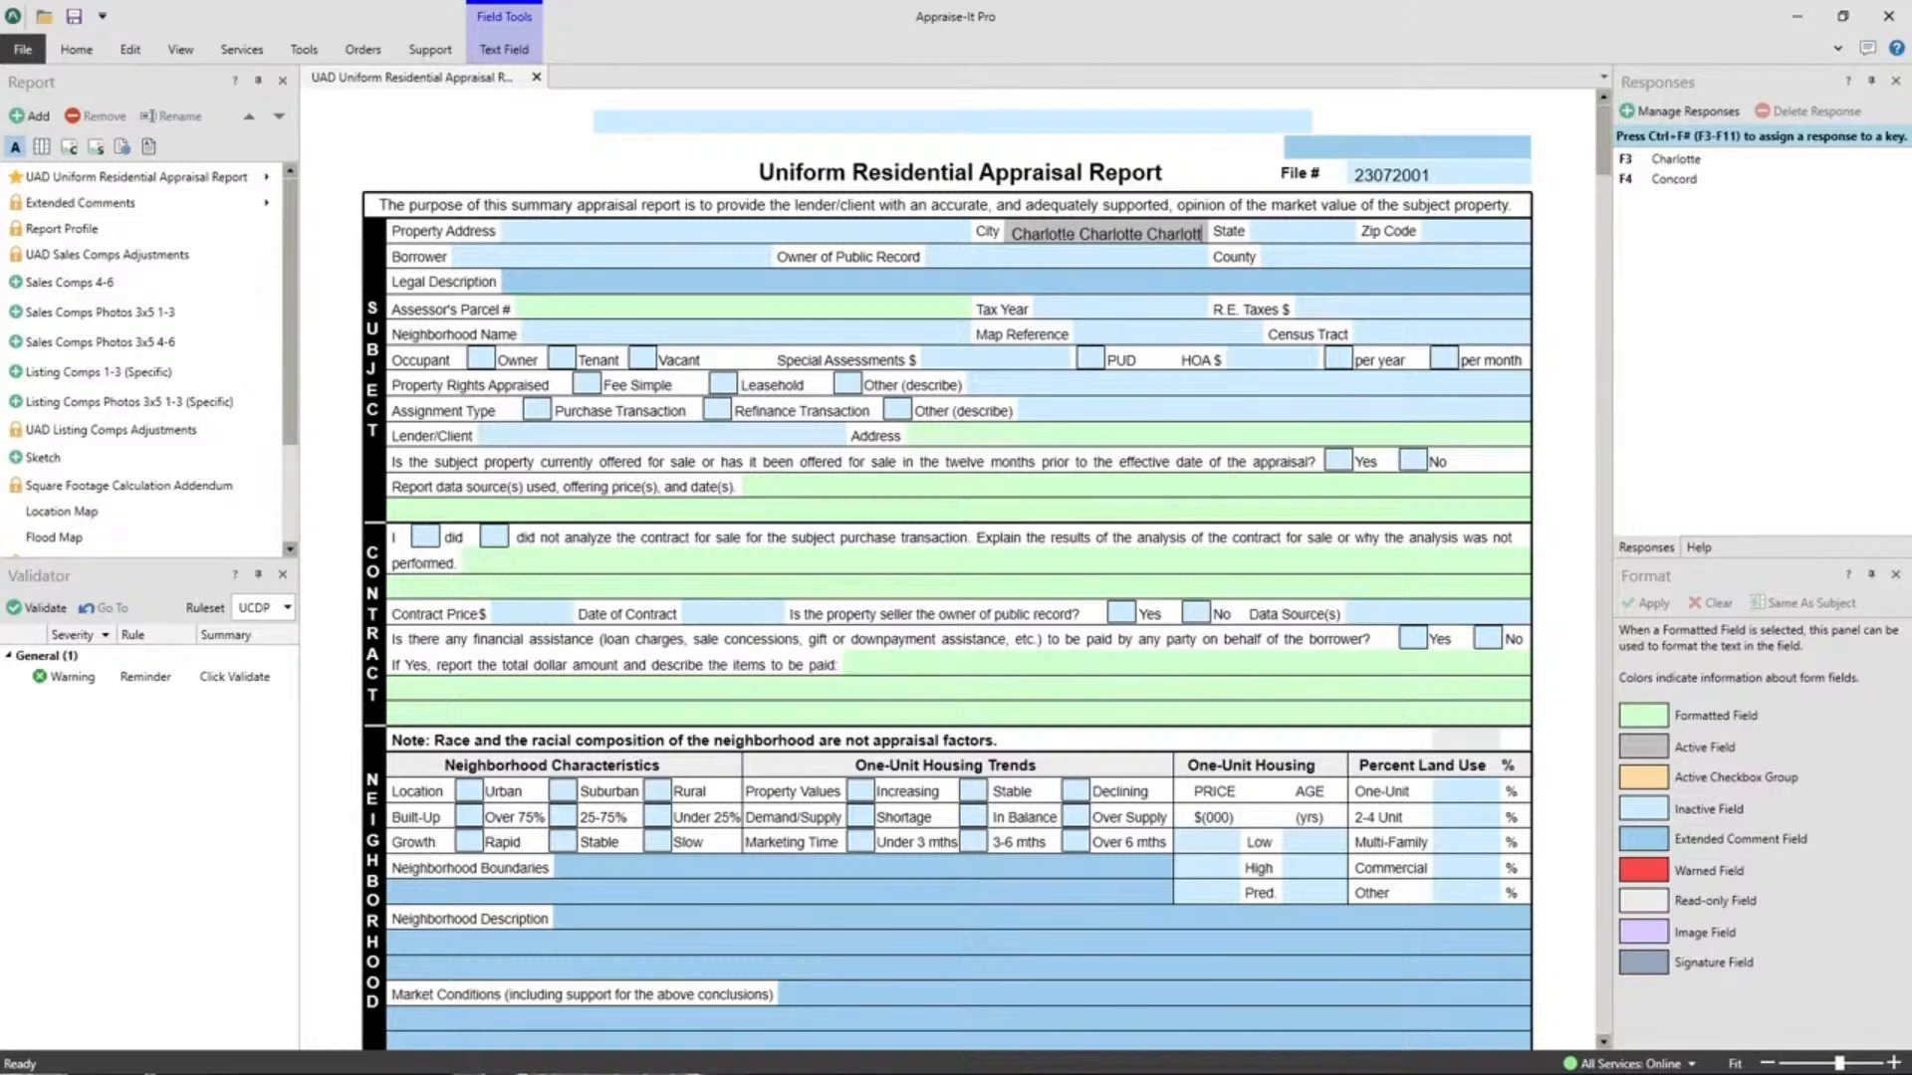
text(e)
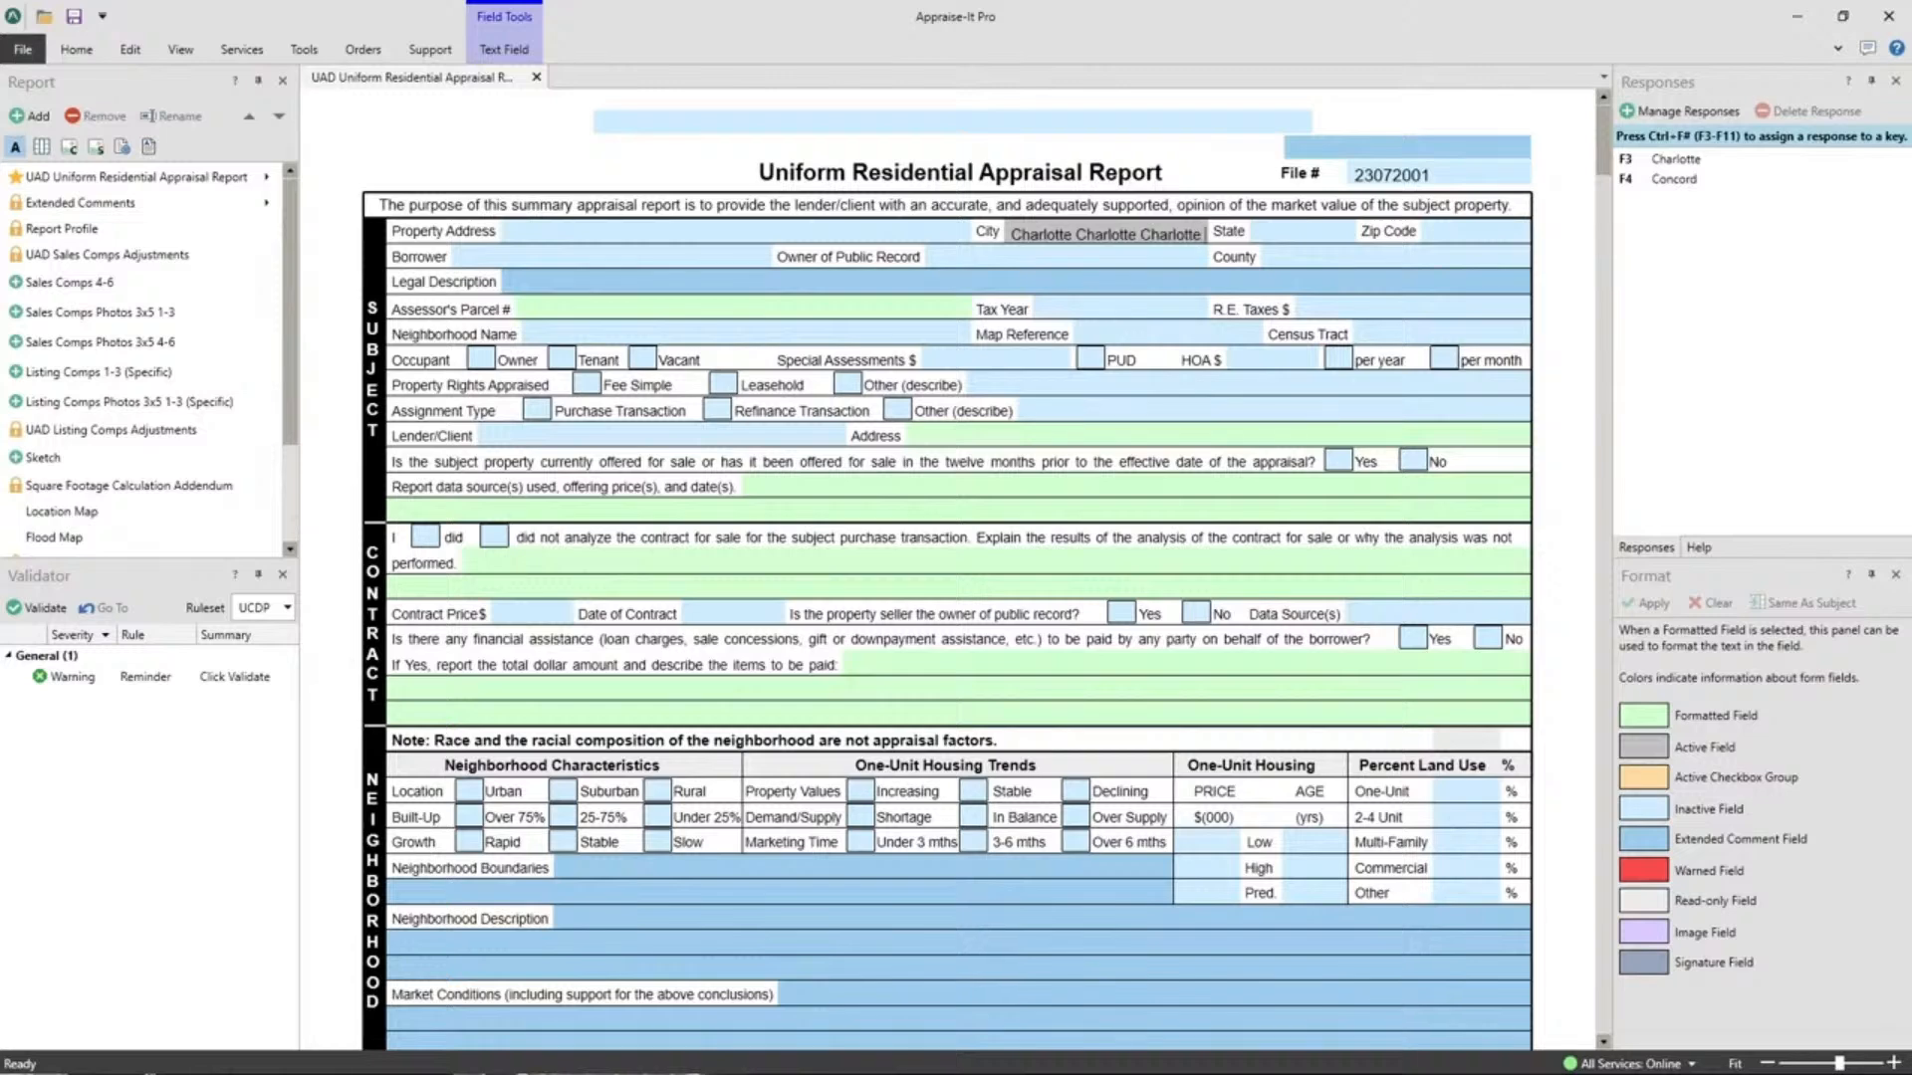
text(Charl)
key(BackSpace)
key(BackSpace)
key(BackSpace)
key(BackSpace)
key(BackSpace)
key(BackSpace)
Select the financial assistance field and pin the Tools ribbon commands open above the report.
click(1048, 666)
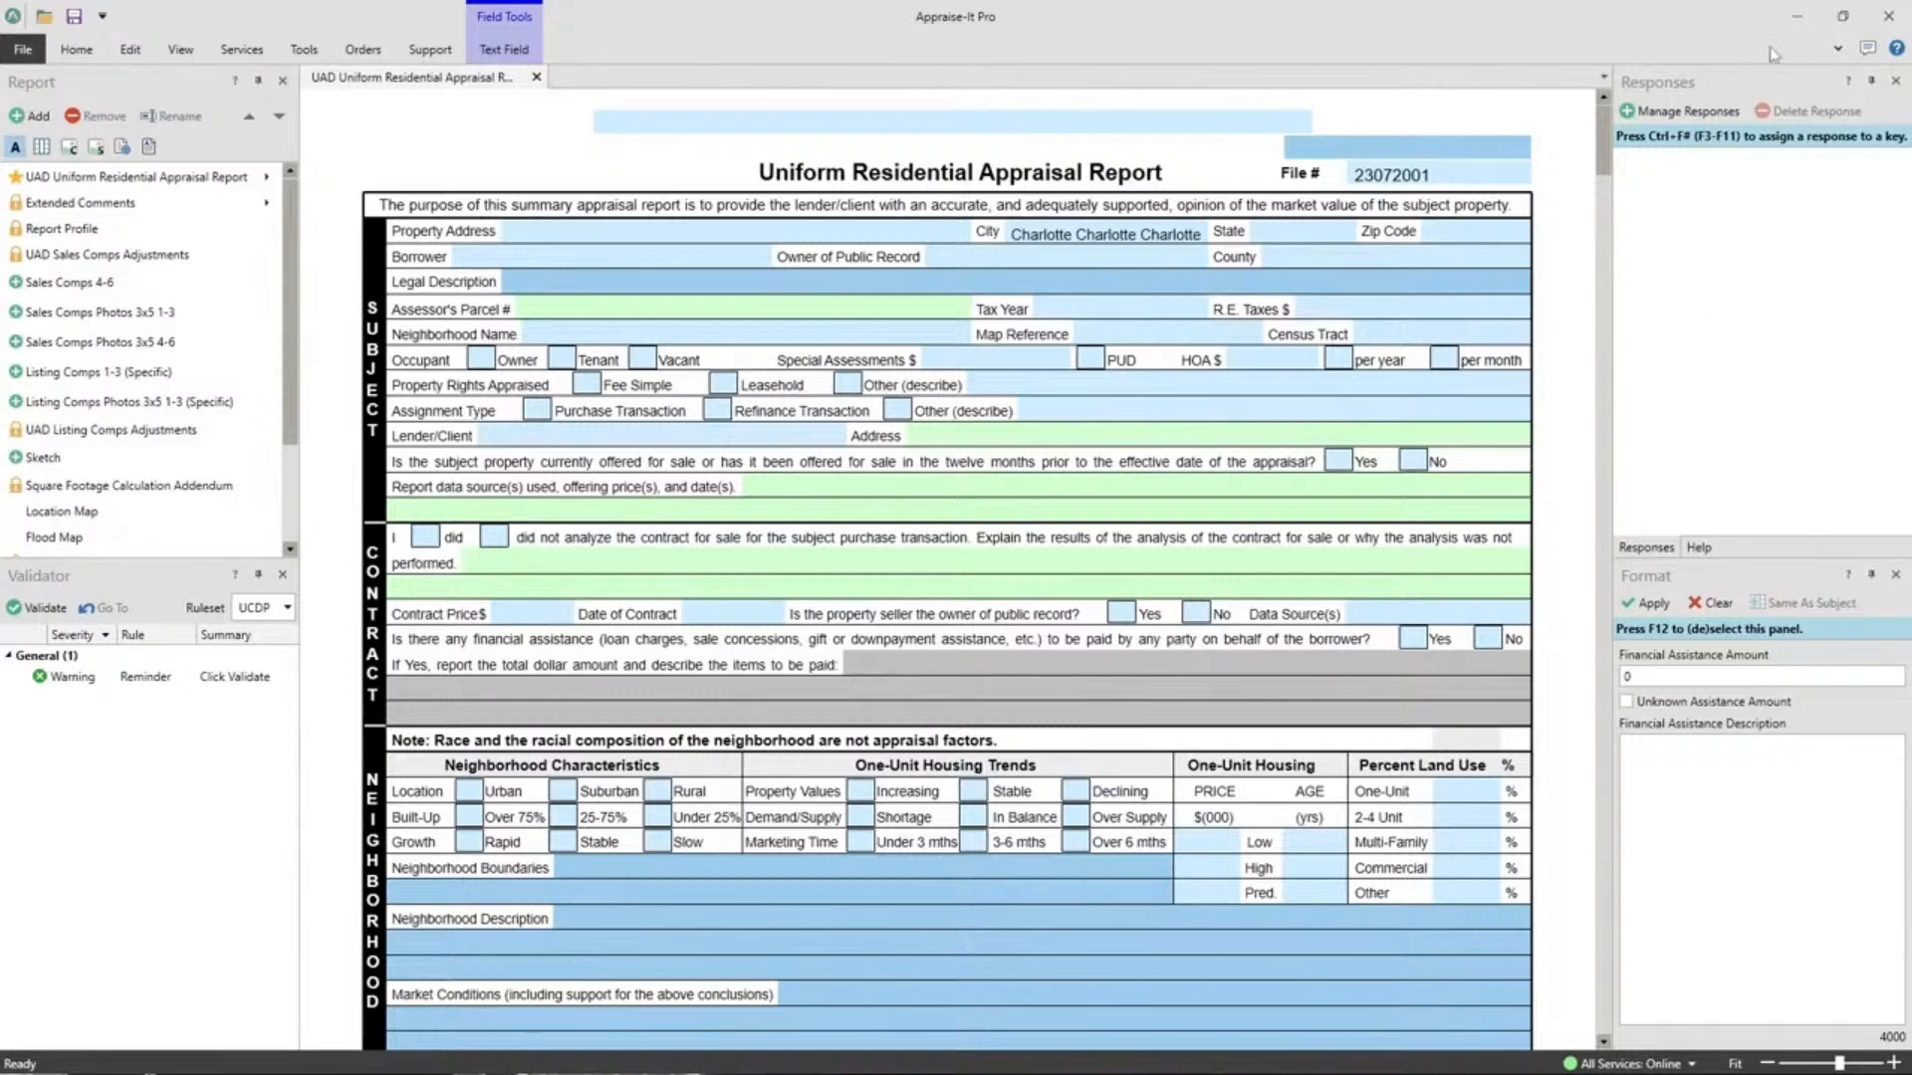
click(1837, 50)
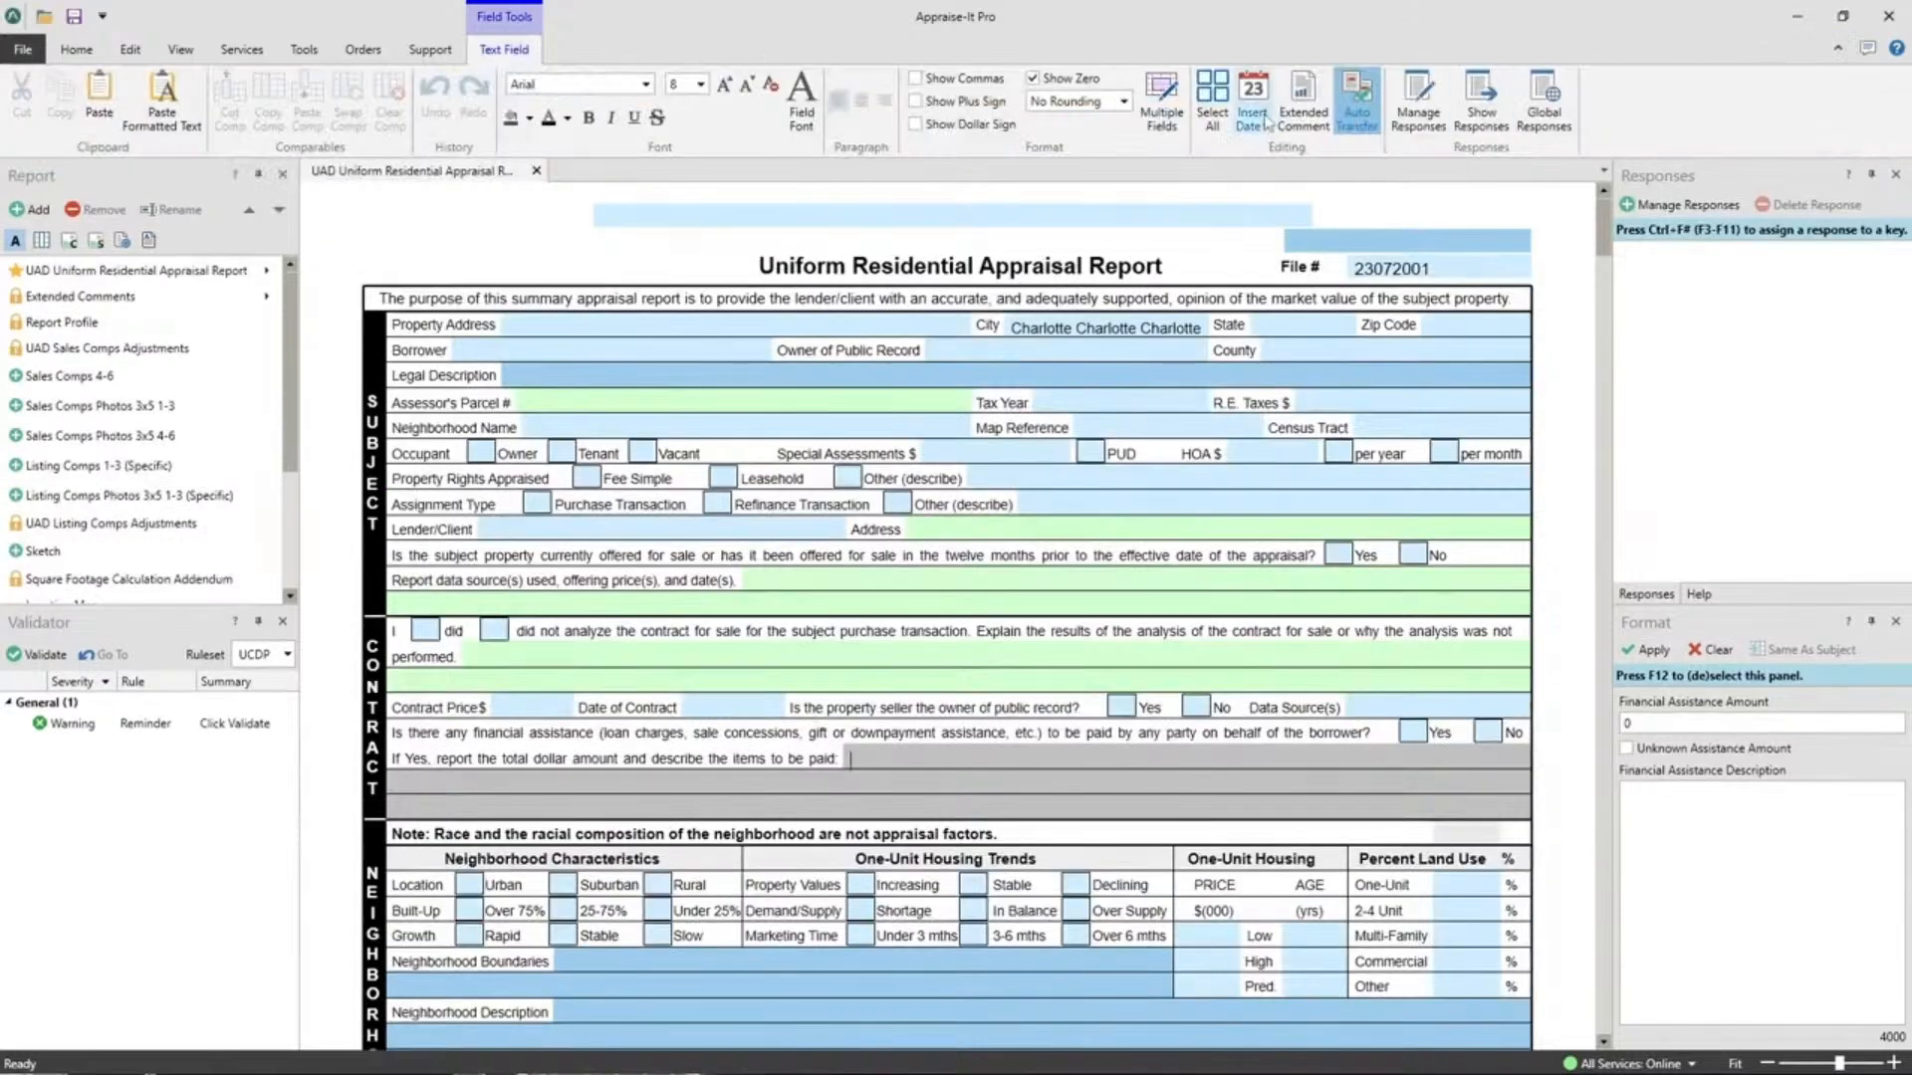
click(1835, 55)
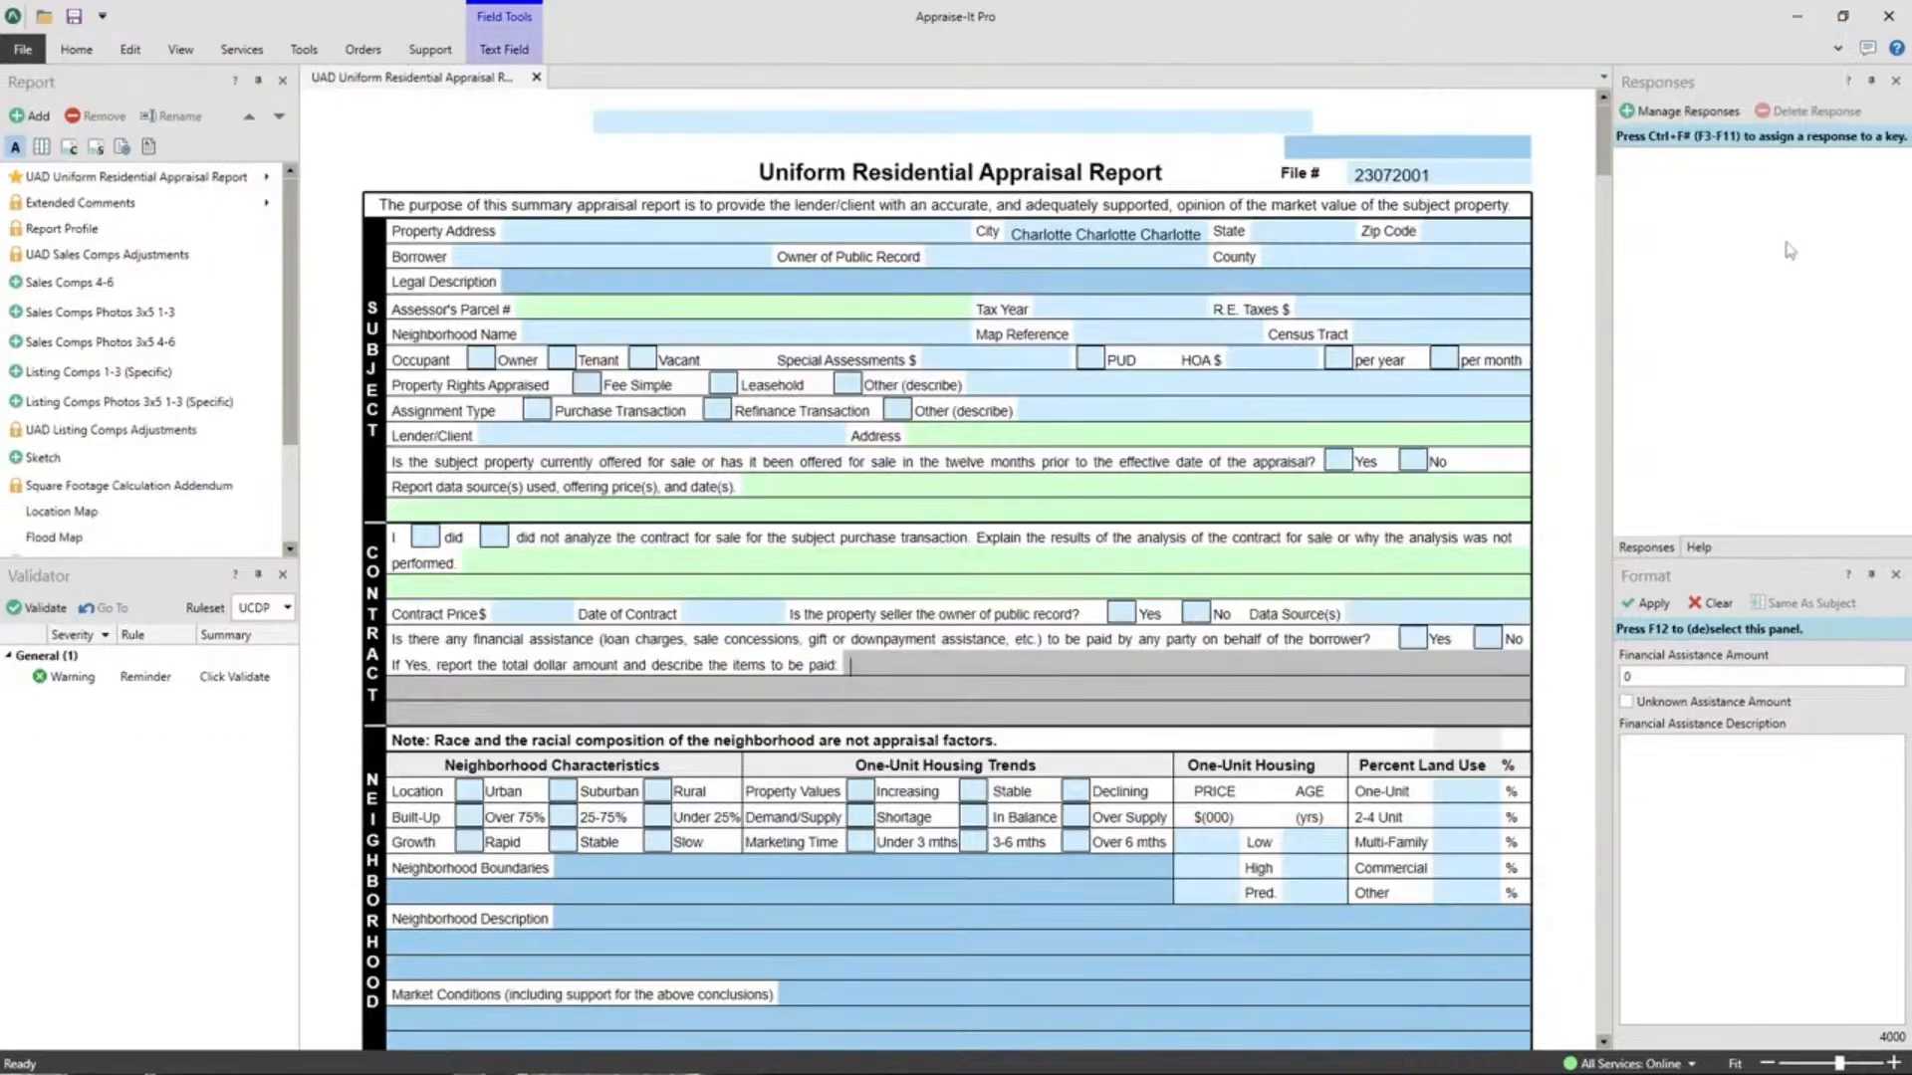
click(304, 50)
click(305, 50)
click(1837, 48)
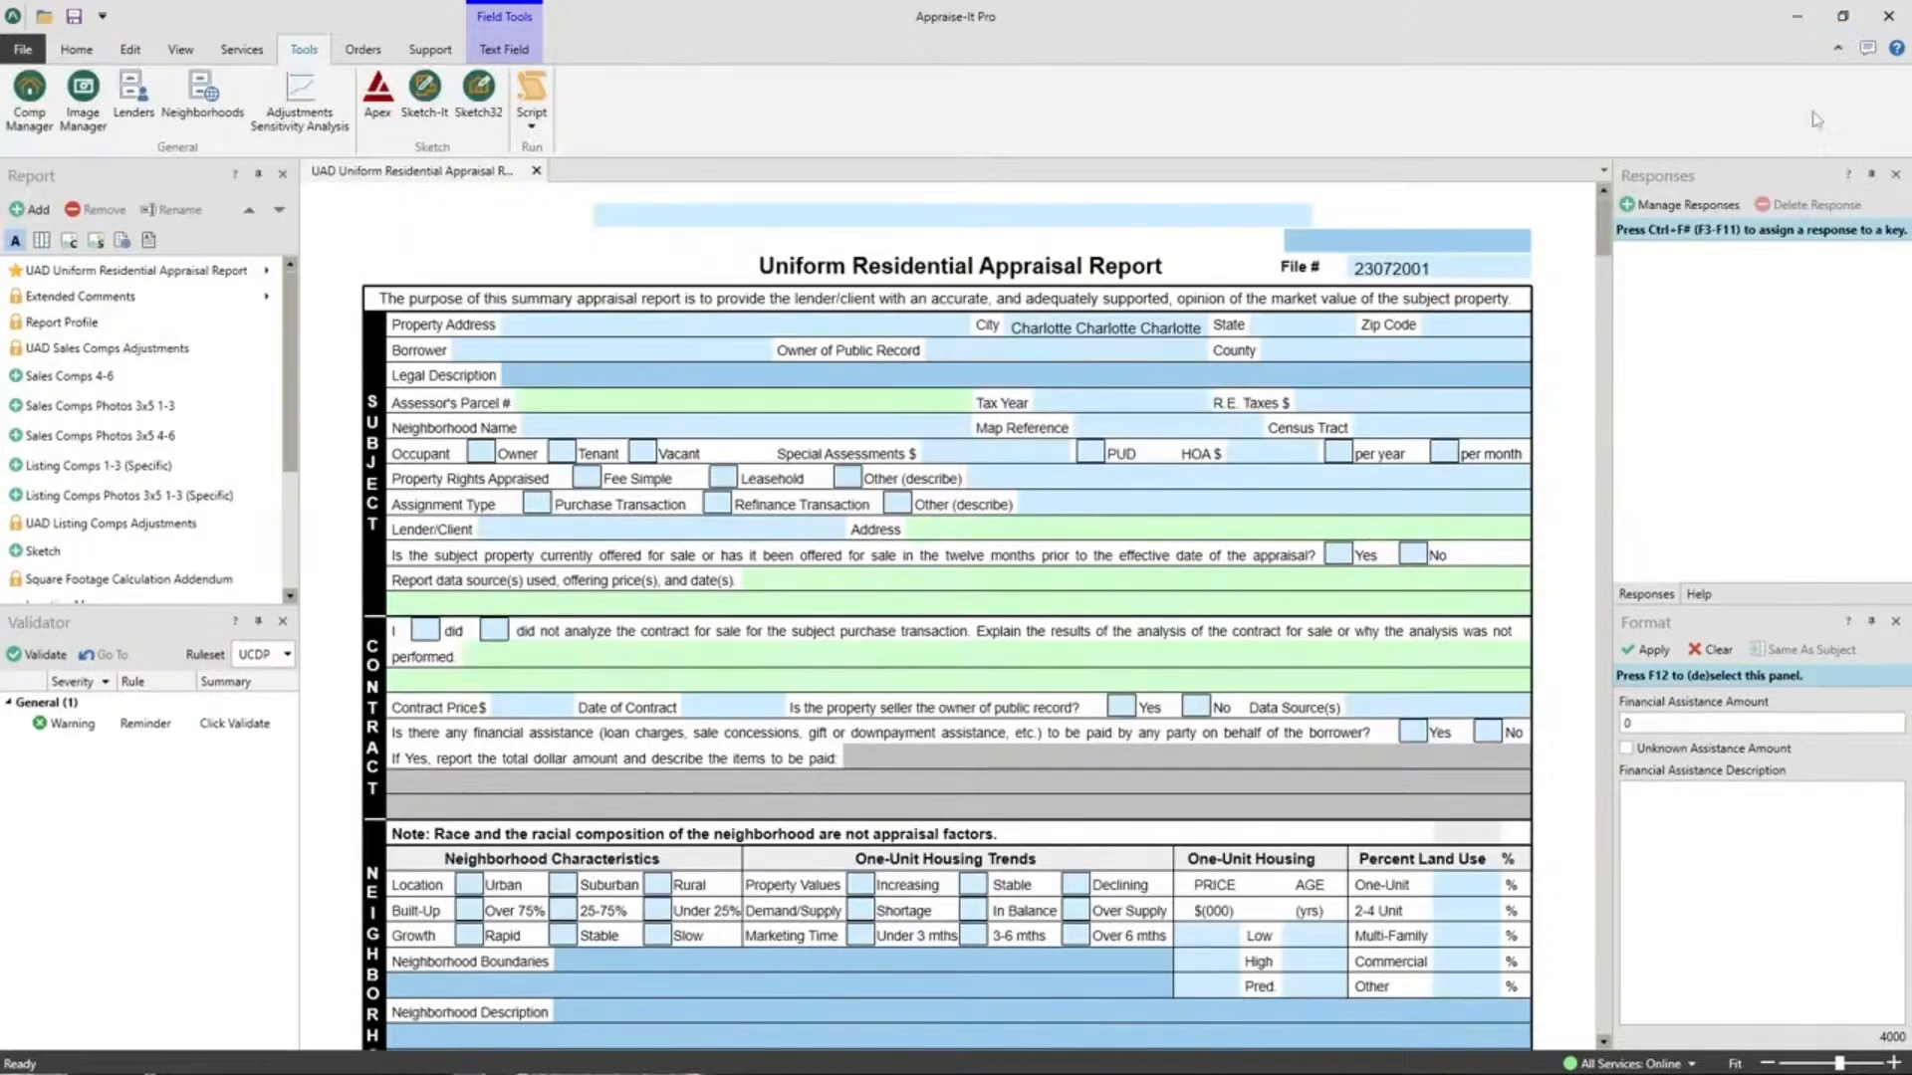
click(1837, 48)
click(1837, 47)
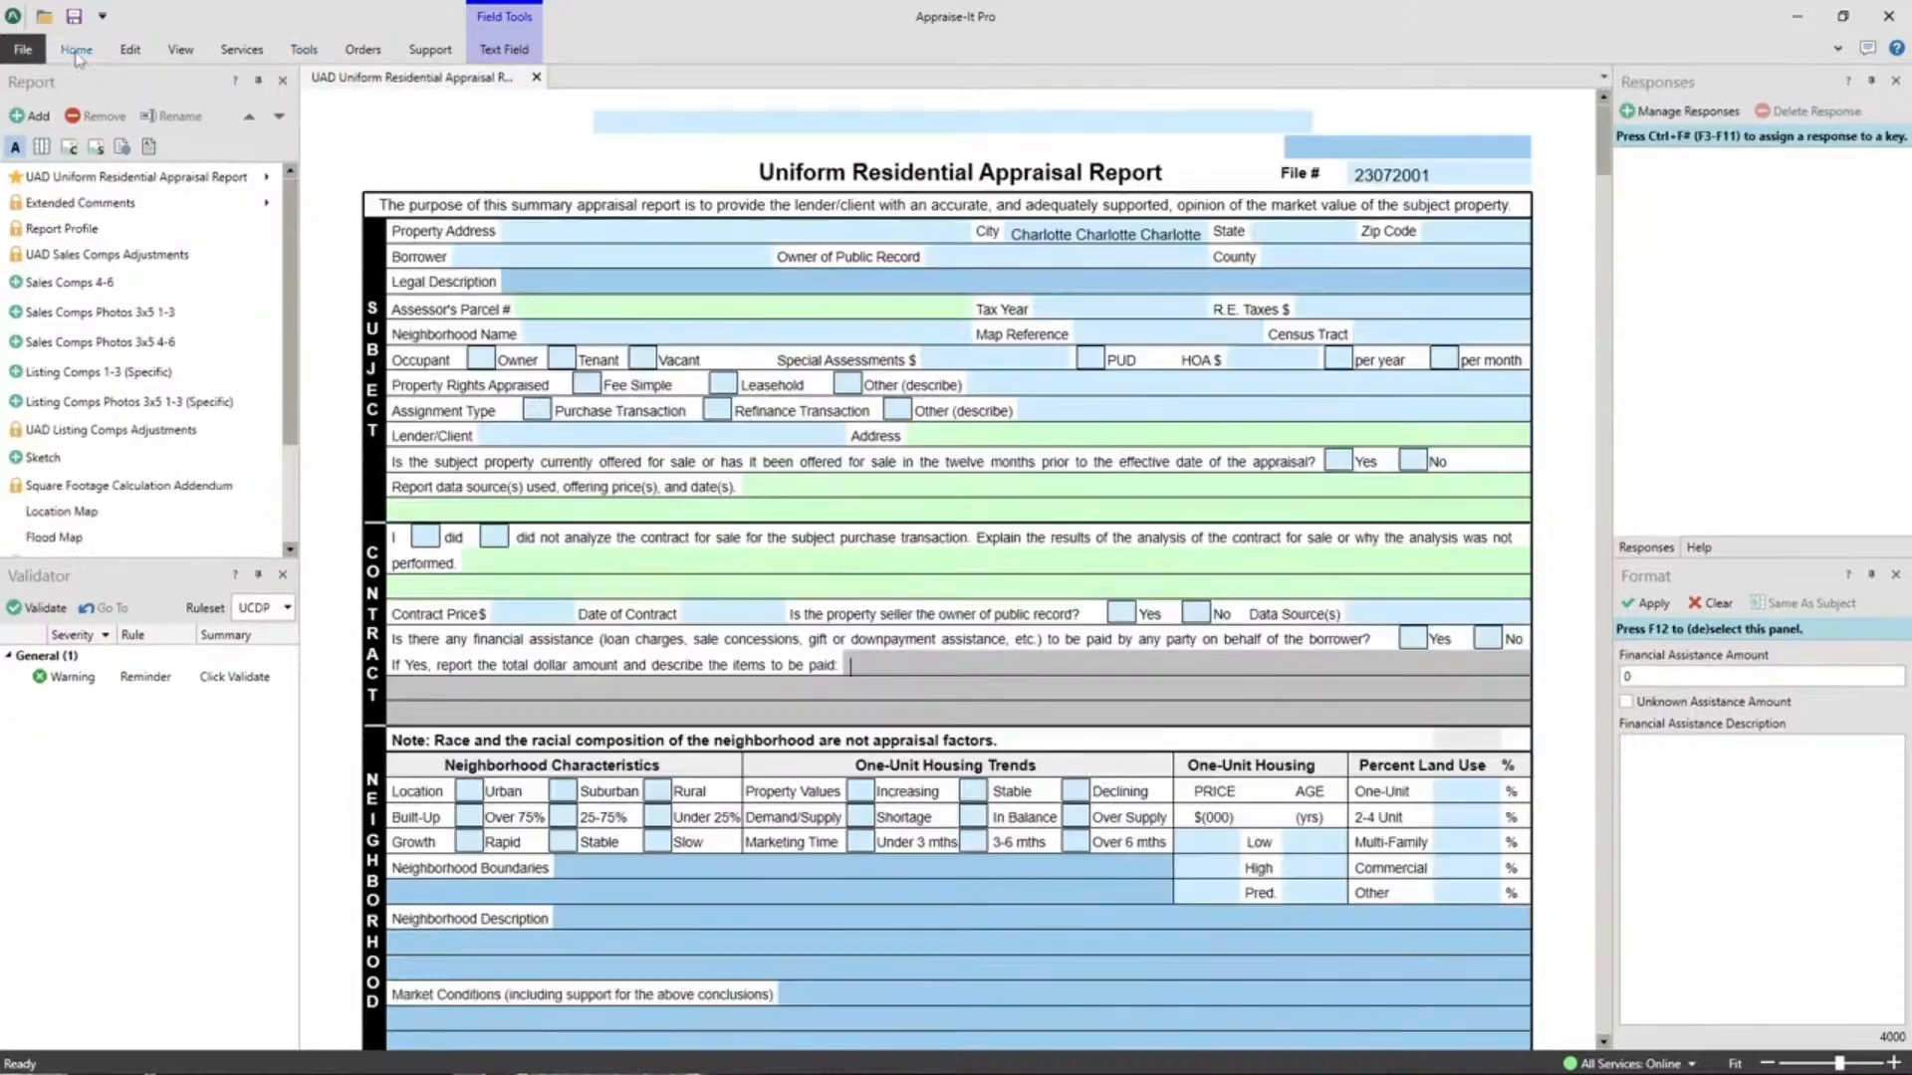
Pin the Home ribbon open after glancing at the View and Support commands.
double_click(76, 52)
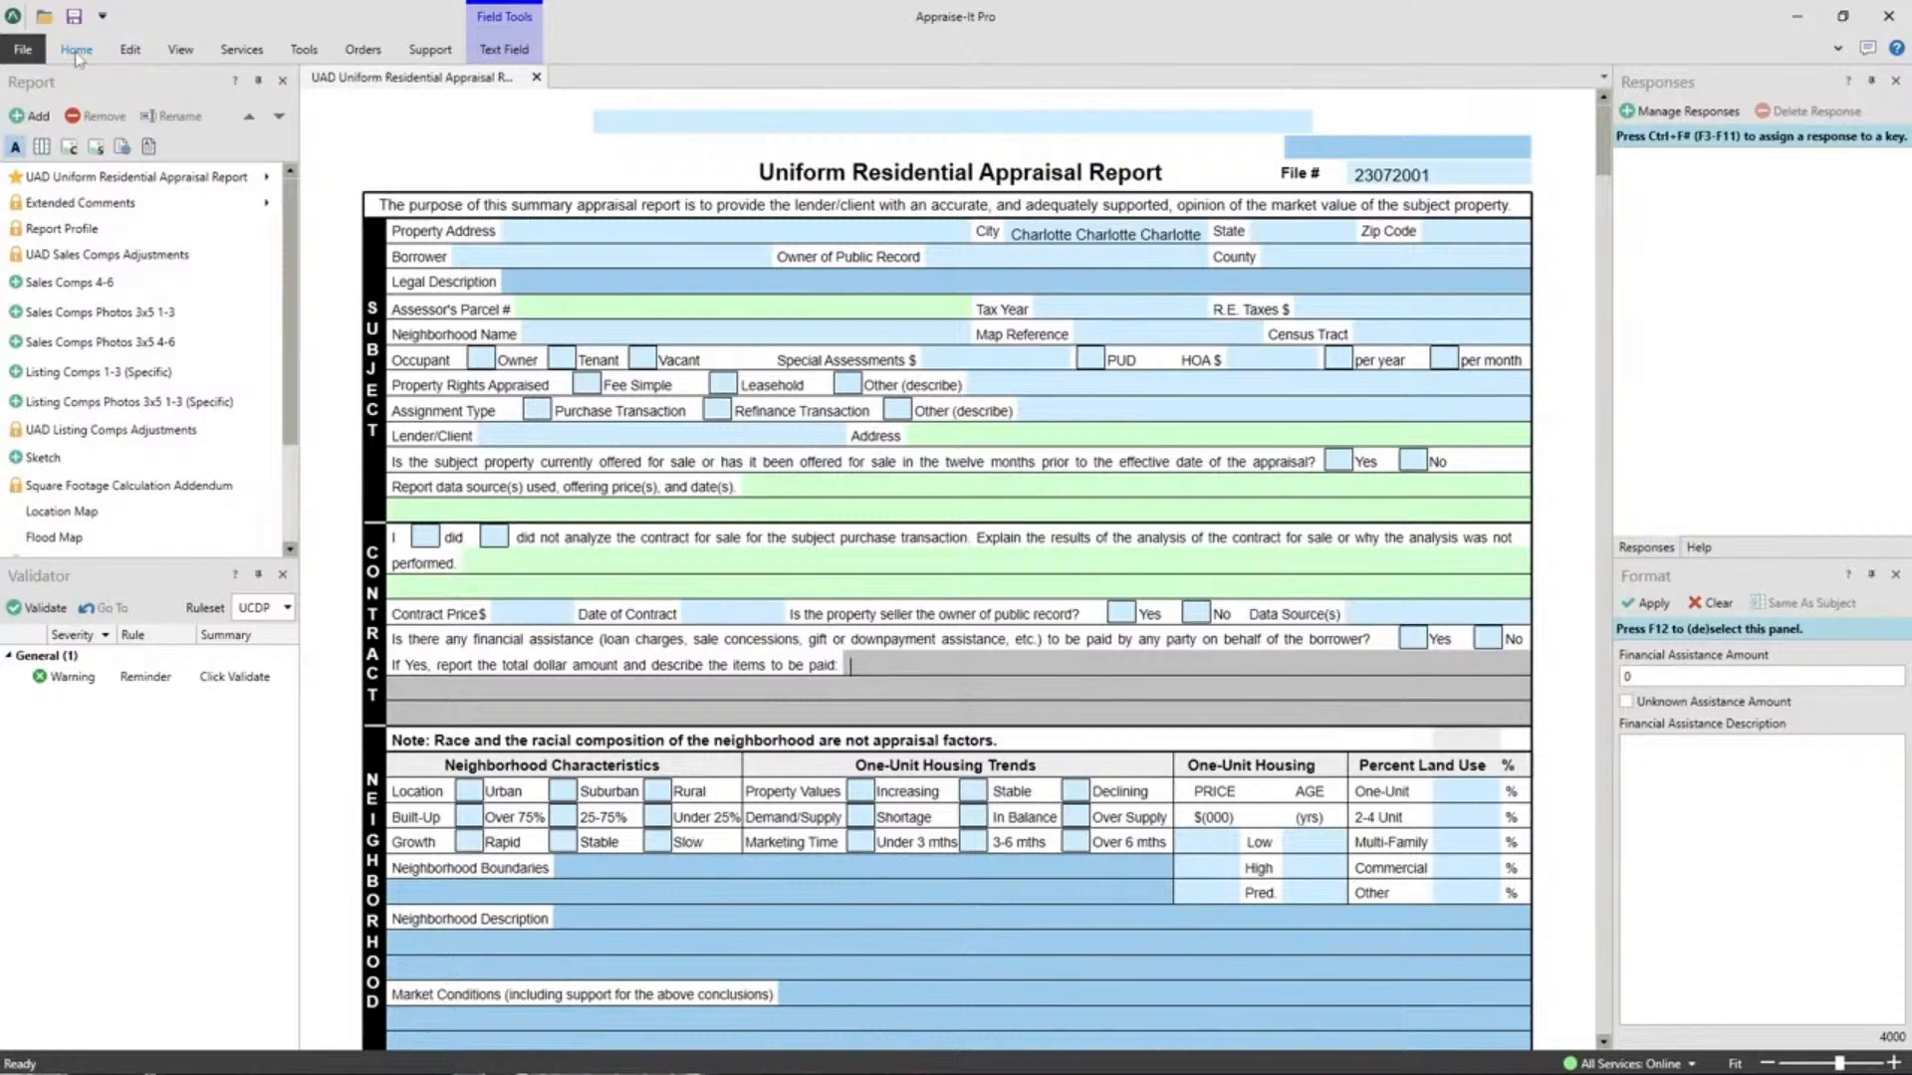
click(1837, 48)
click(180, 50)
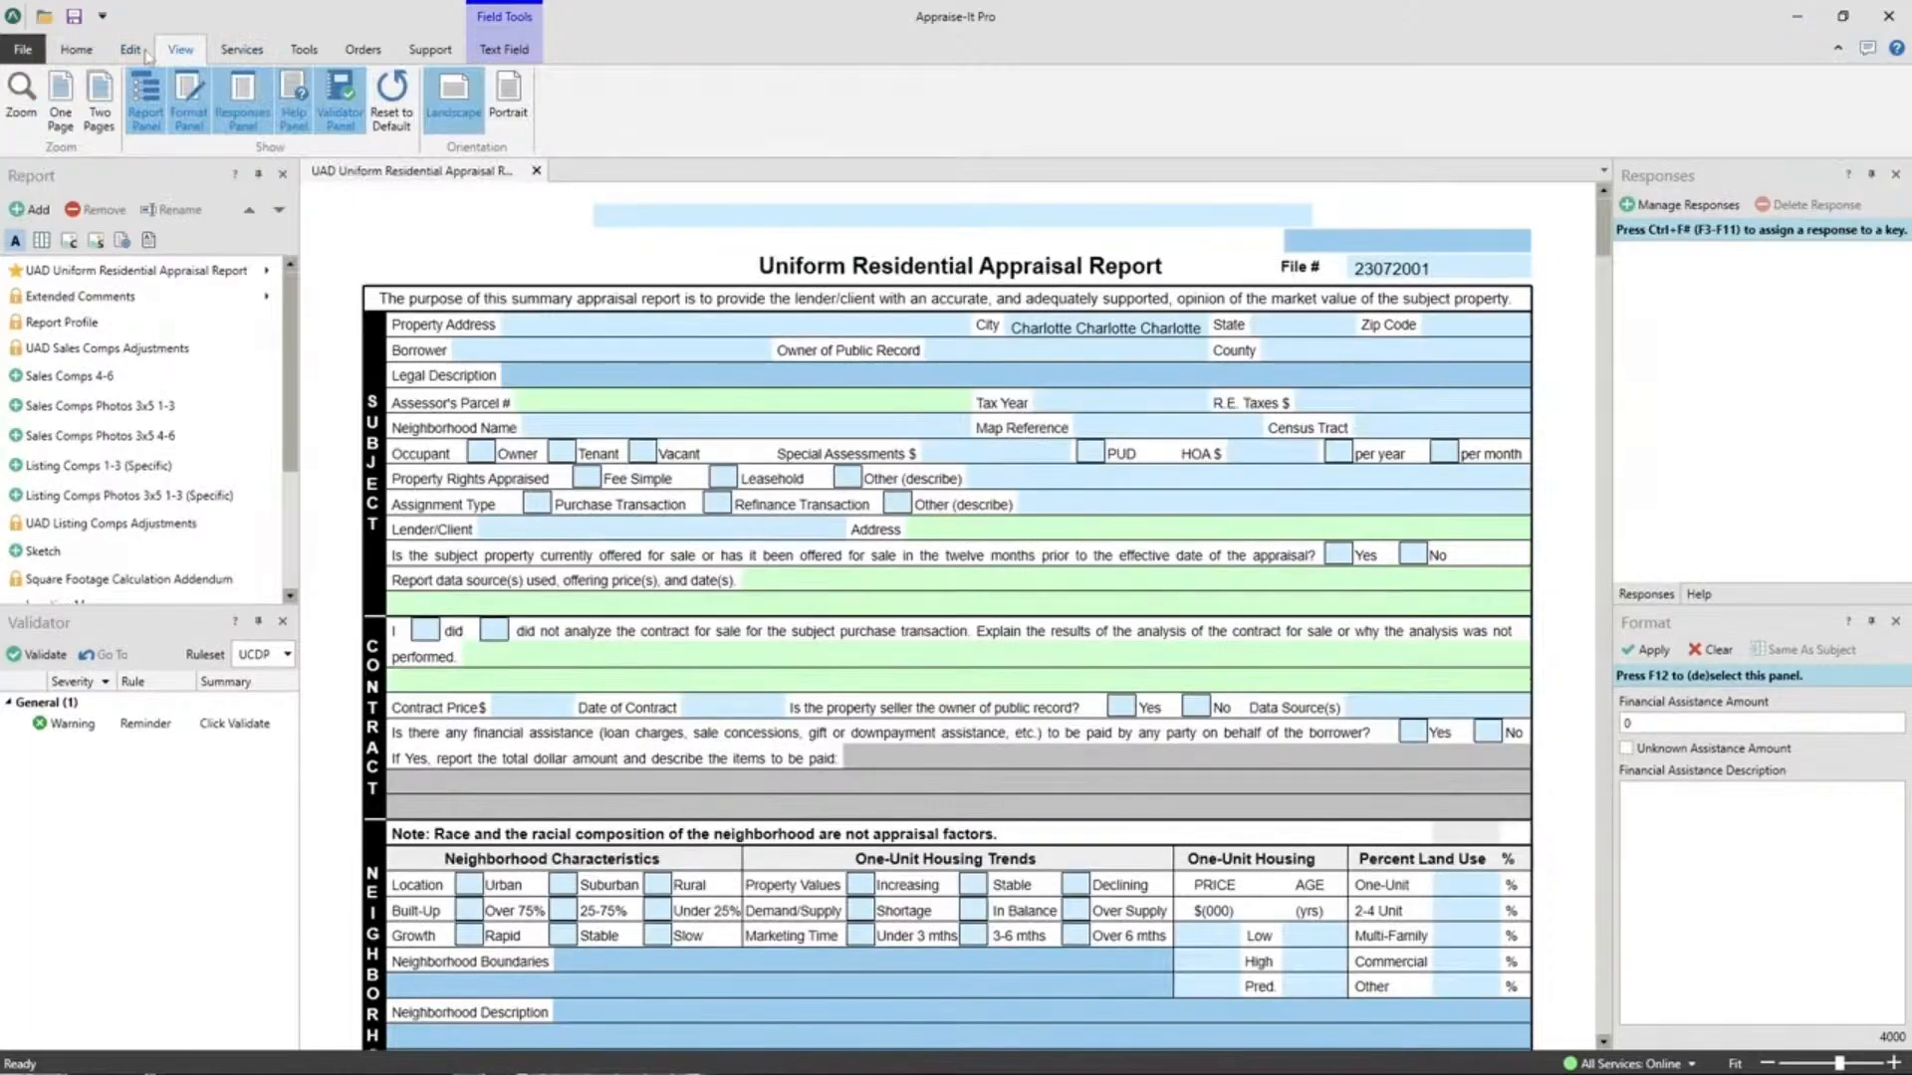
click(76, 52)
click(434, 51)
click(76, 52)
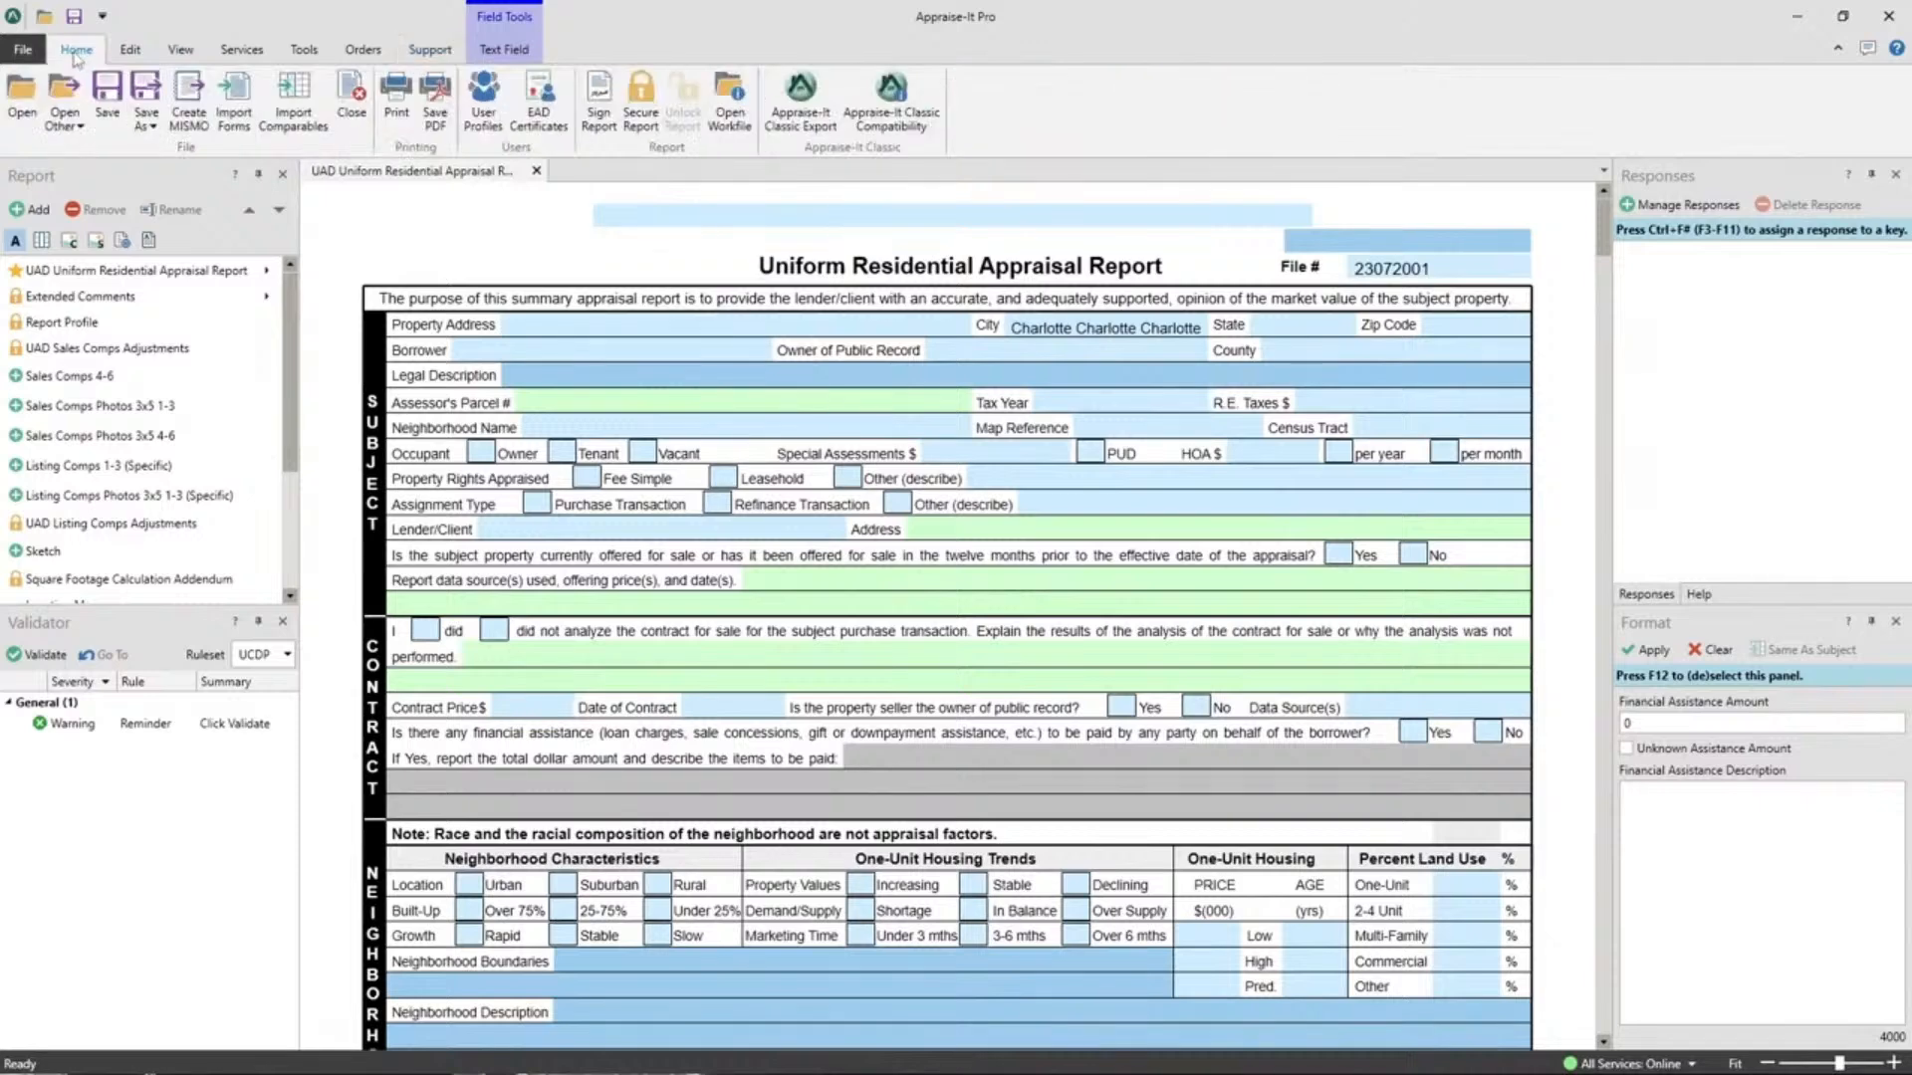
Open and close the Import Forms dialog unused, then go to the File backstage New page.
click(236, 124)
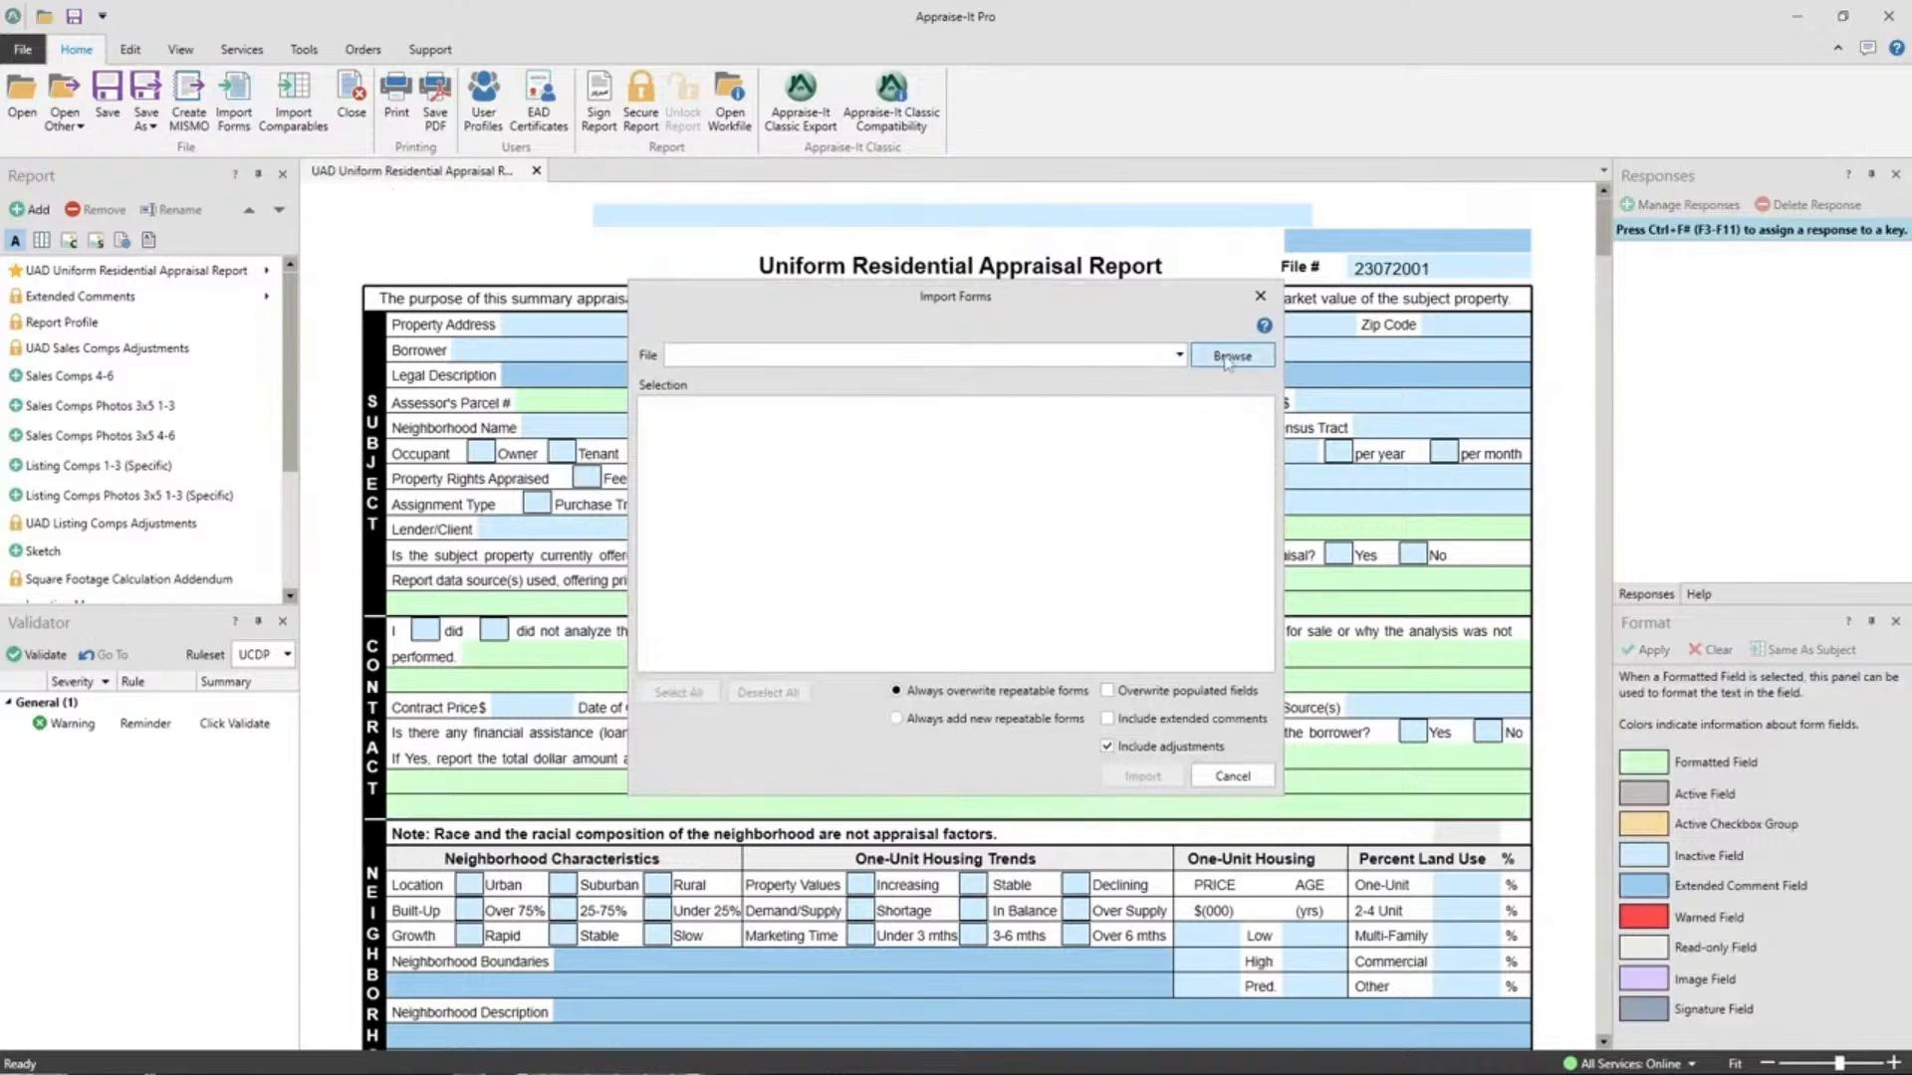
click(1260, 297)
click(20, 52)
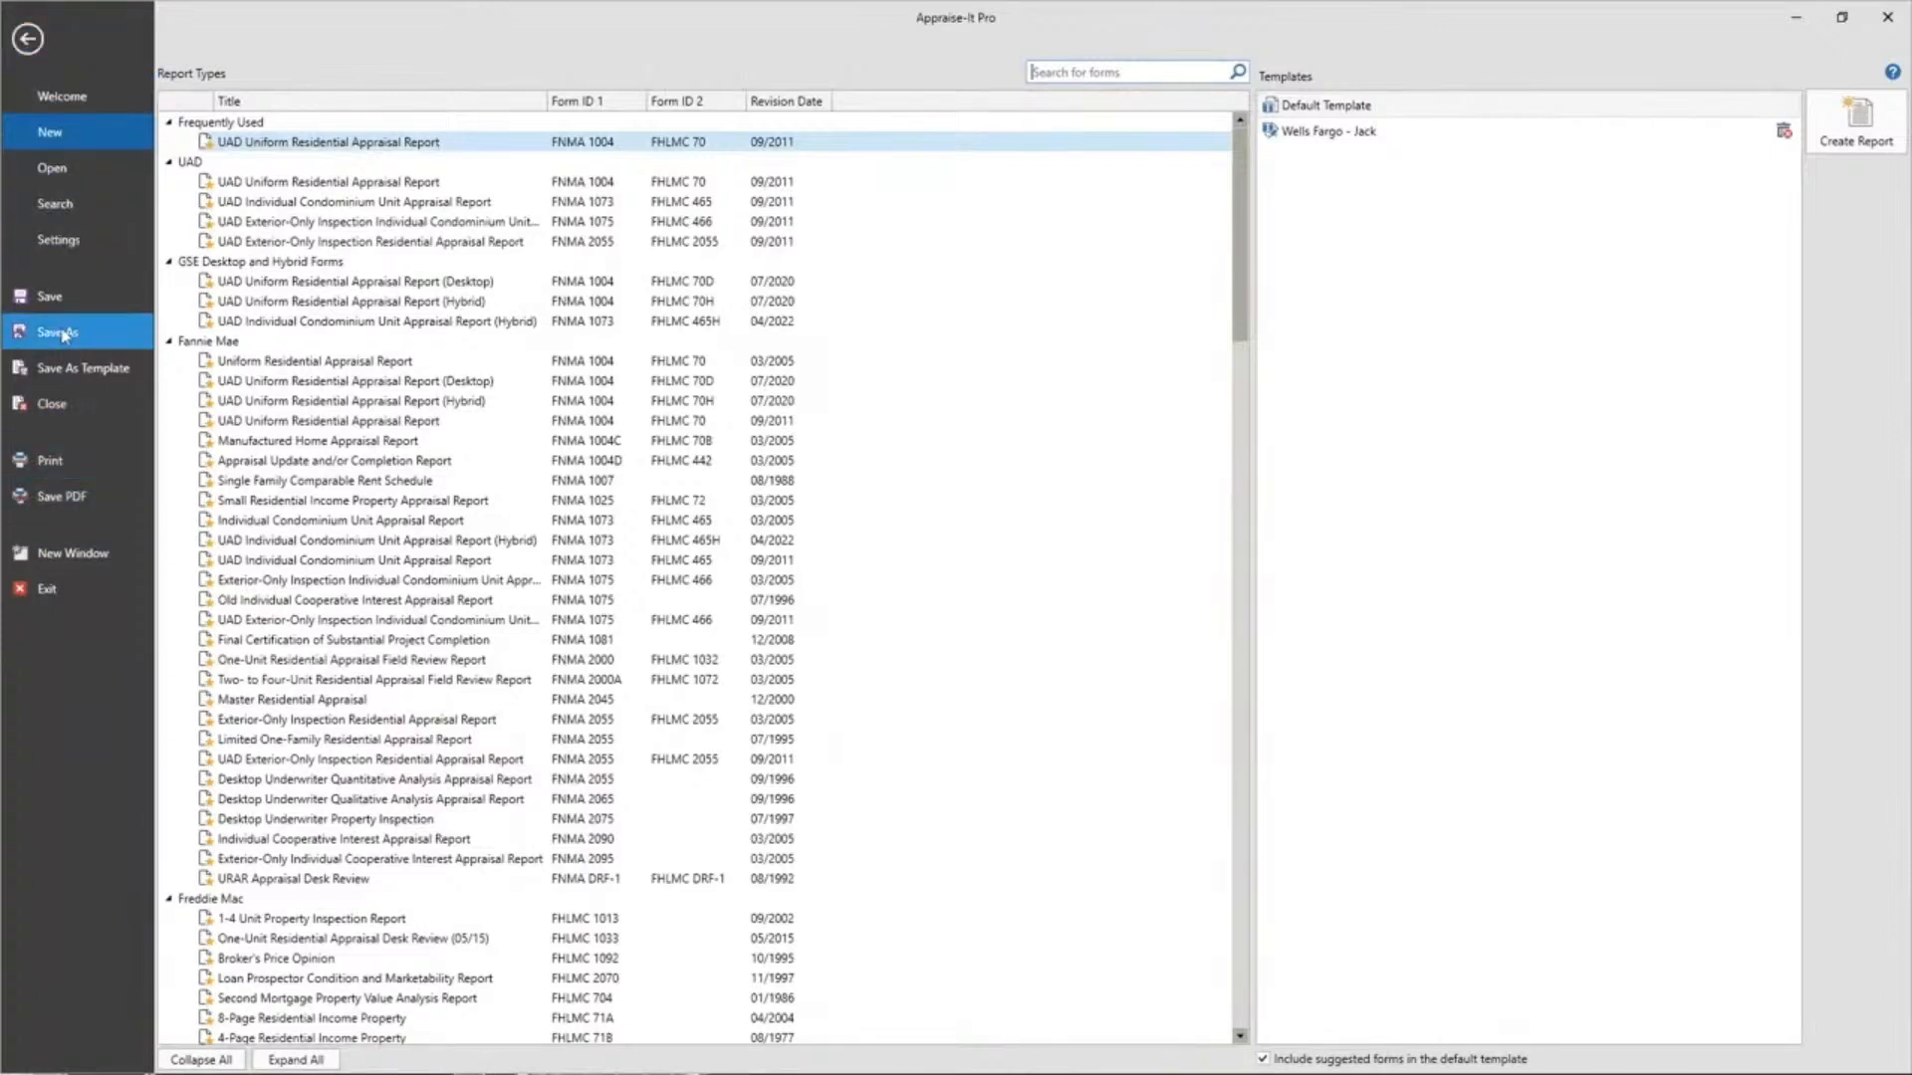
Run a saved-report search, which returns nothing, and go back to the appraisal report.
click(57, 205)
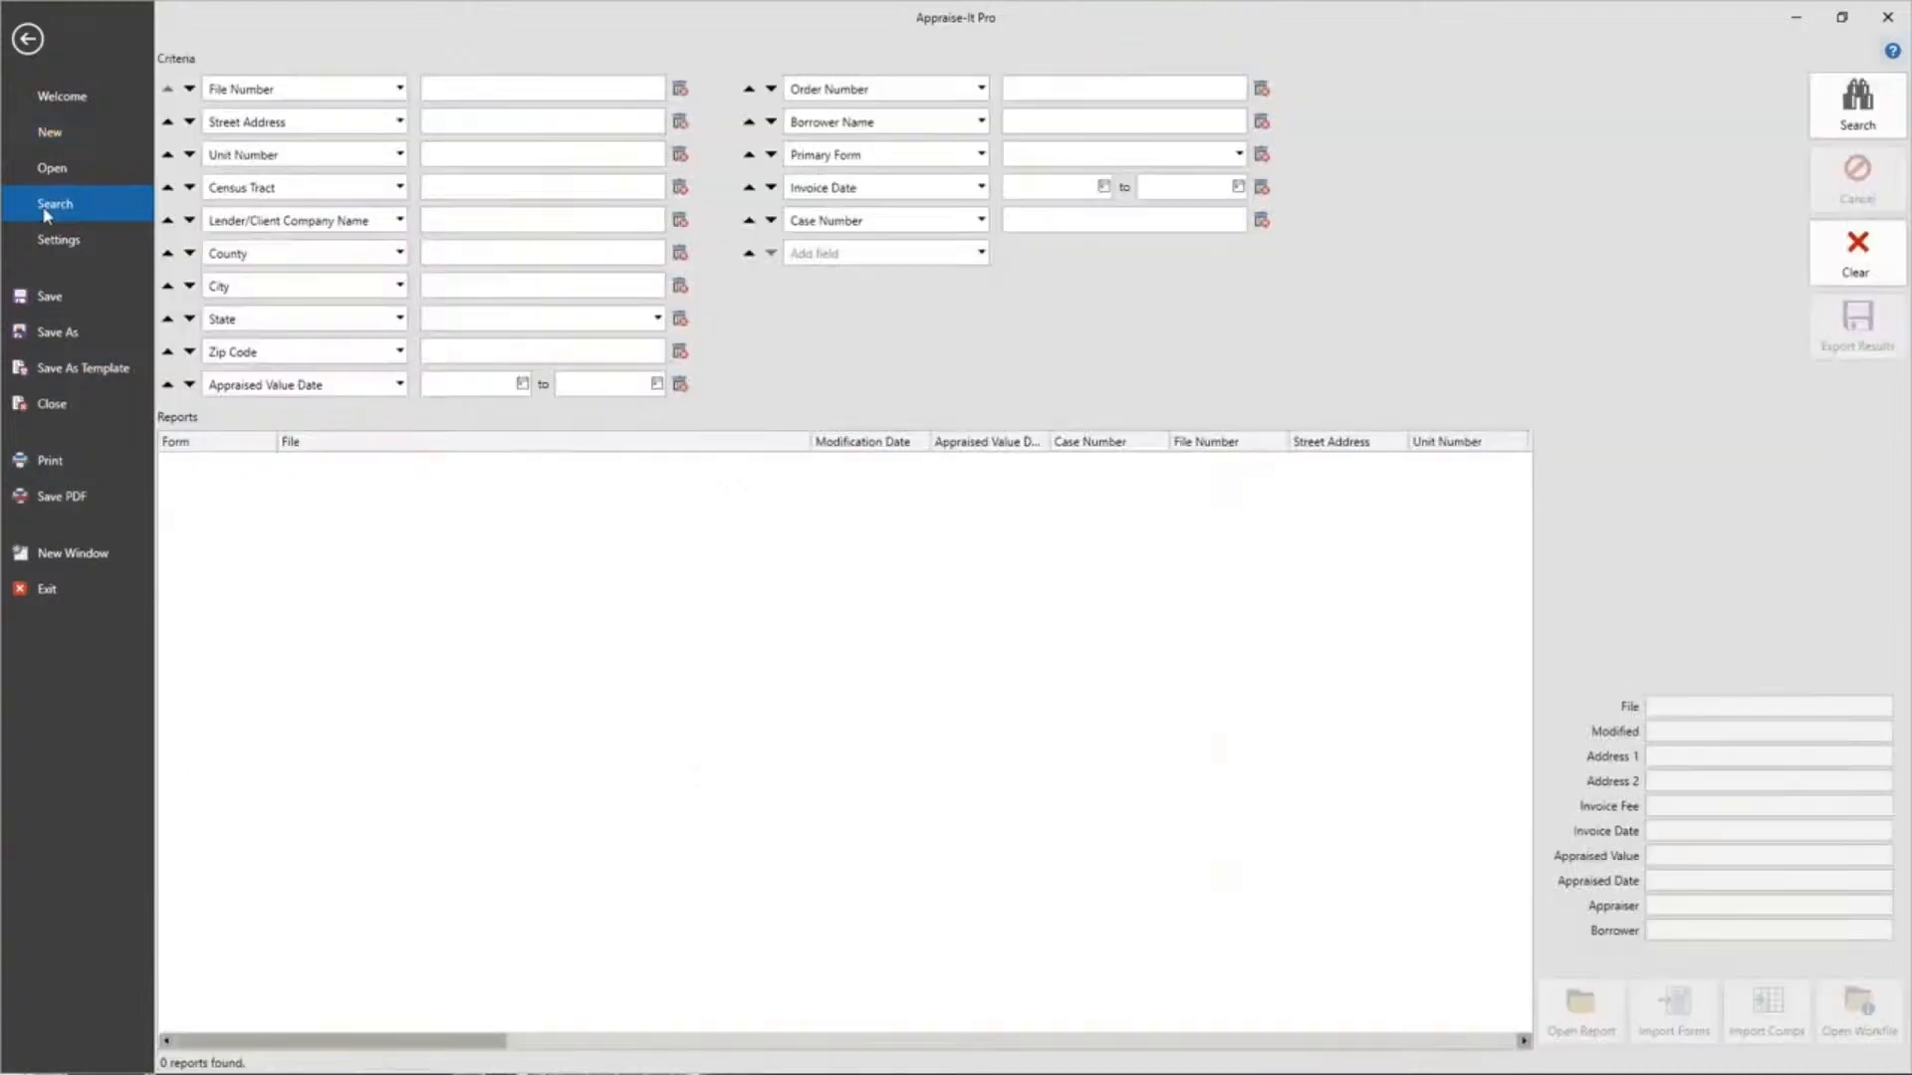
click(1857, 105)
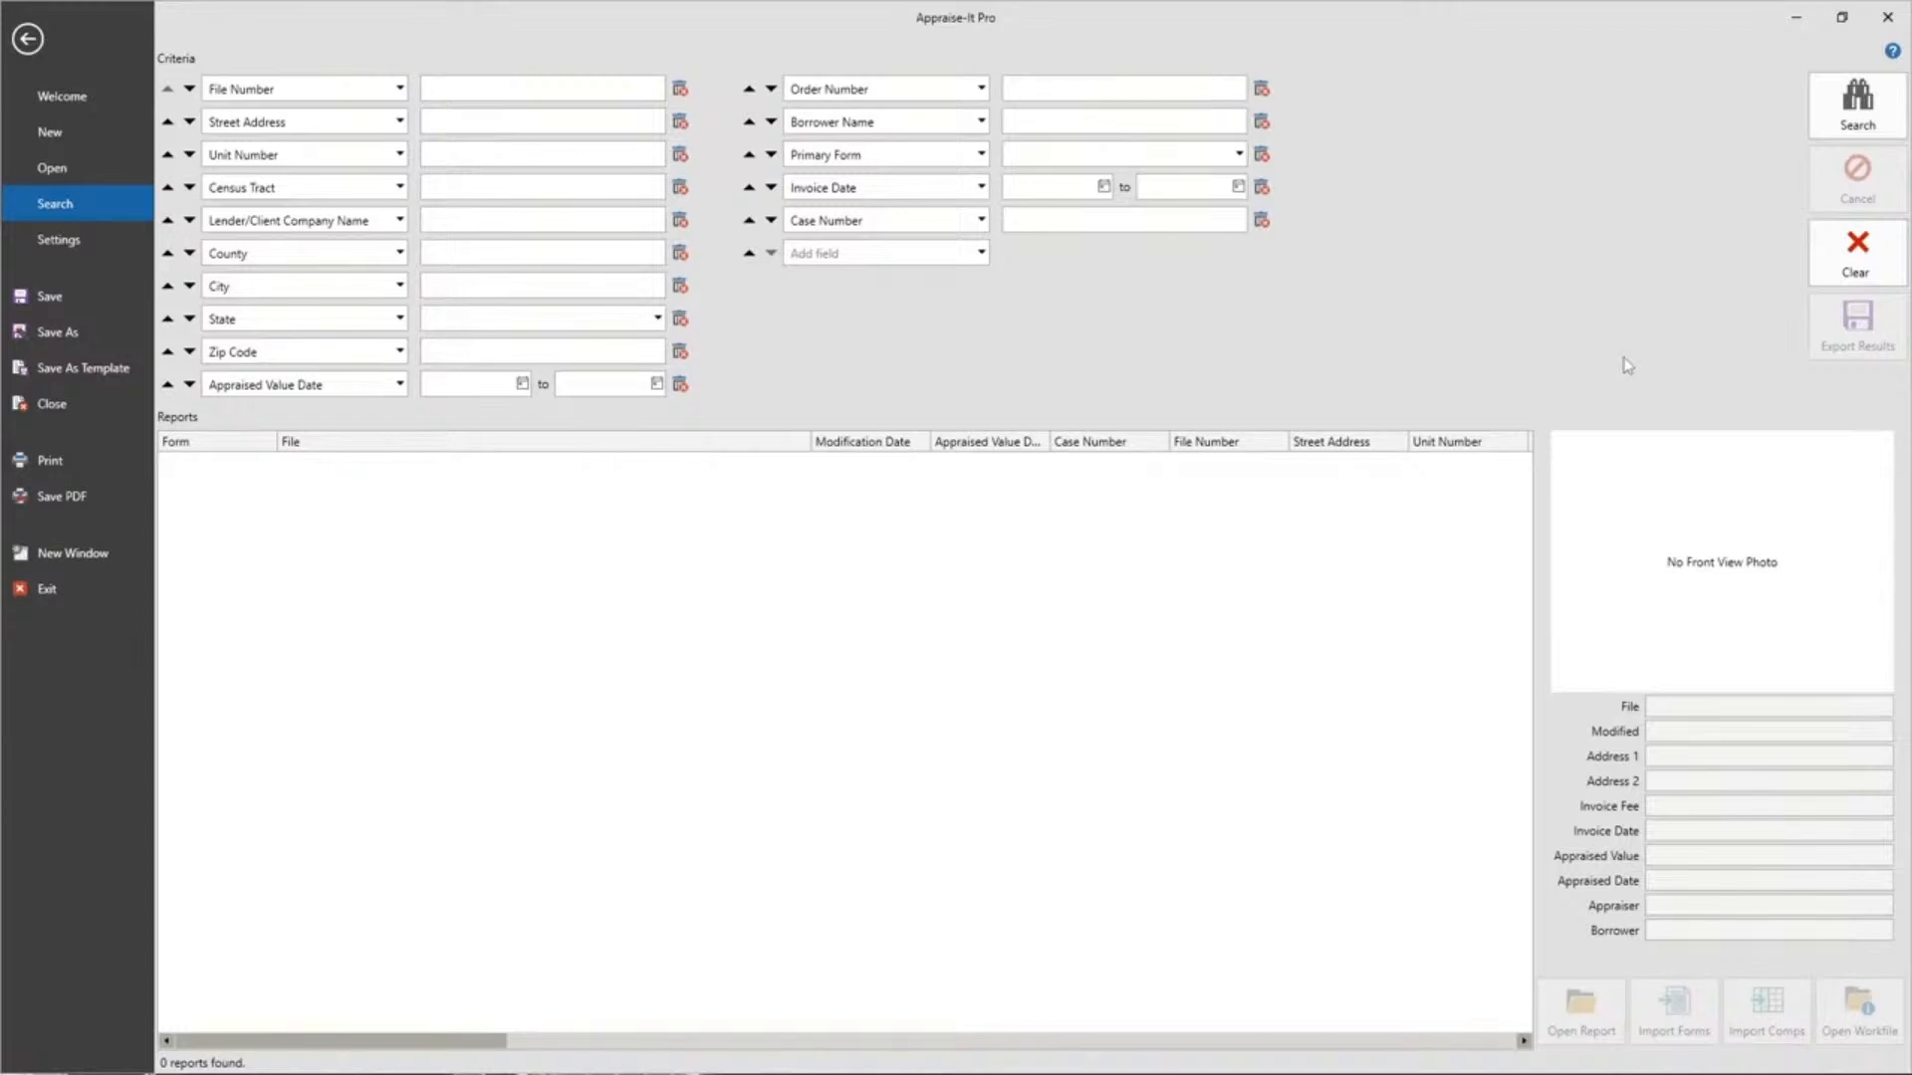
click(42, 38)
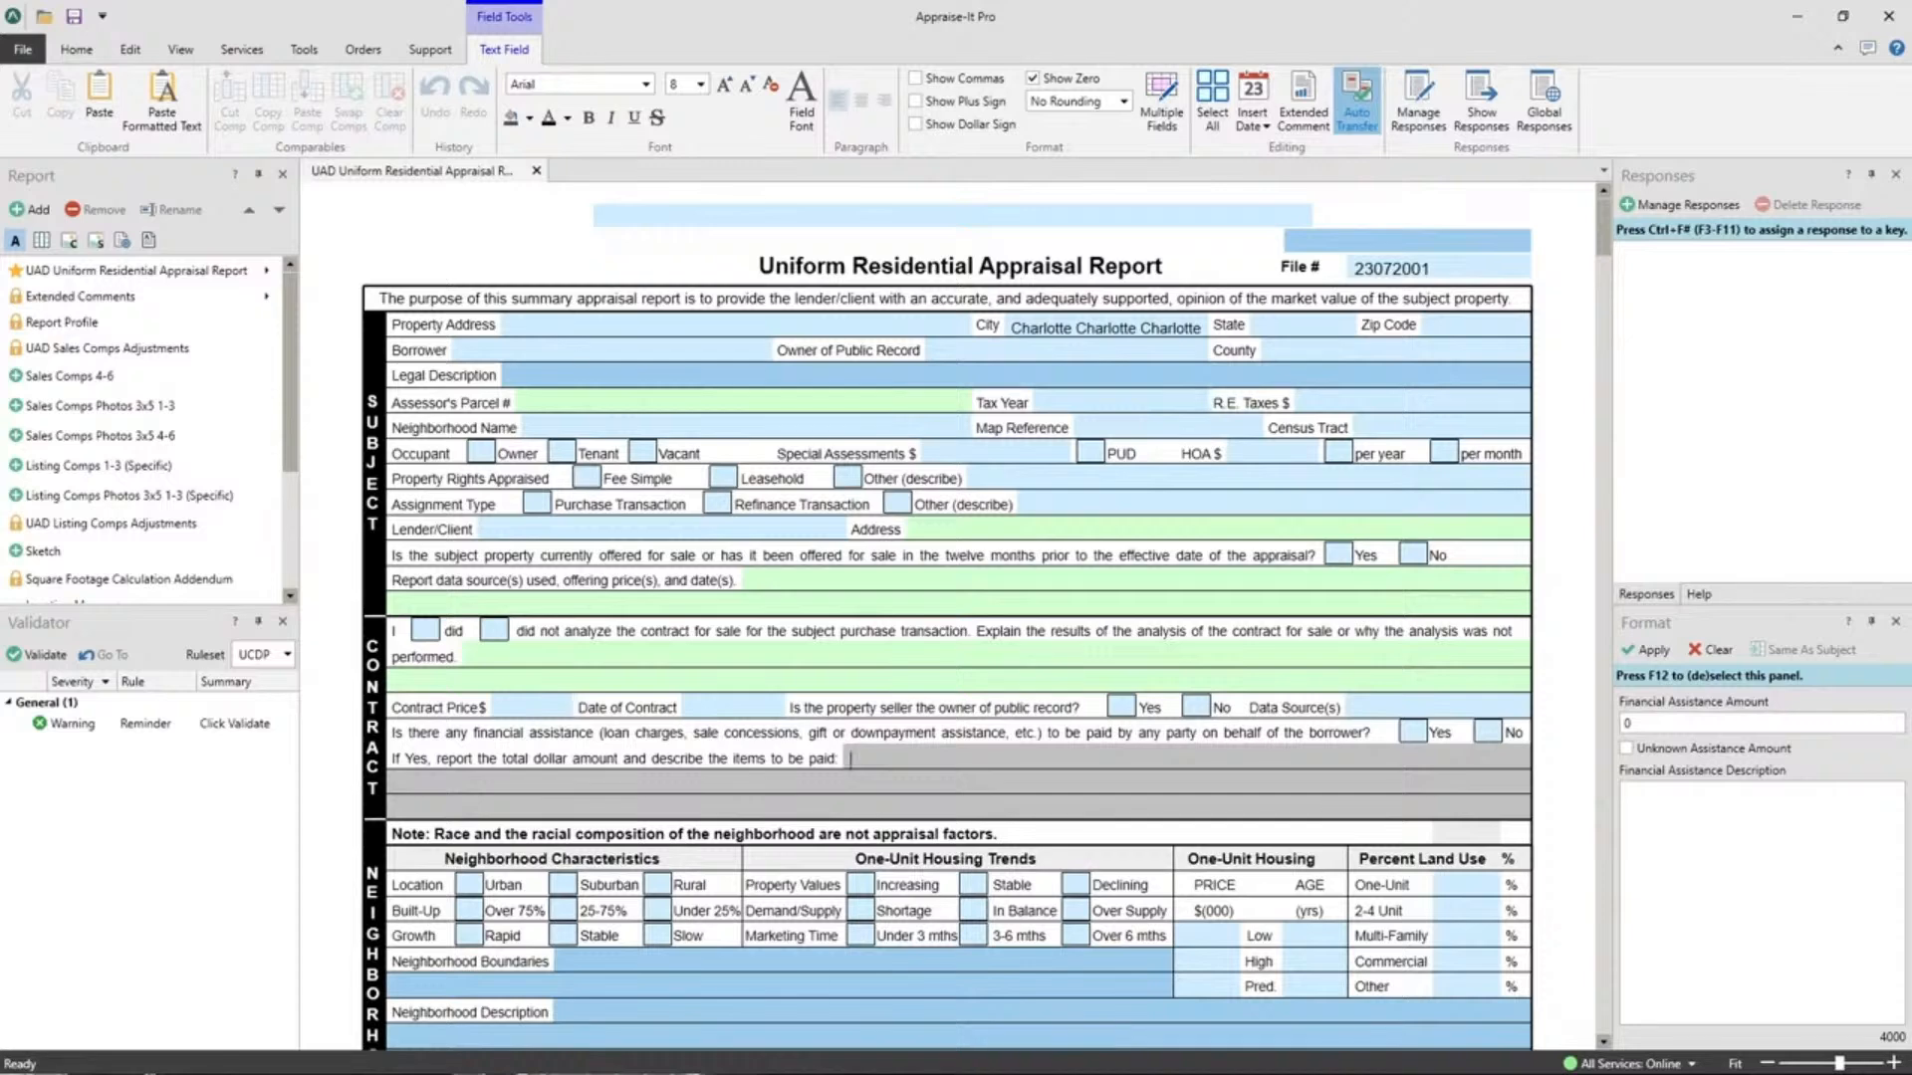
Restore down Appraise-It Pro and preview IMG_4970 and IMG_4835 in IrfanView, closing both.
click(1842, 16)
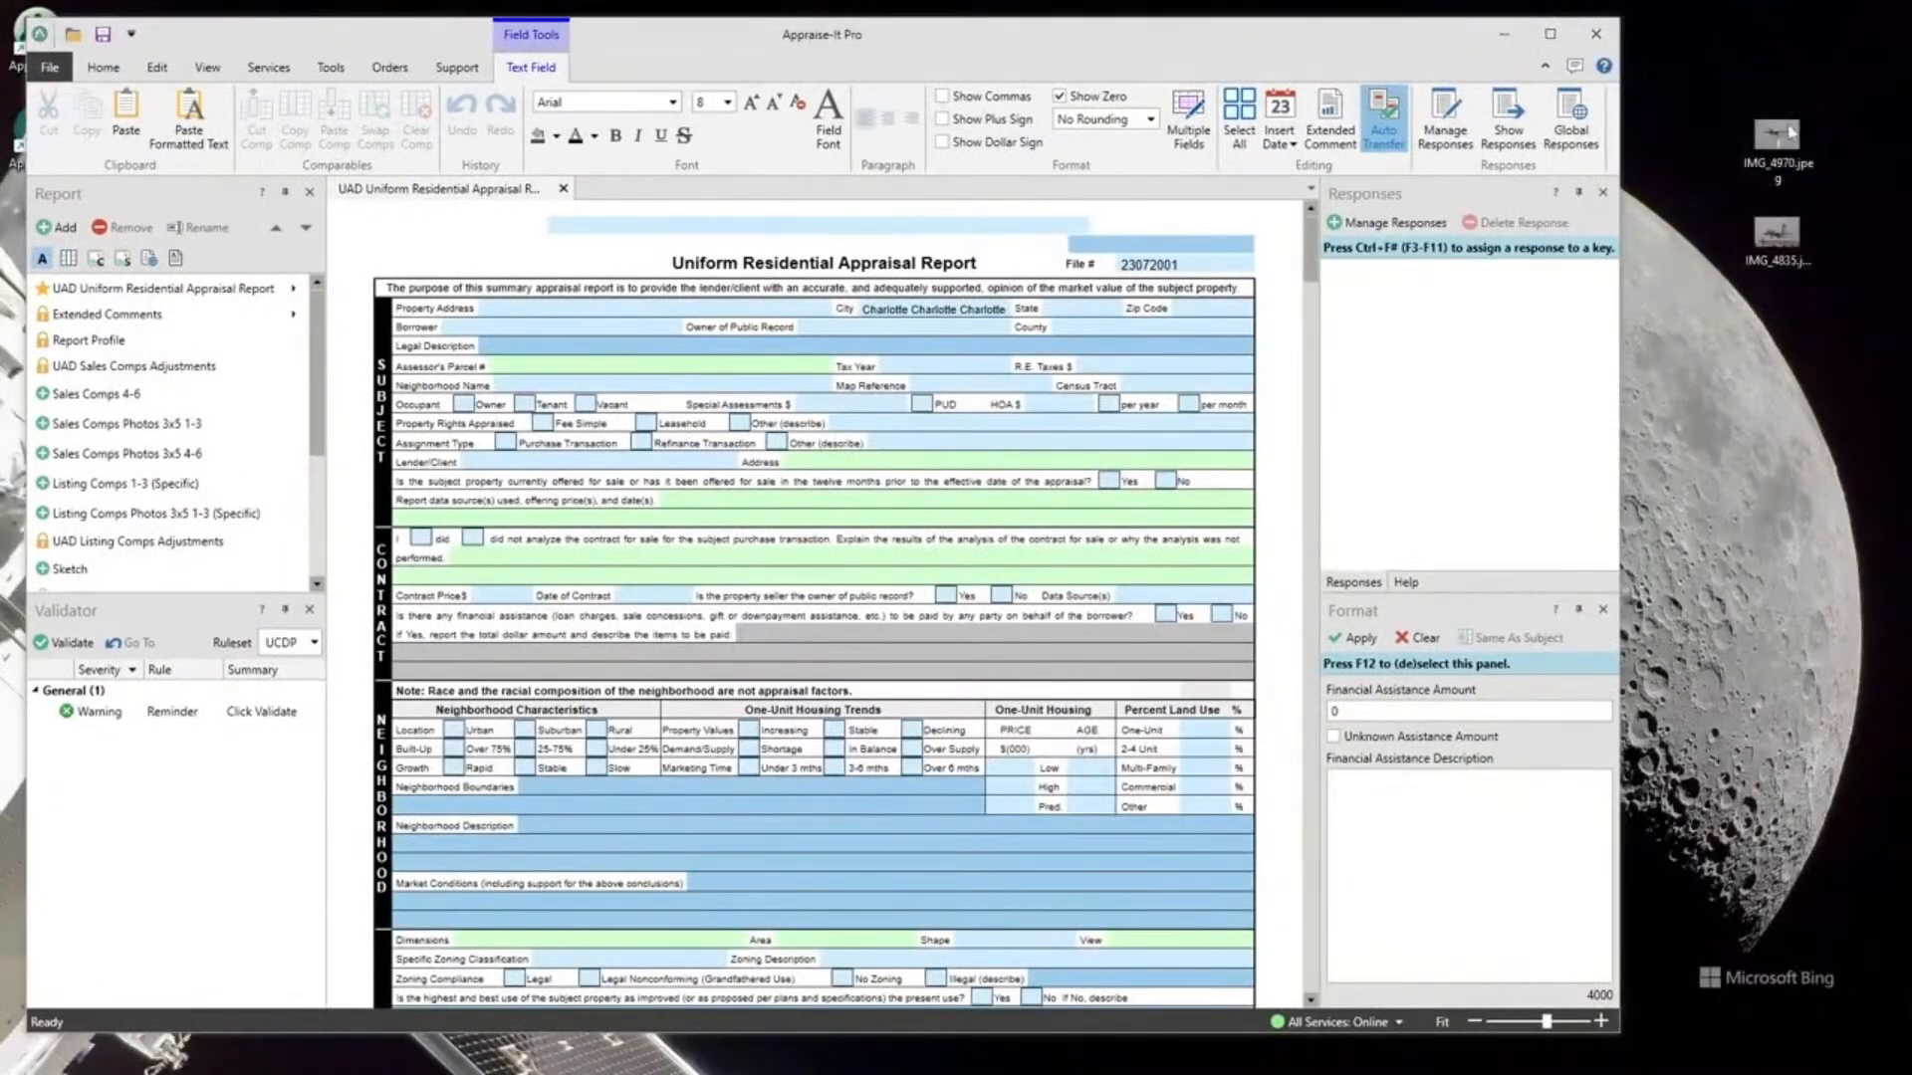
double_click(1787, 145)
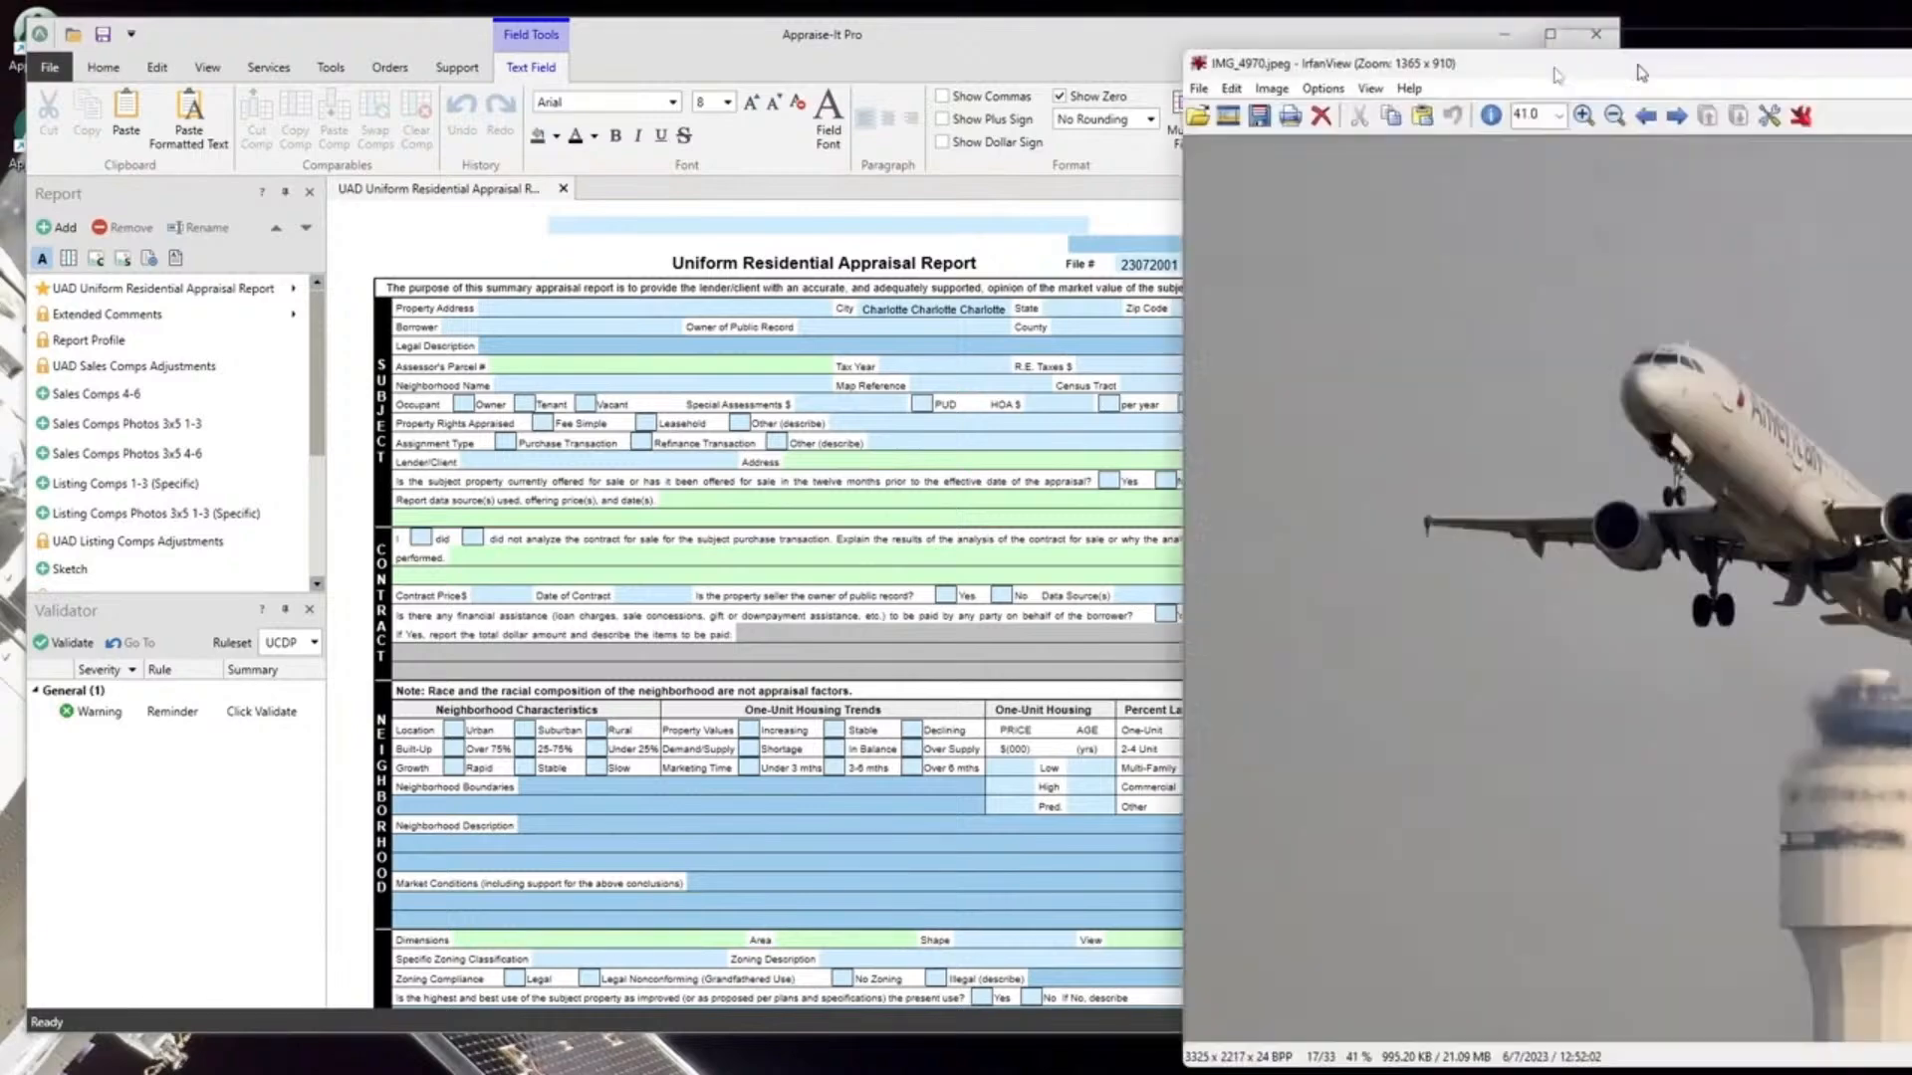
drag(1623, 30, 841, 36)
click(1722, 27)
double_click(1776, 237)
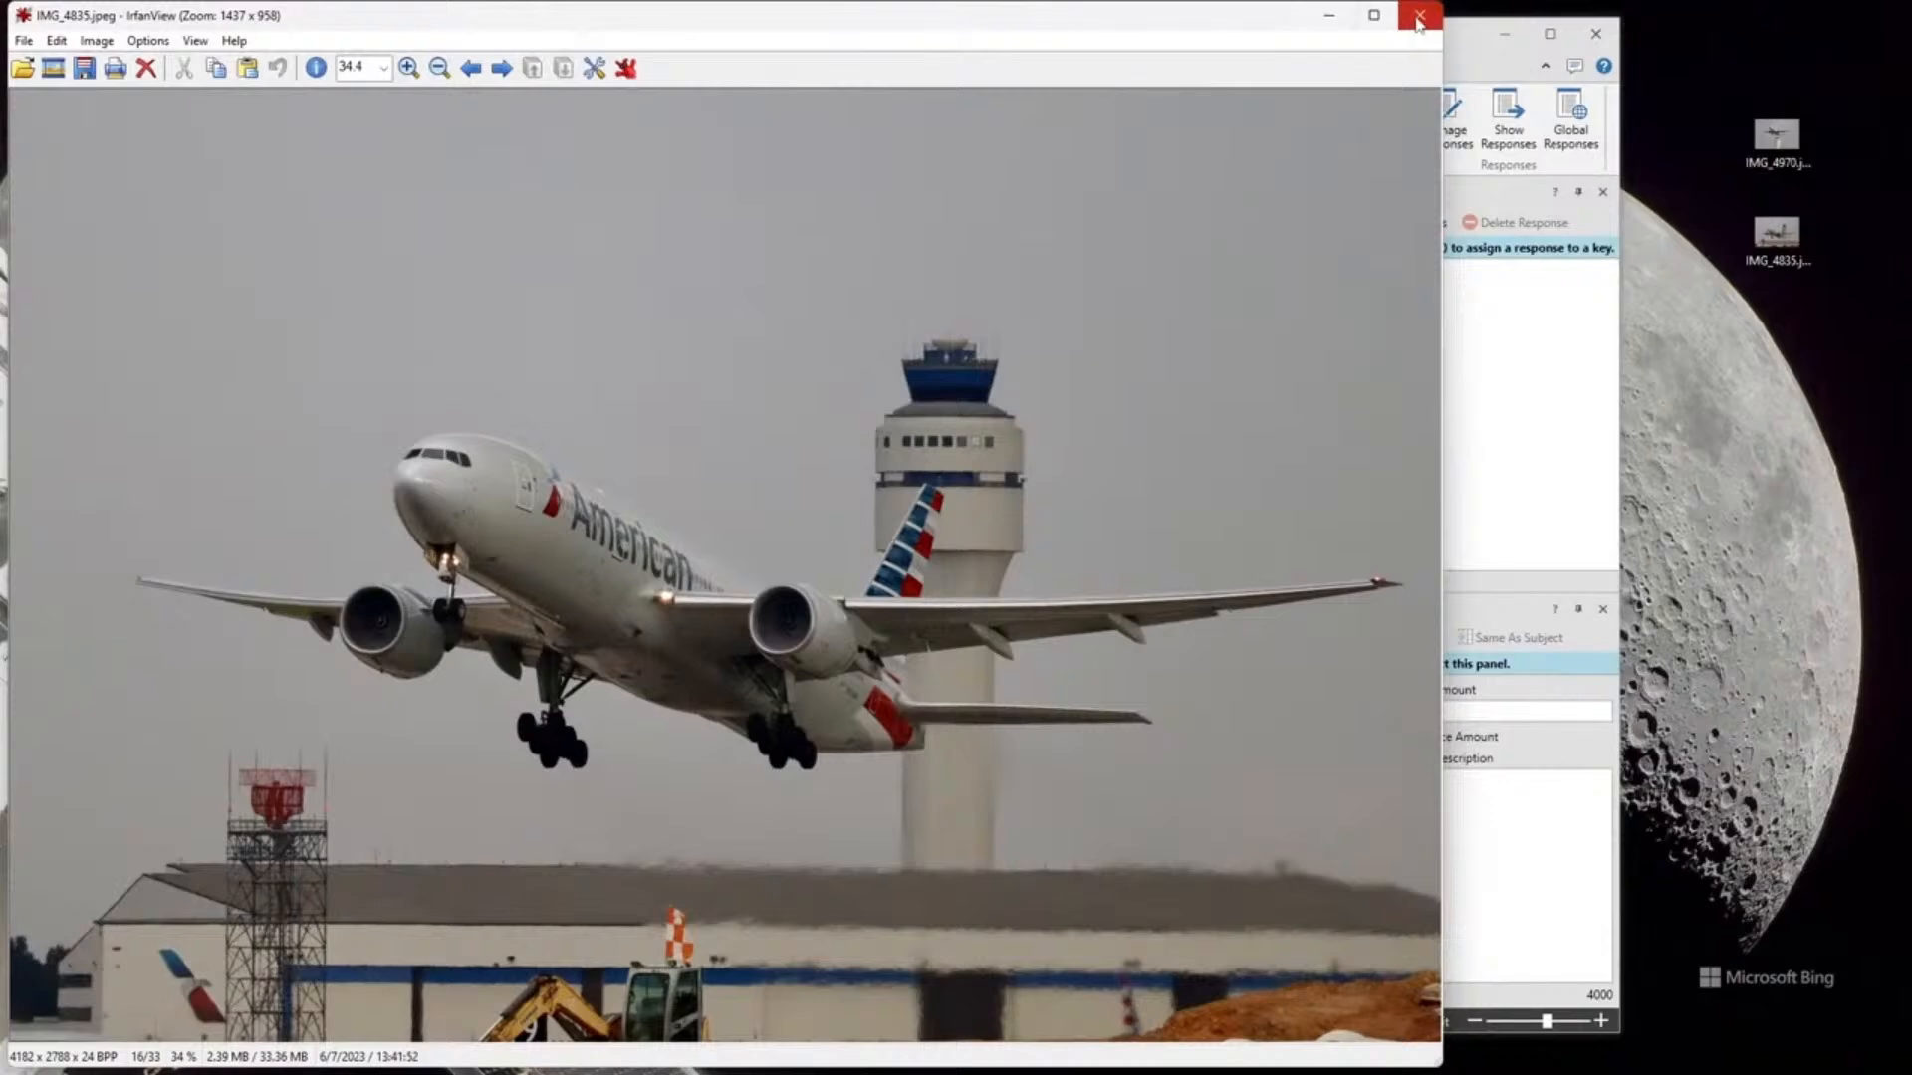
click(1418, 18)
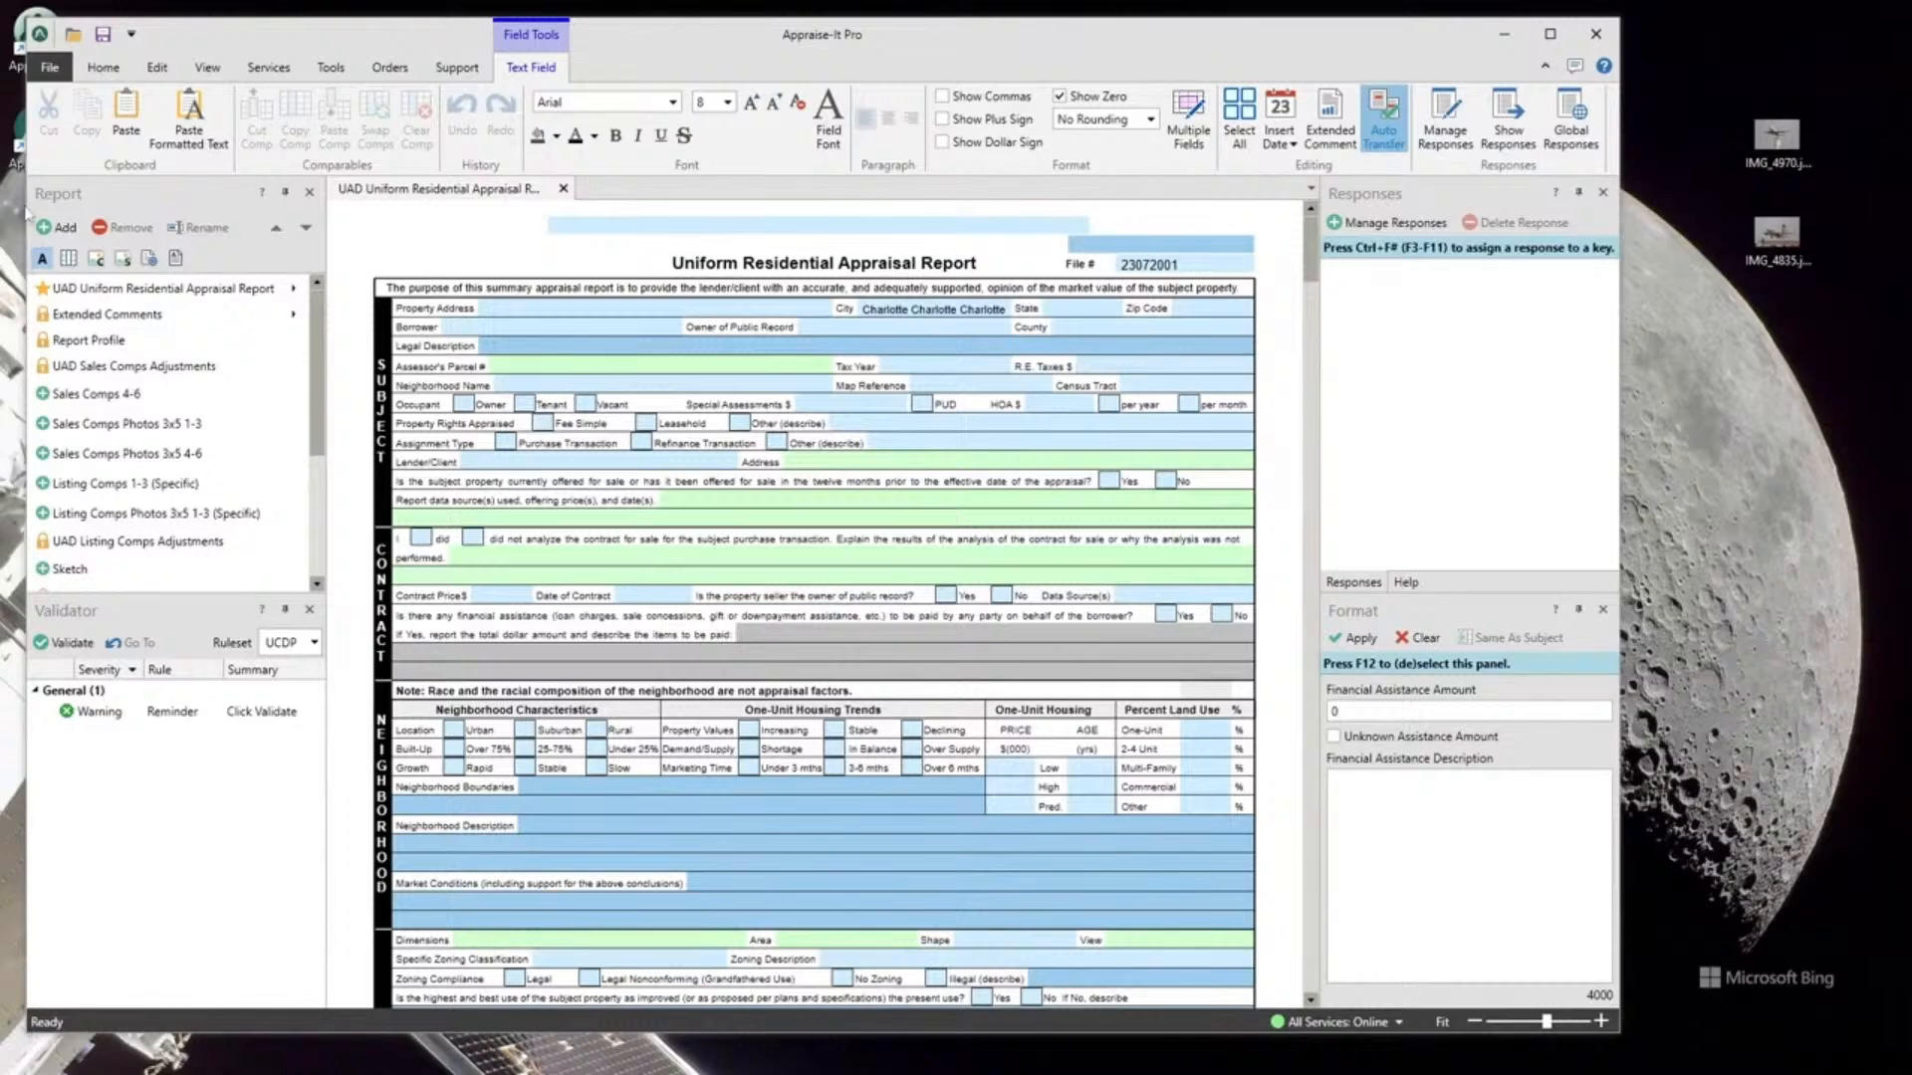
Open the Listing Comps 1-3 (Specific) form and the General Photos (3/Legal) 3x5 addendum.
double_click(88, 485)
scroll(107, 485, down, 3)
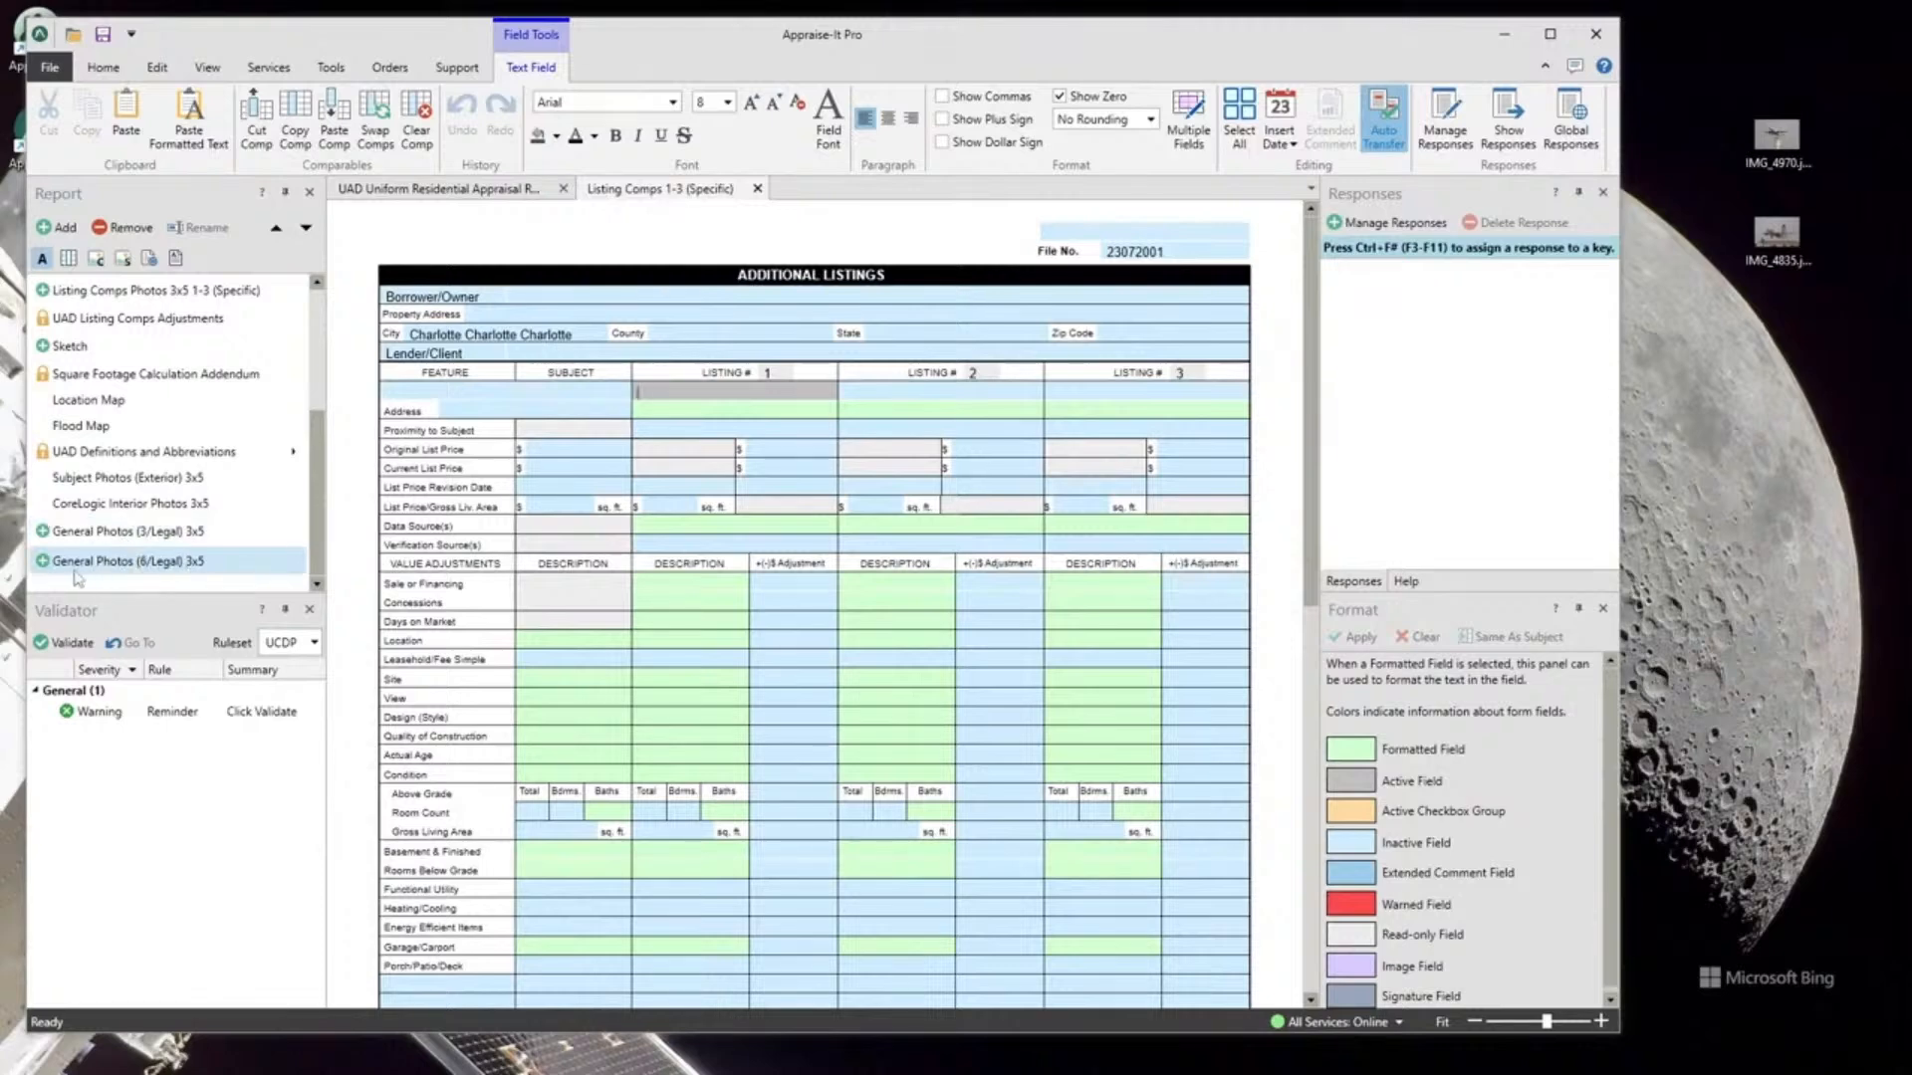
click(127, 530)
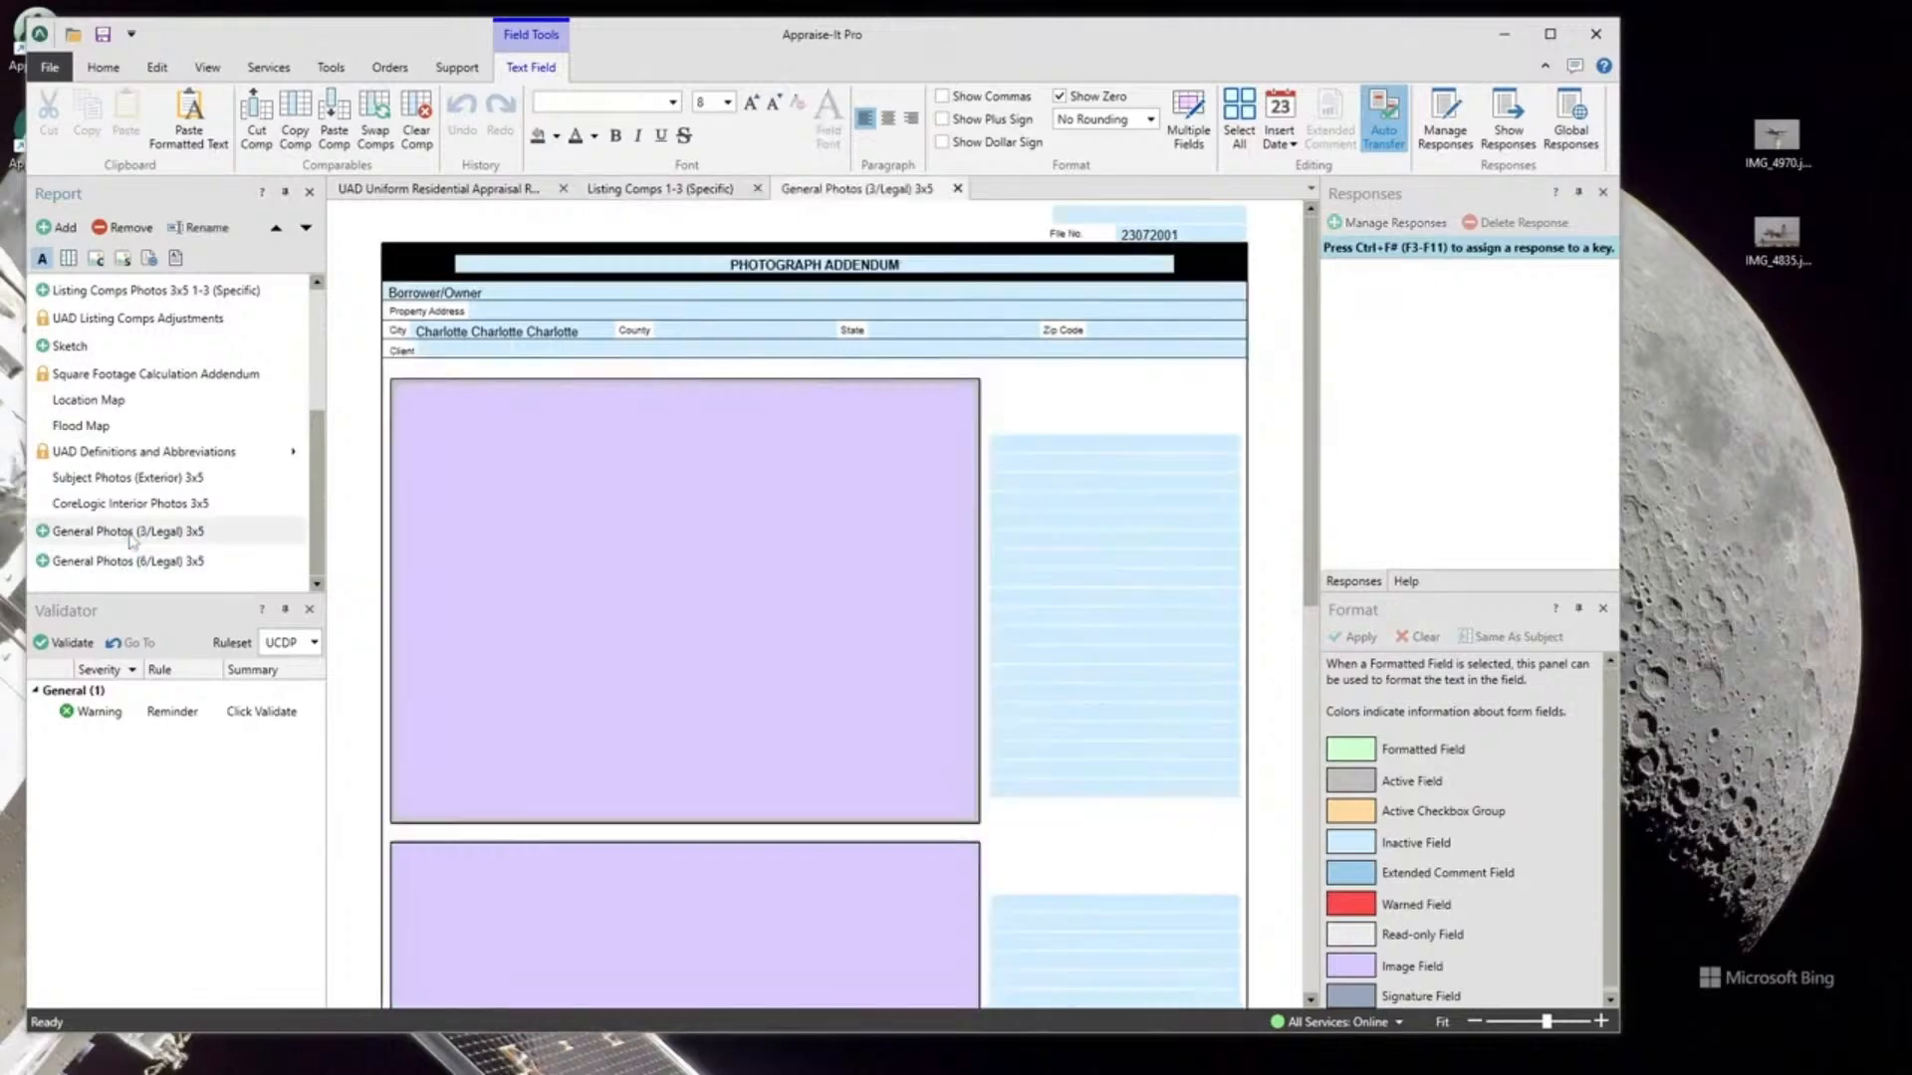
scroll(1057, 410, down, 3)
scroll(849, 455, up, 3)
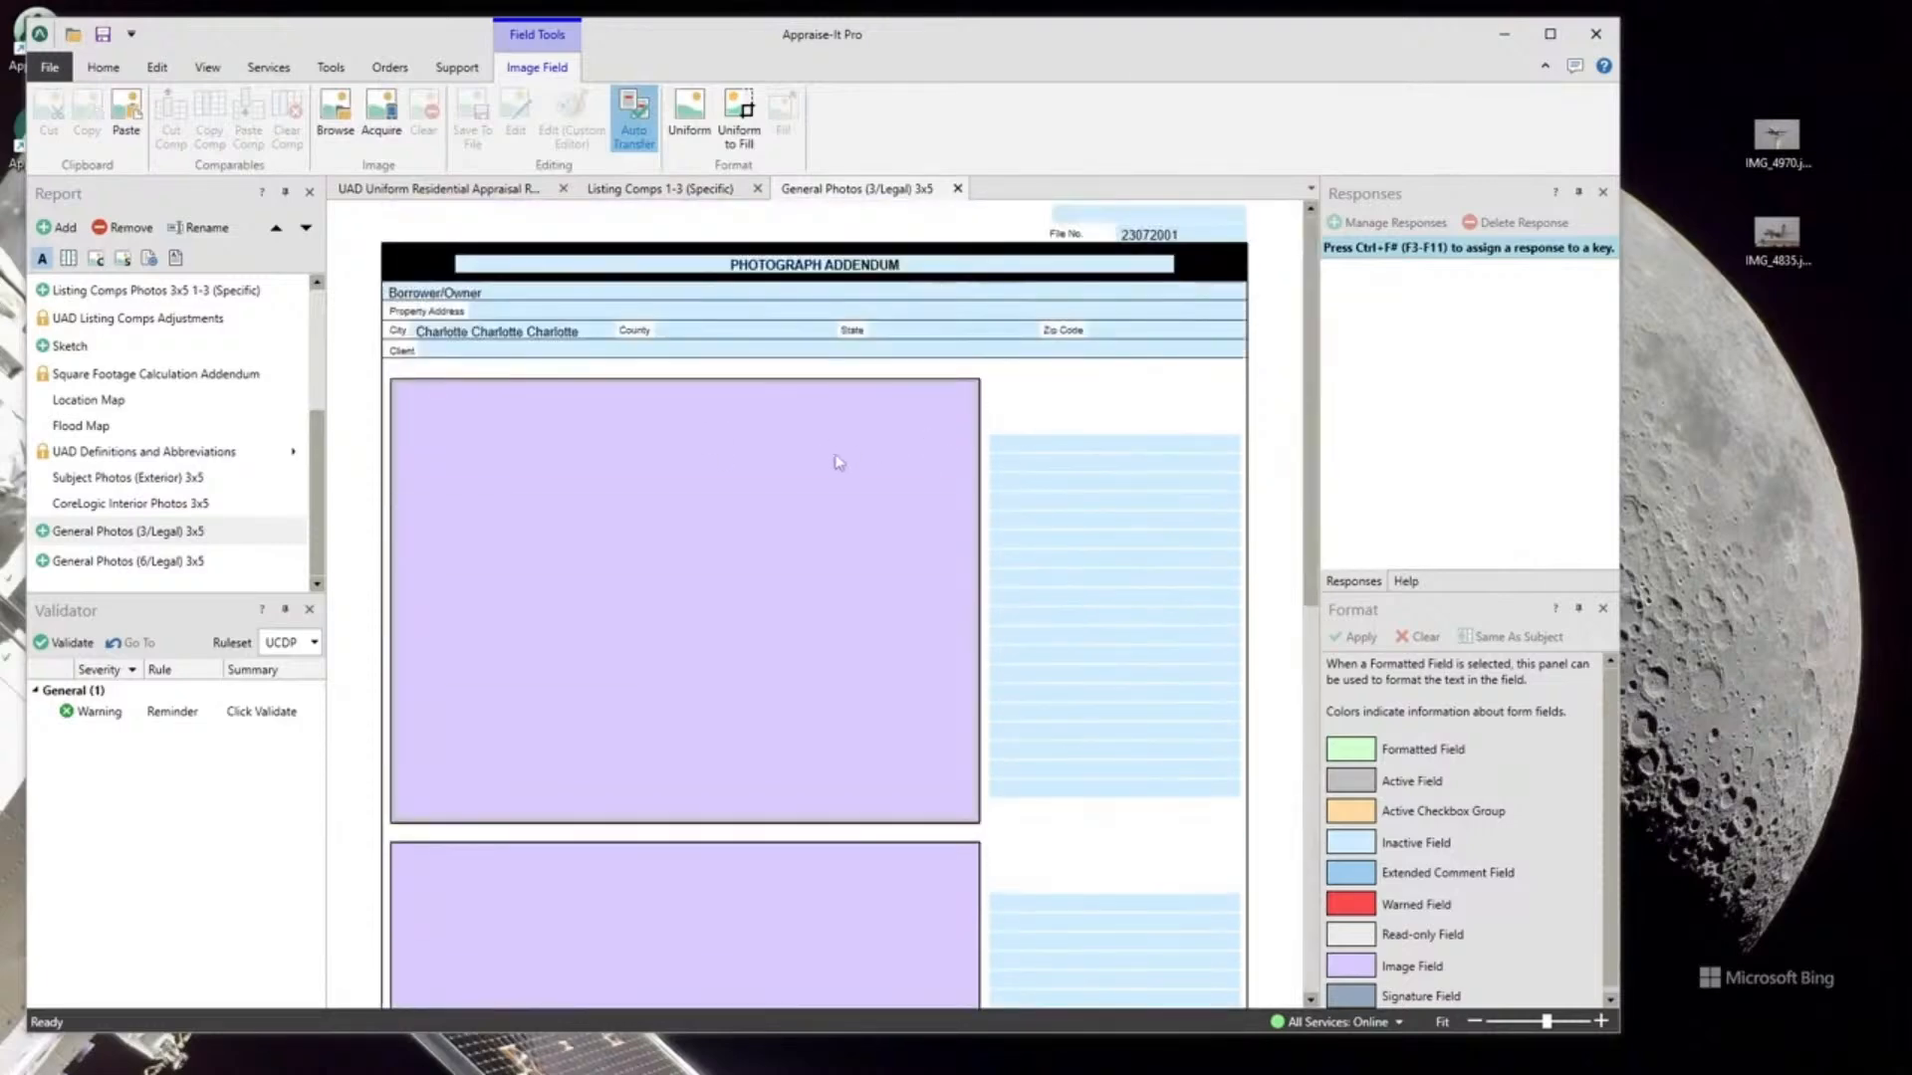
double_click(725, 495)
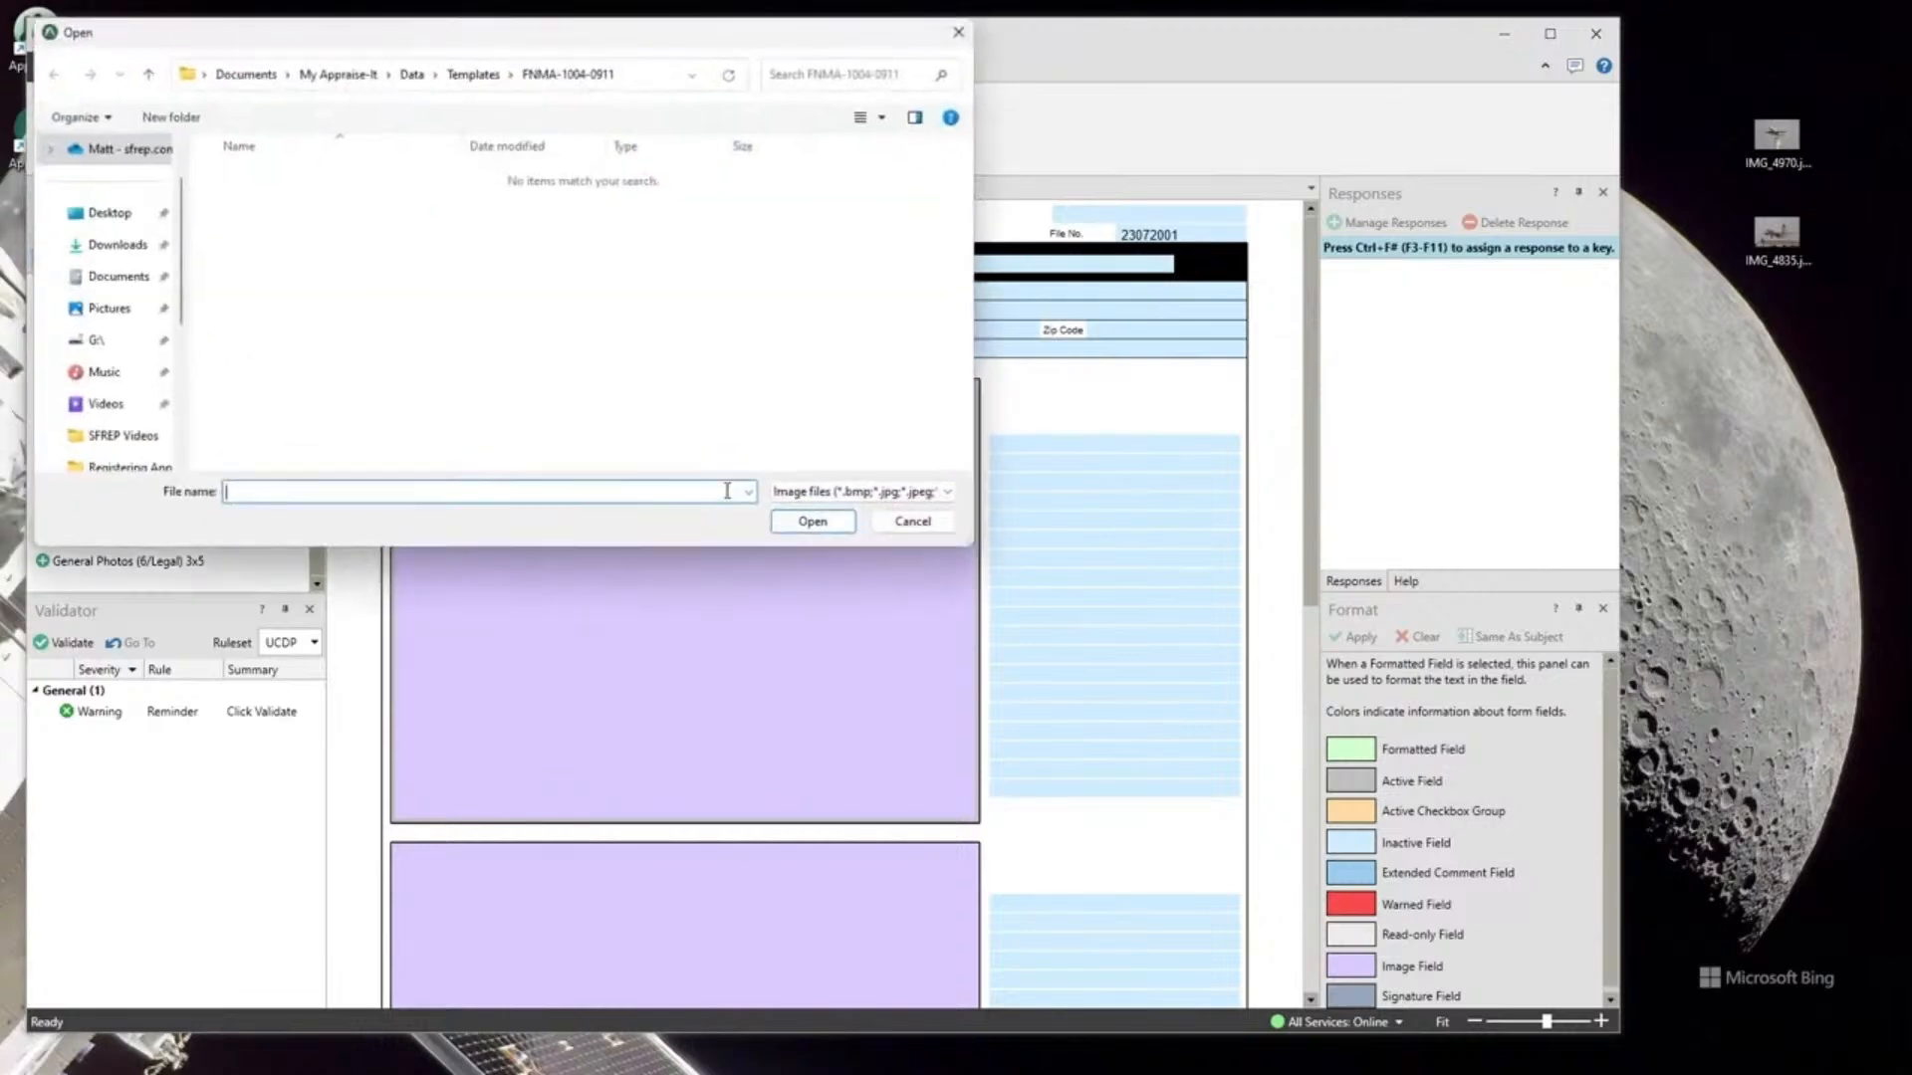
click(908, 522)
right_click(666, 518)
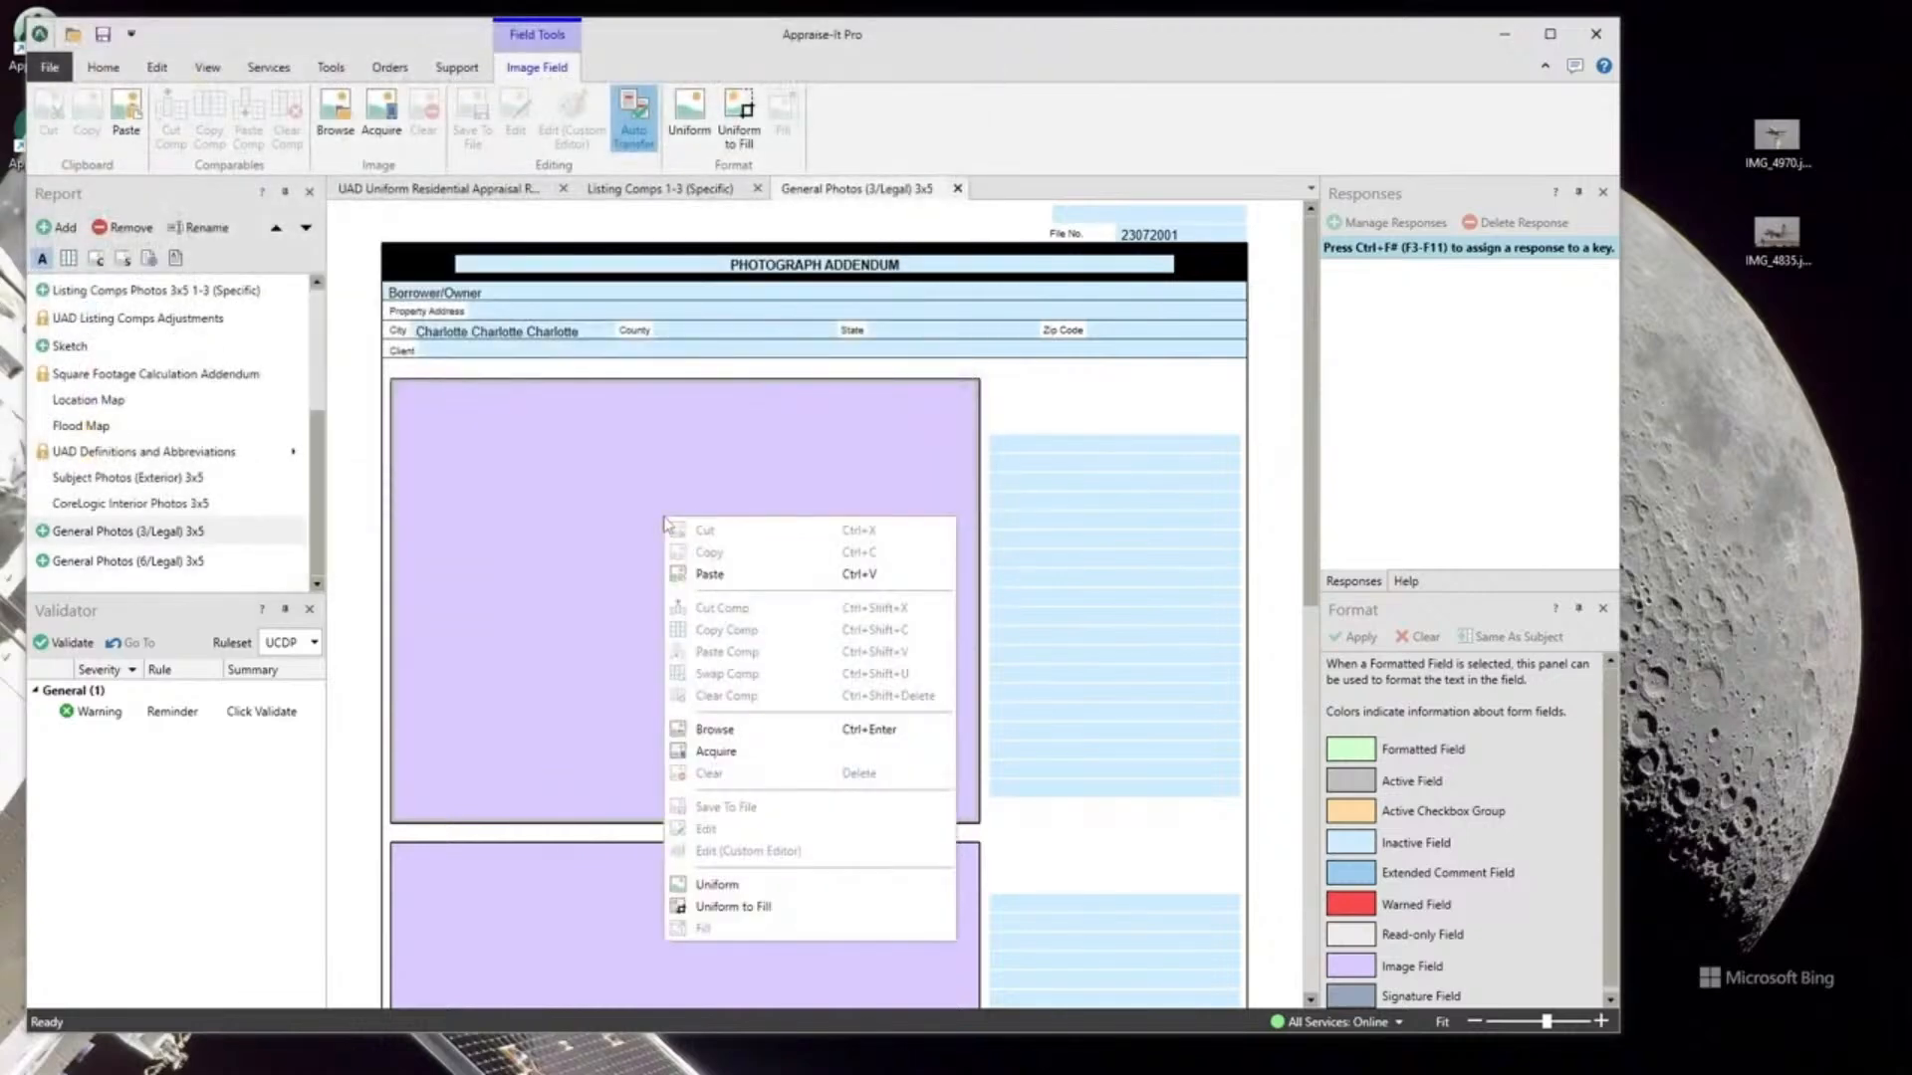
click(1091, 59)
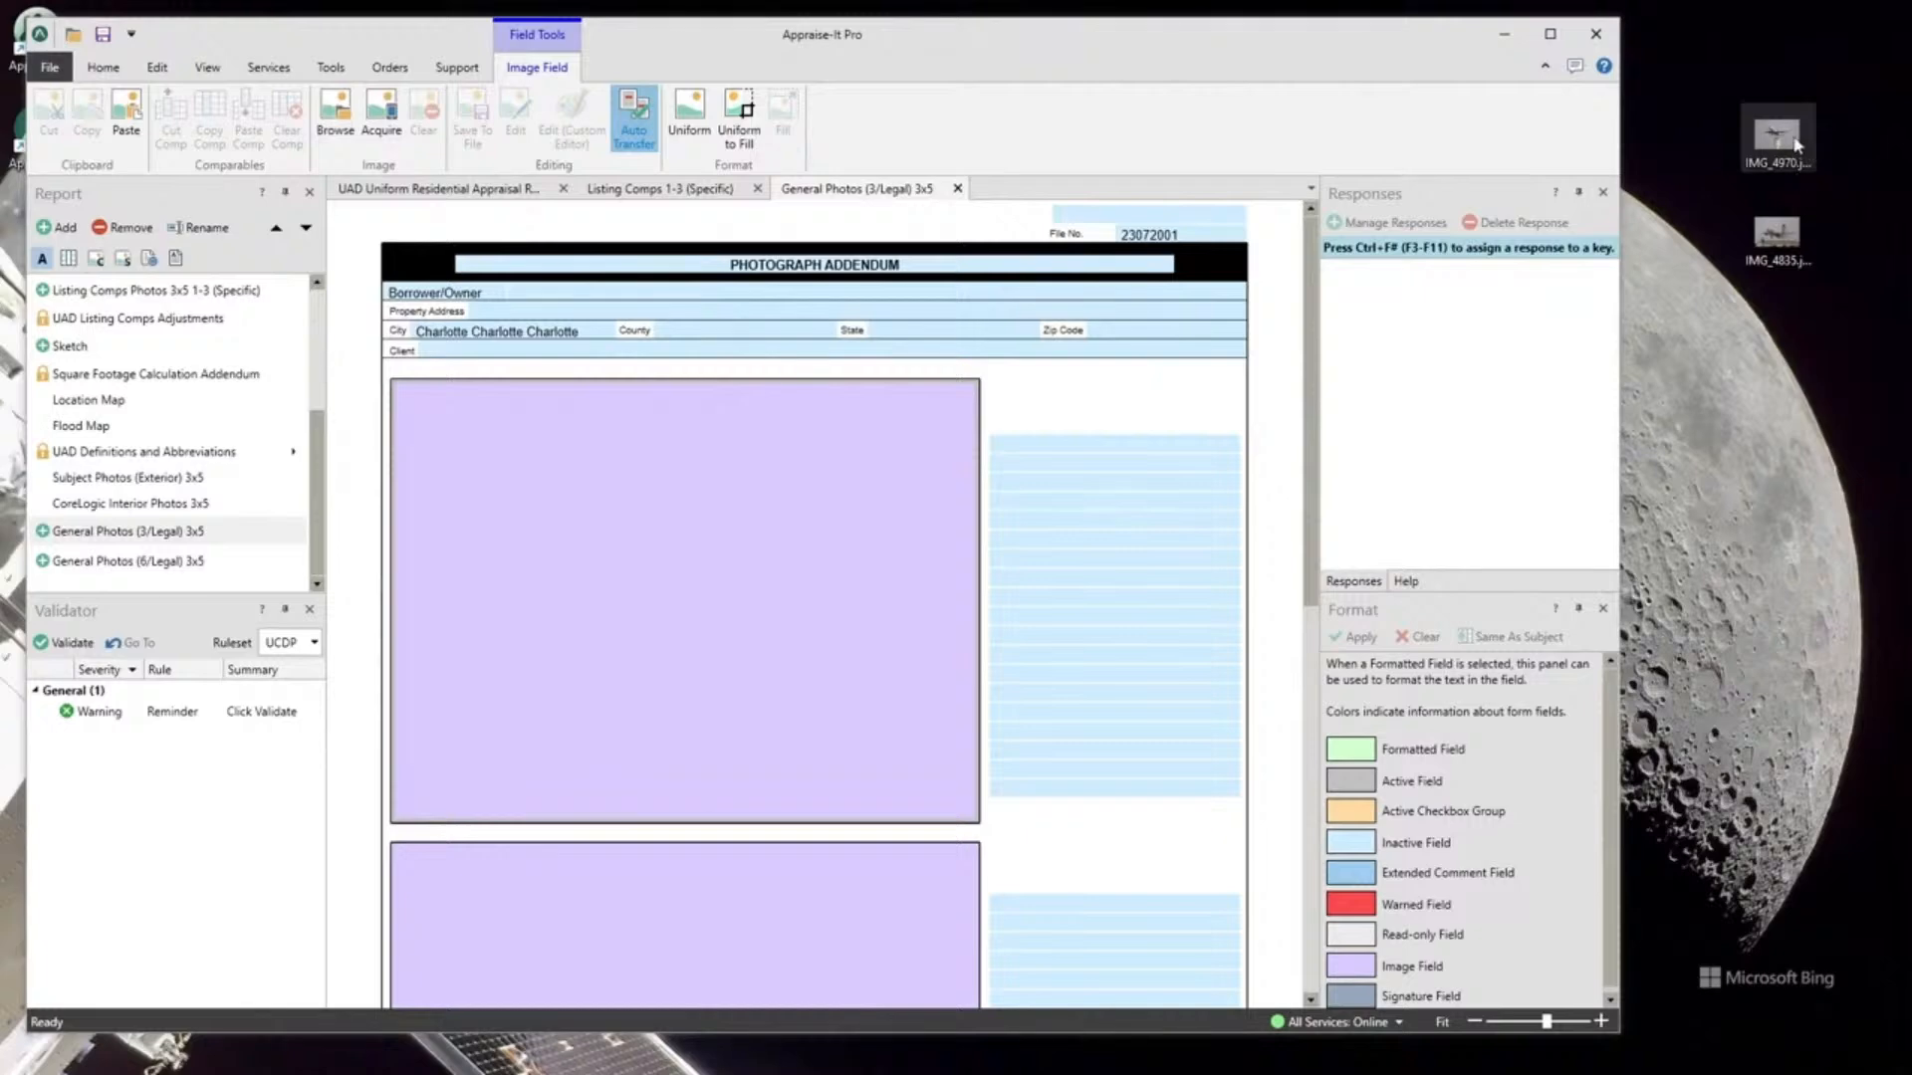
Drag photos IMG_4970 and IMG_4835 from the desktop into the addendum's photo slots.
drag(1777, 140, 835, 498)
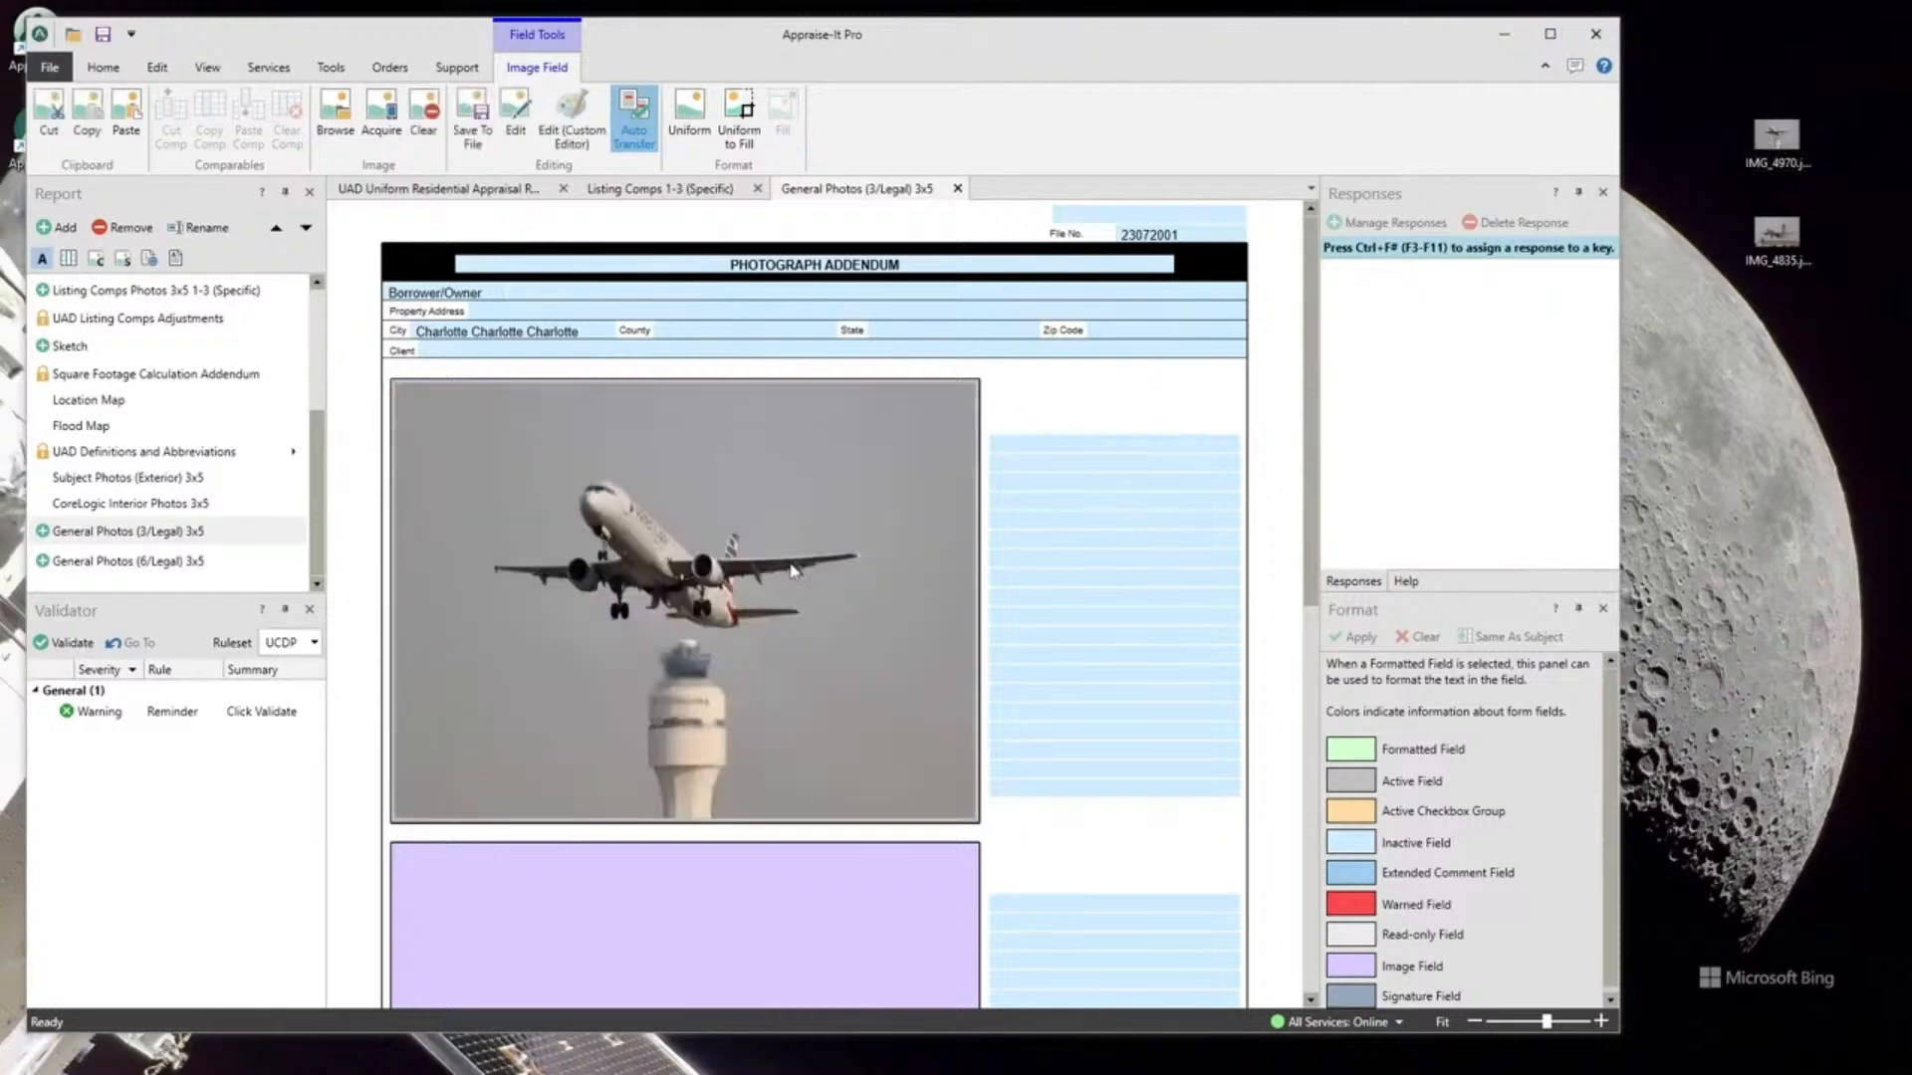
scroll(802, 570, down, 3)
drag(1769, 242, 610, 662)
scroll(835, 613, up, 3)
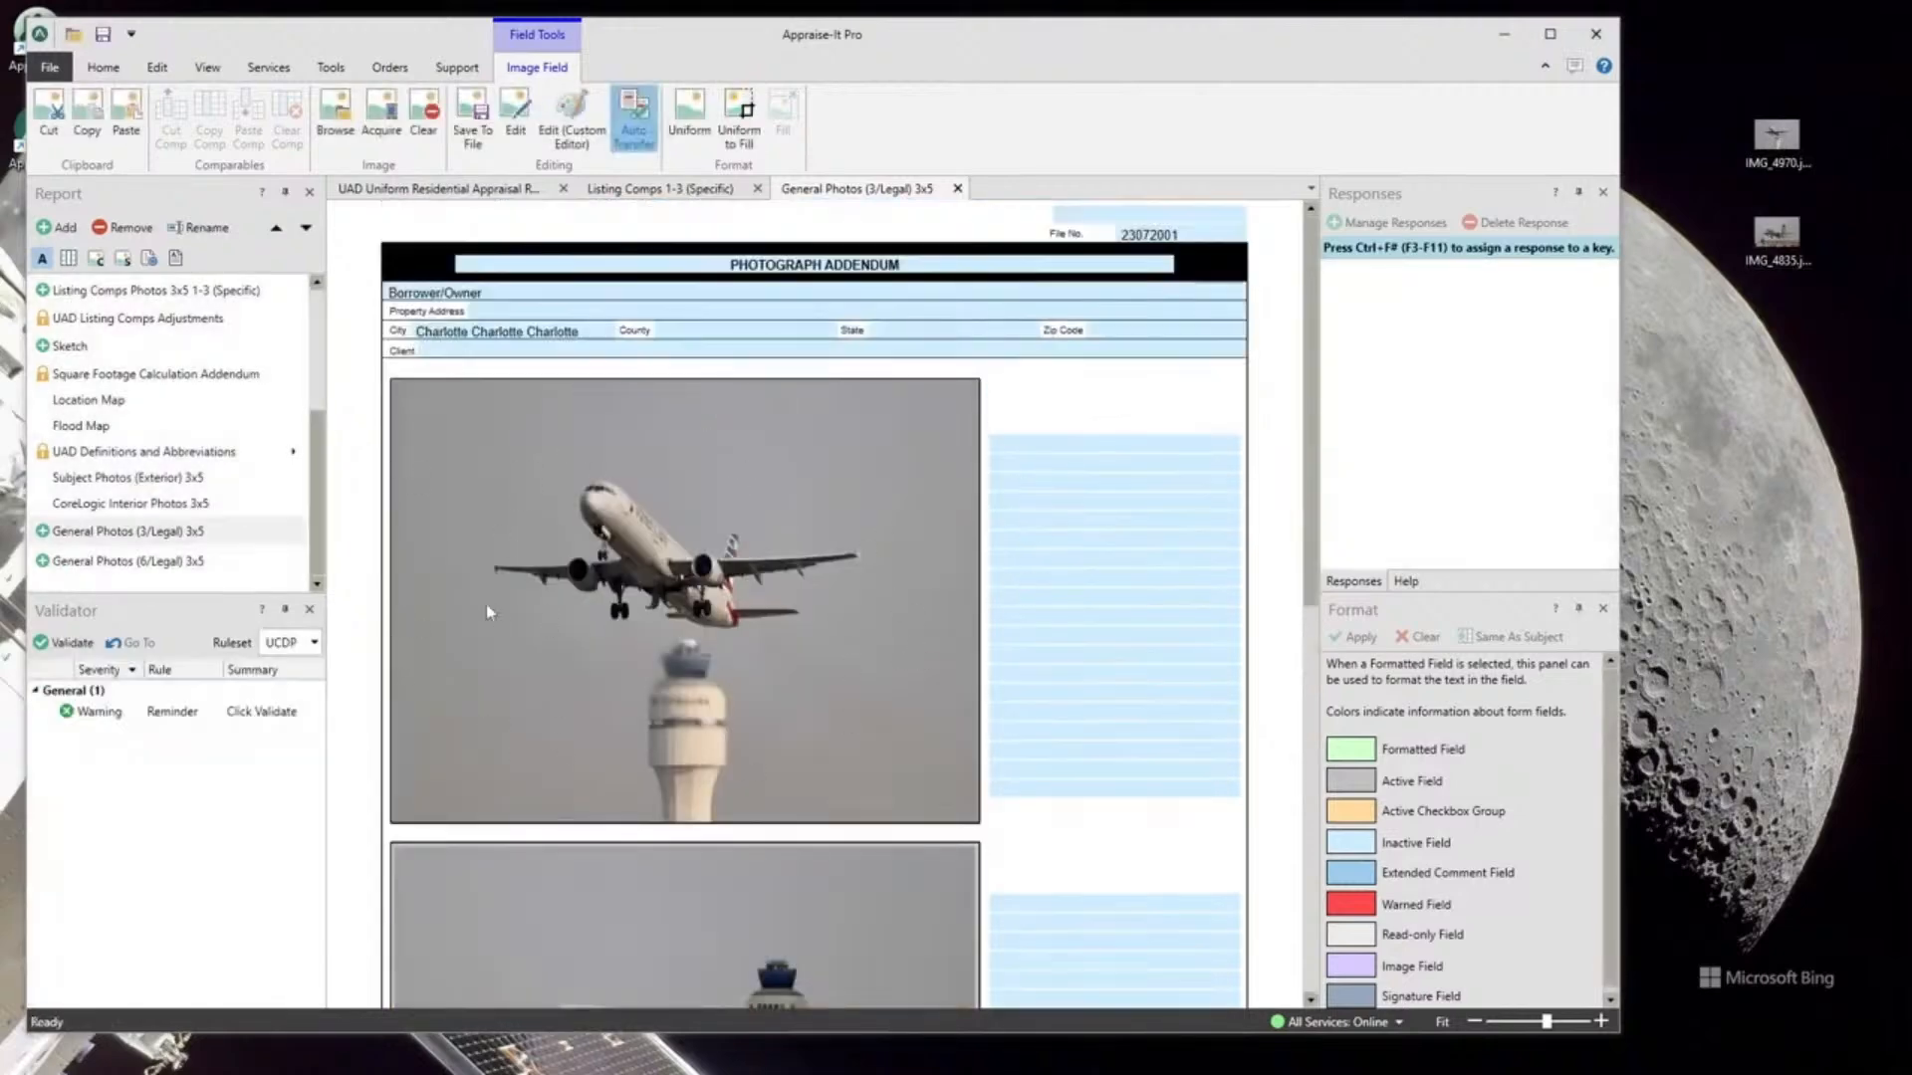
Open and dismiss the airplane photo's context menu, then maximize the window.
right_click(635, 509)
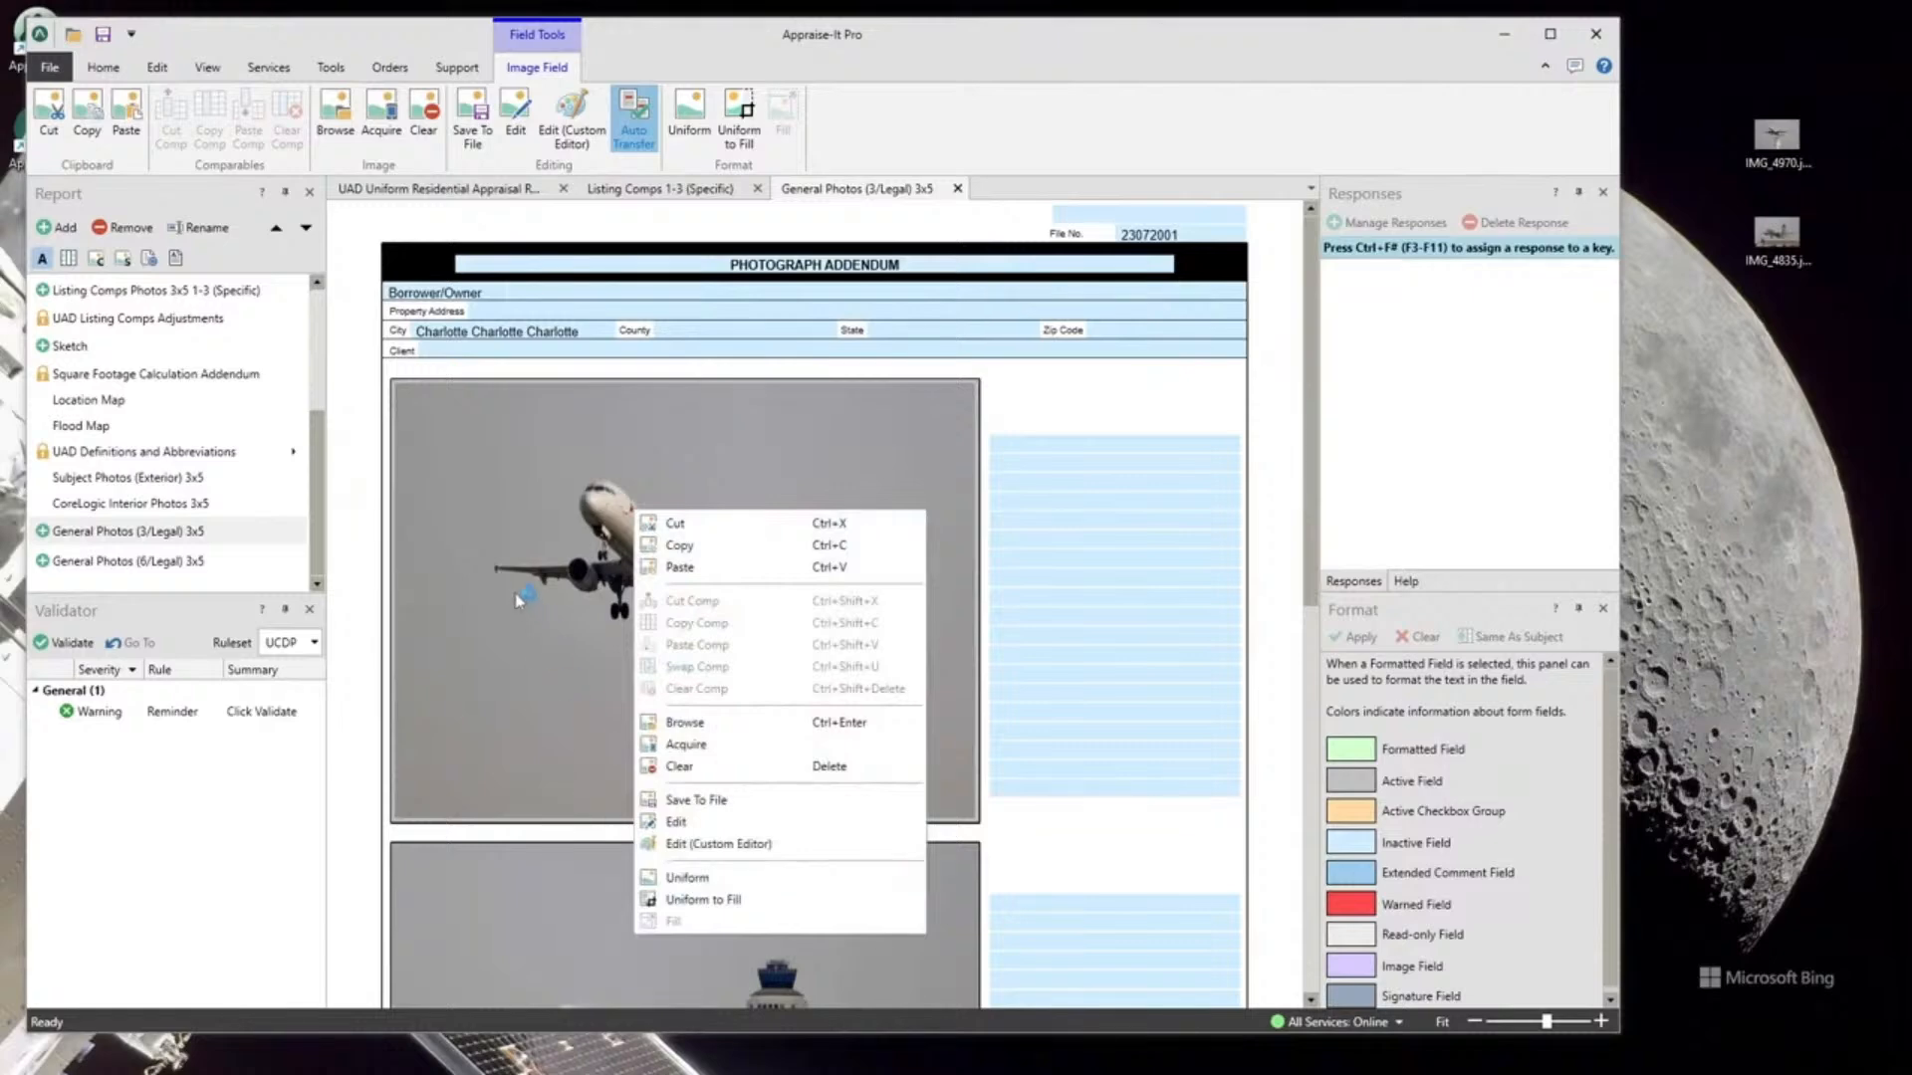
click(529, 467)
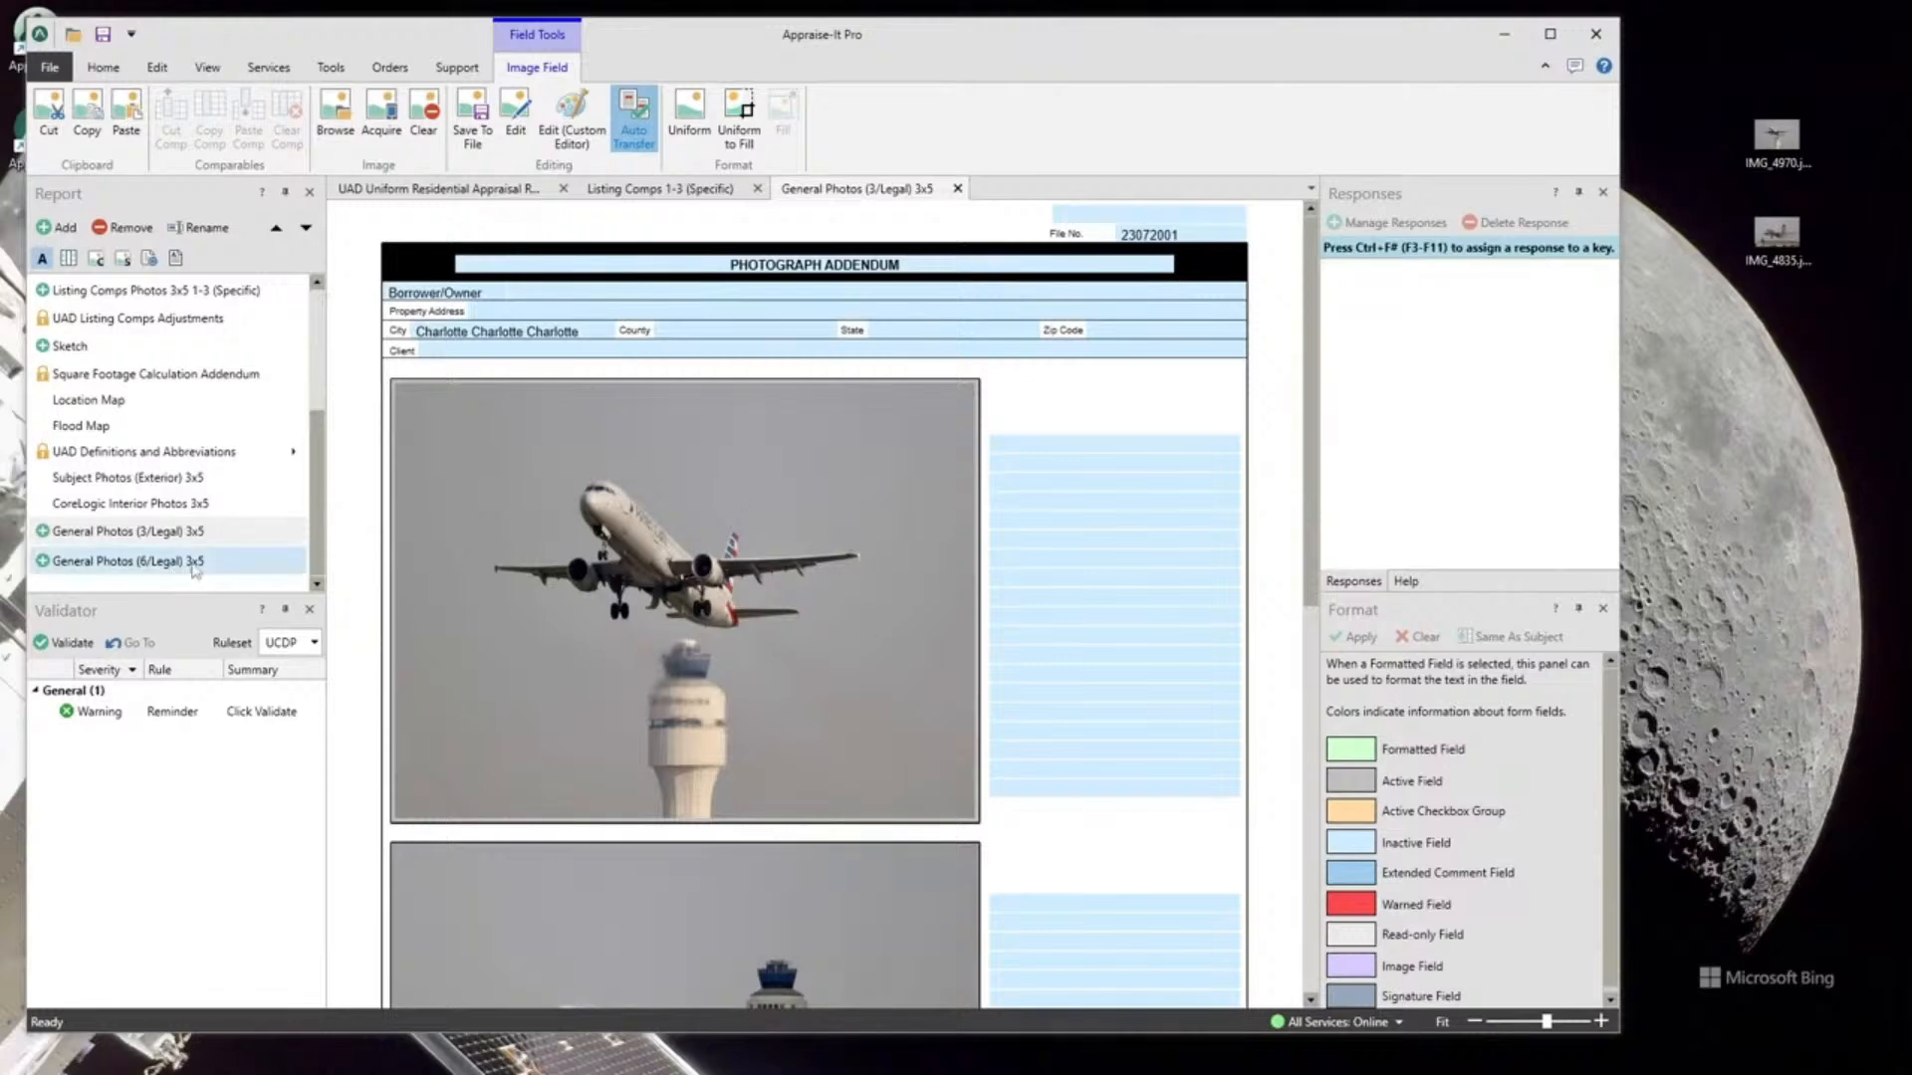
click(1550, 34)
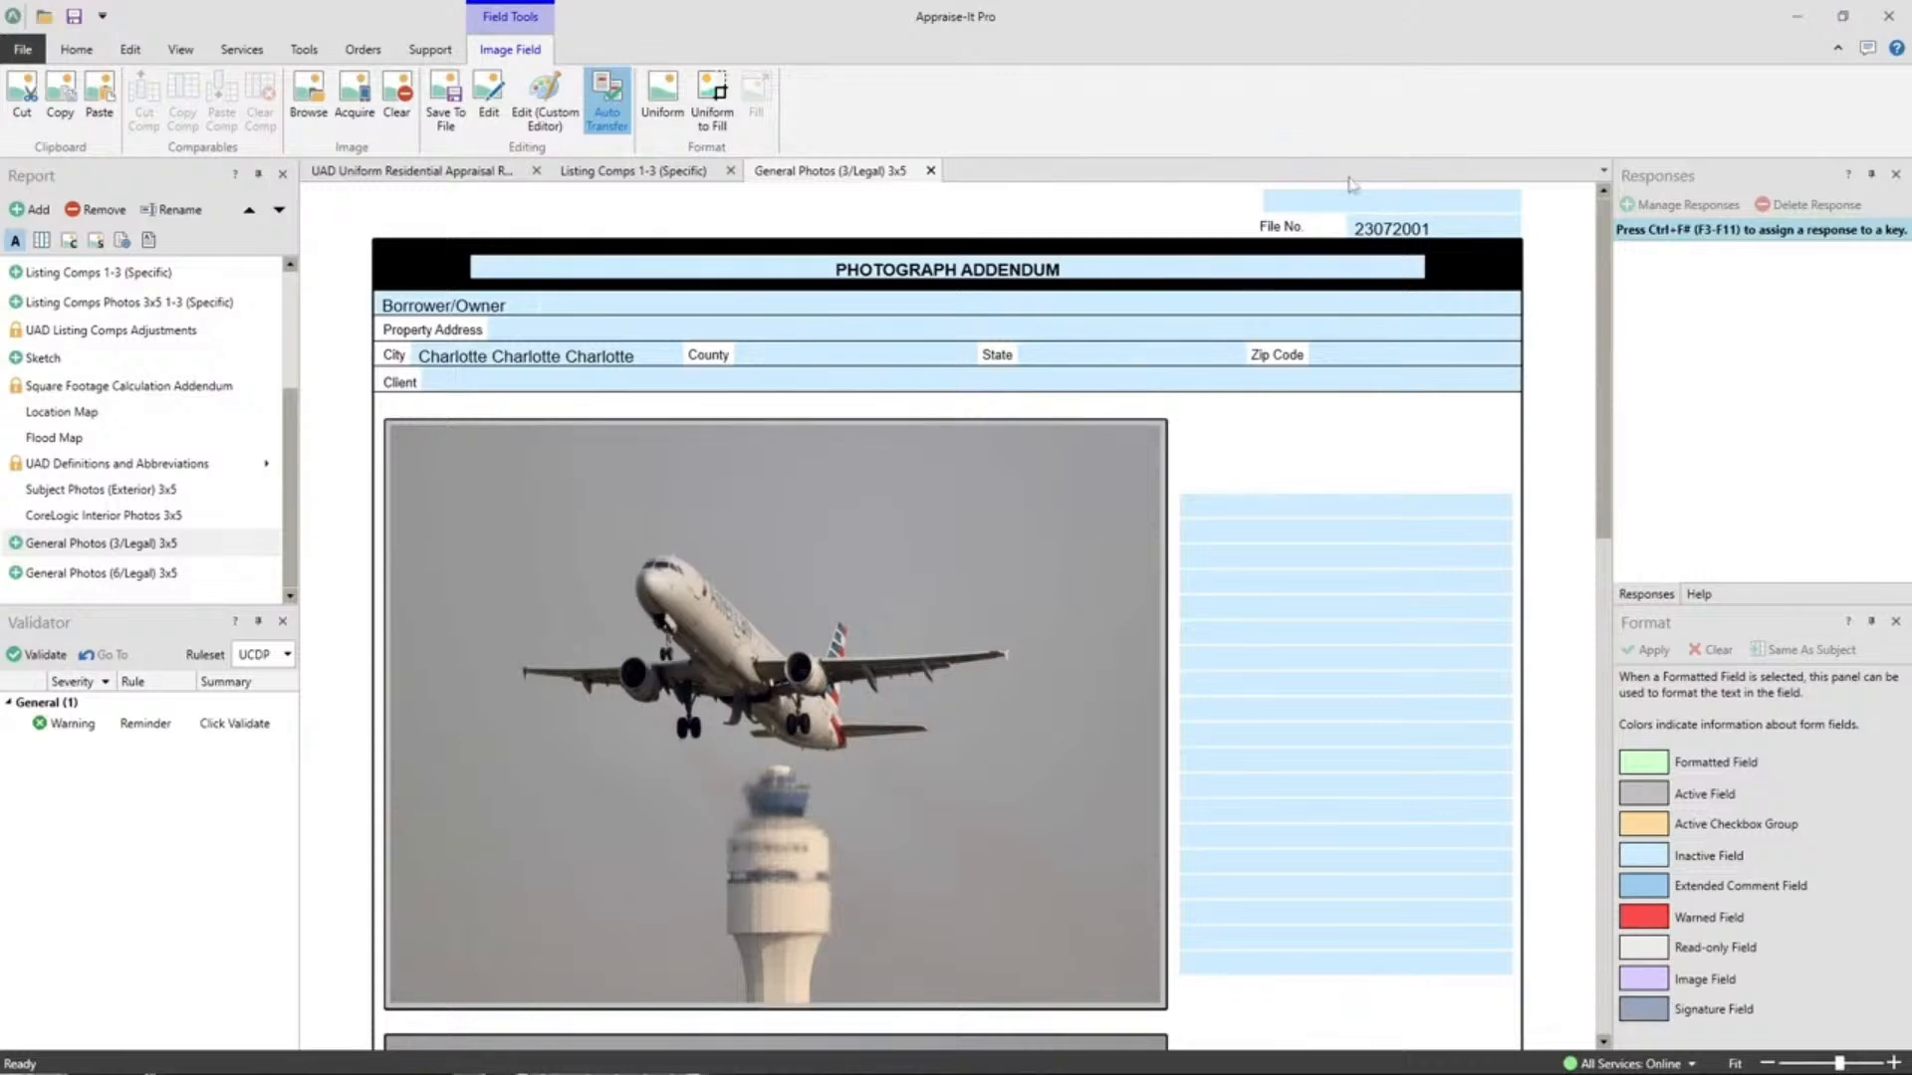
Close the General Photos (3/Legal) 3x5 and Listing Comps 1-3 (Specific) tabs.
click(930, 171)
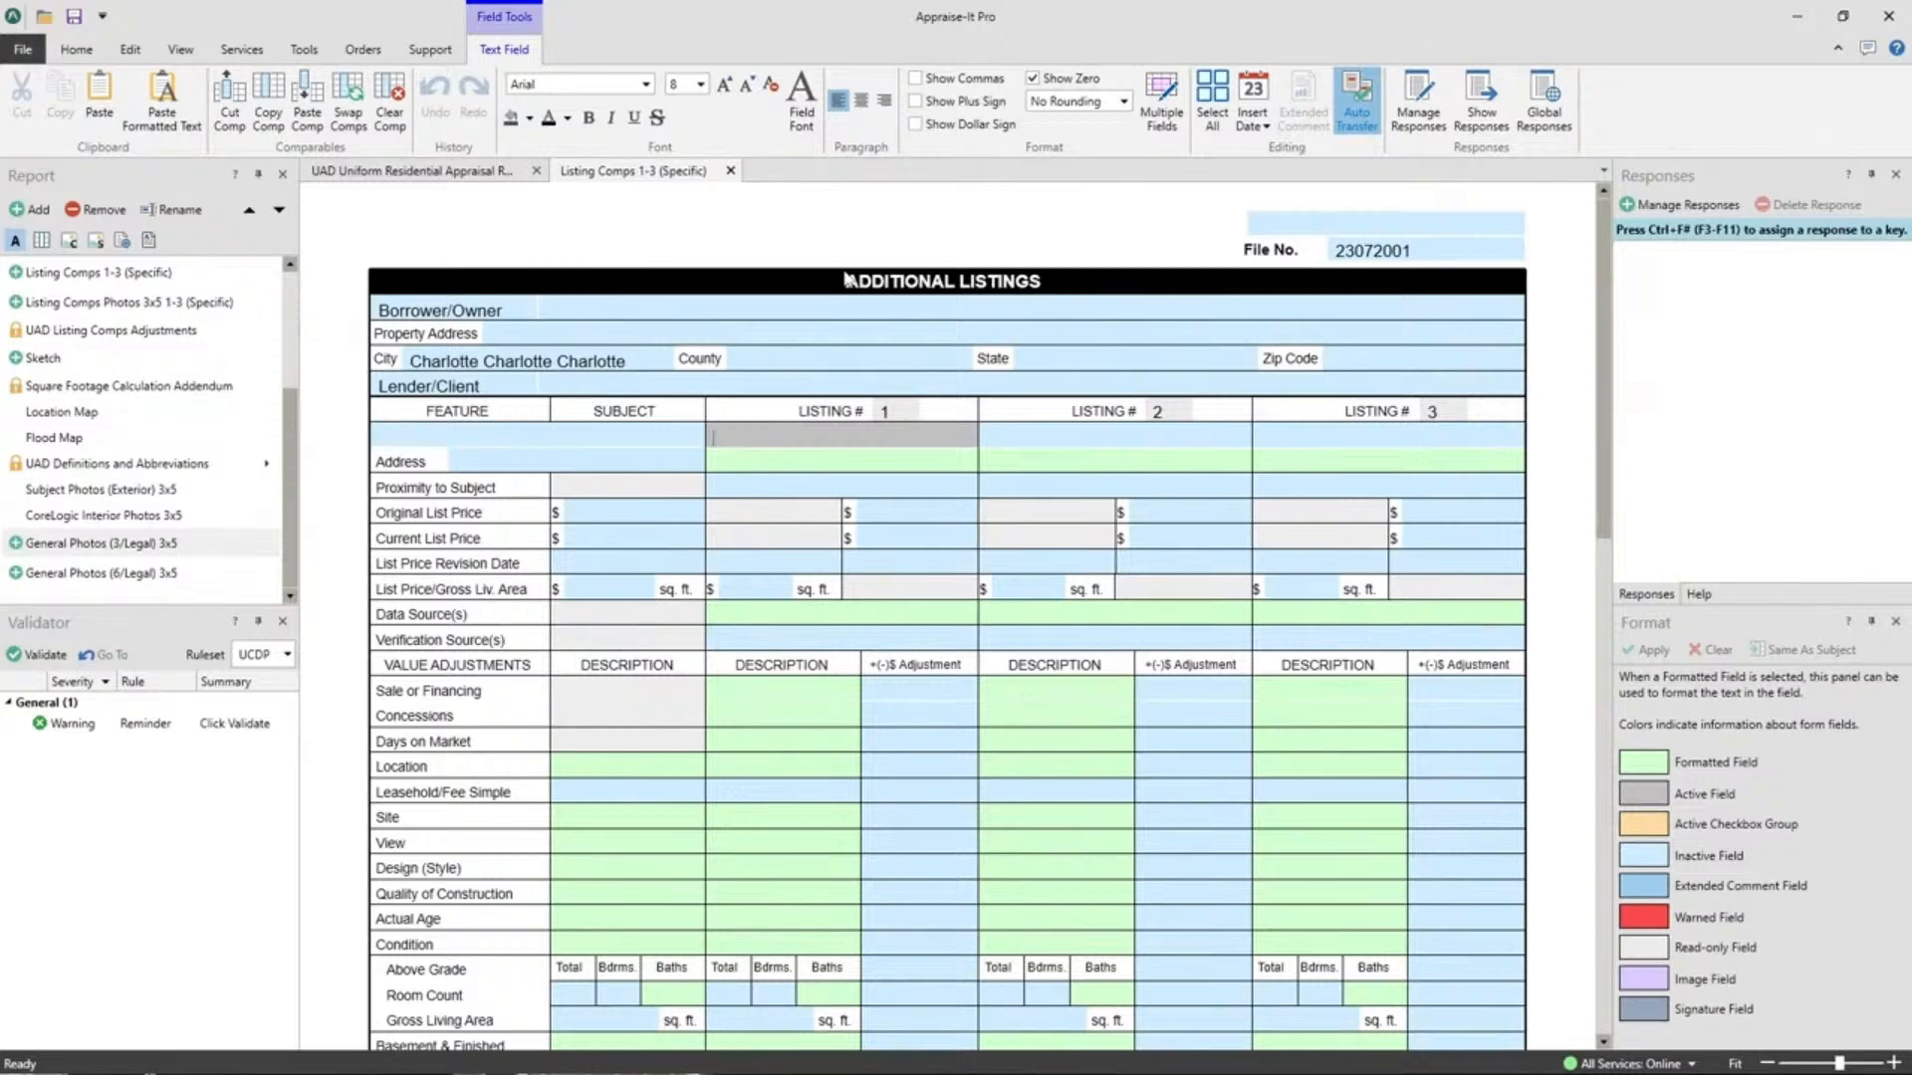
click(730, 170)
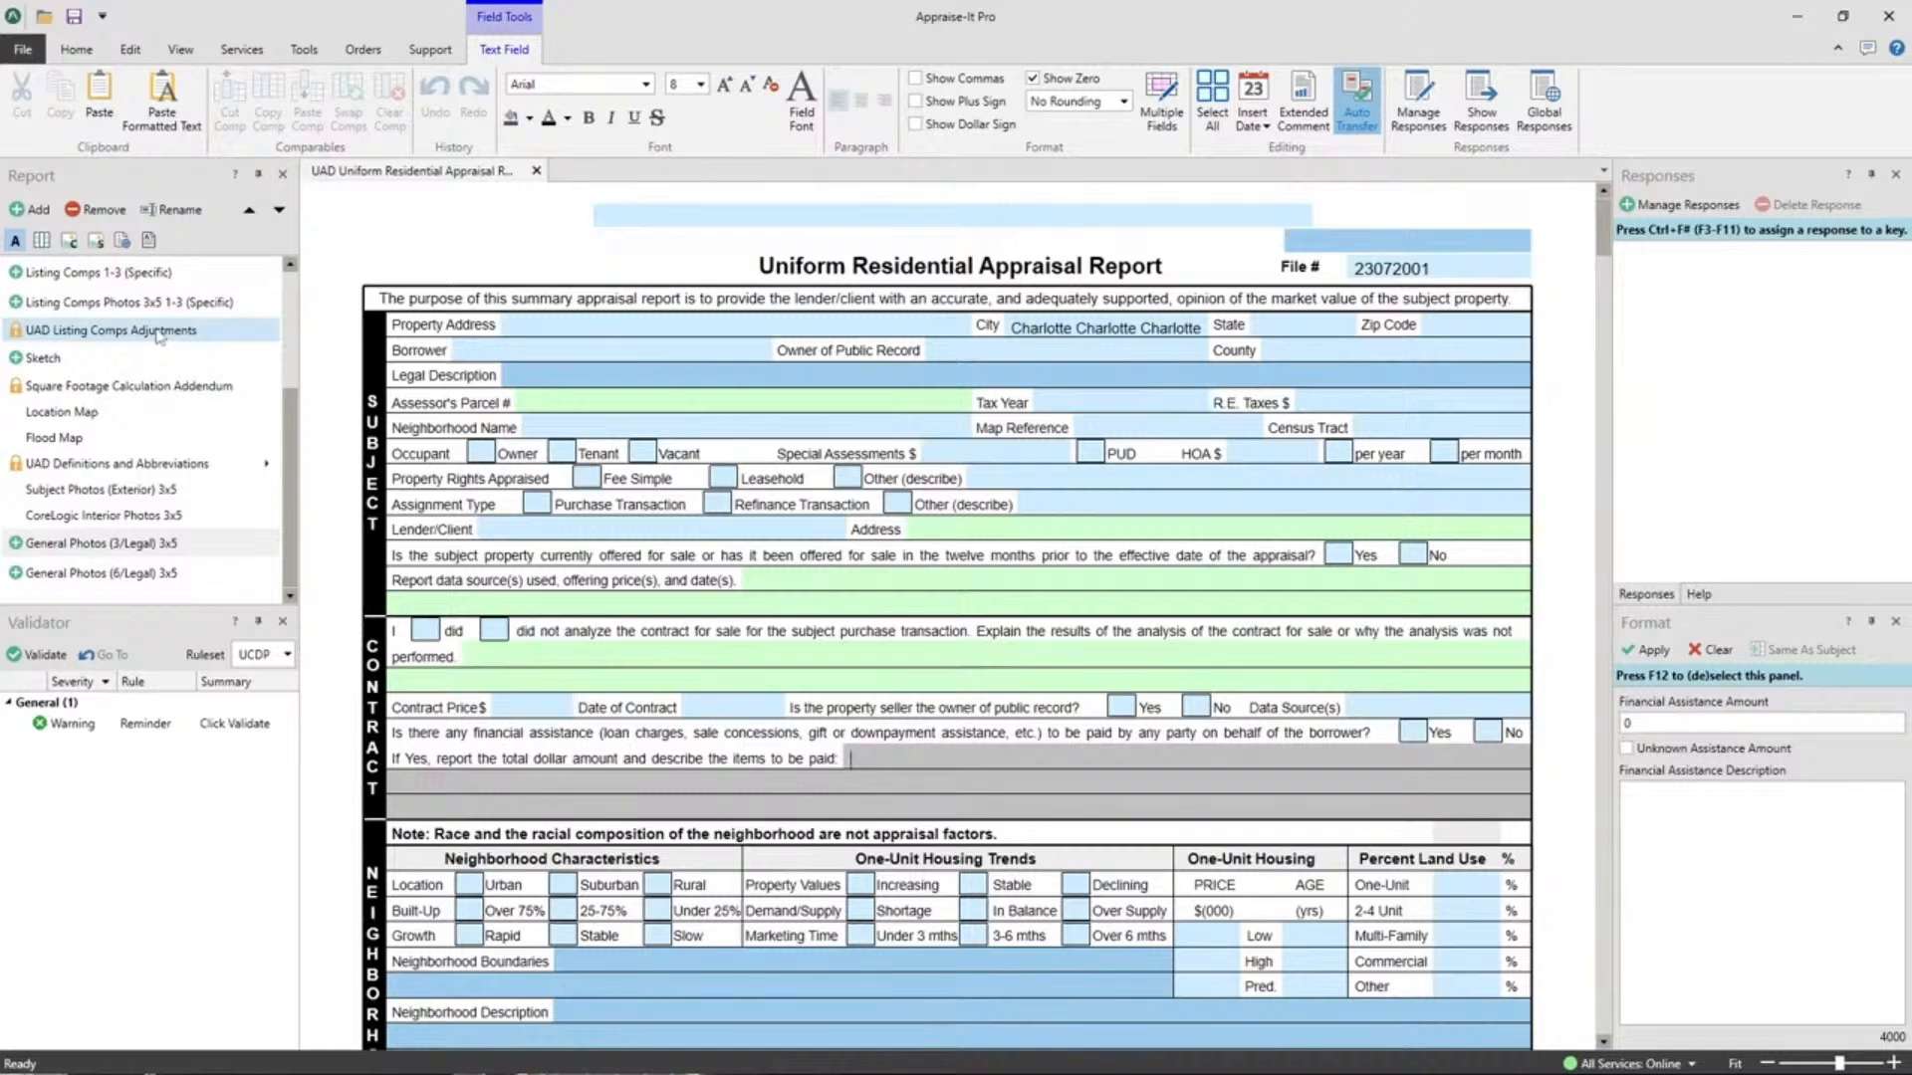
click(84, 57)
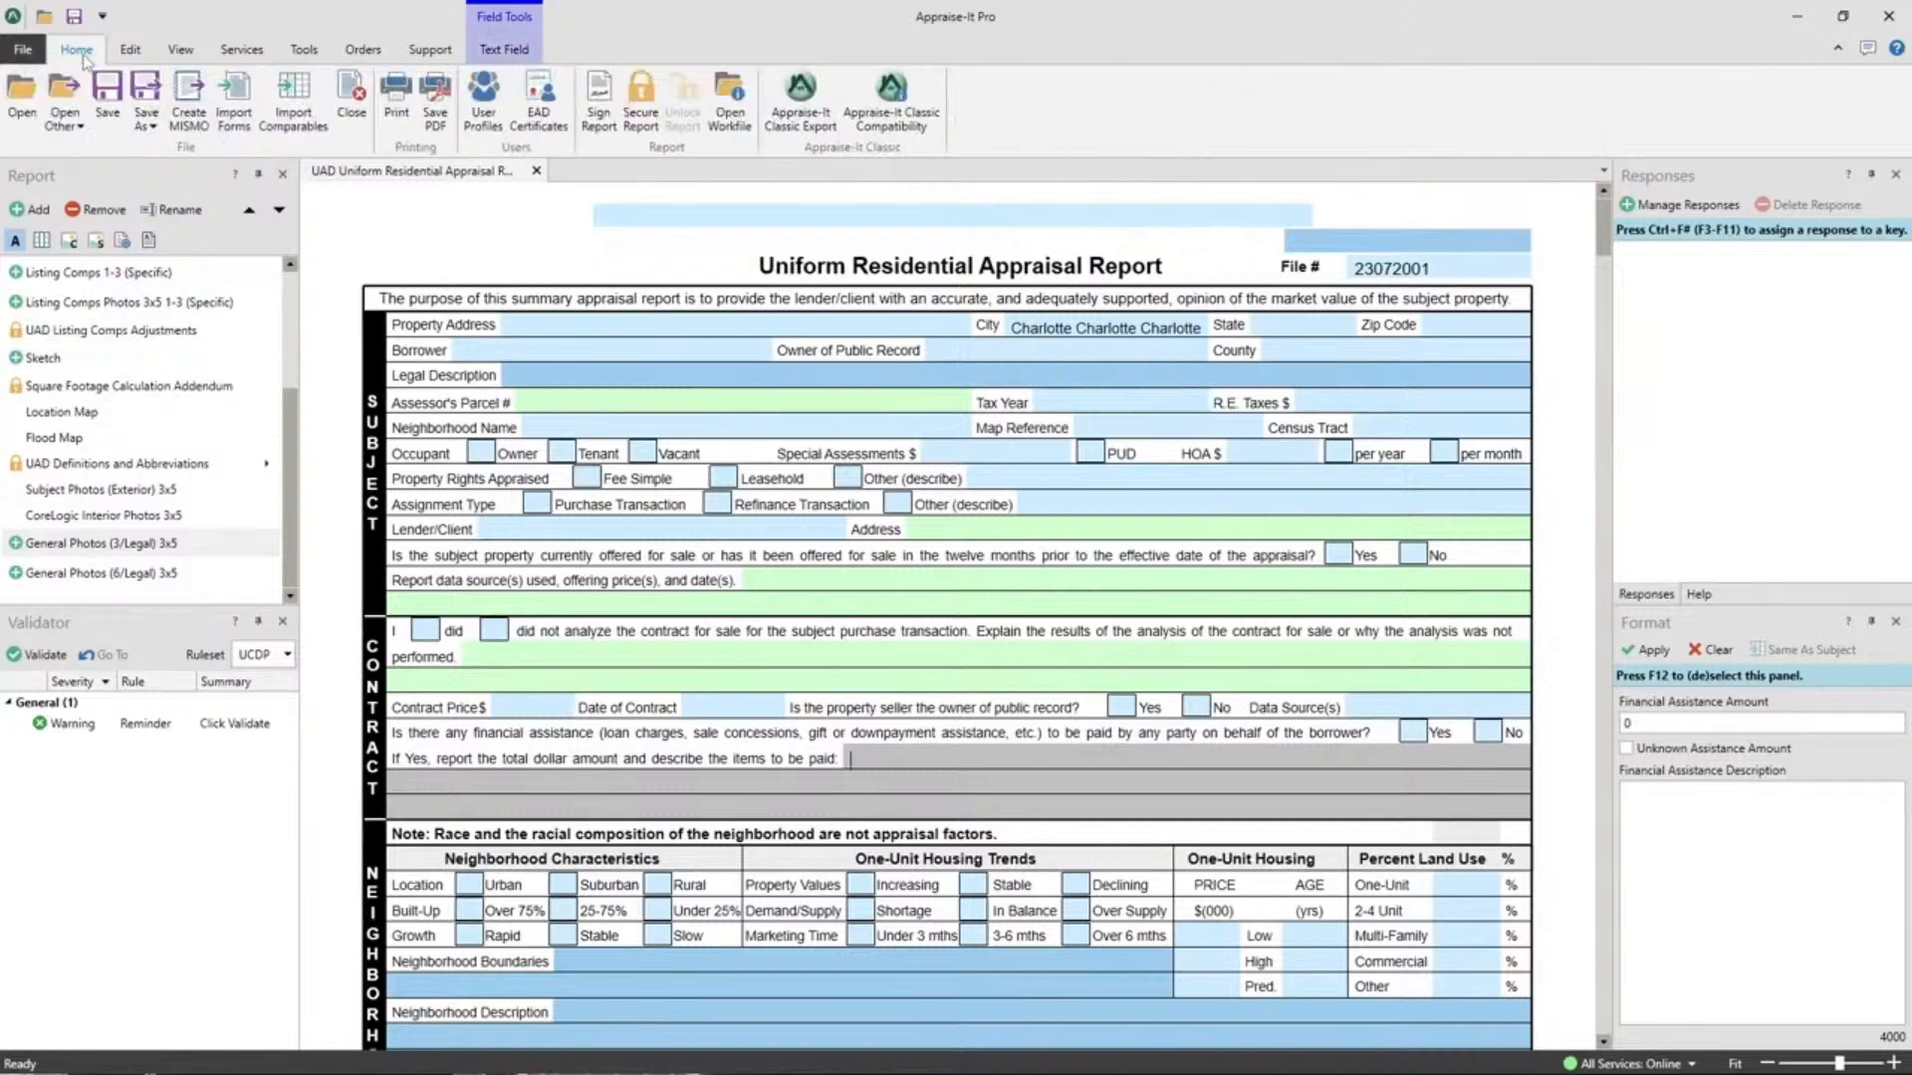
click(152, 131)
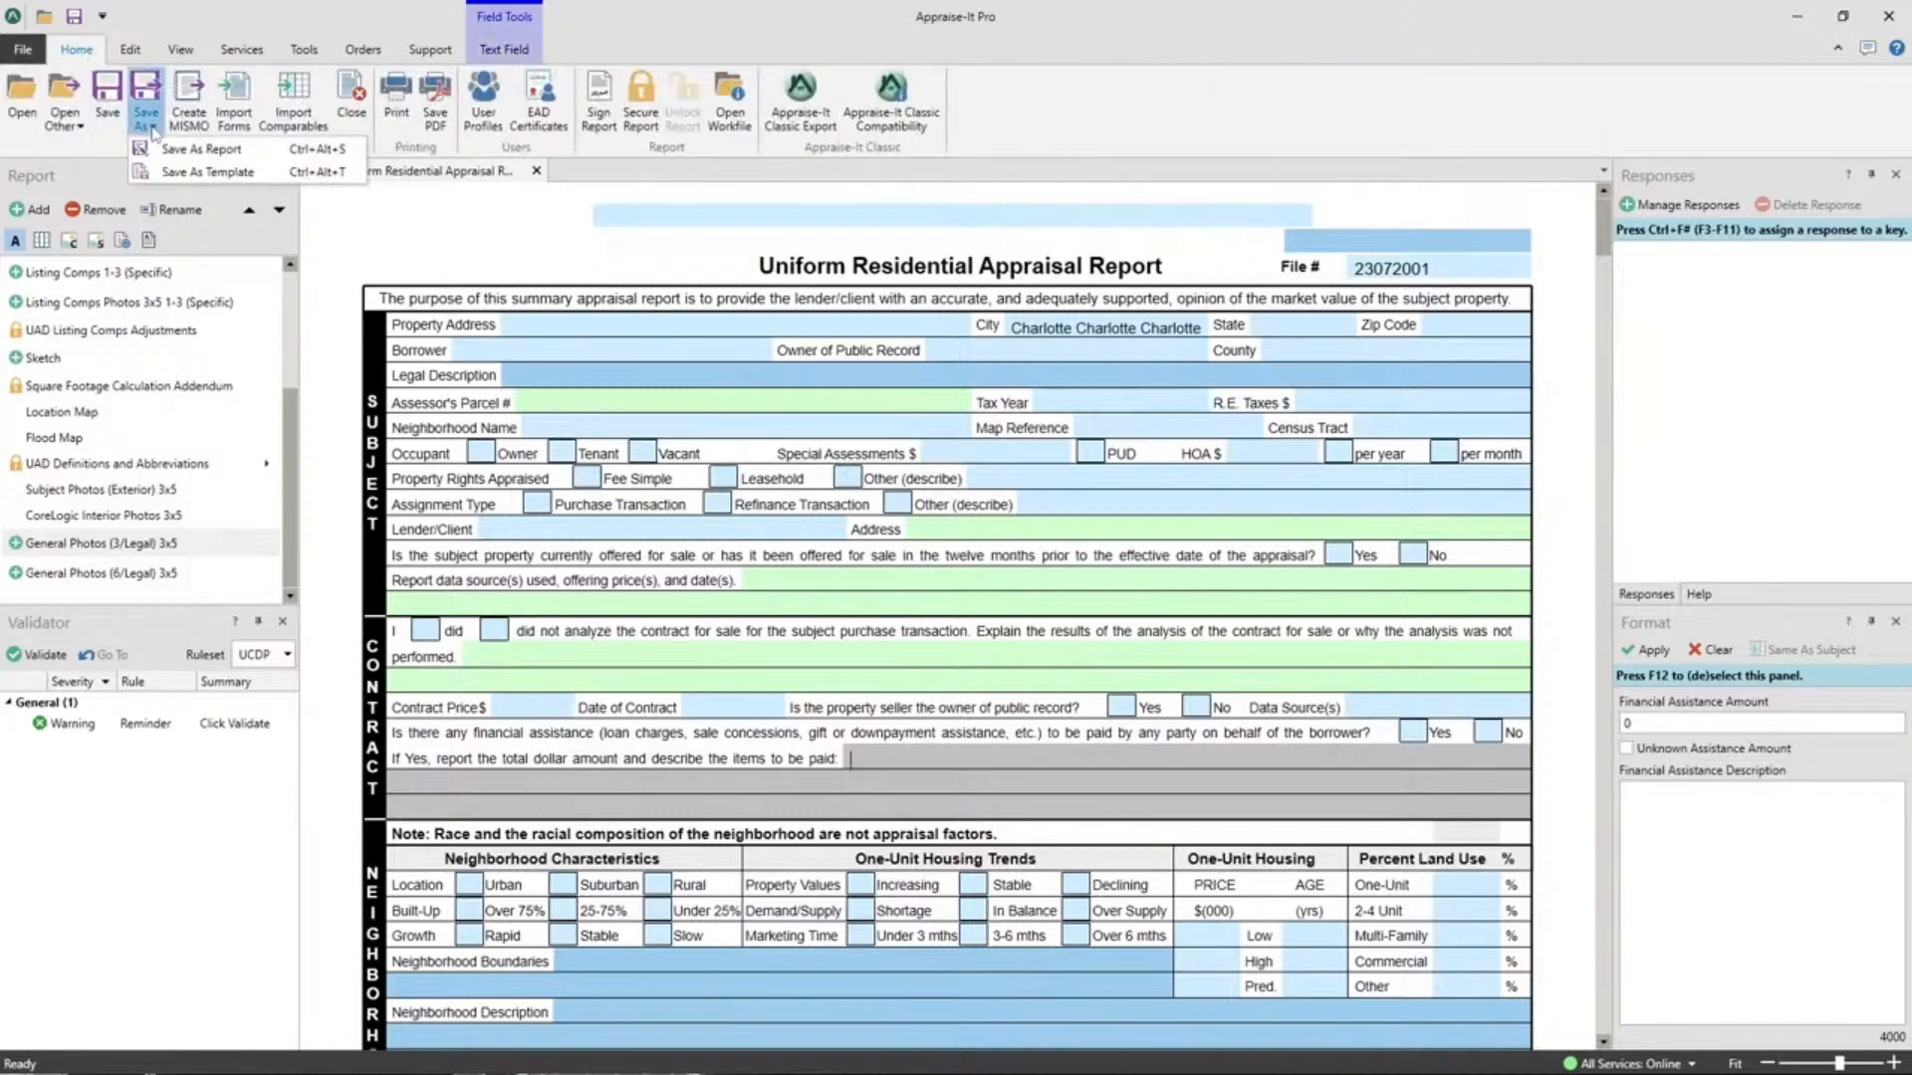
Save the report as a template named 'Charlotte'.
click(200, 179)
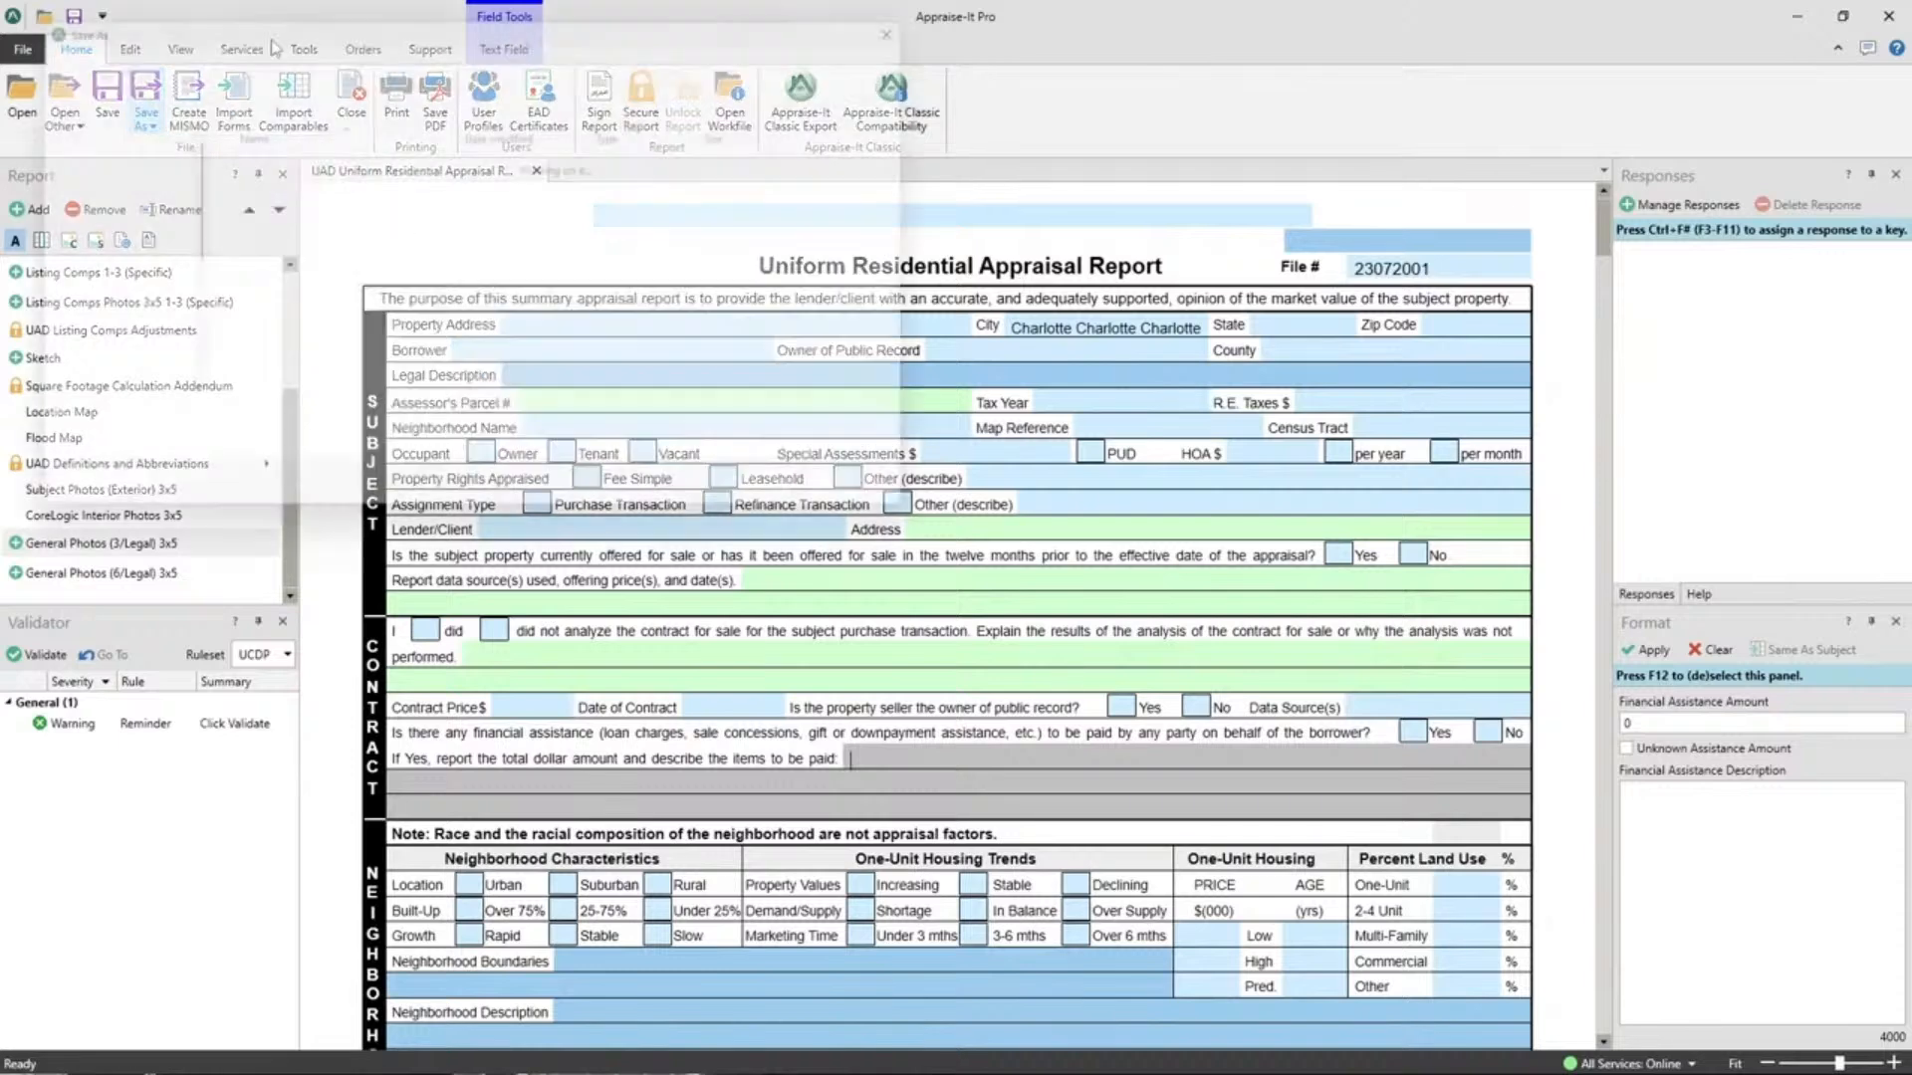
text(Charlotte)
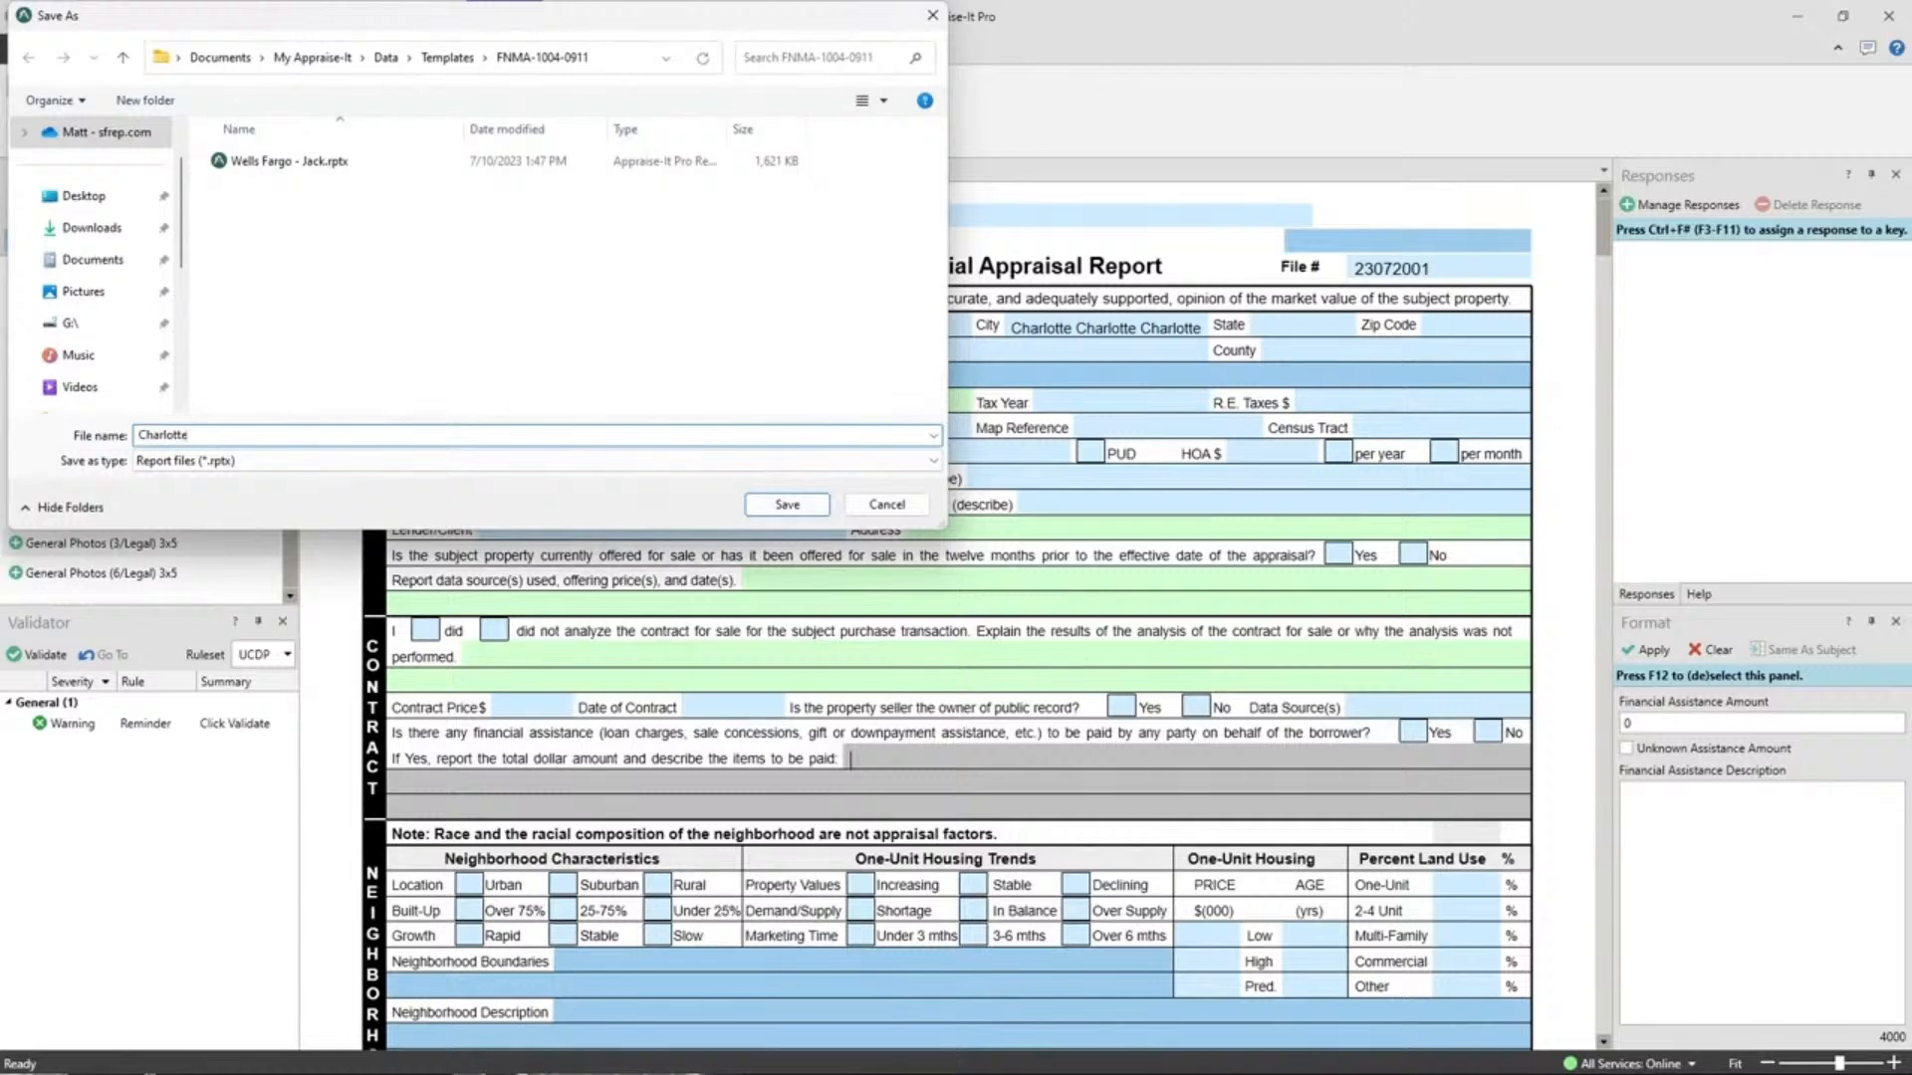
click(786, 506)
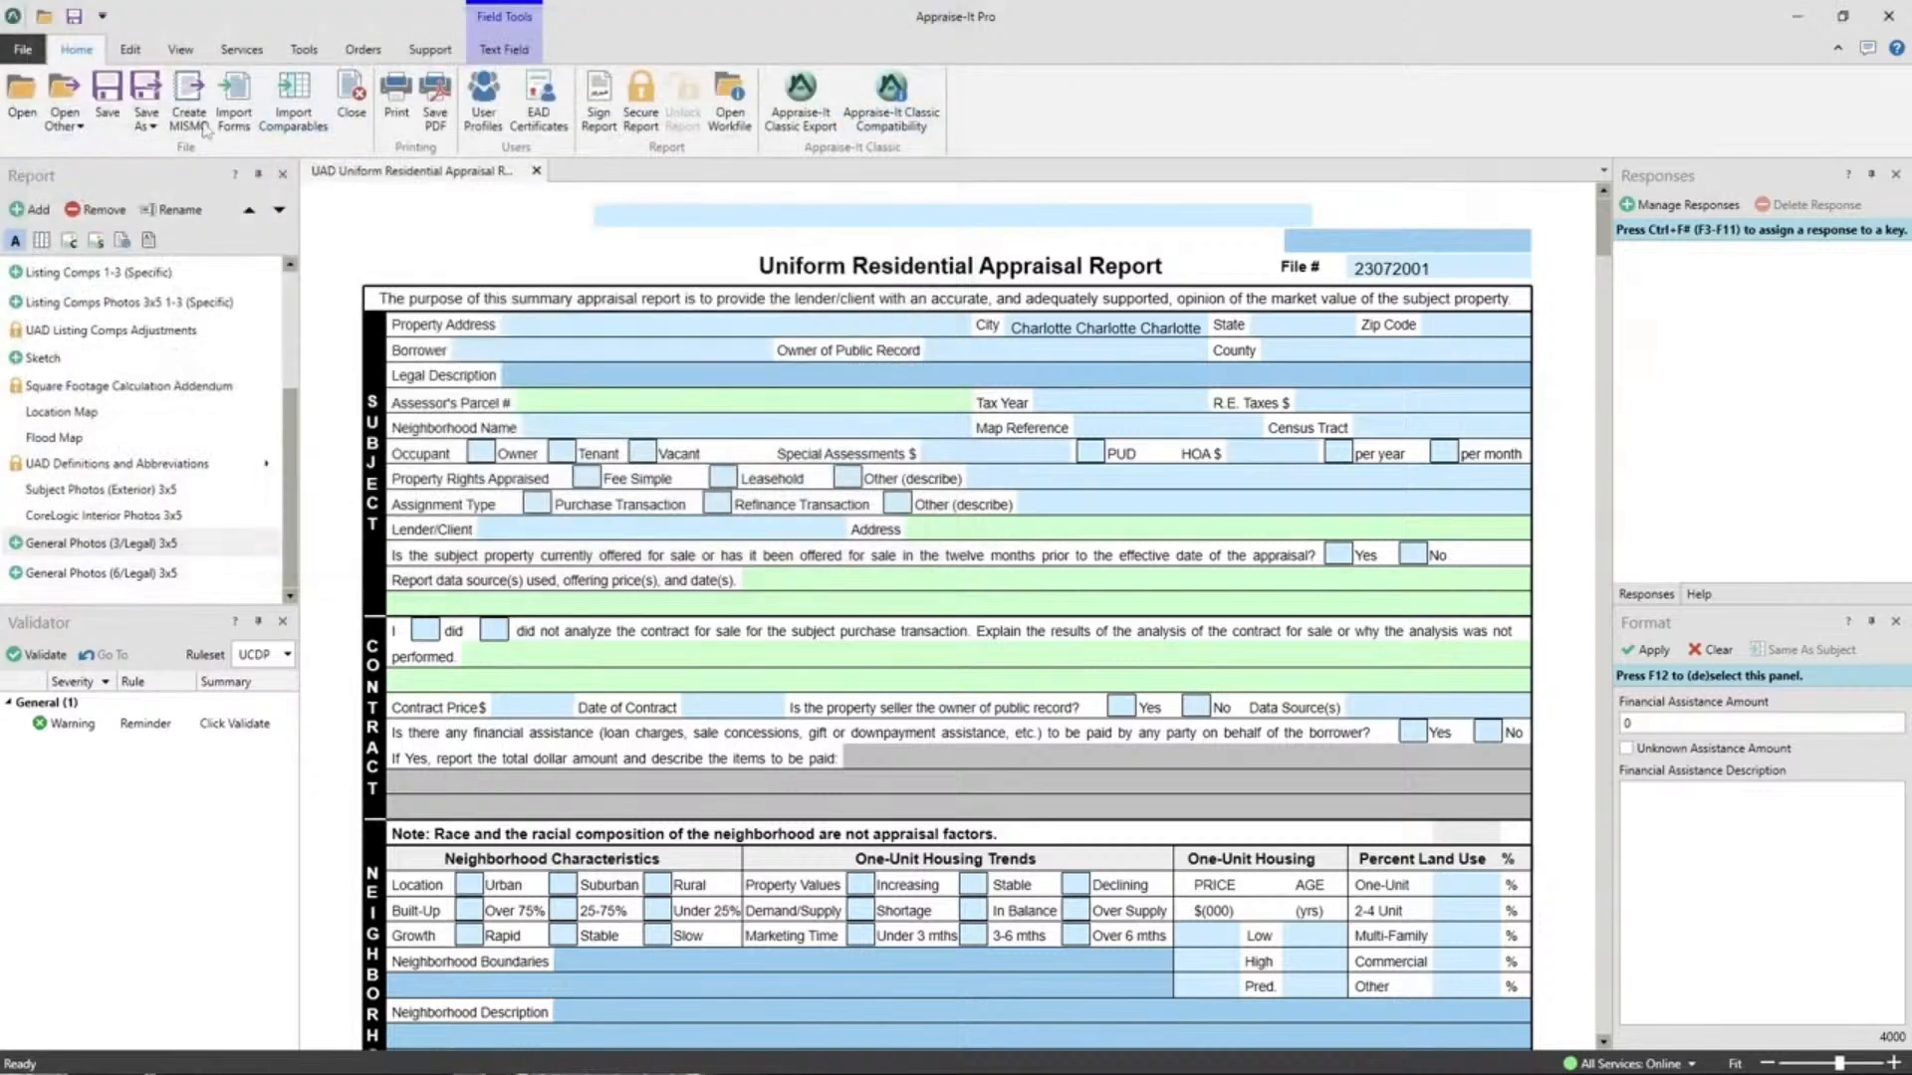
Close the report without saving changes and return to the File backstage.
click(352, 95)
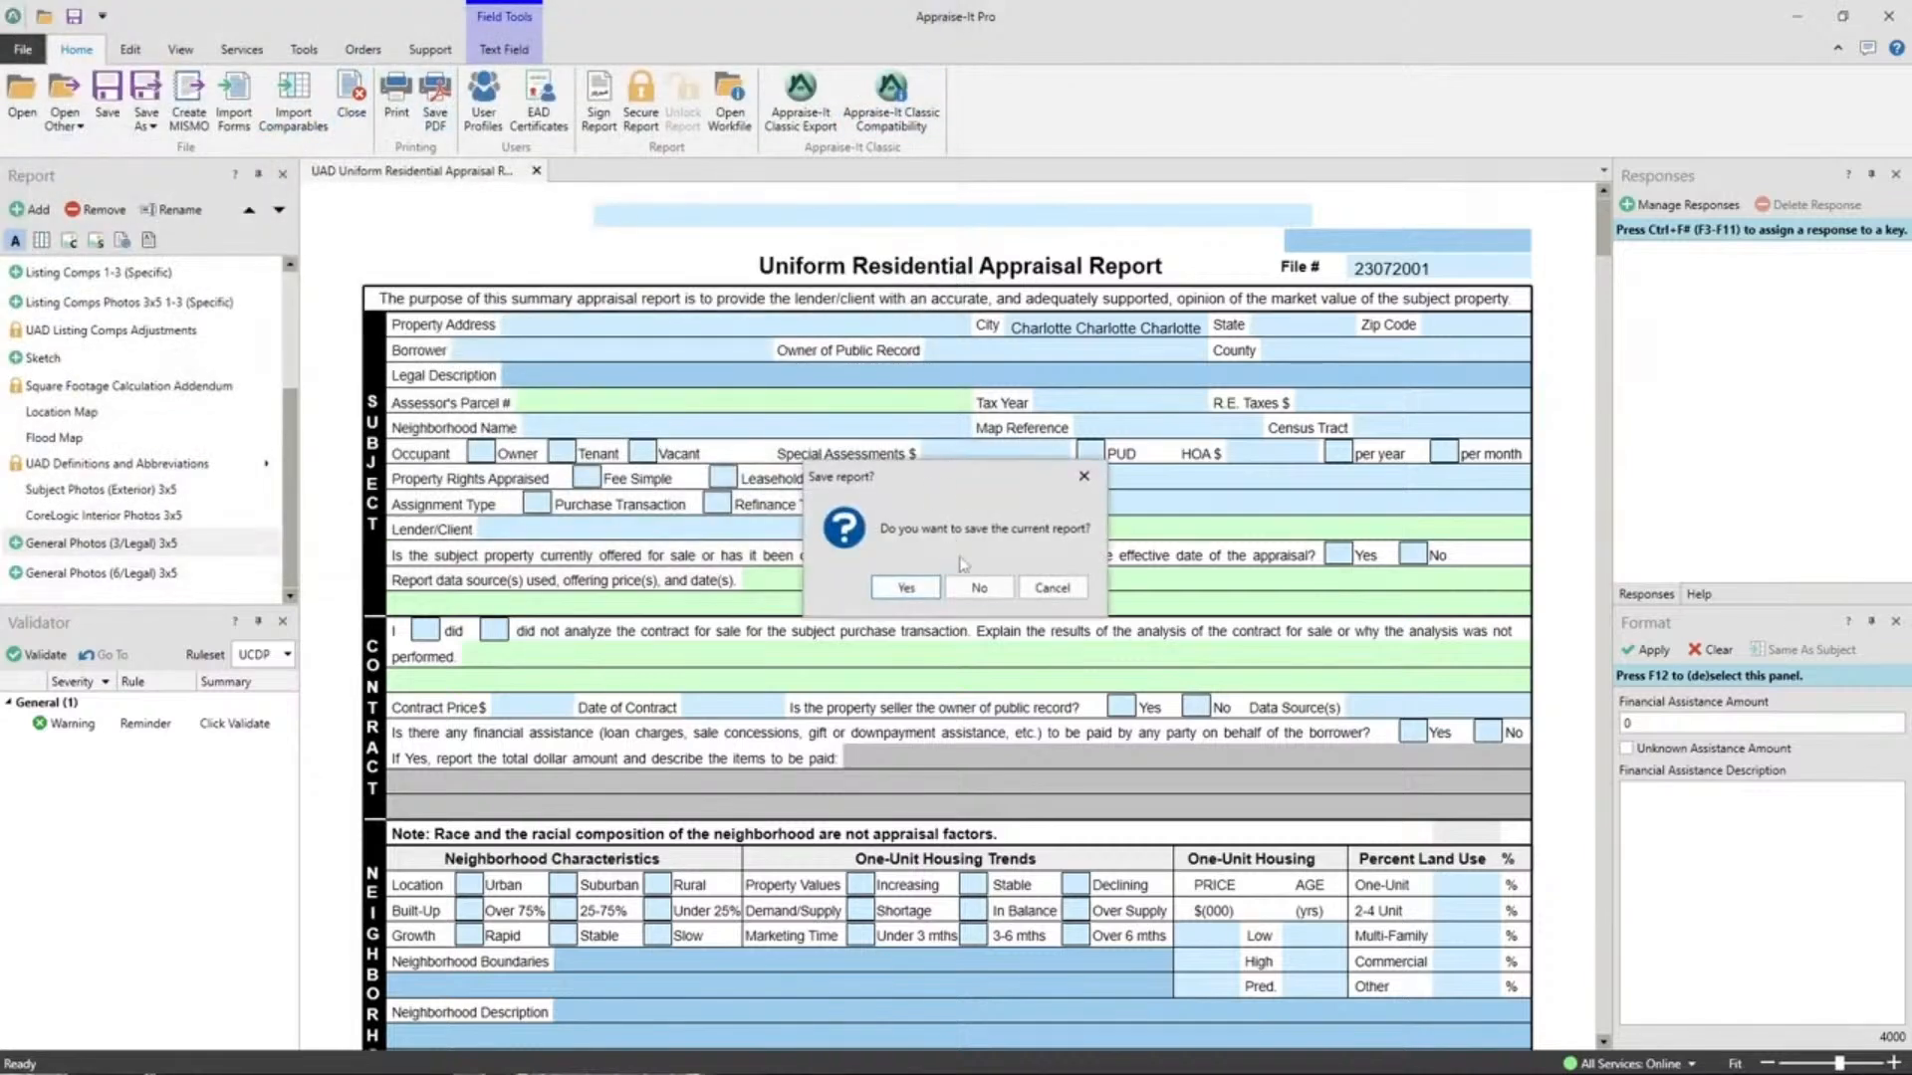
click(981, 589)
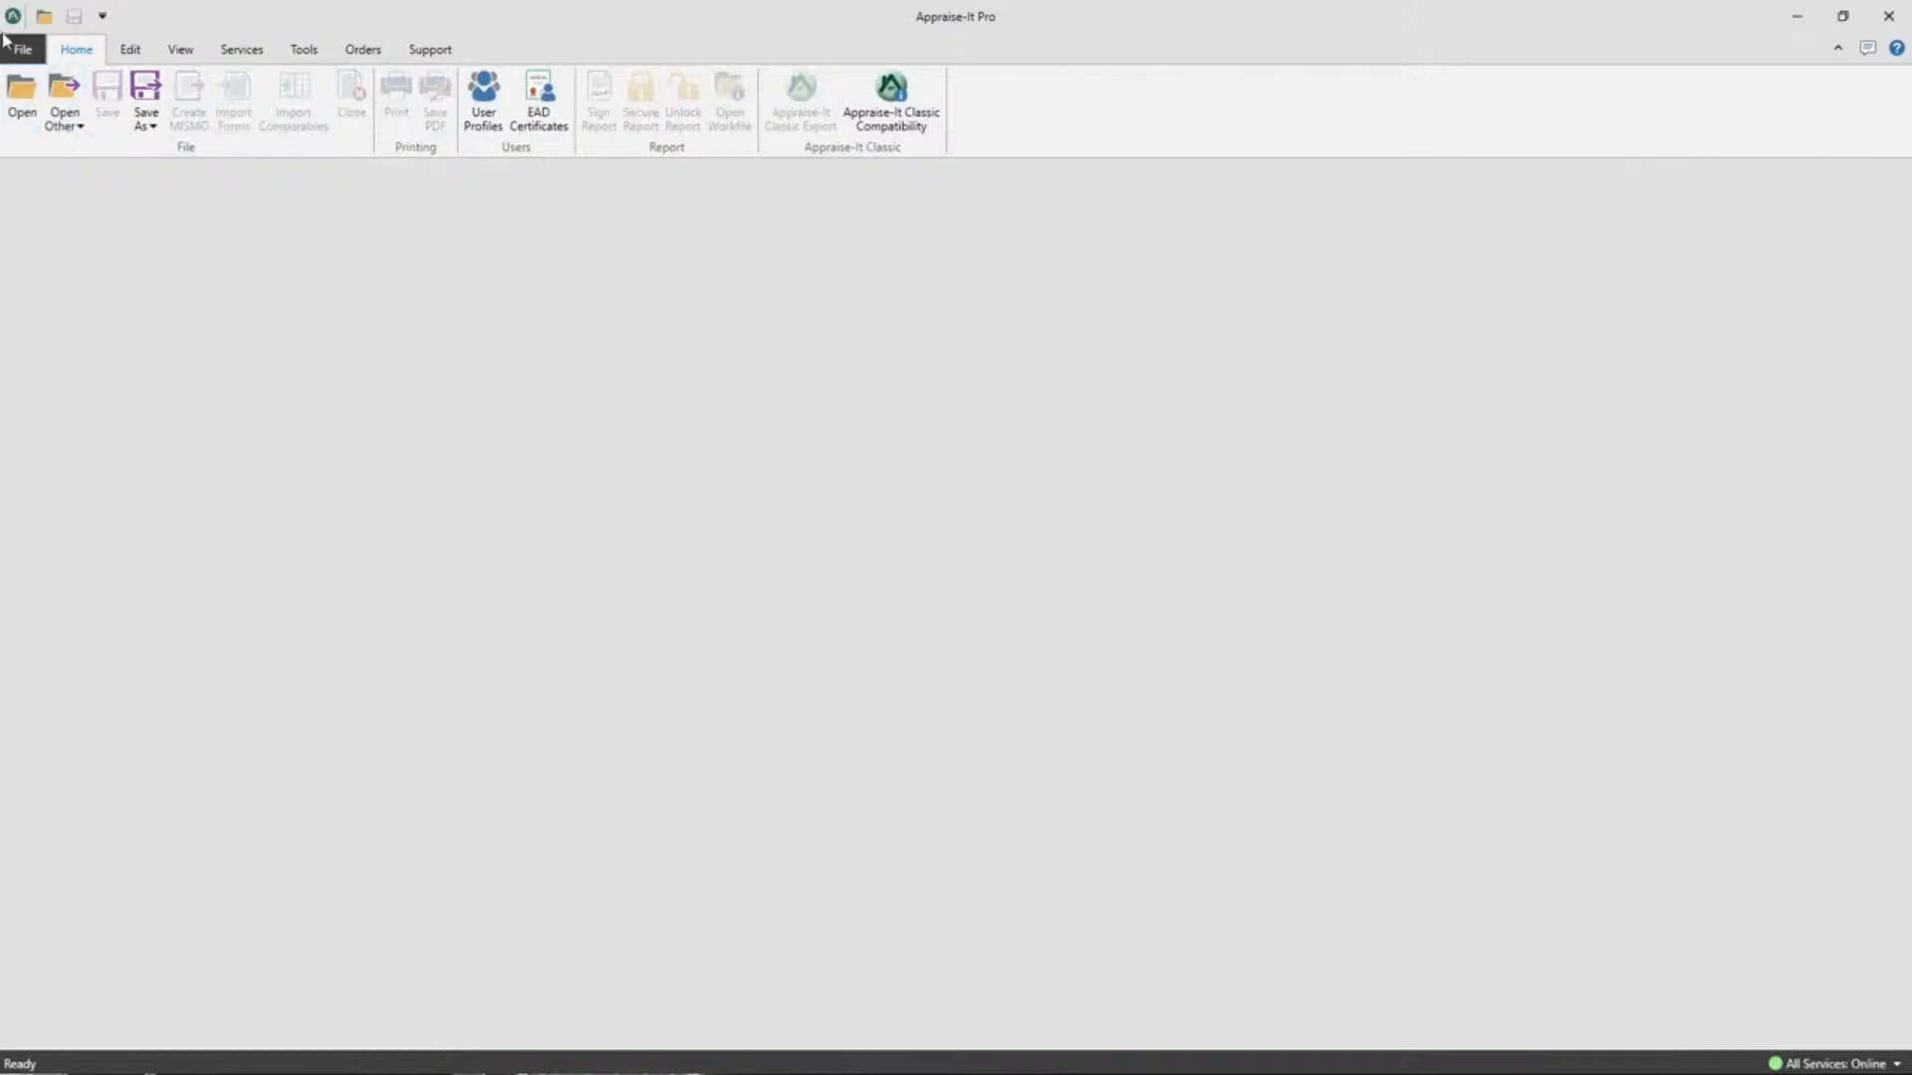
click(14, 48)
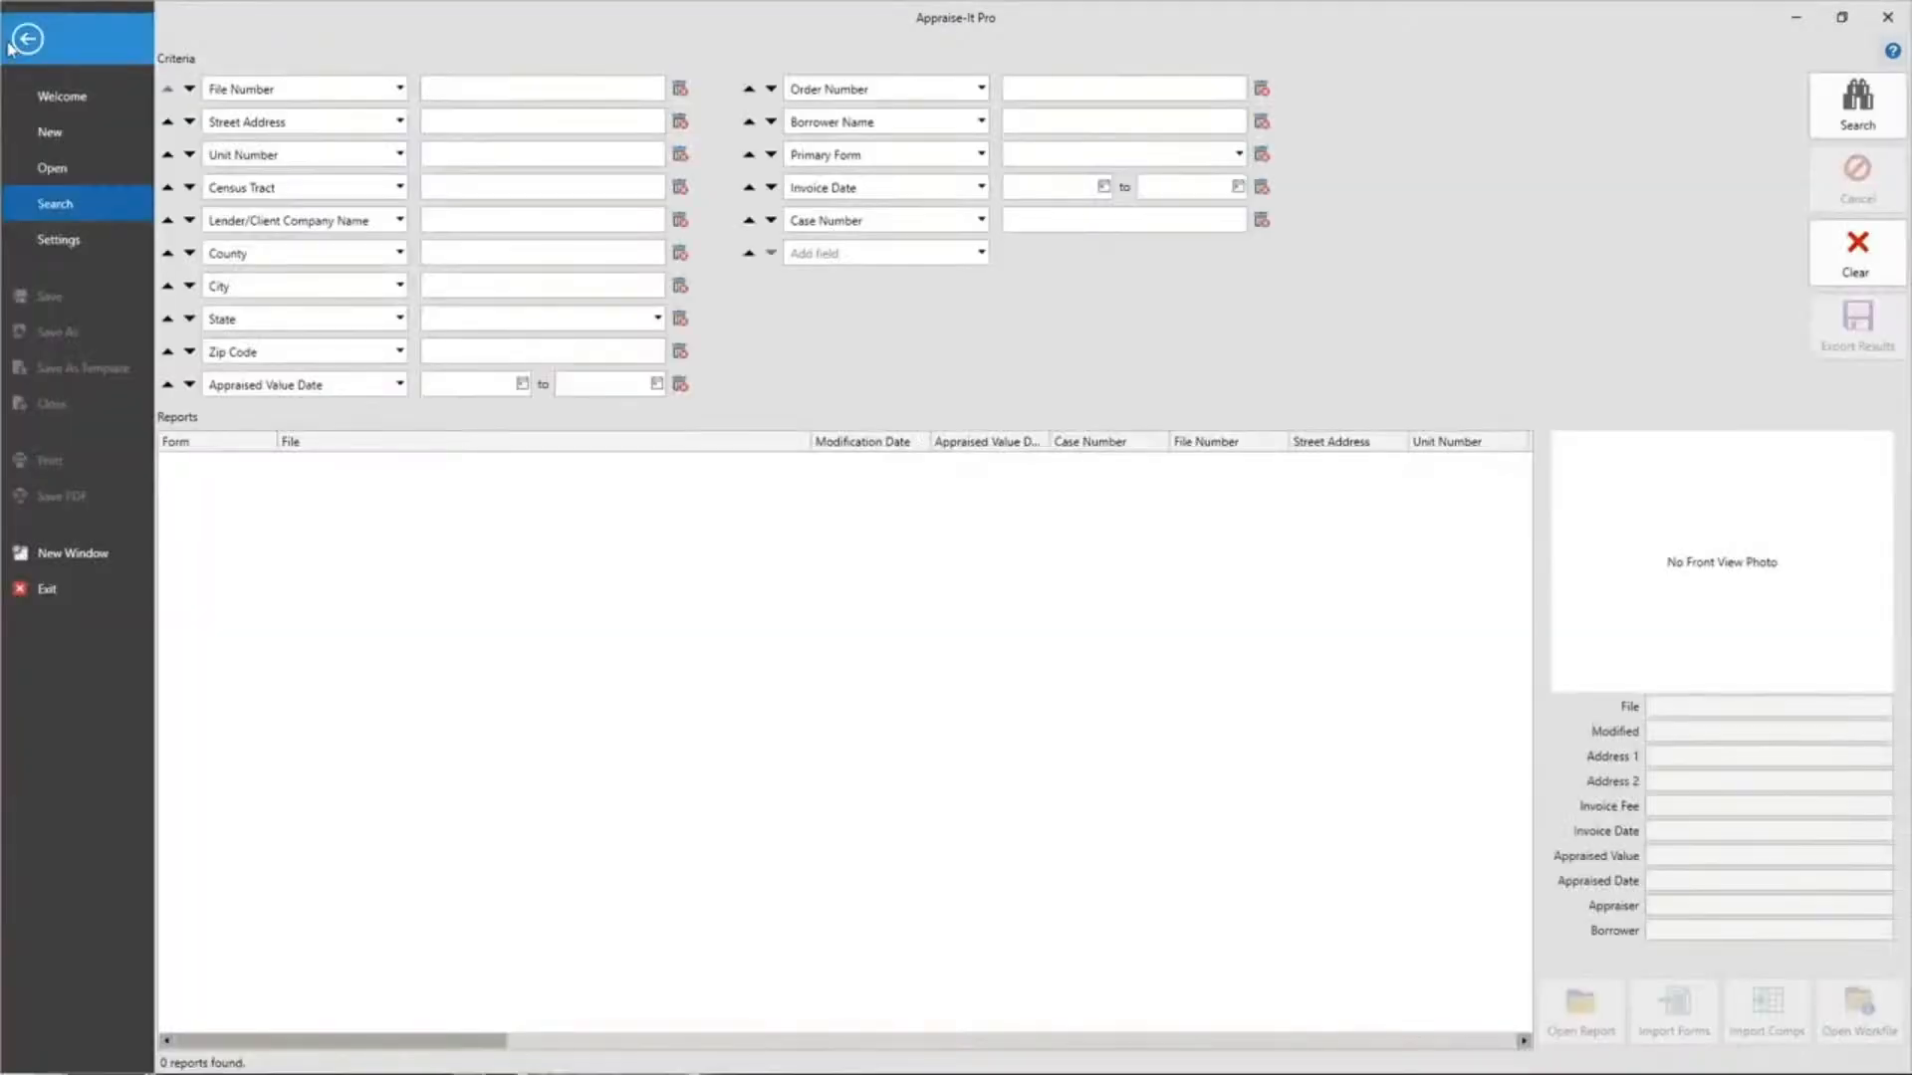
Create a new UAD Uniform Residential Appraisal Report from the Charlotte template.
click(73, 135)
click(354, 144)
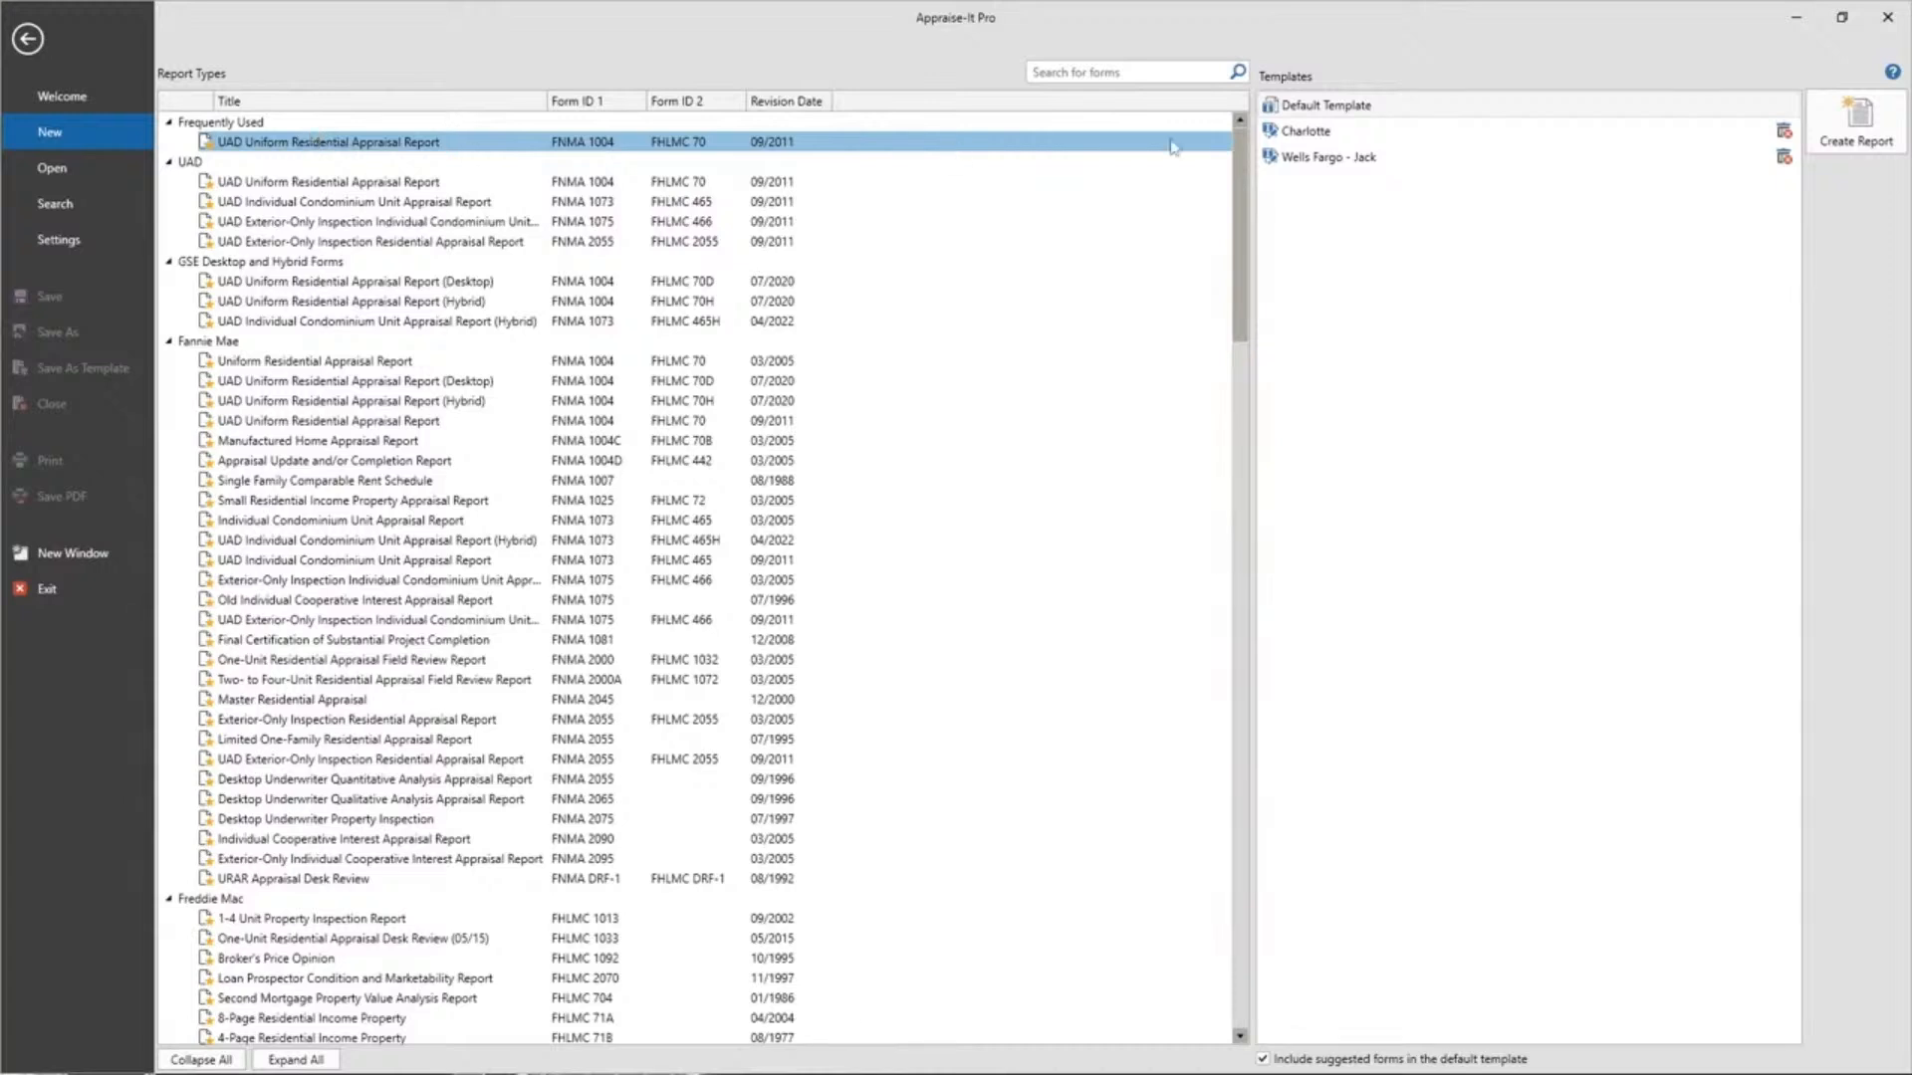
click(1267, 139)
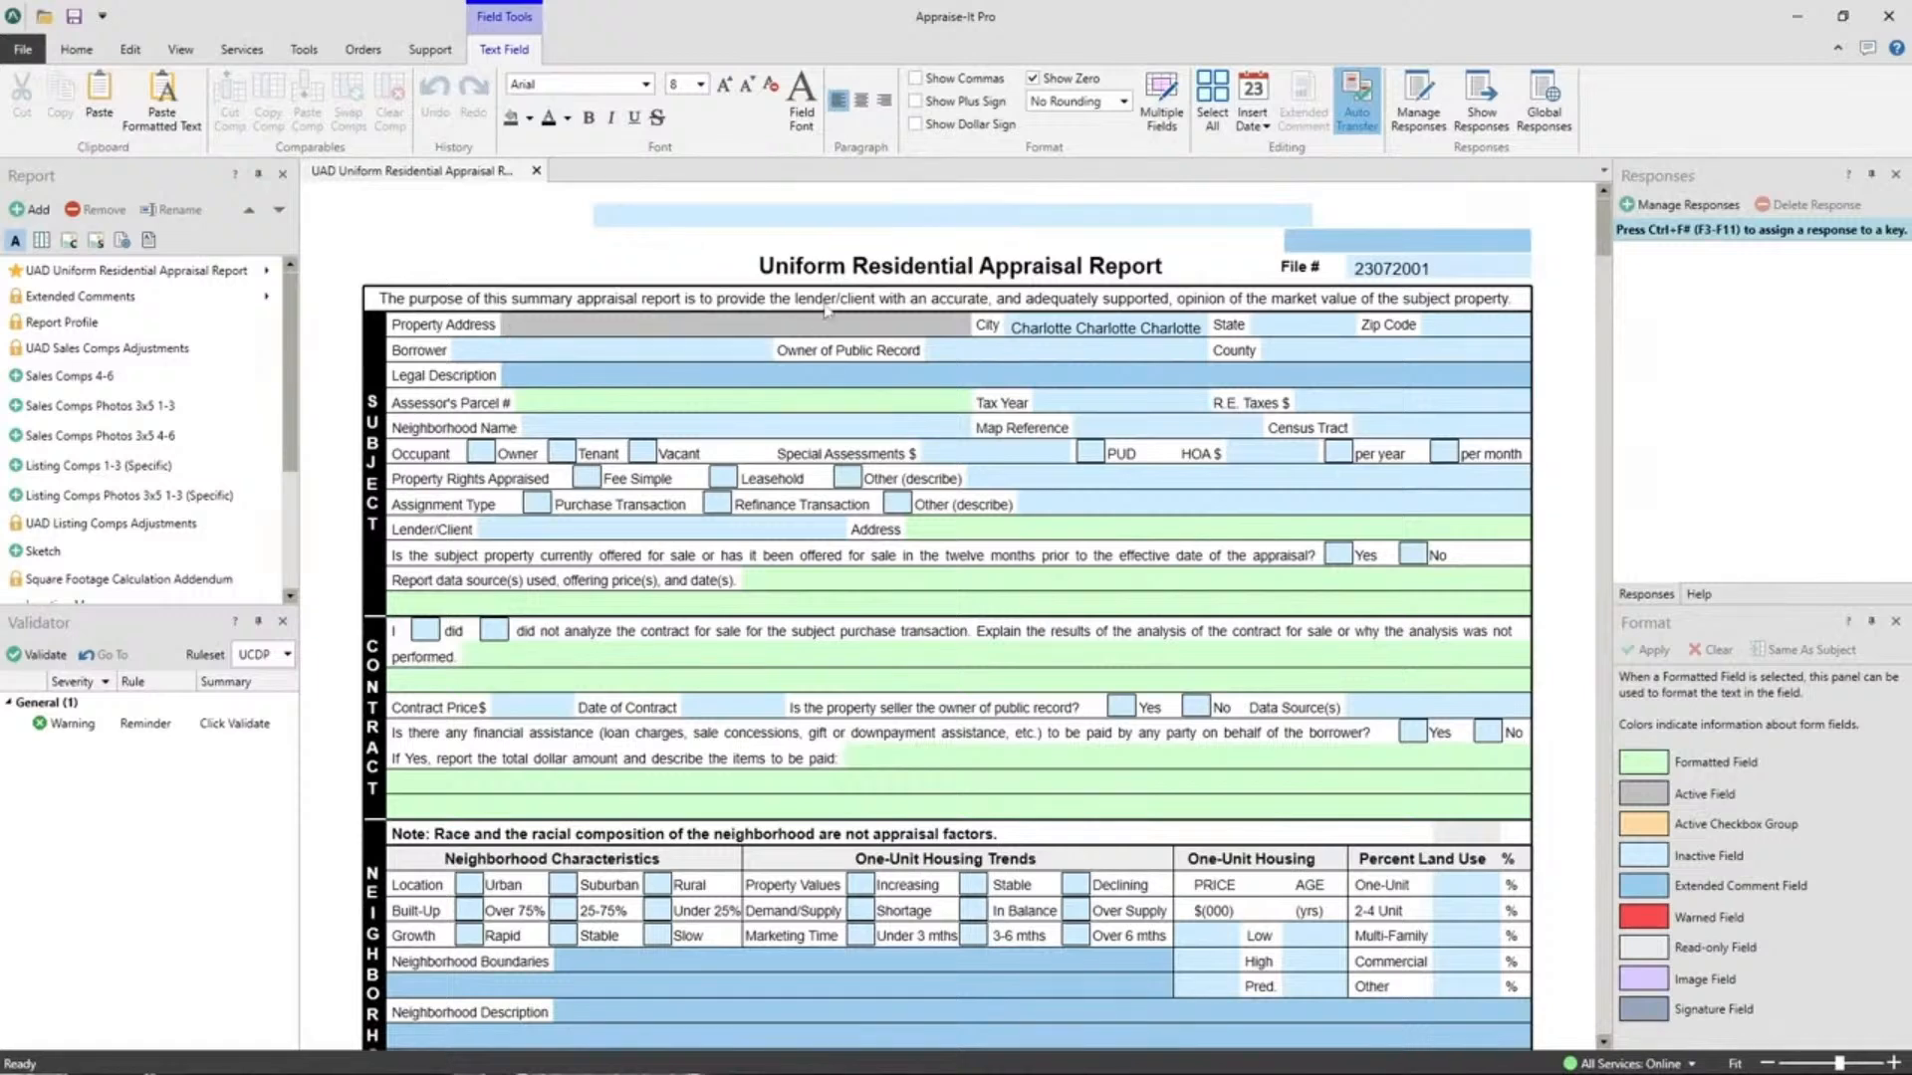
Close the new Charlotte-based report without saving it.
click(76, 51)
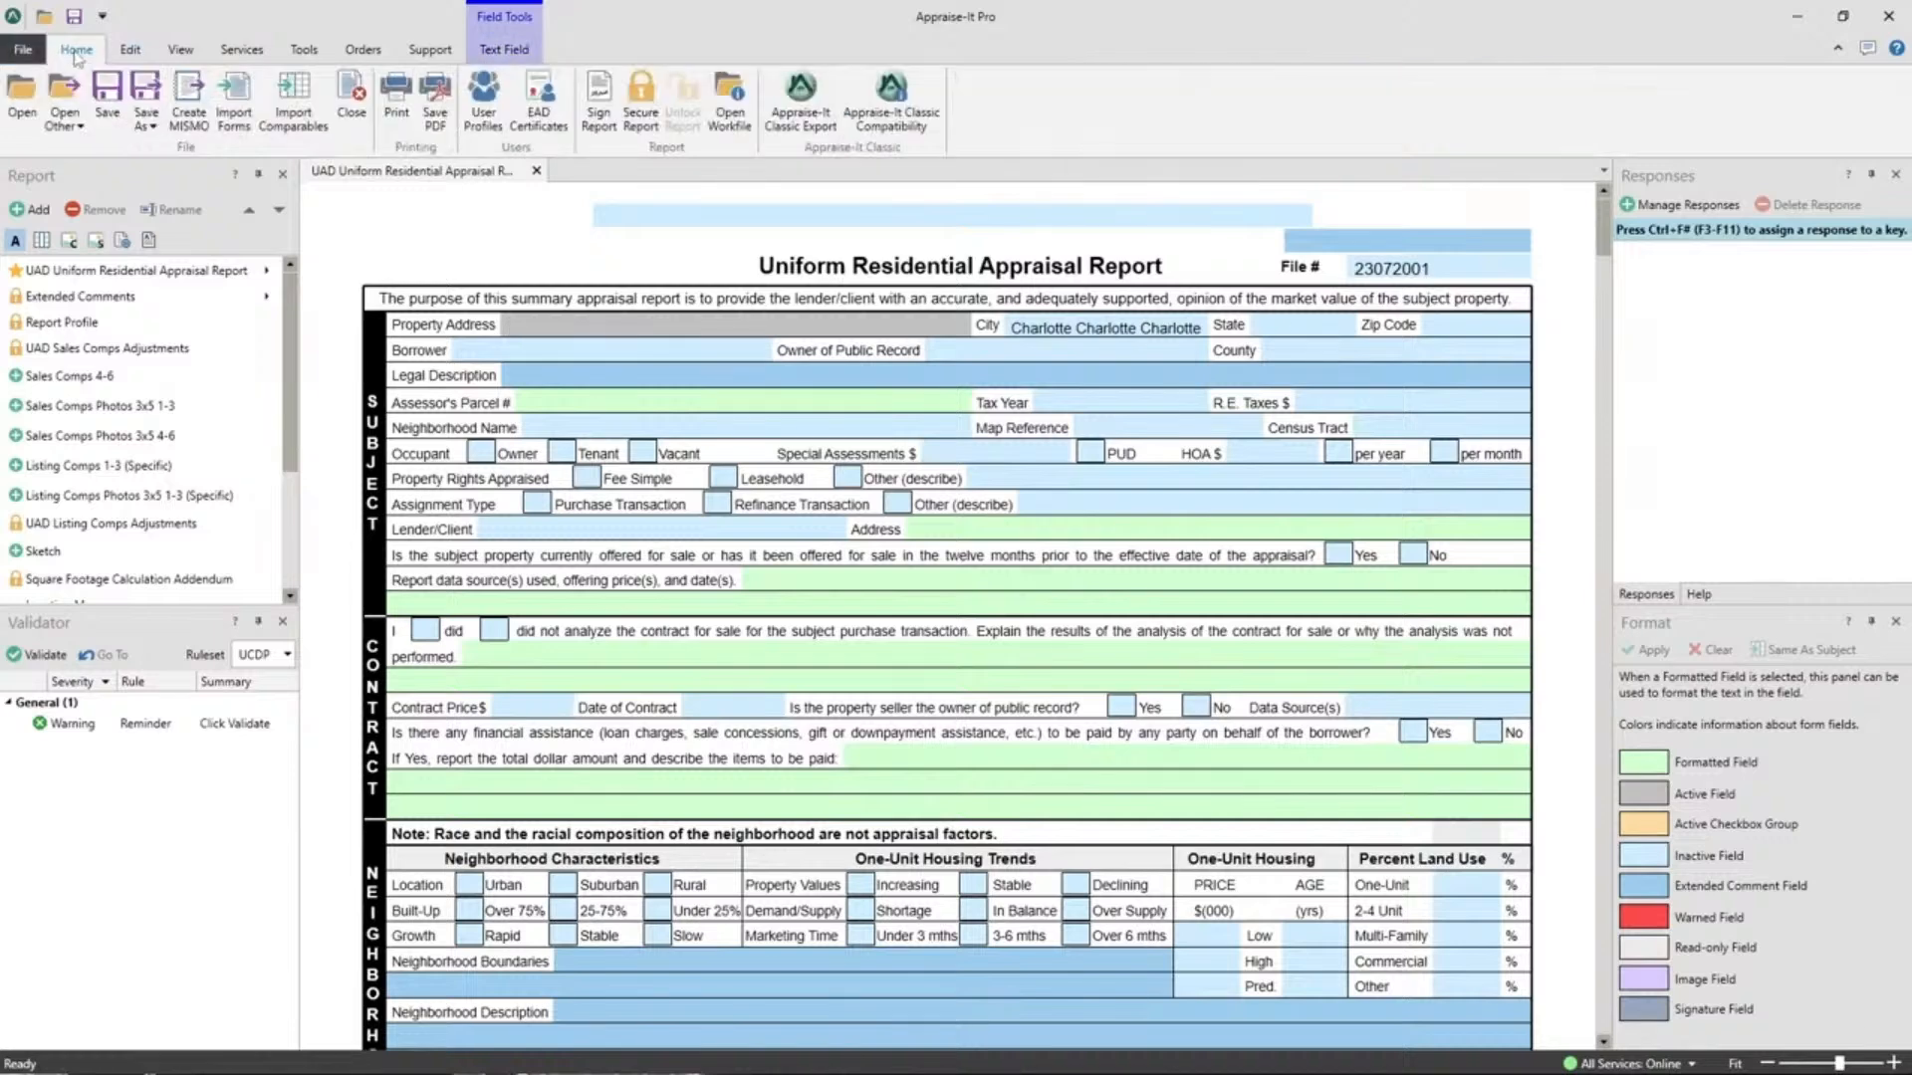
click(352, 98)
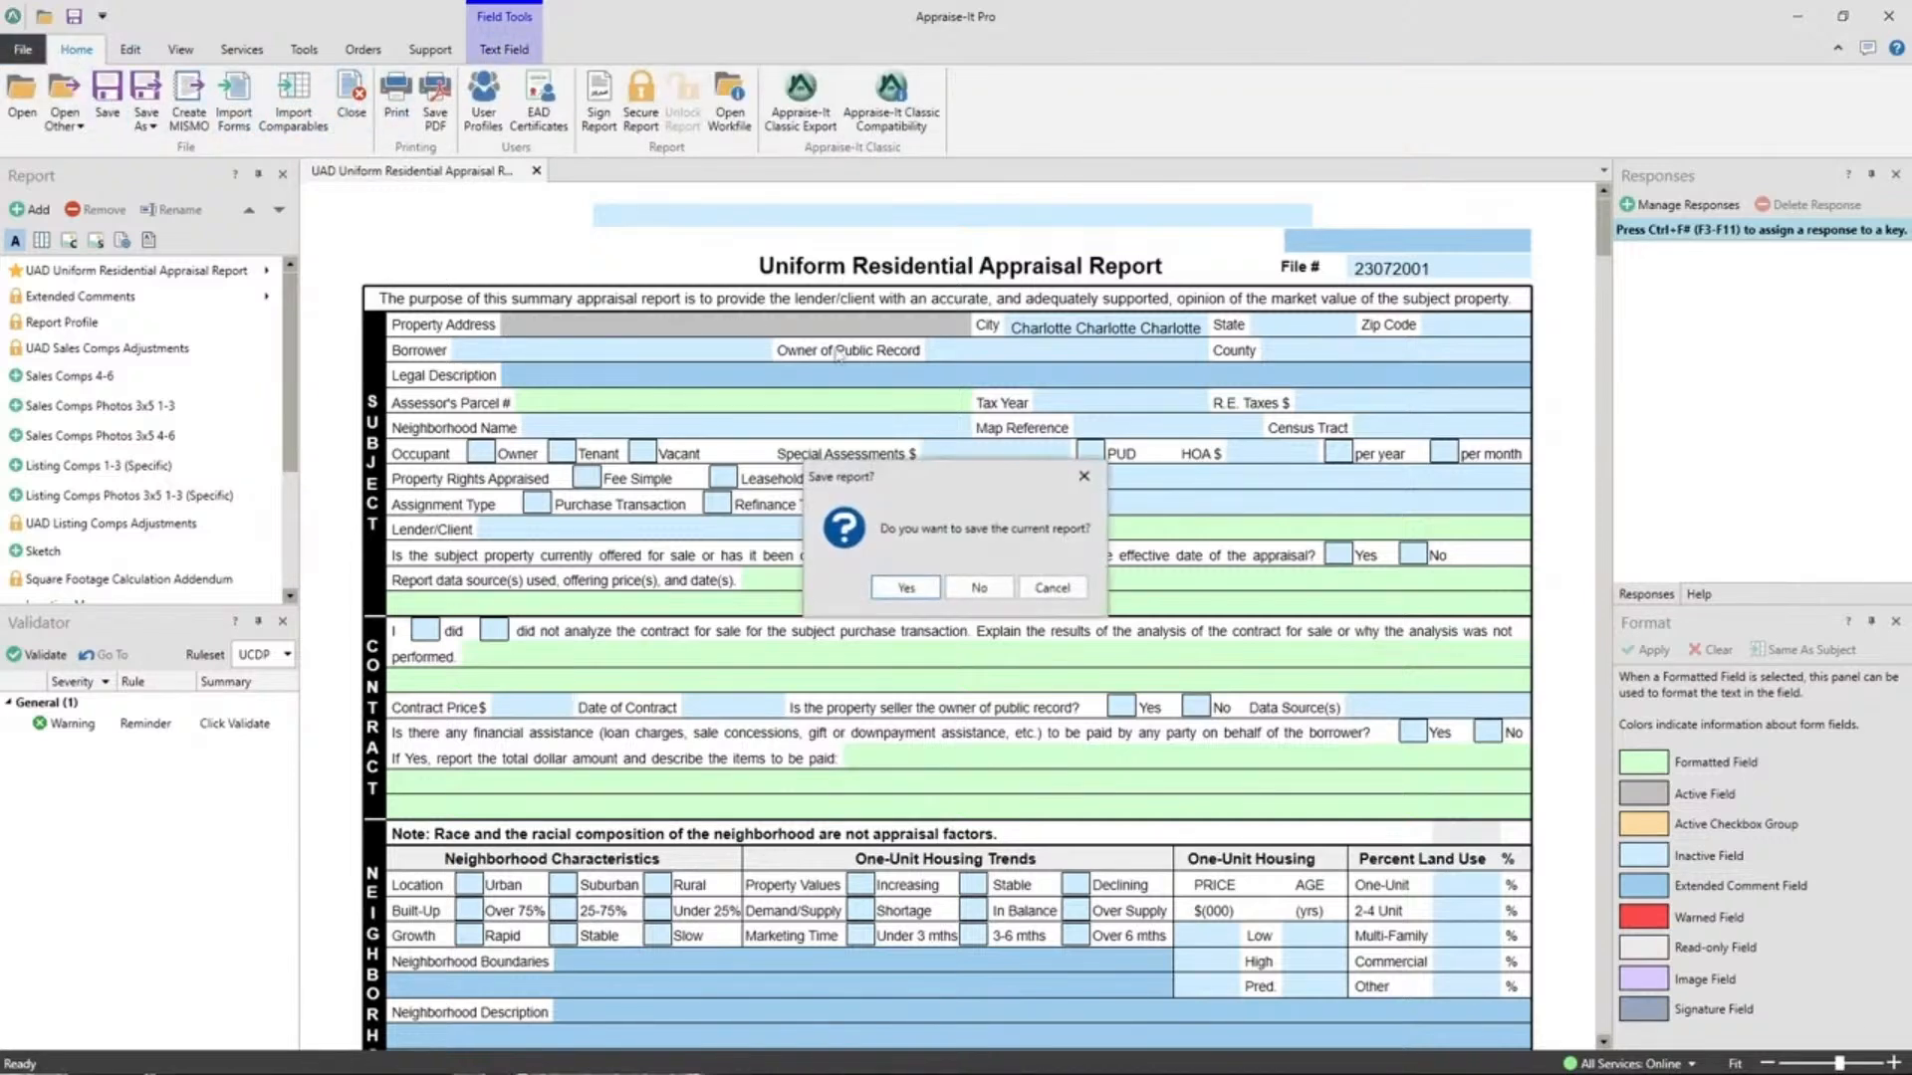
click(971, 590)
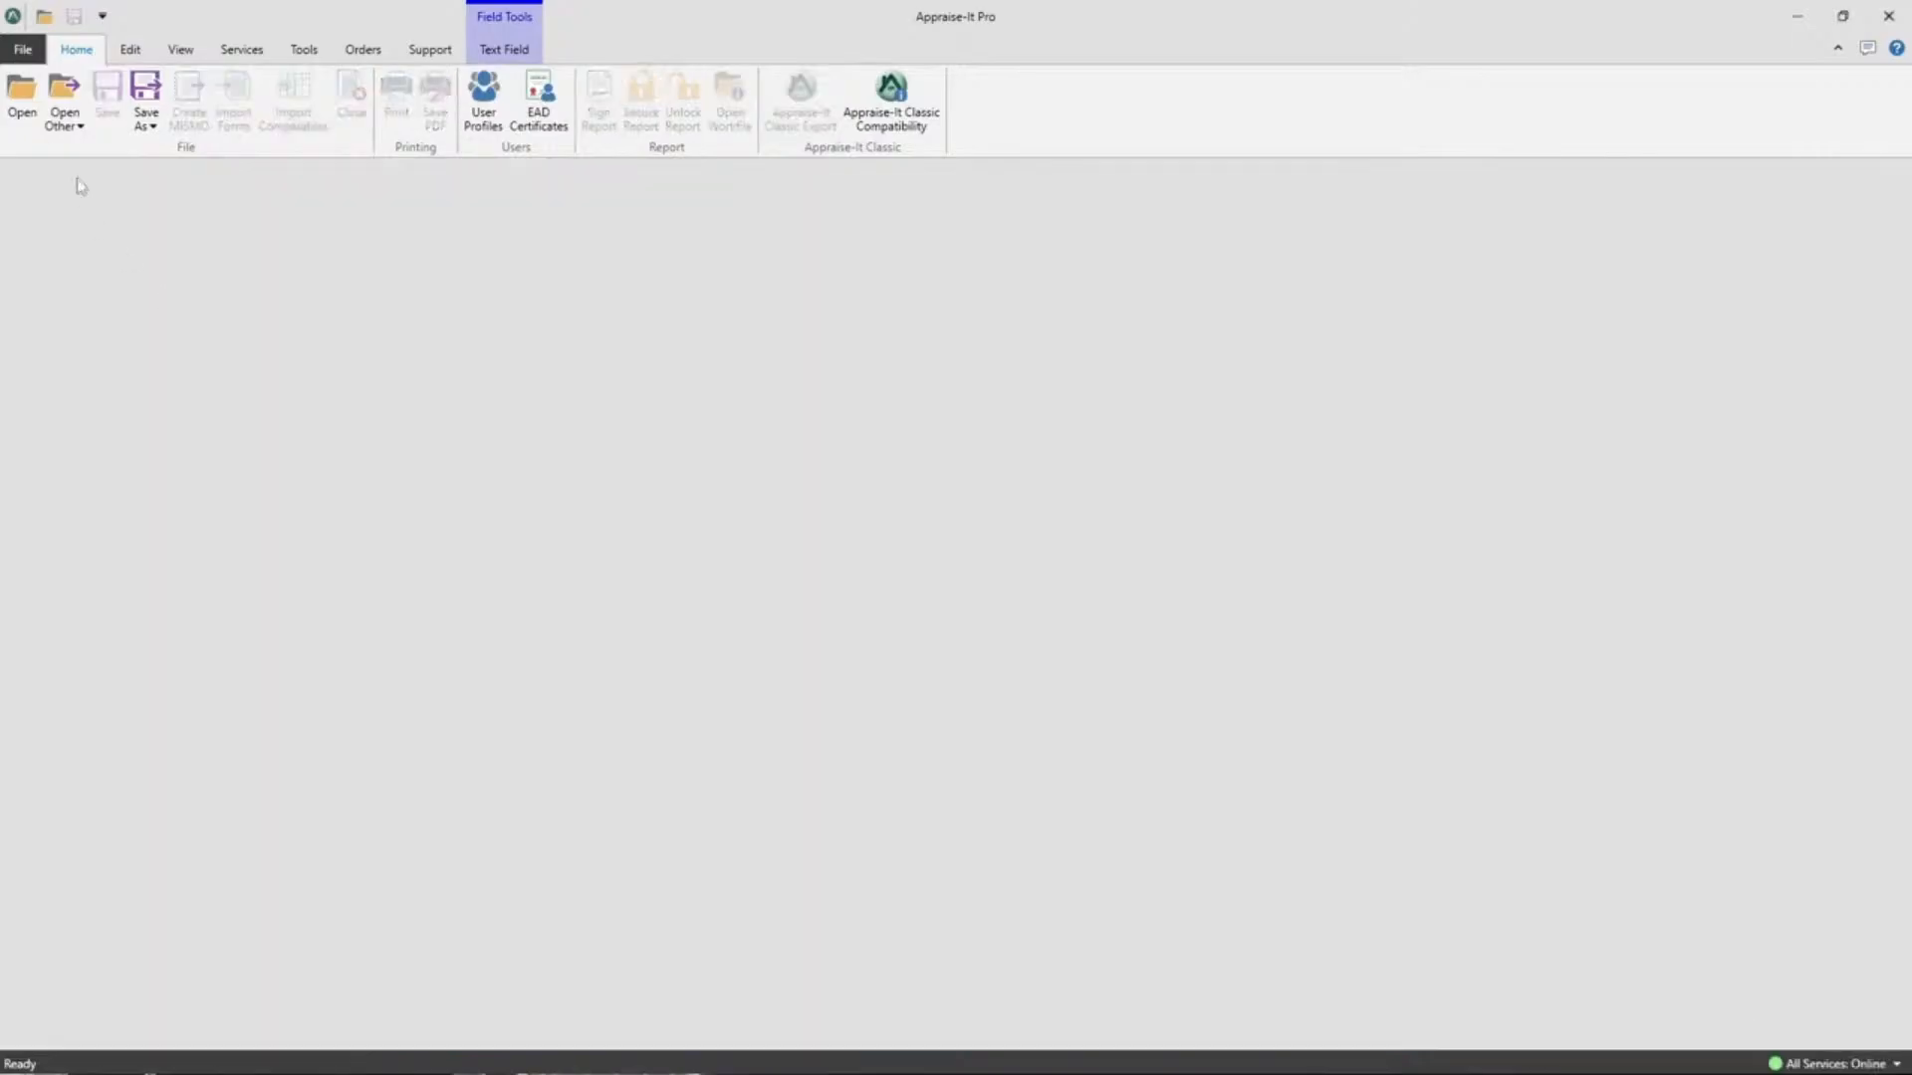
Open Pro Sample.rptx from the Recent Reports list.
click(22, 49)
click(52, 168)
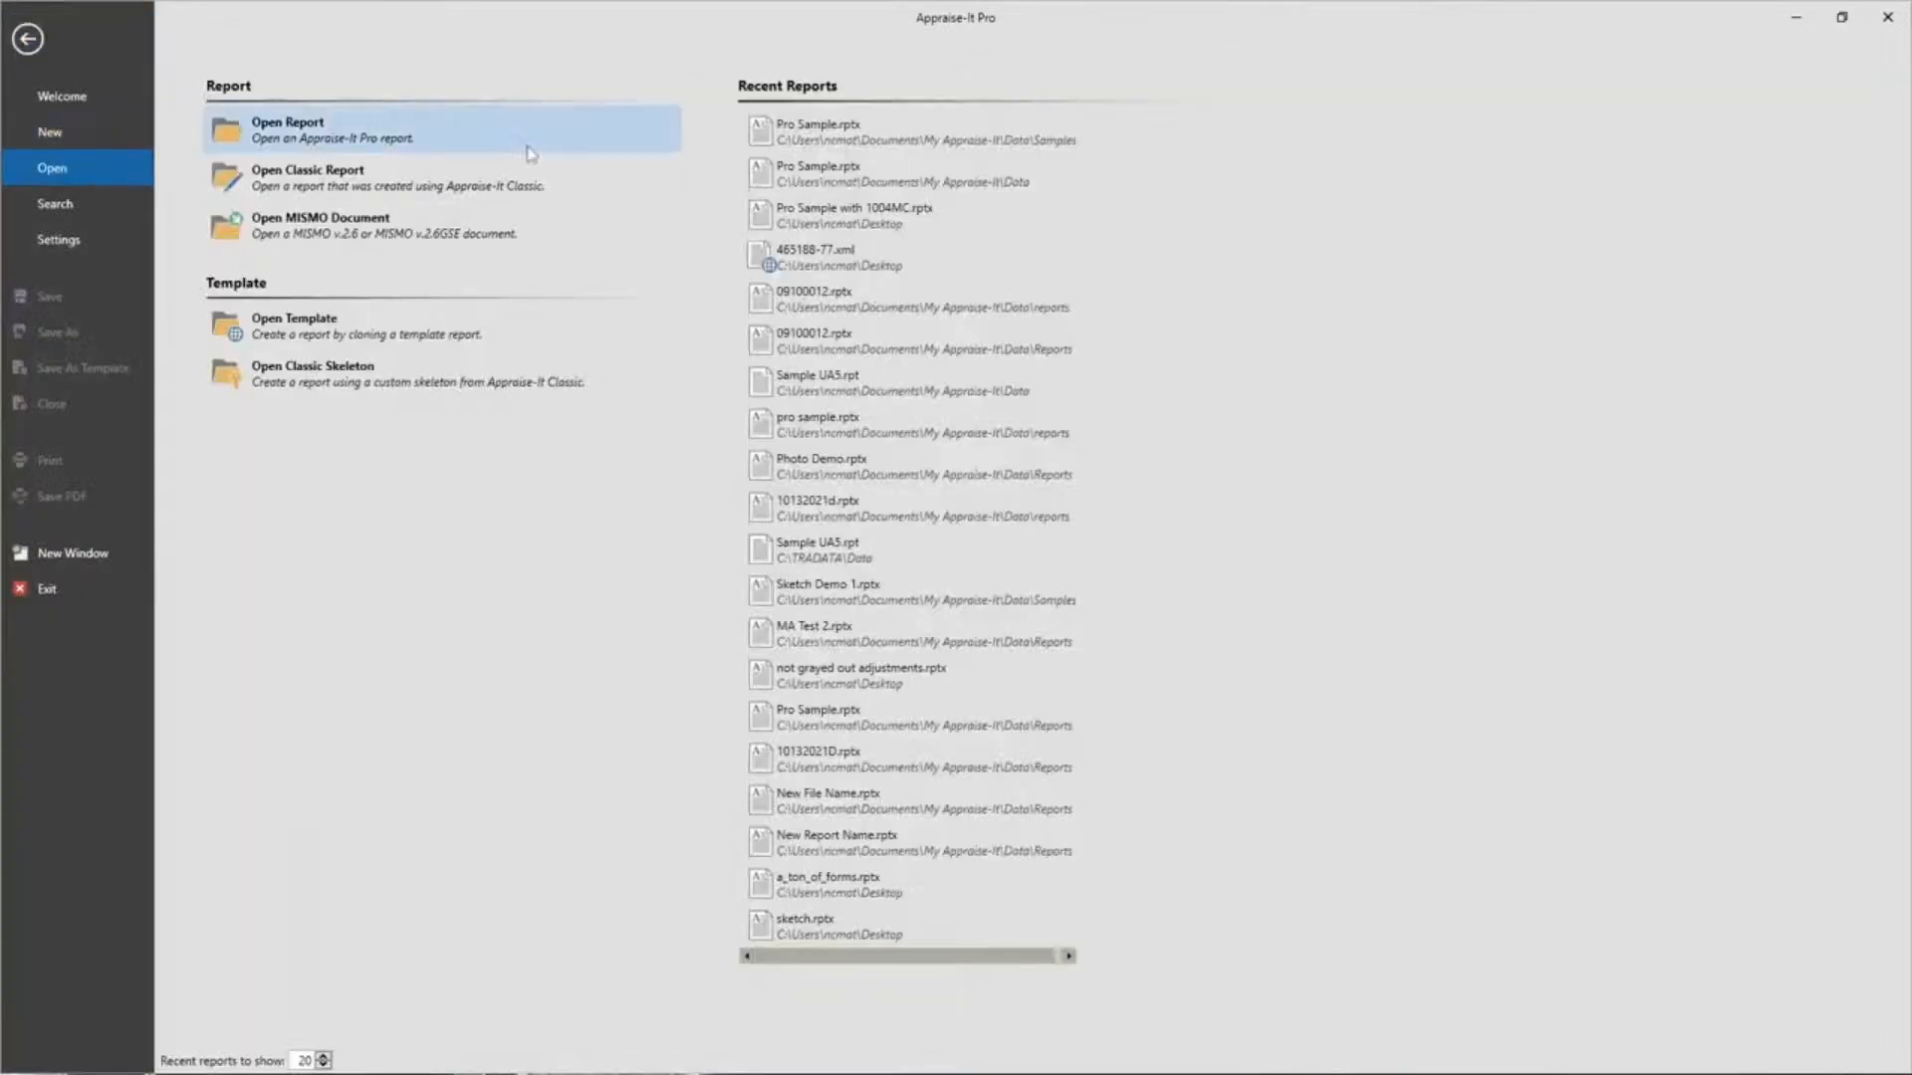
click(829, 130)
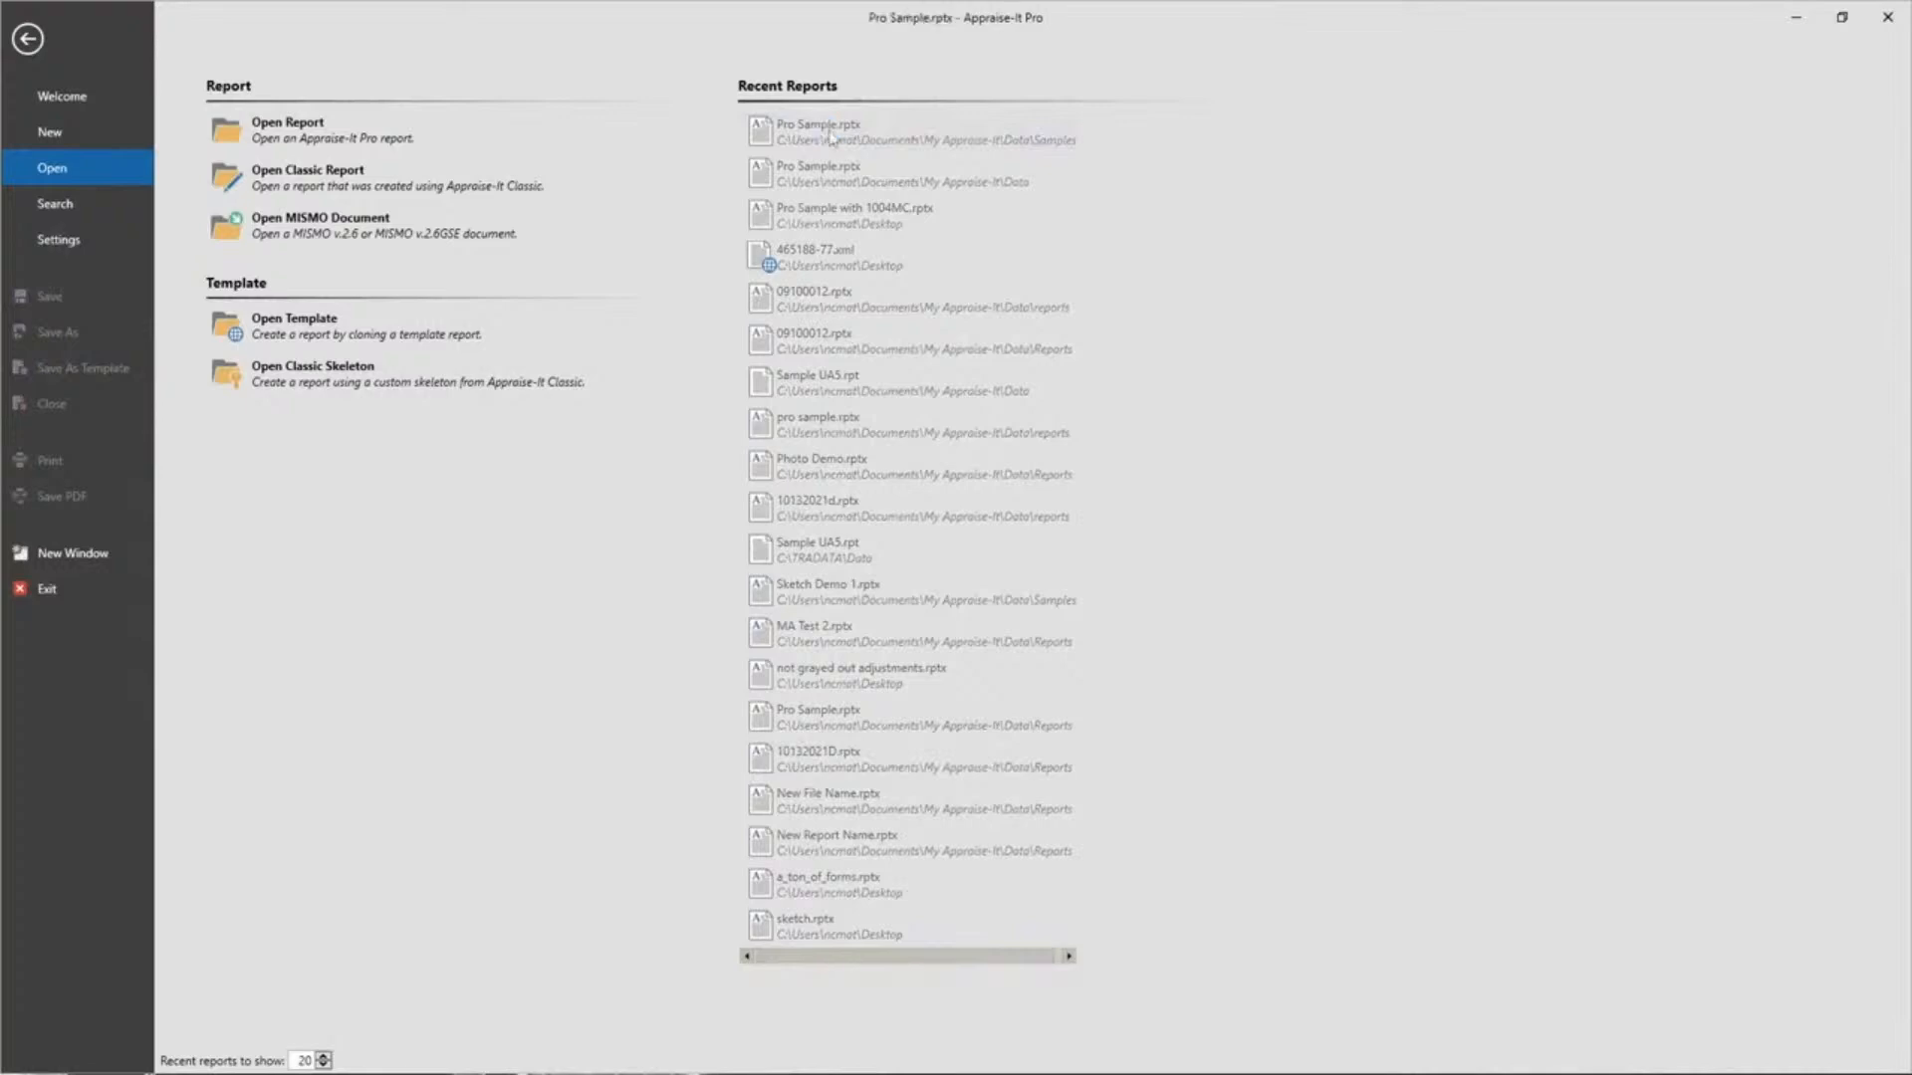
scroll(1372, 298, down, 15)
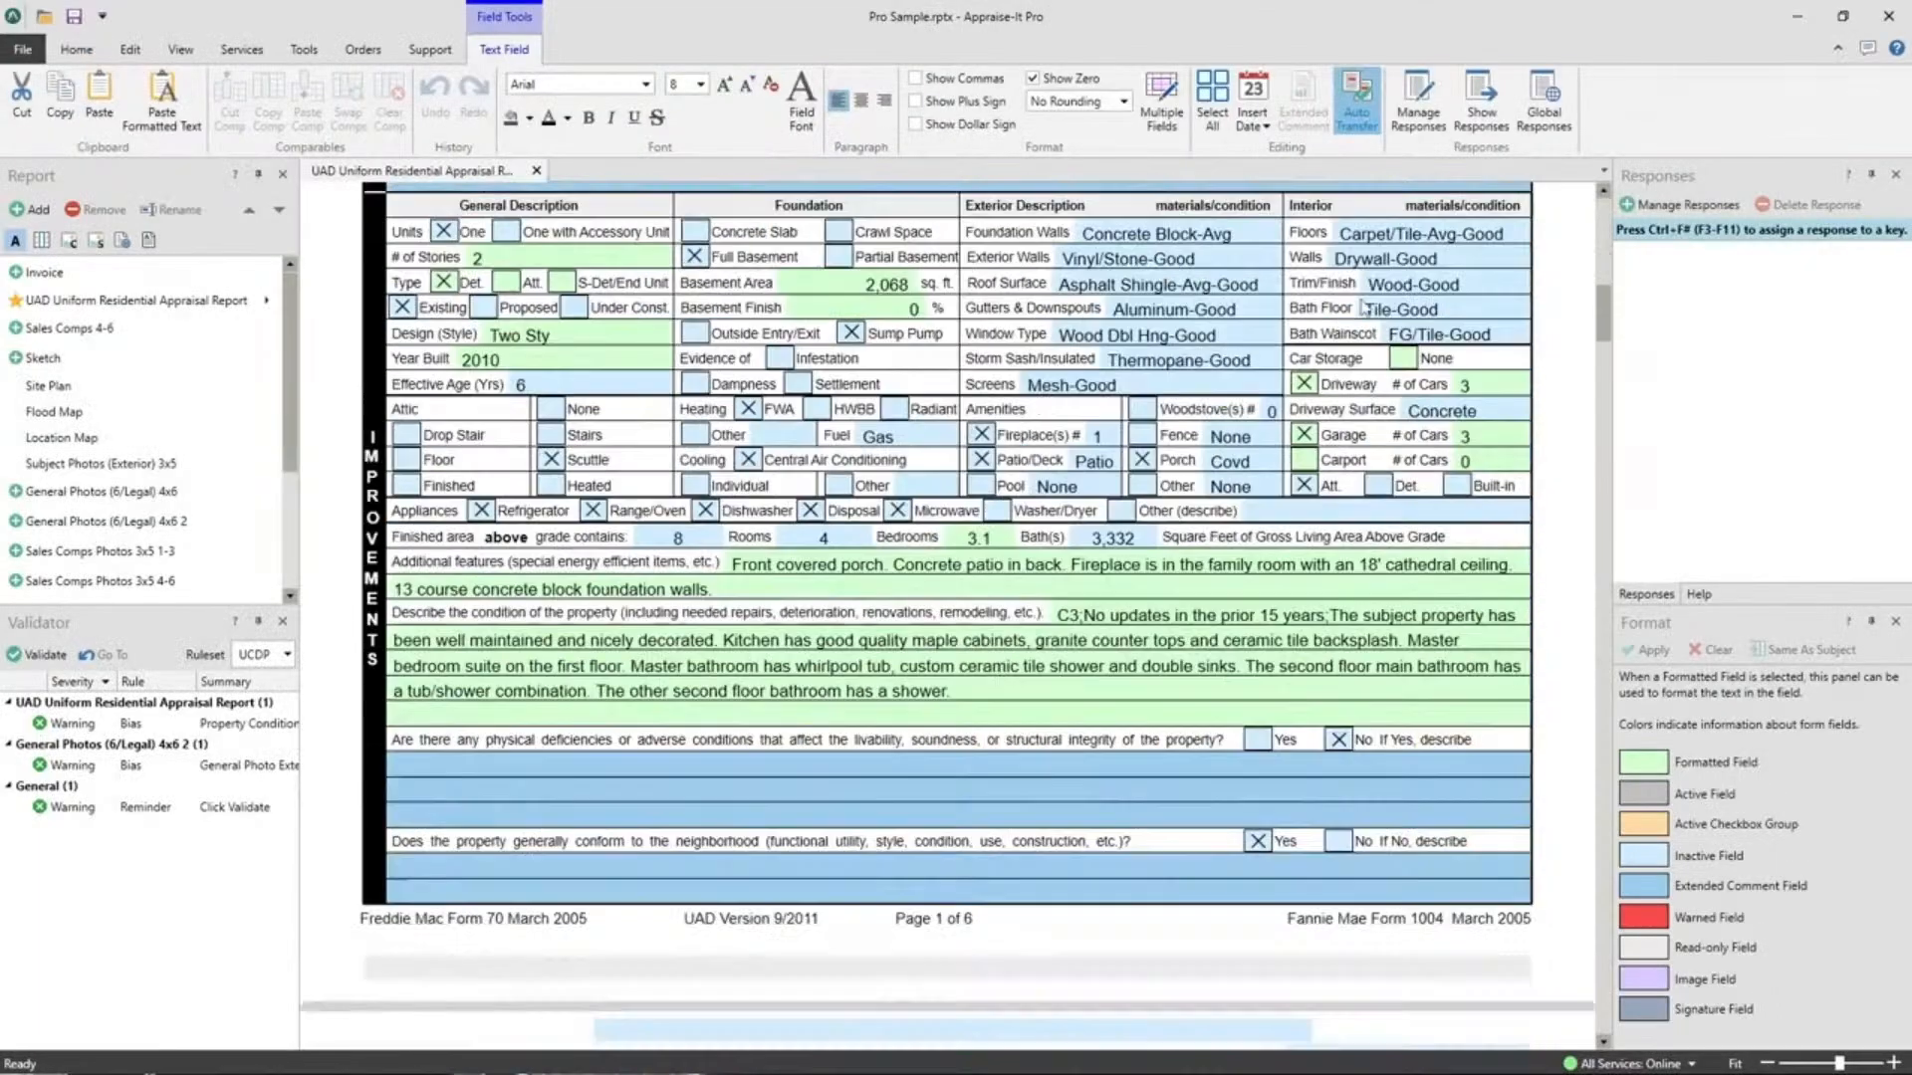
Scroll to the sales comparison grid with comparables at 482,000, 524,900 and 460,000.
scroll(1310, 370, up, 3)
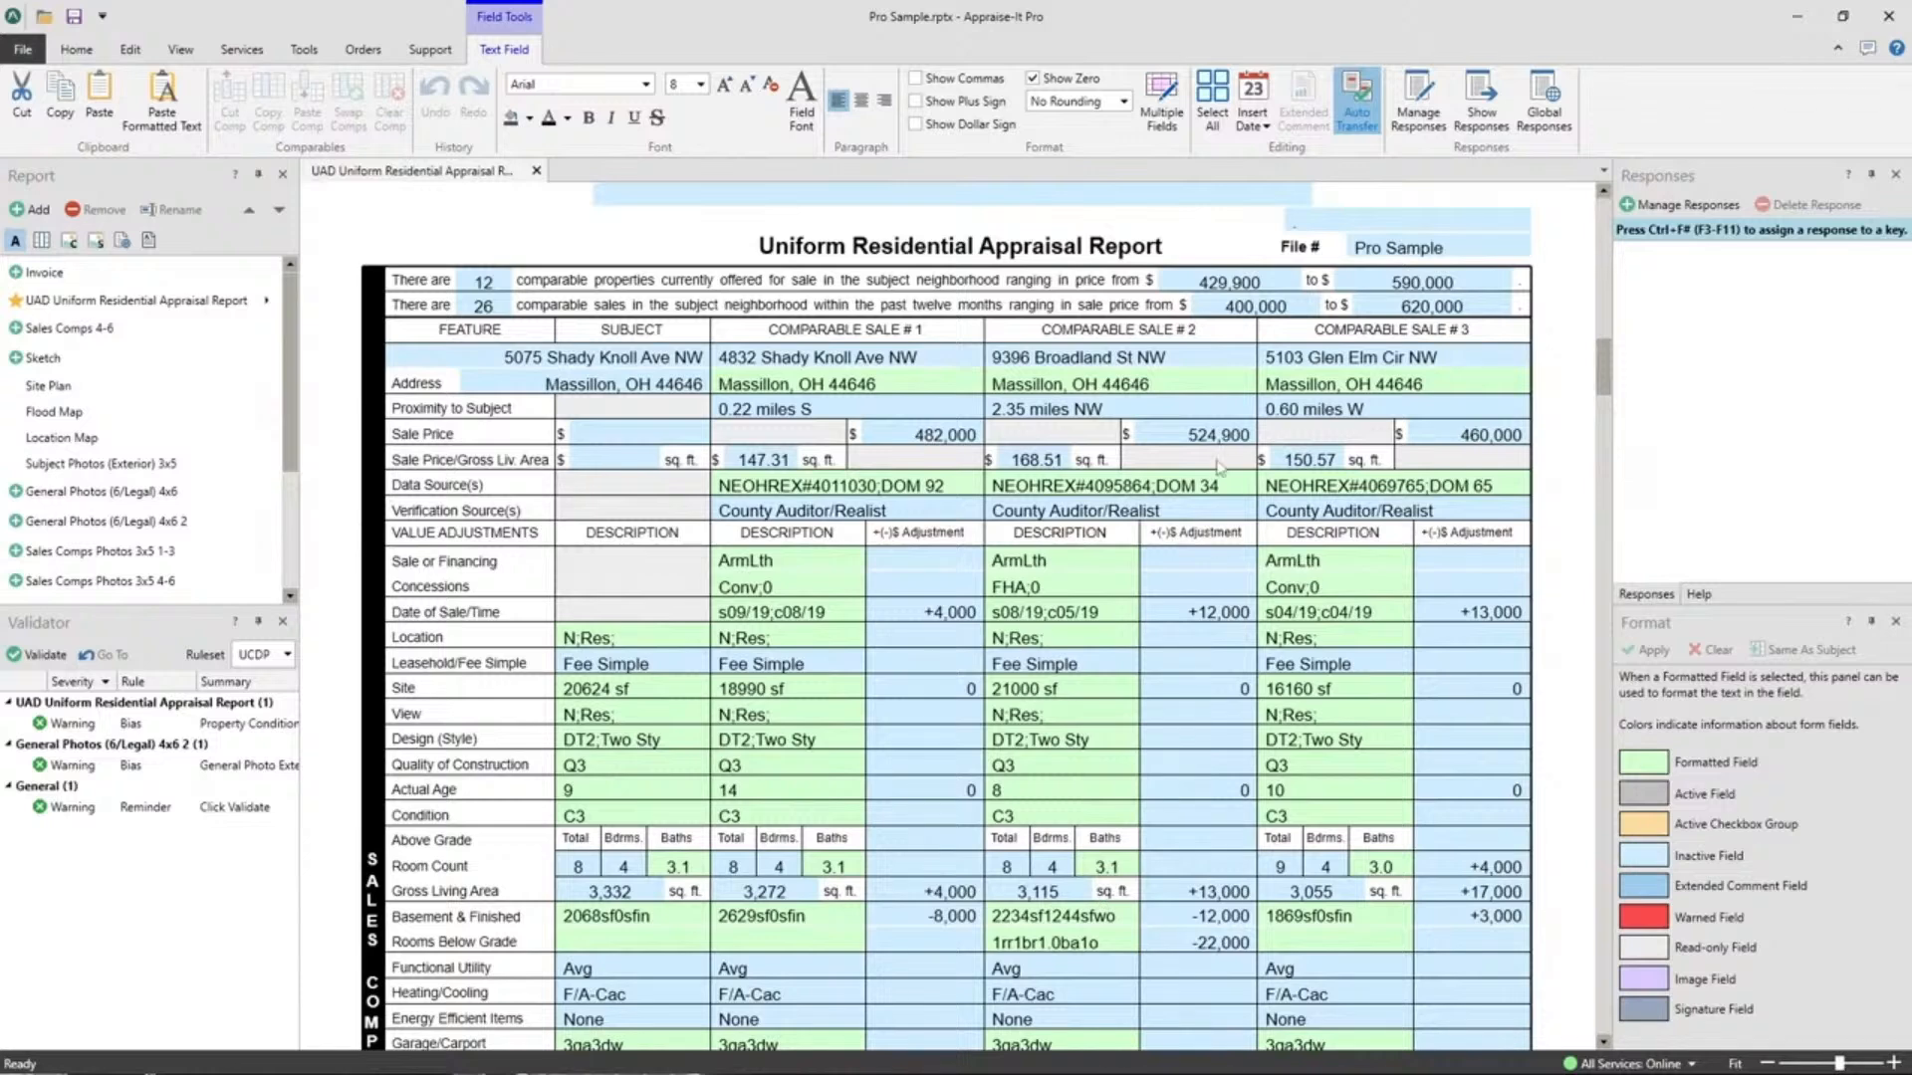
Clear all data from Comparable Sale #2 and confirm.
right_click(1095, 694)
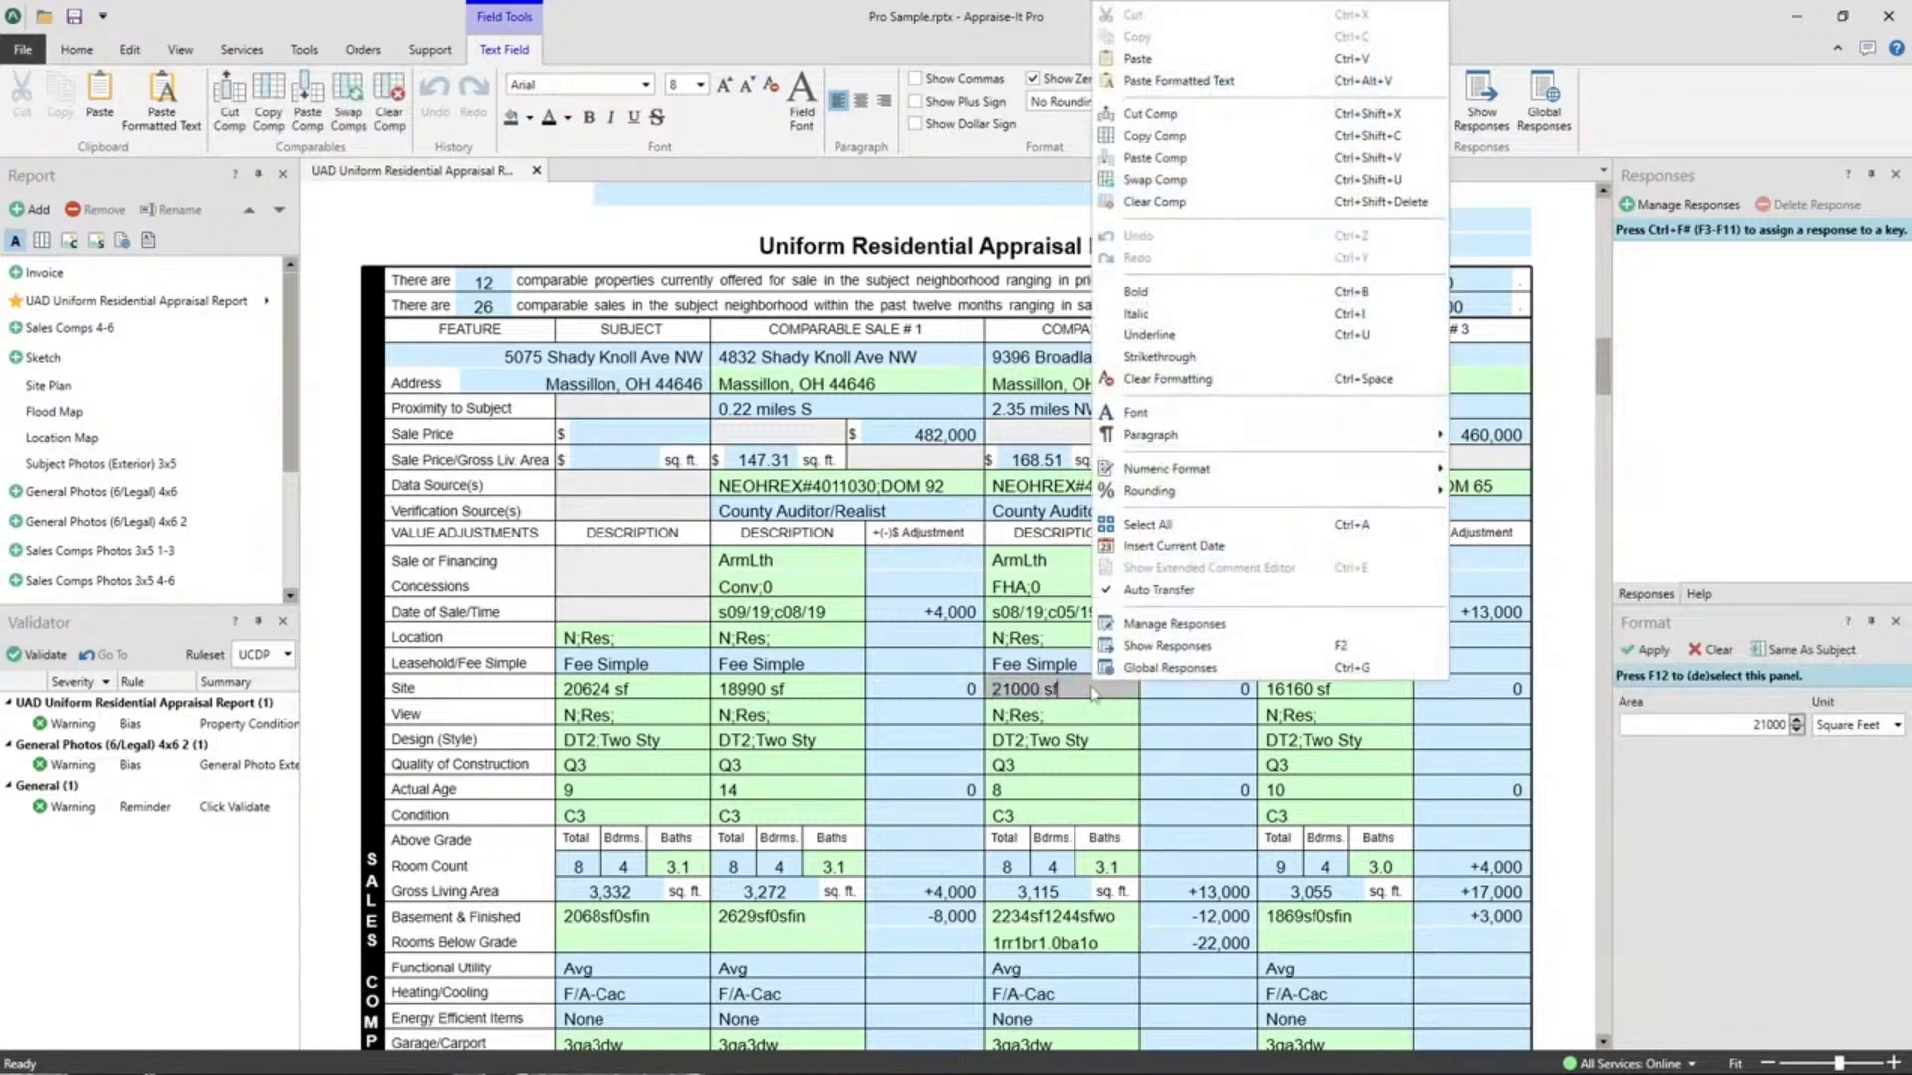
click(1155, 202)
click(1043, 589)
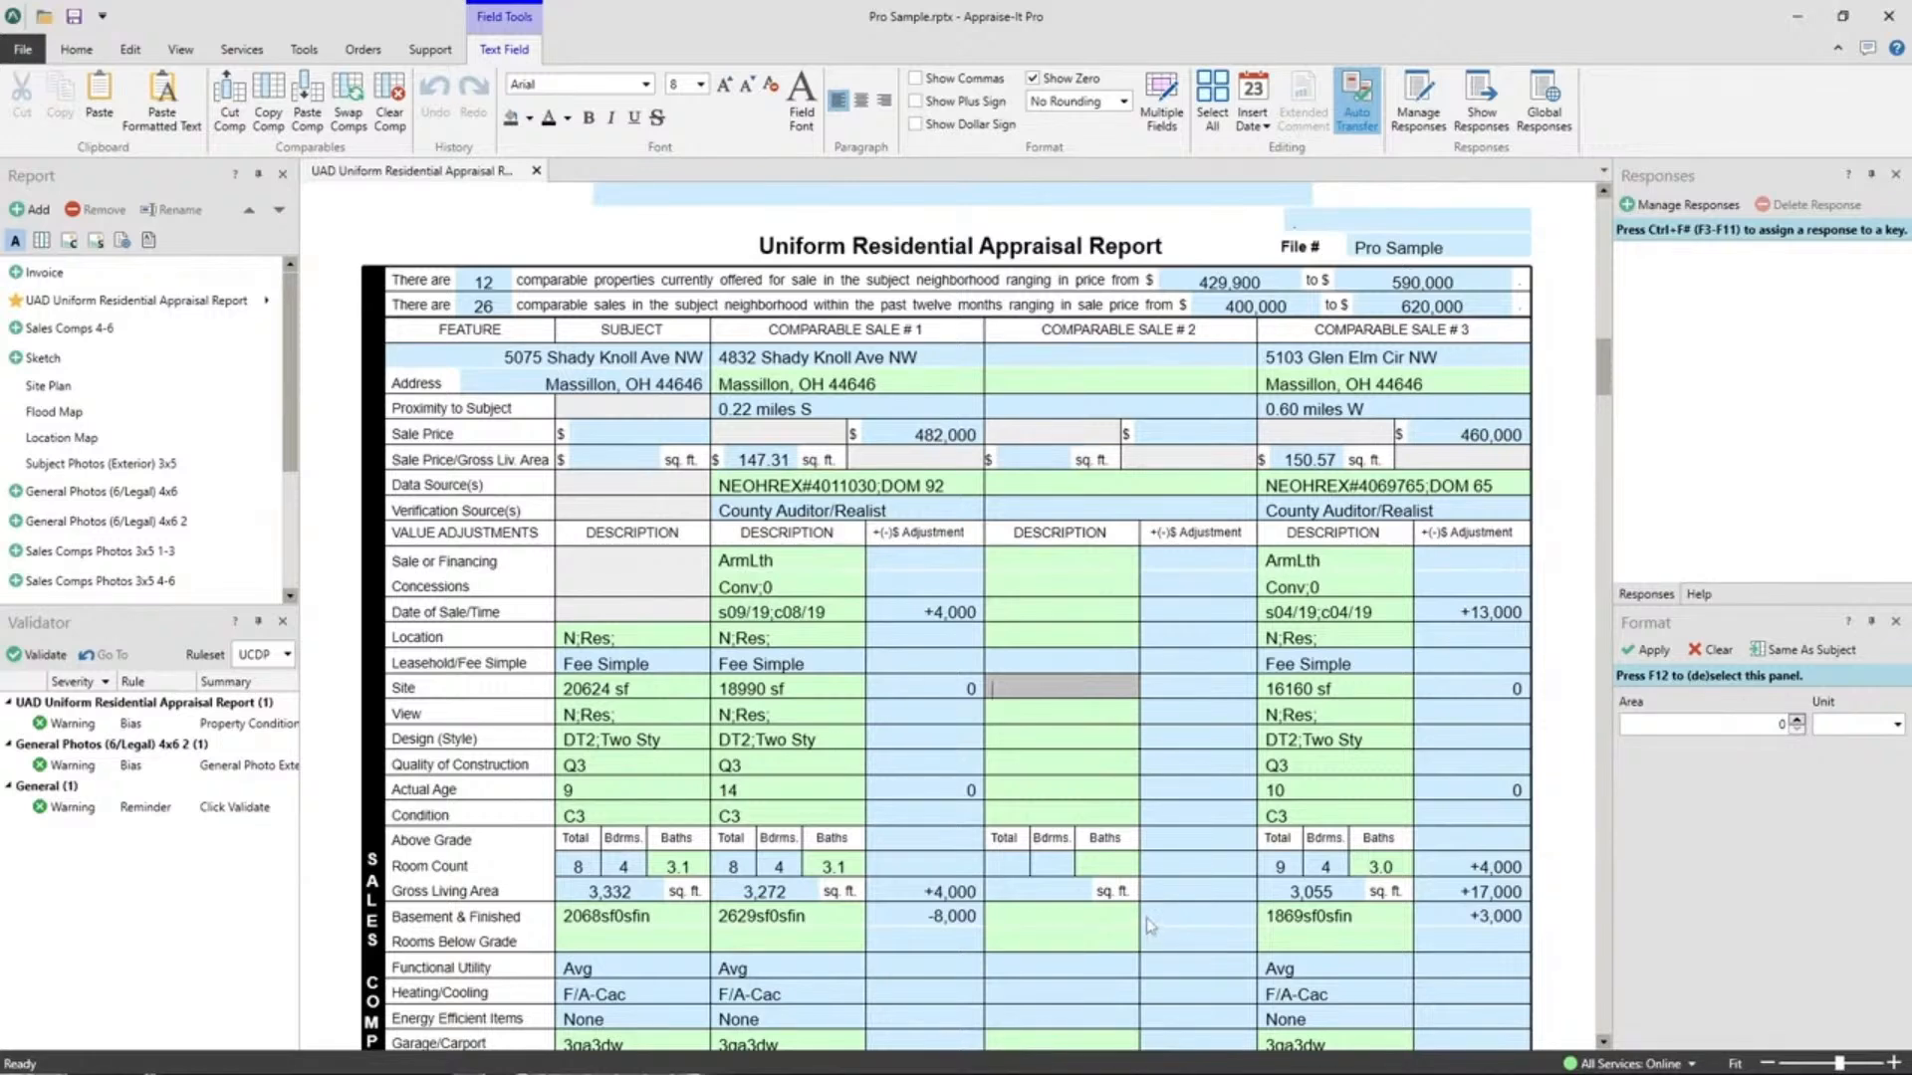
Review the Subject Exterior and Sales Comps photo pages, then cut Comparable Sale #3.
click(114, 465)
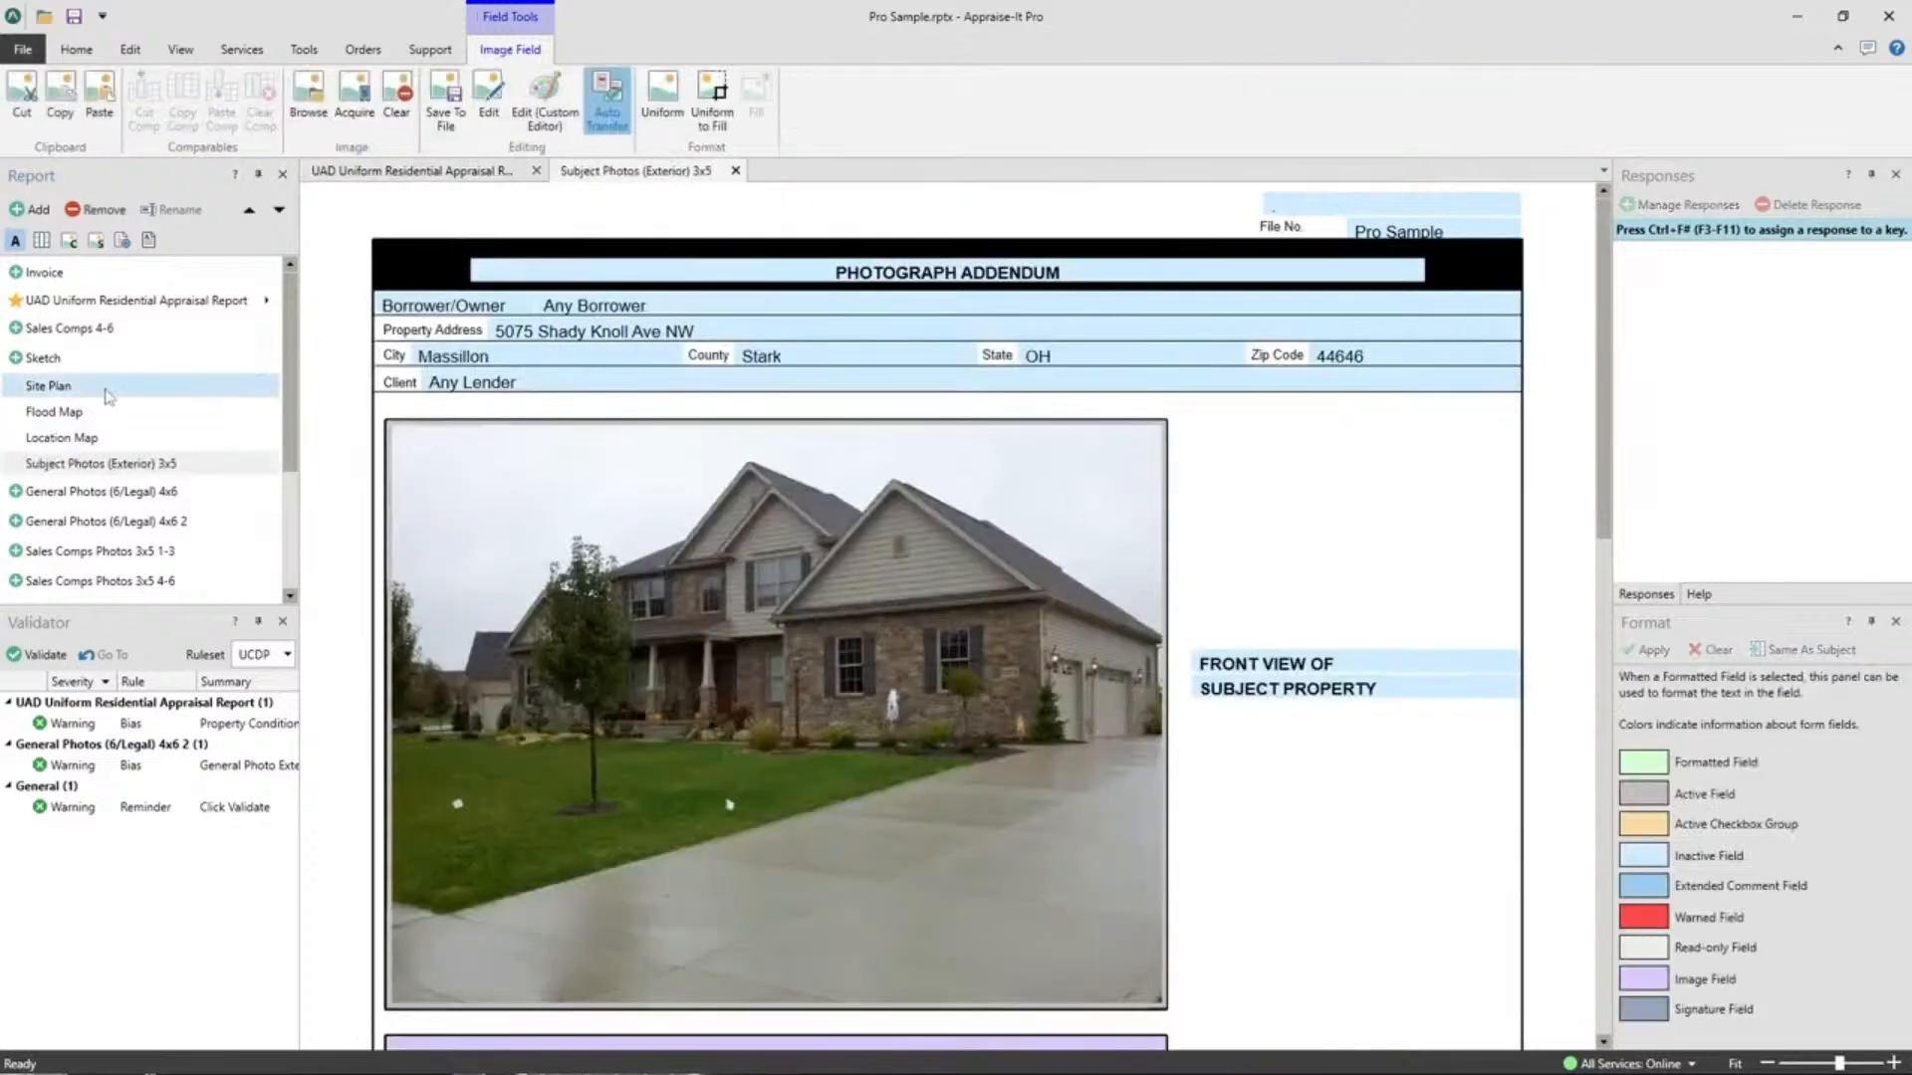
click(734, 170)
scroll(146, 392, down, 2)
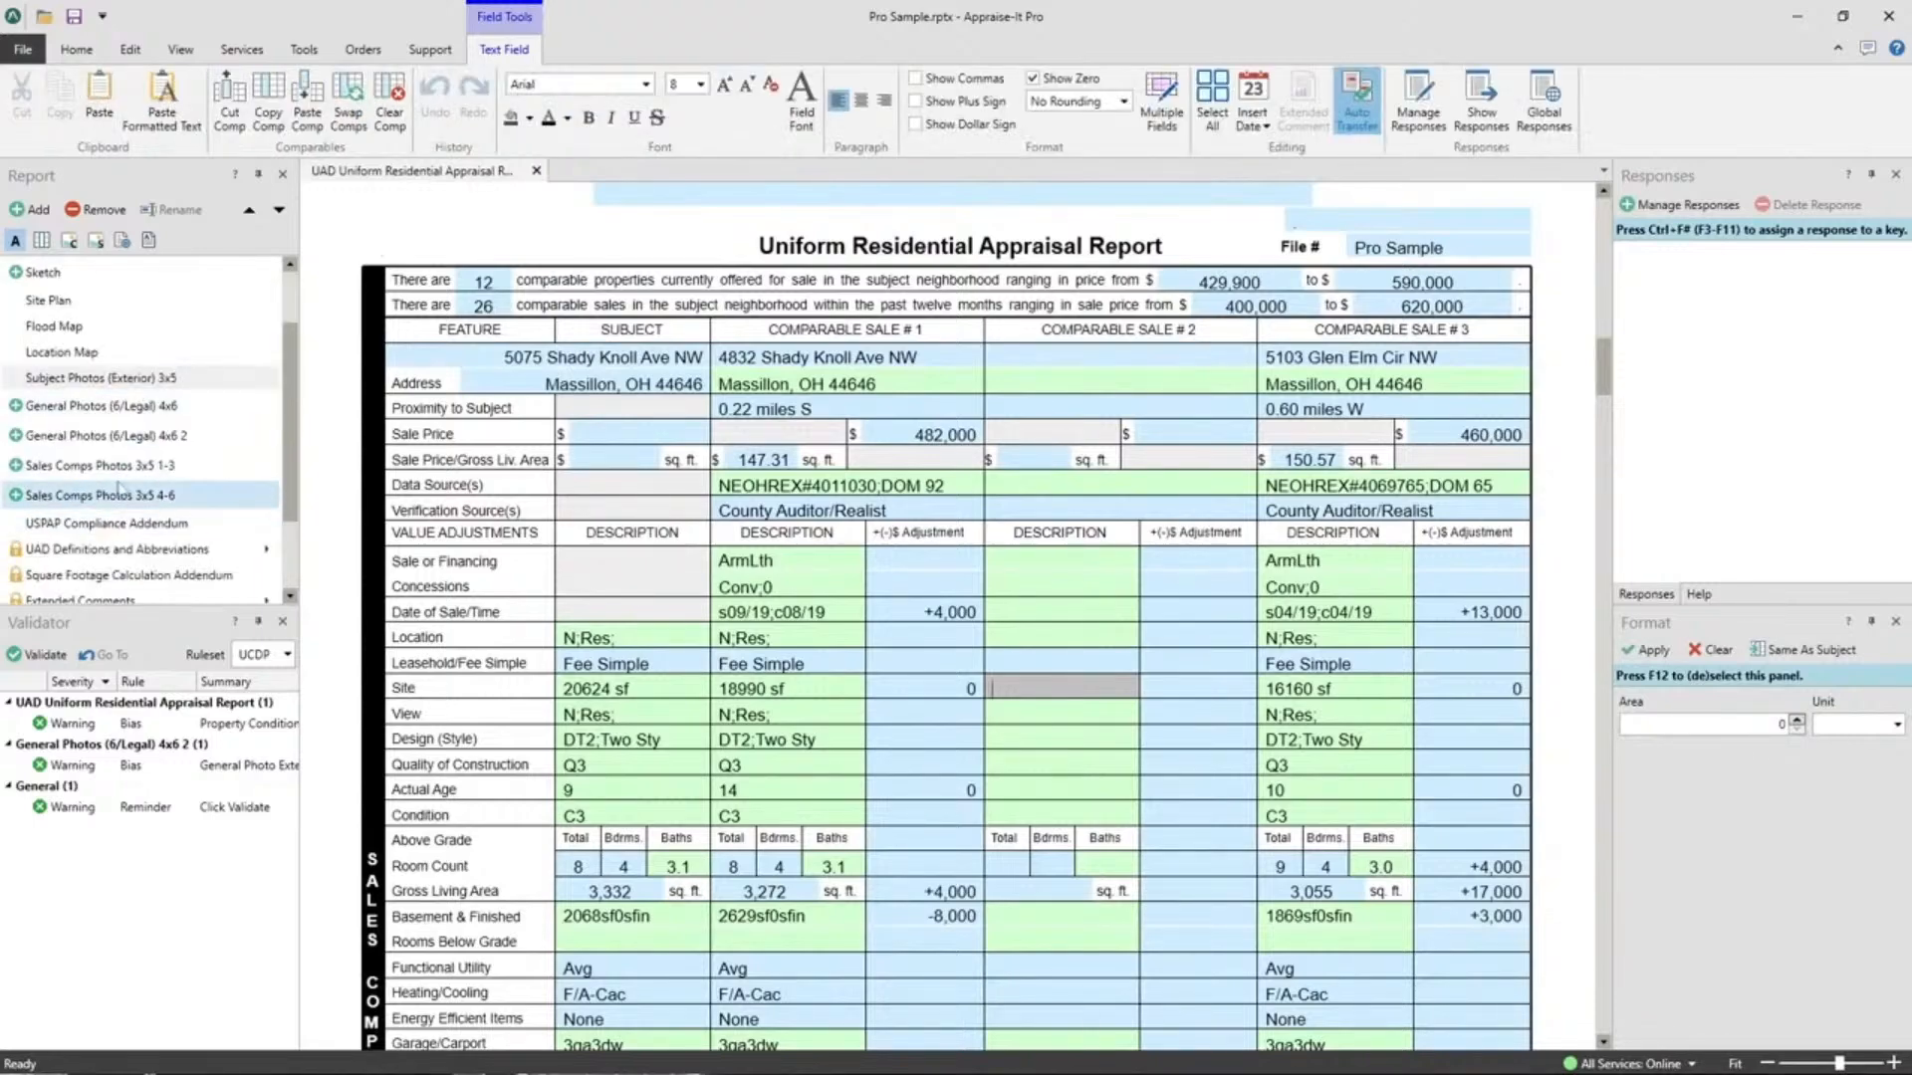
click(99, 465)
scroll(1098, 584, down, 10)
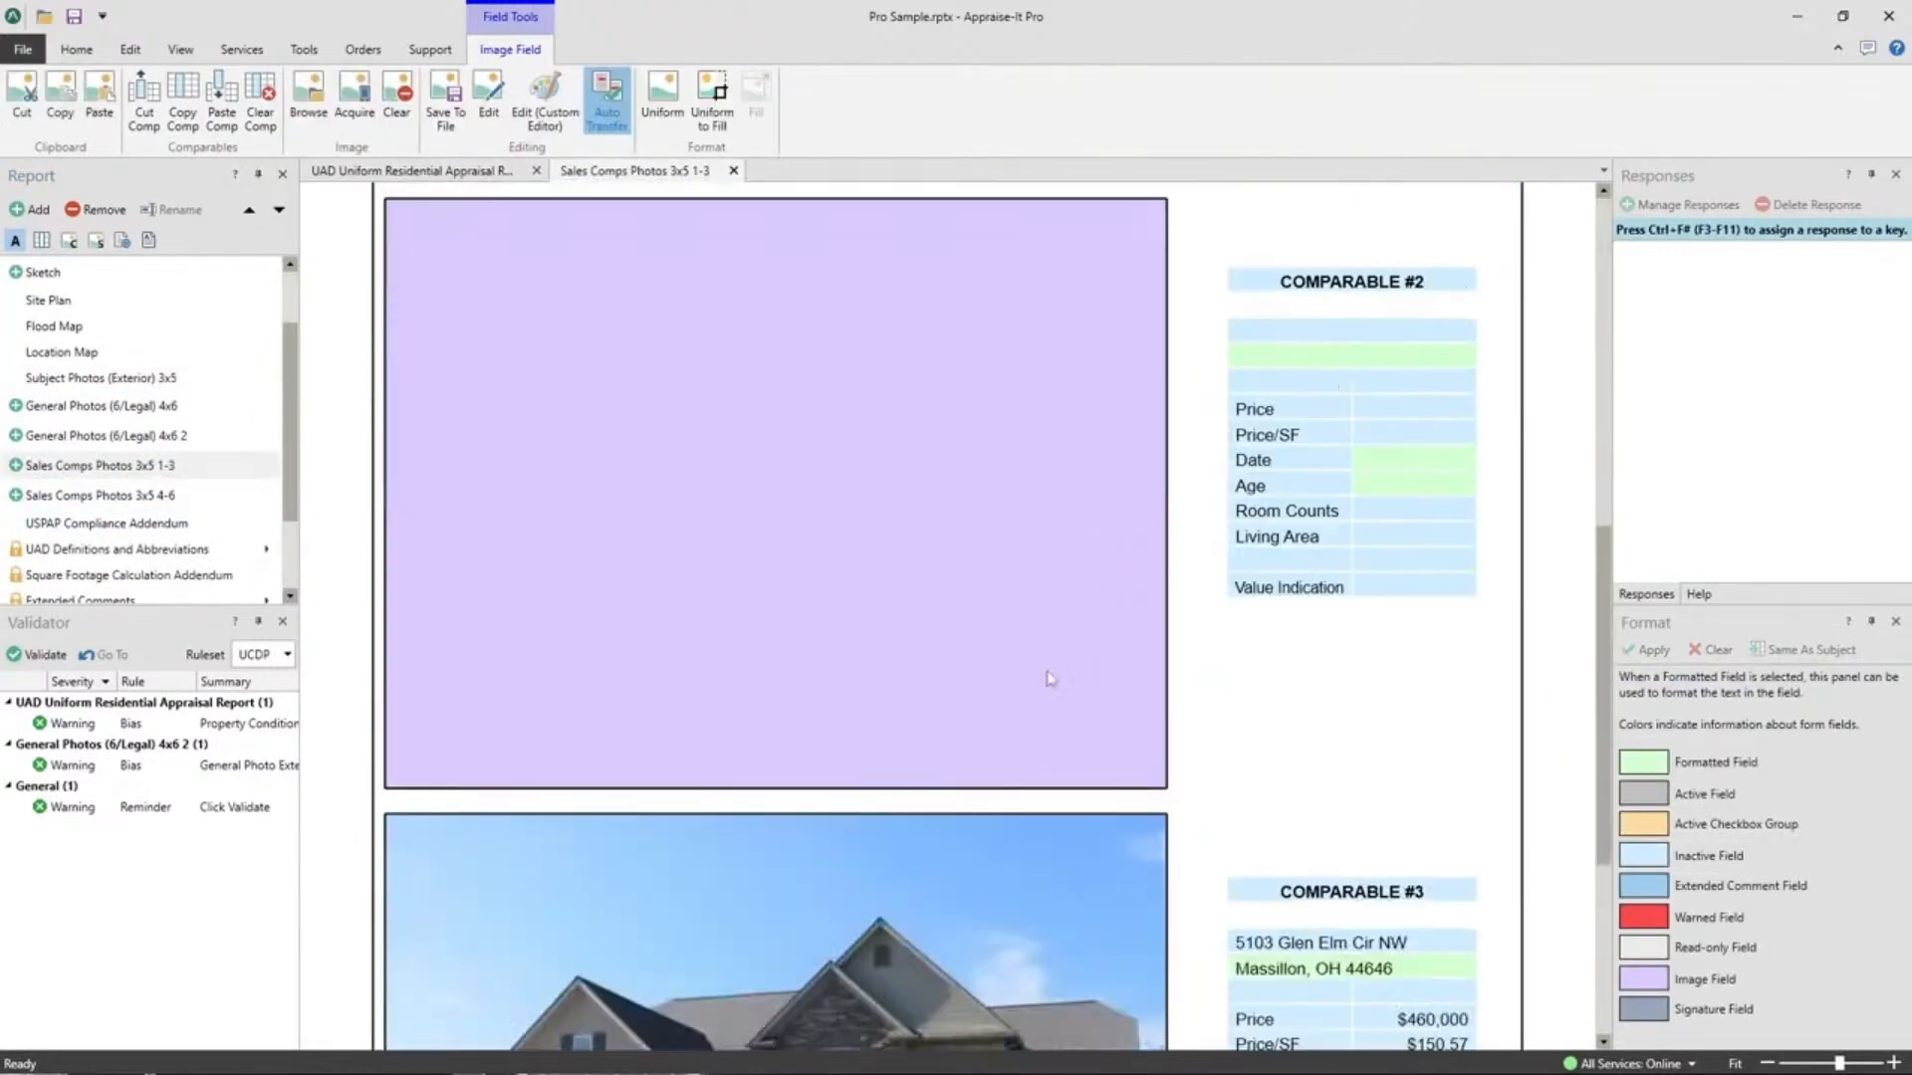
click(734, 171)
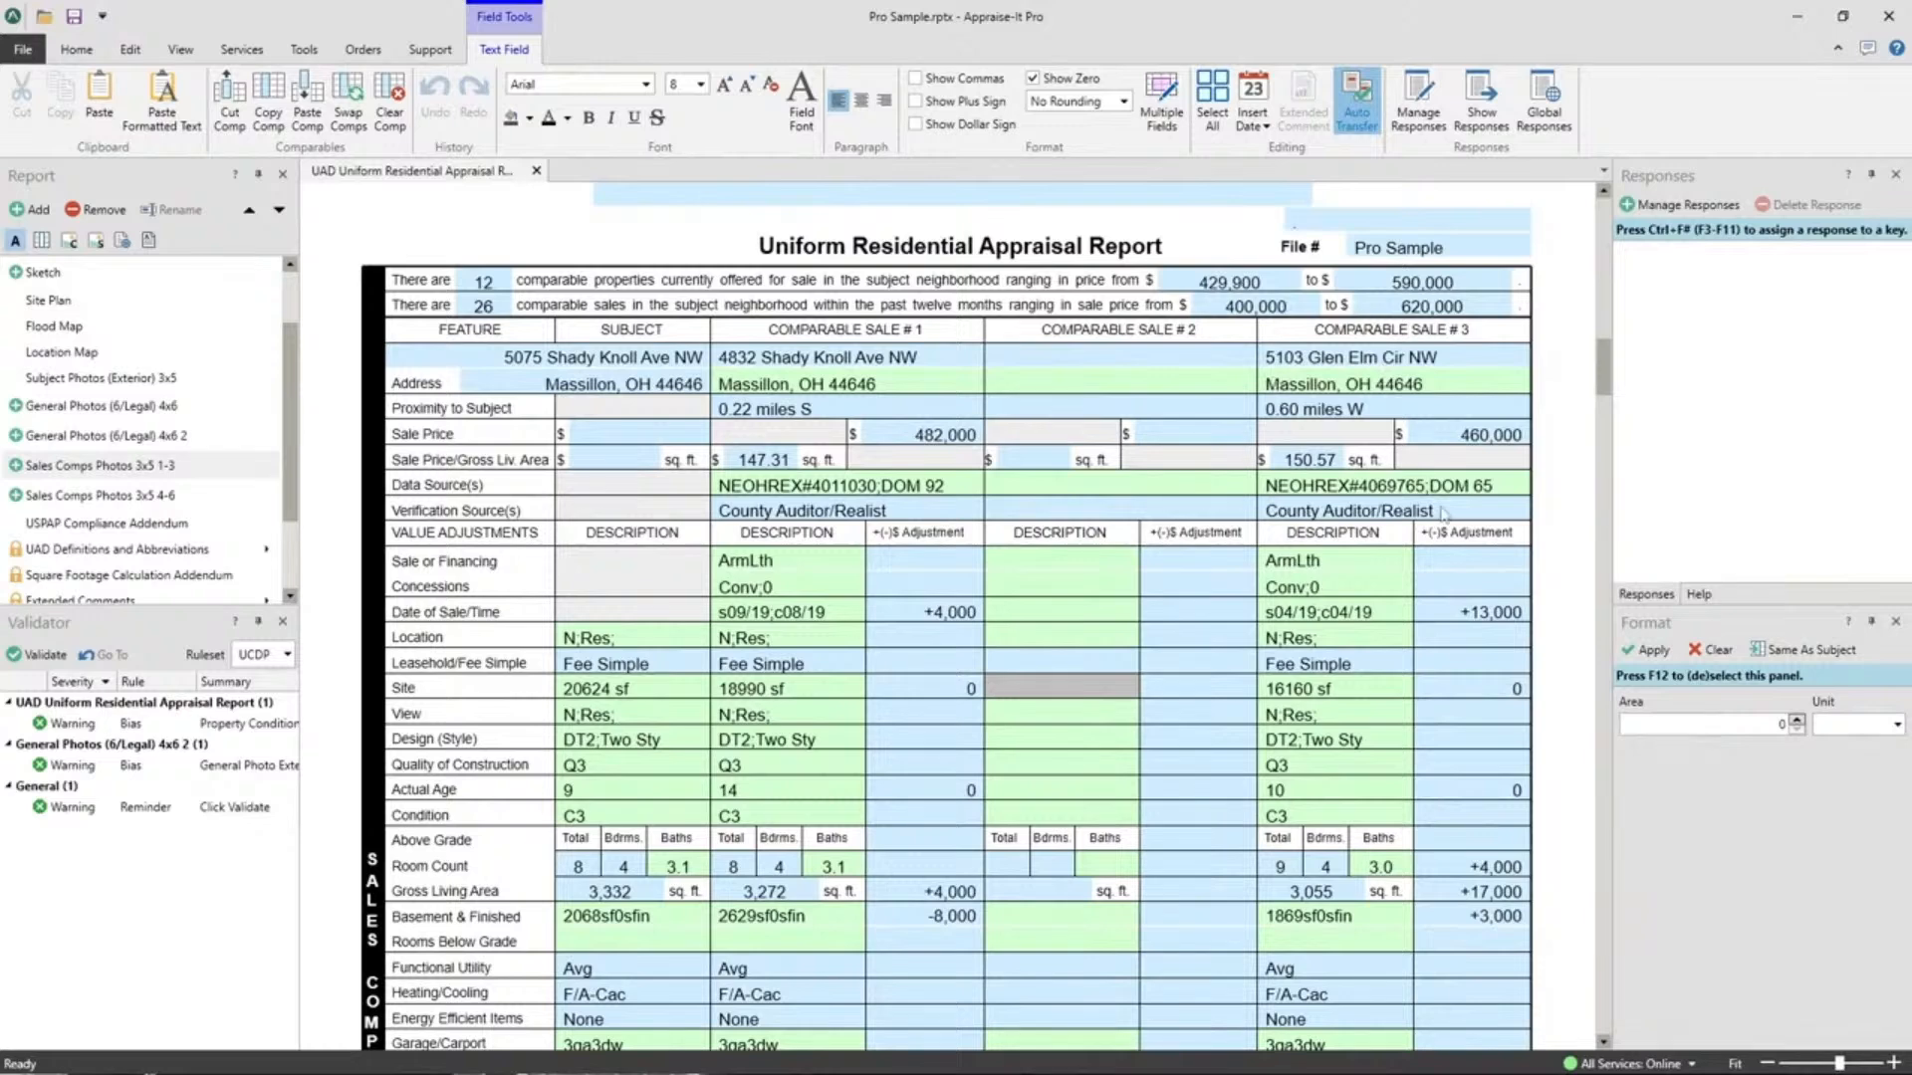
right_click(1357, 589)
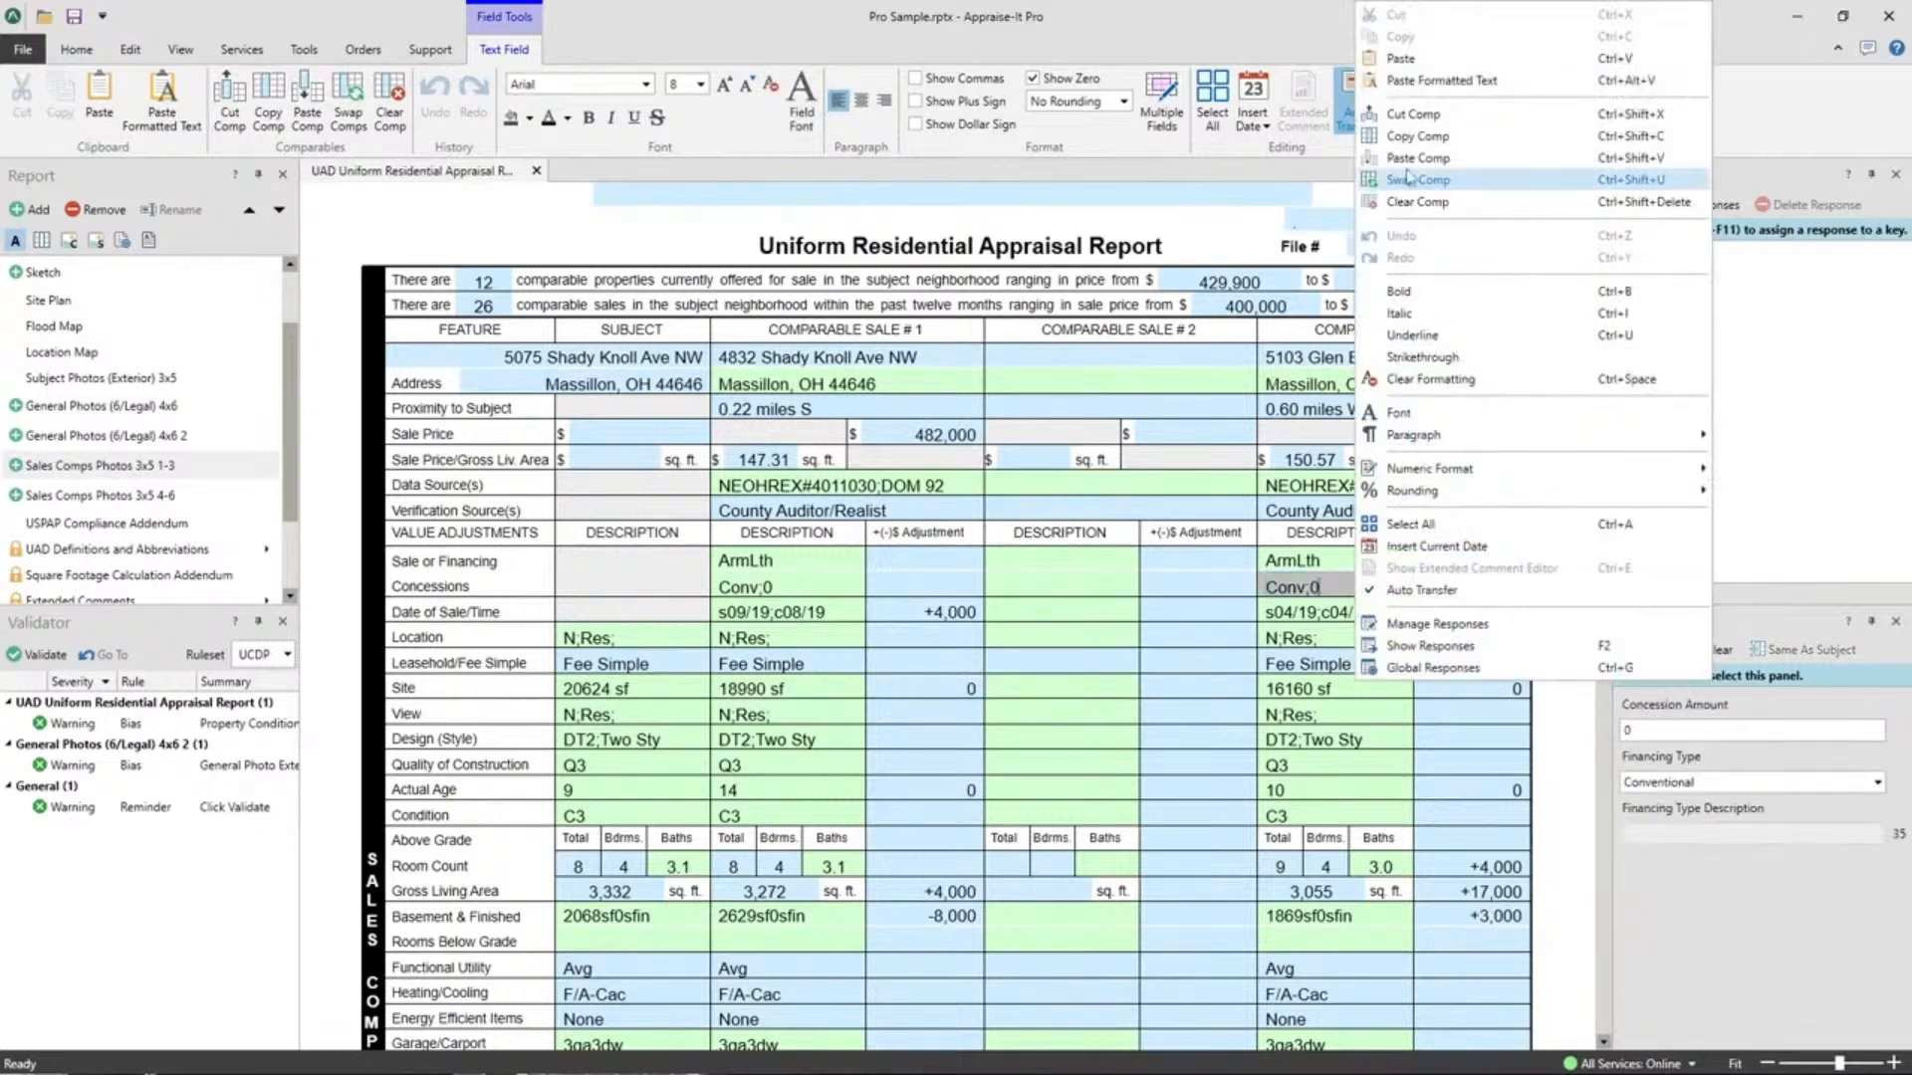
click(1414, 115)
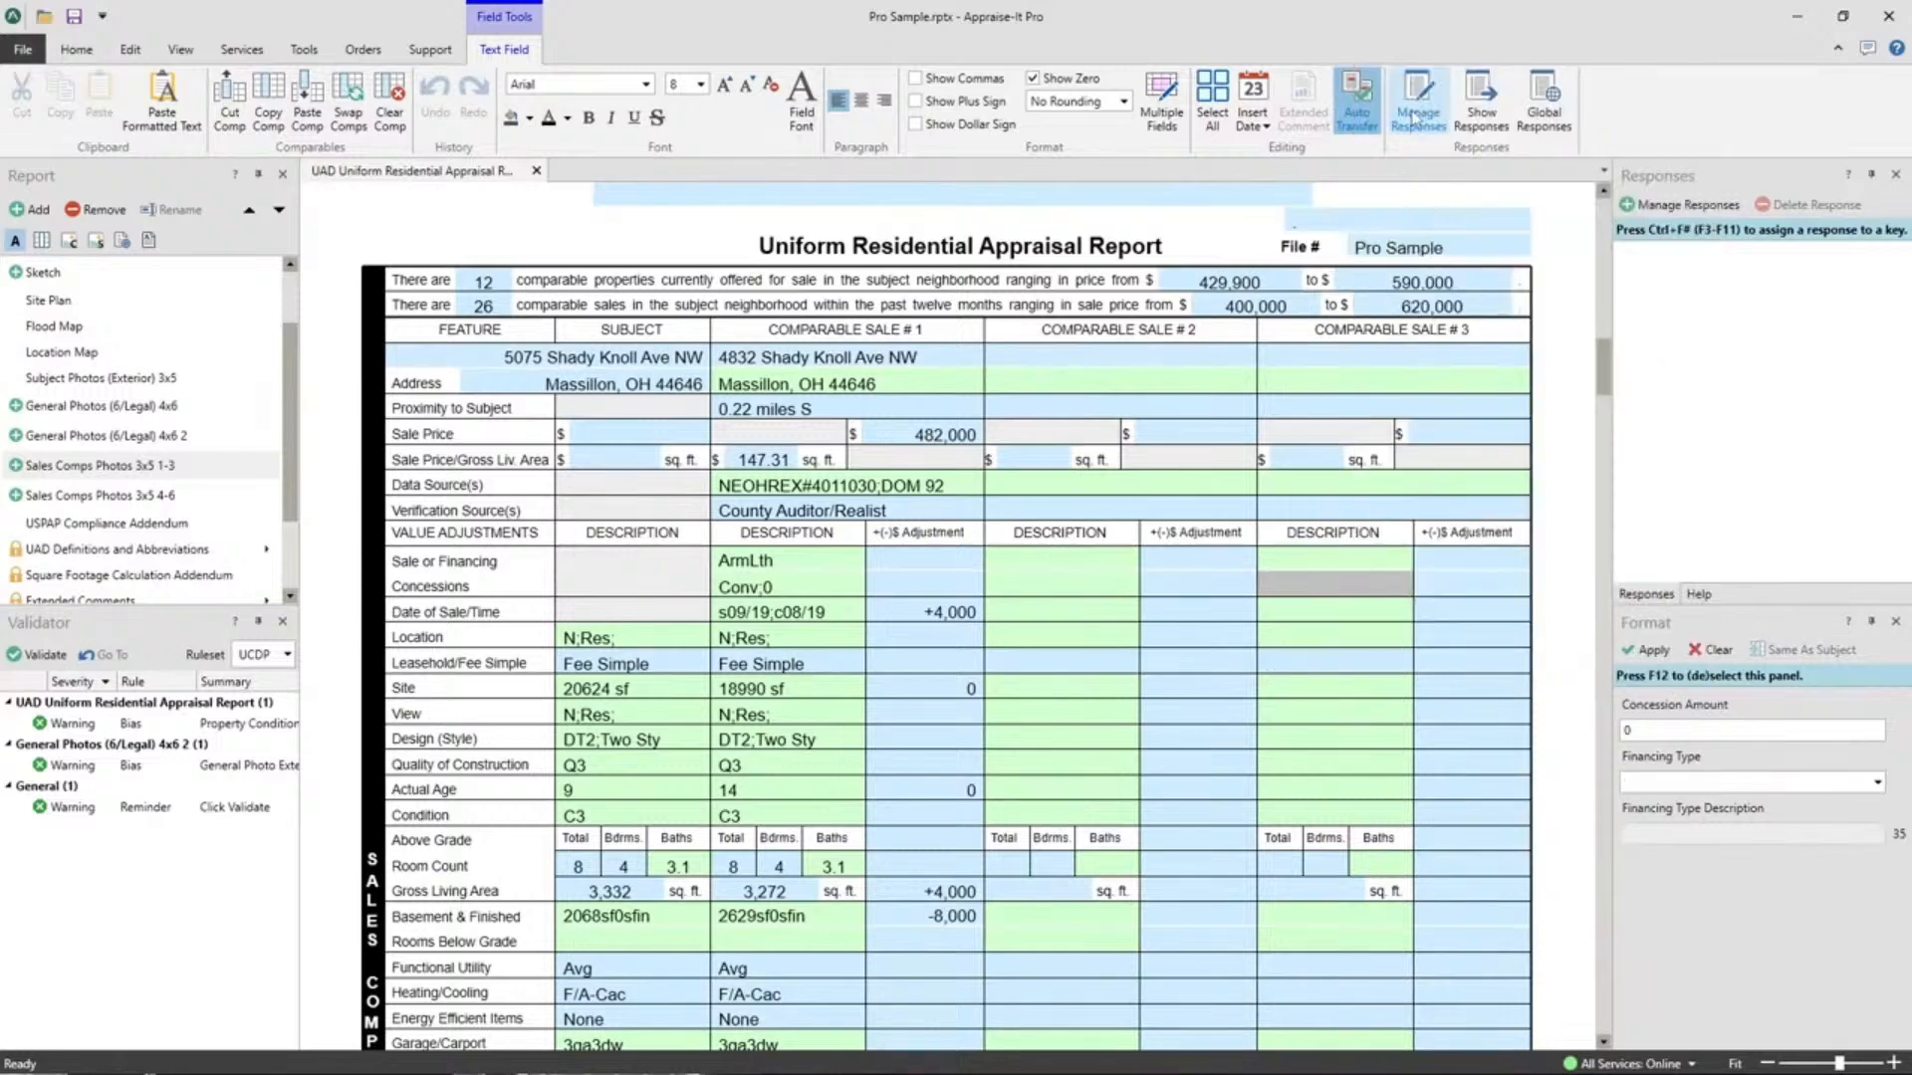
Paste the cut comparable sale into Comparable Sale #2.
click(1023, 386)
right_click(1023, 386)
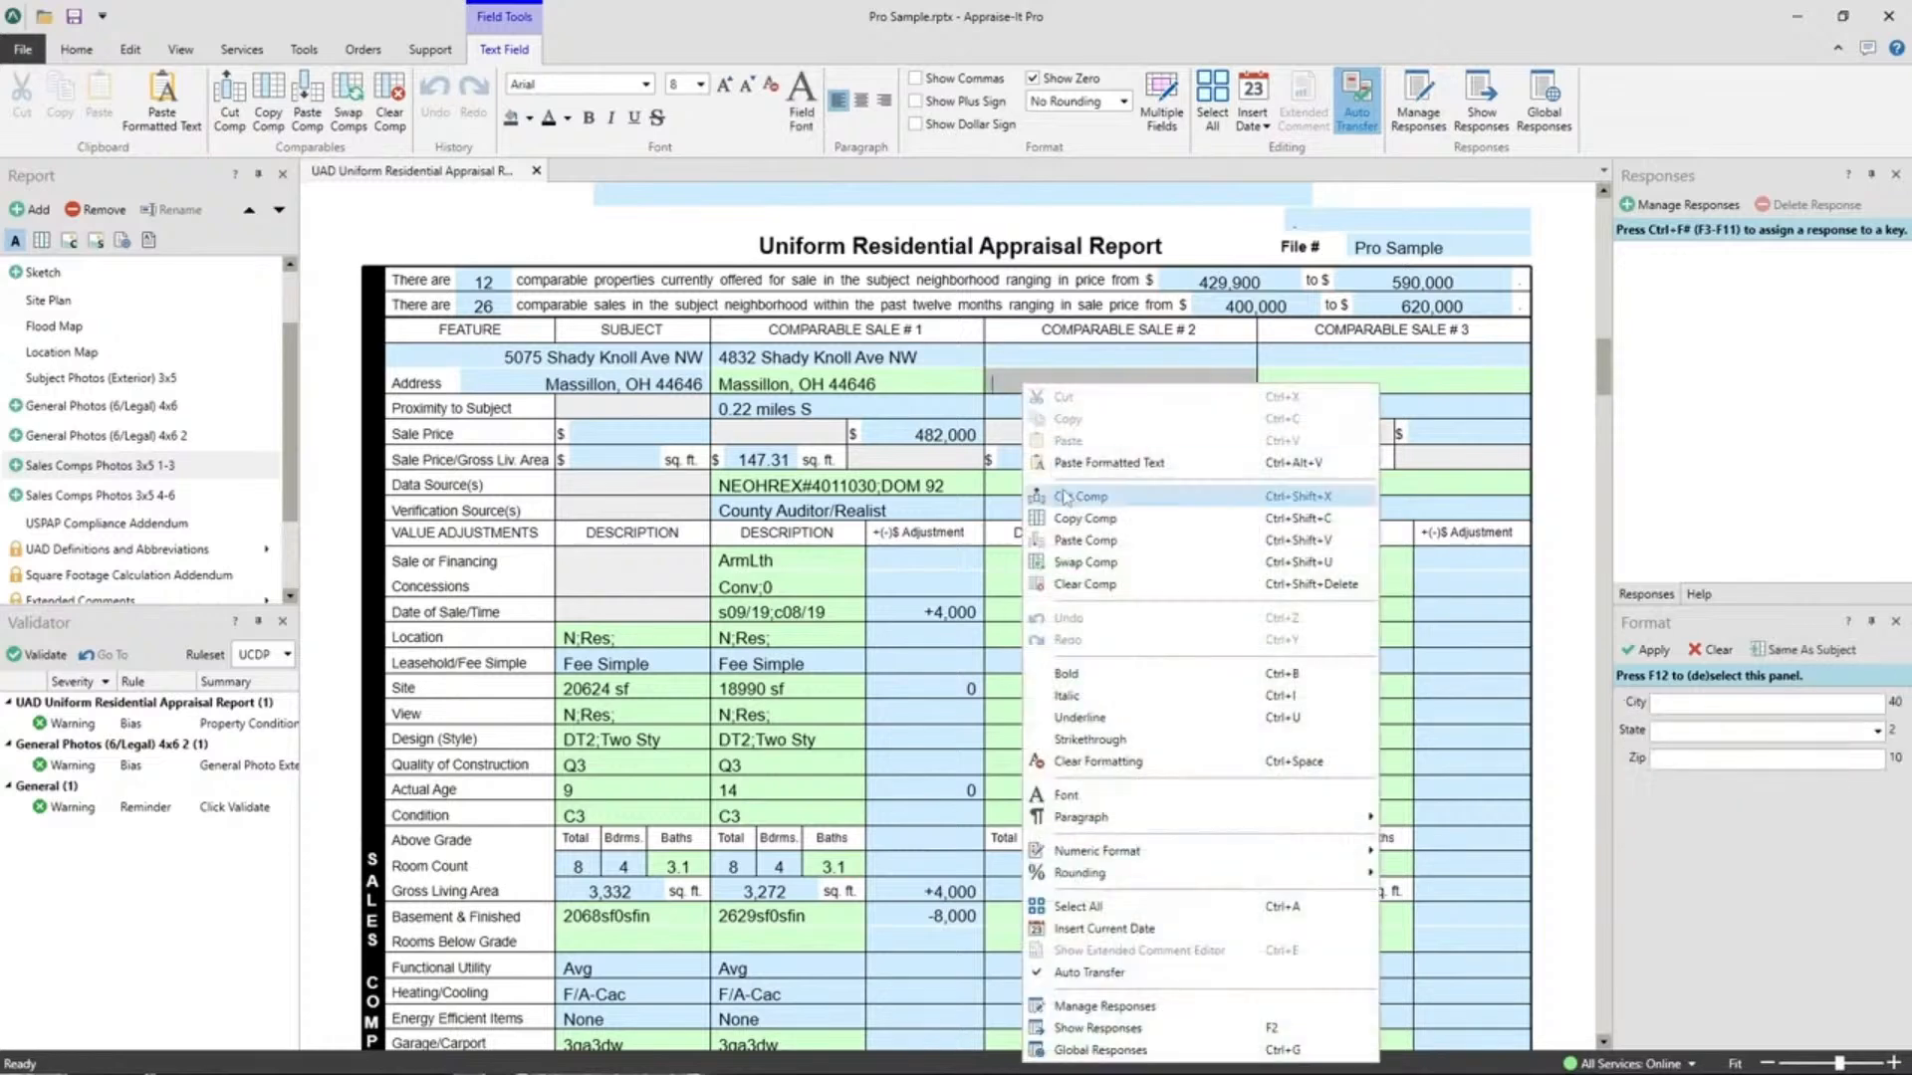
click(1081, 542)
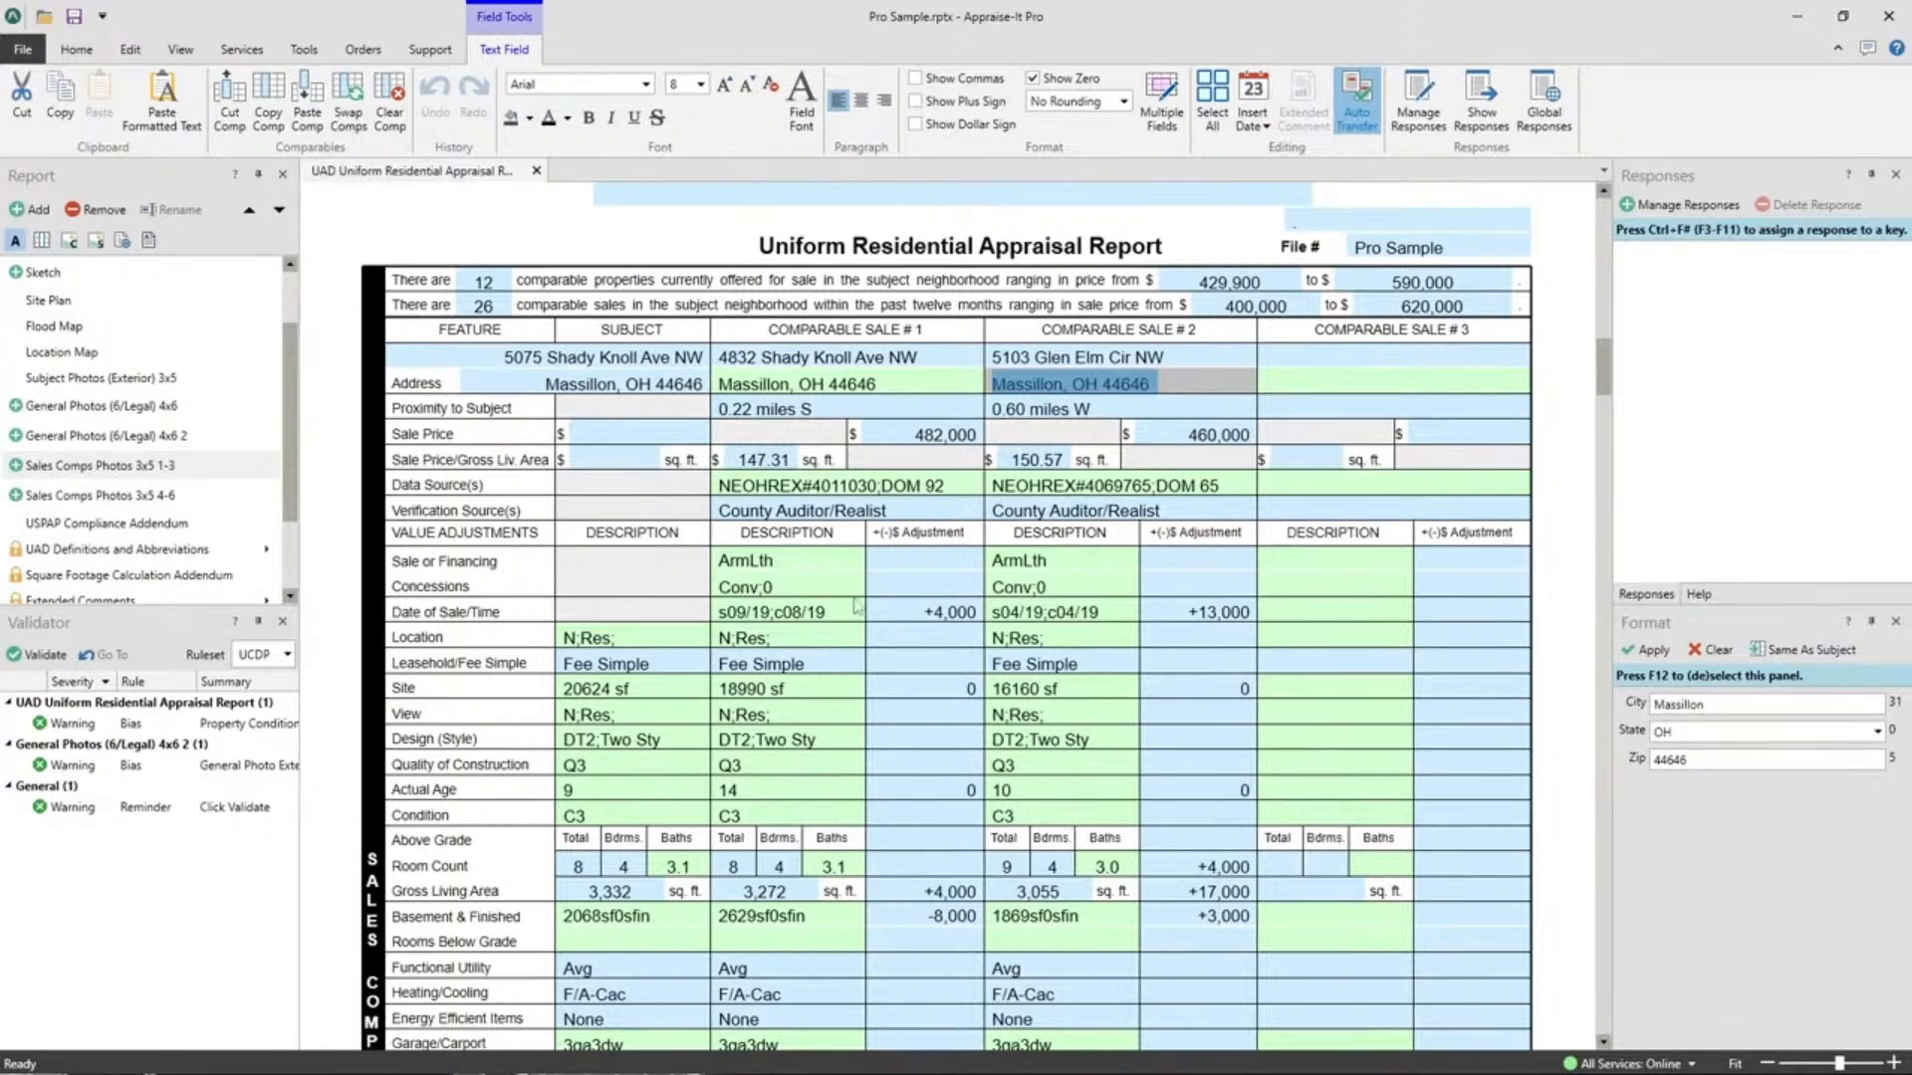
Duplicate Comparable Sale #2's 460,000 sale into Comparable Sale #3.
click(1057, 565)
right_click(1057, 565)
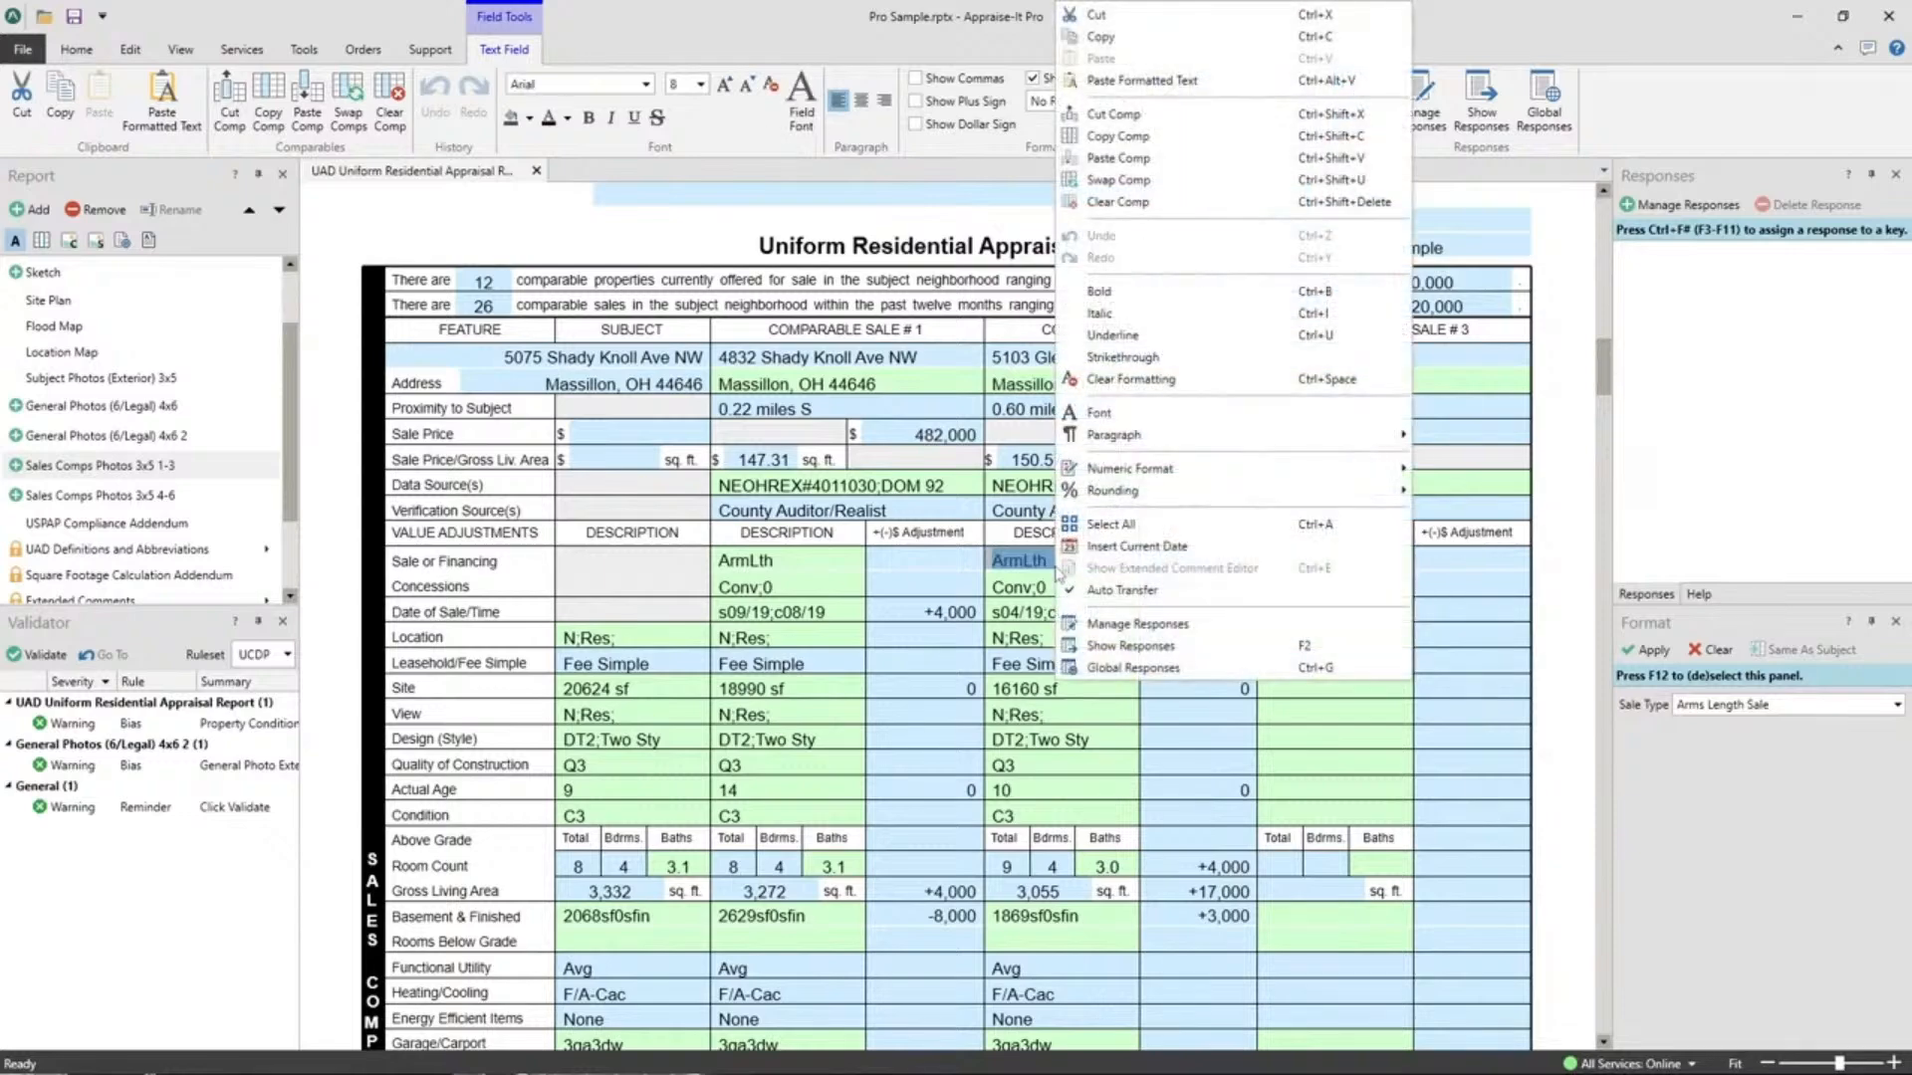
click(1330, 587)
right_click(1330, 588)
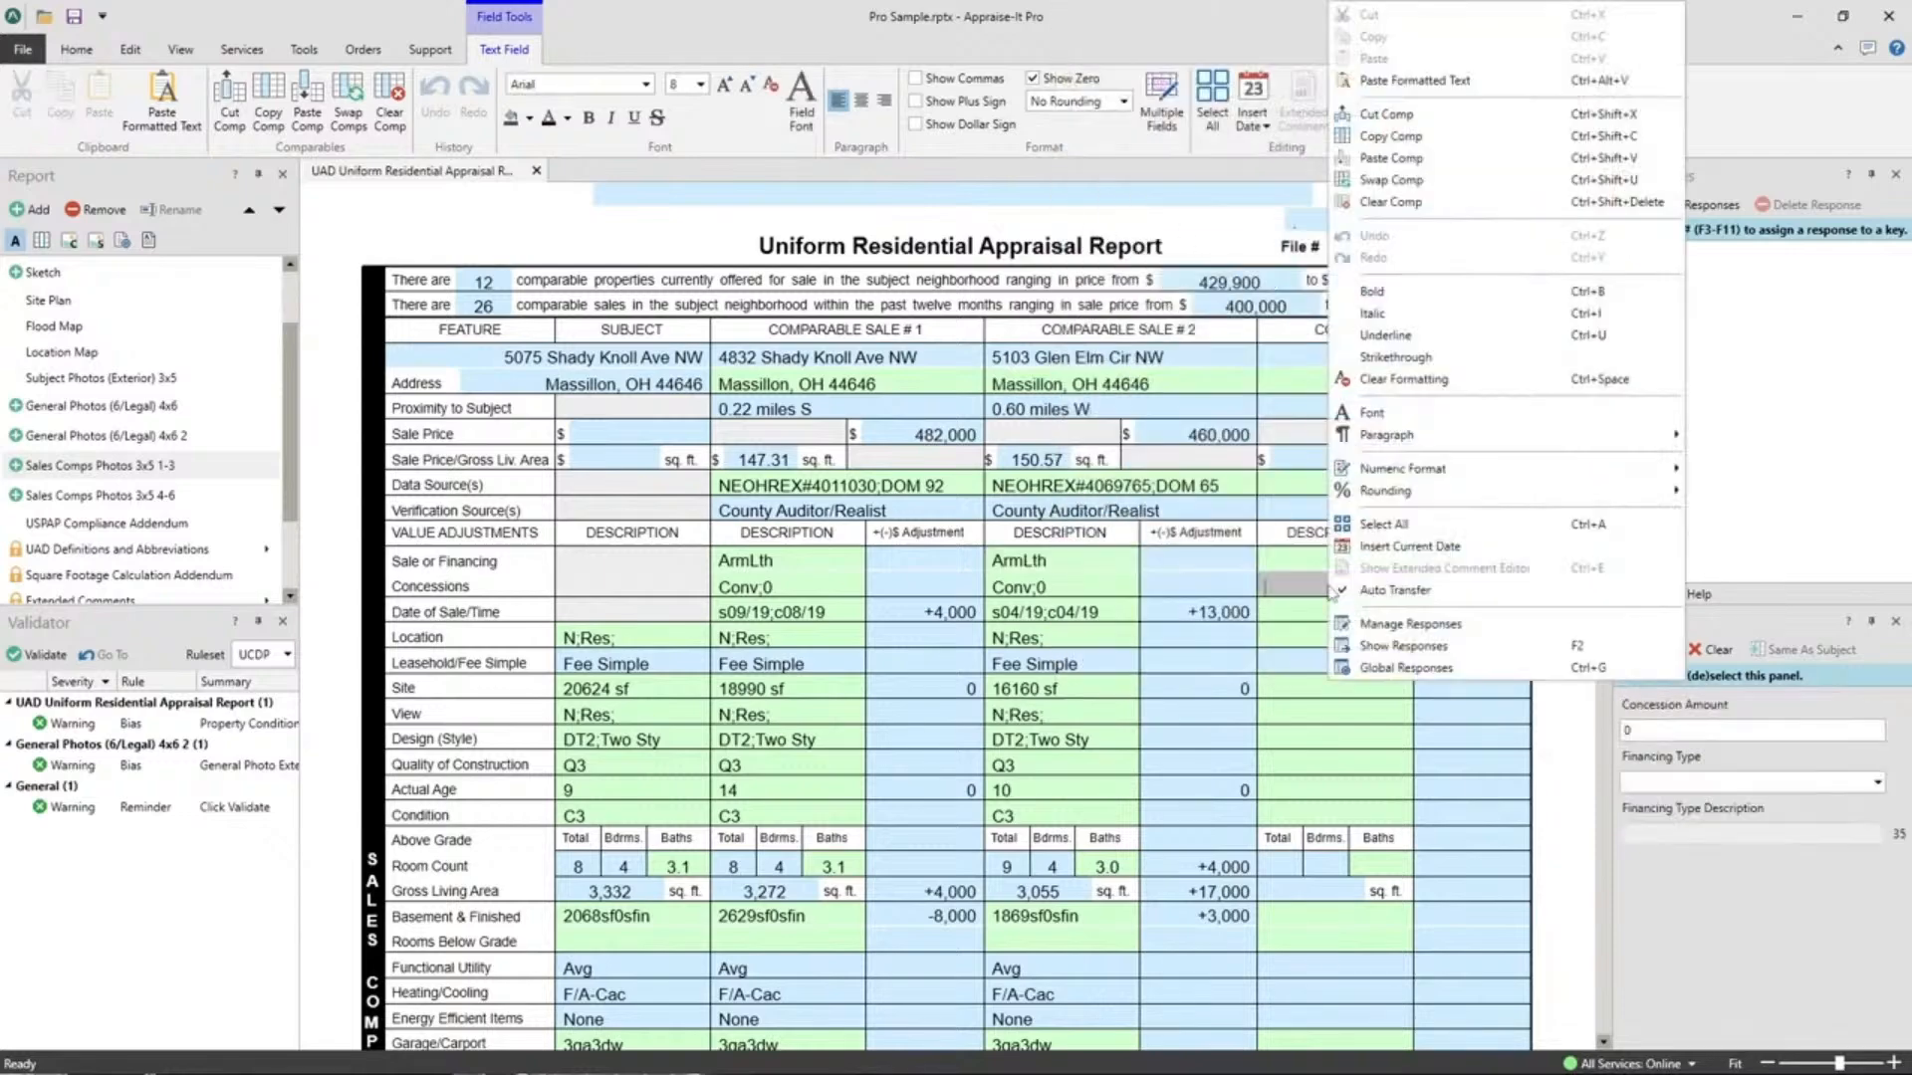
click(1406, 158)
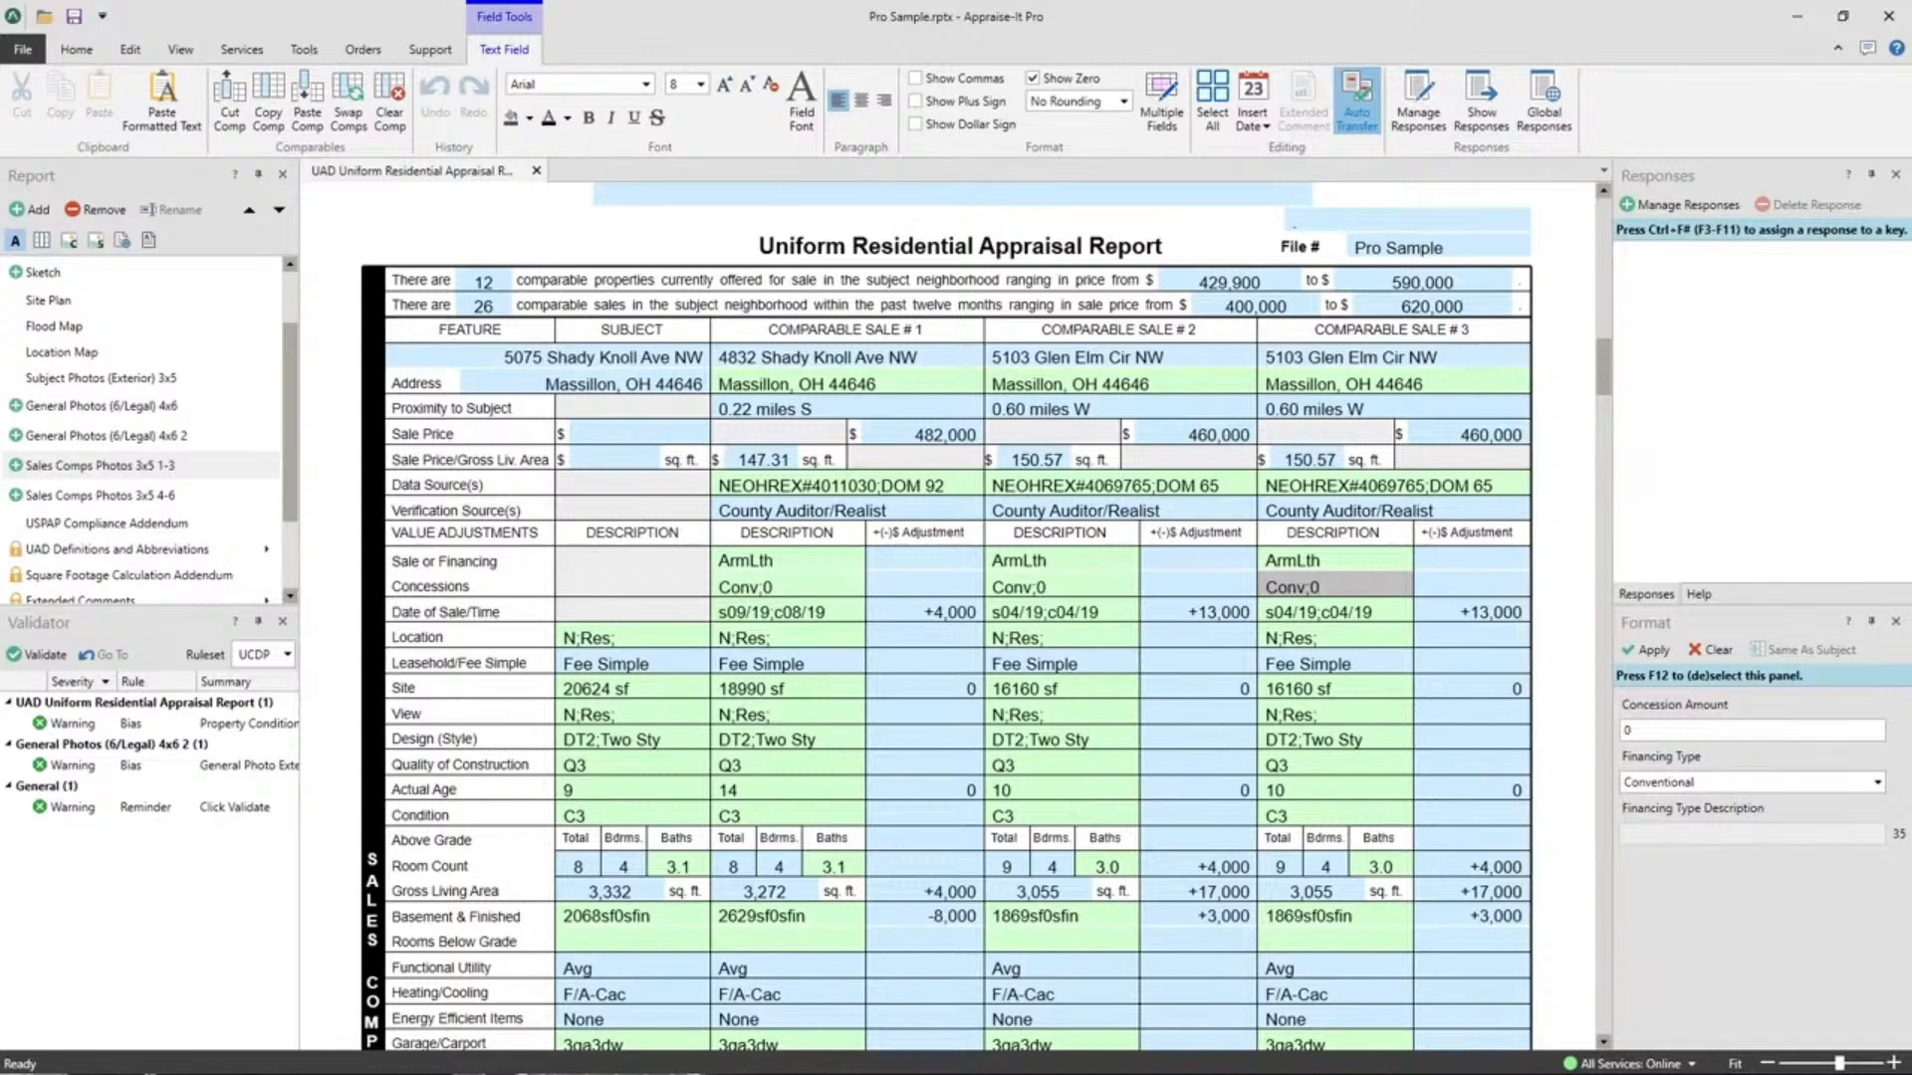
Open the saved-report Search page in the File backstage.
click(24, 47)
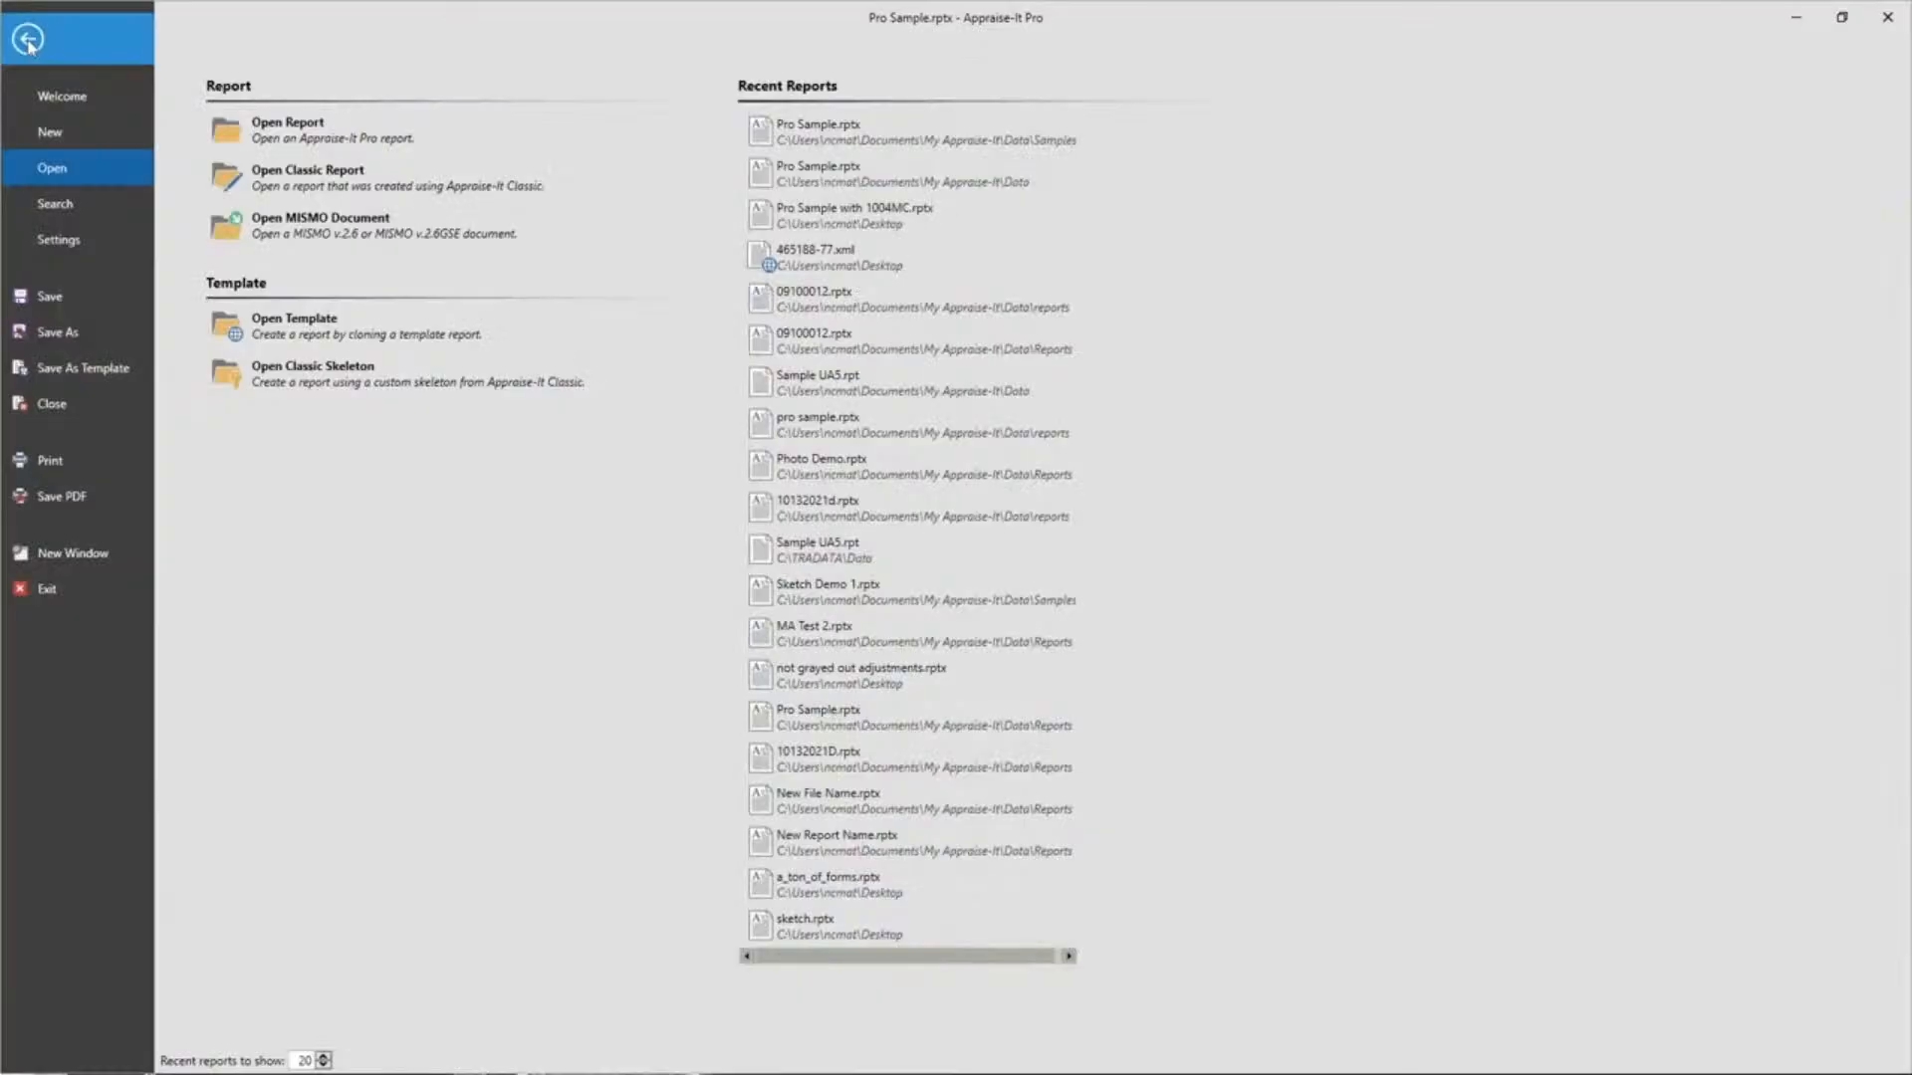
click(54, 203)
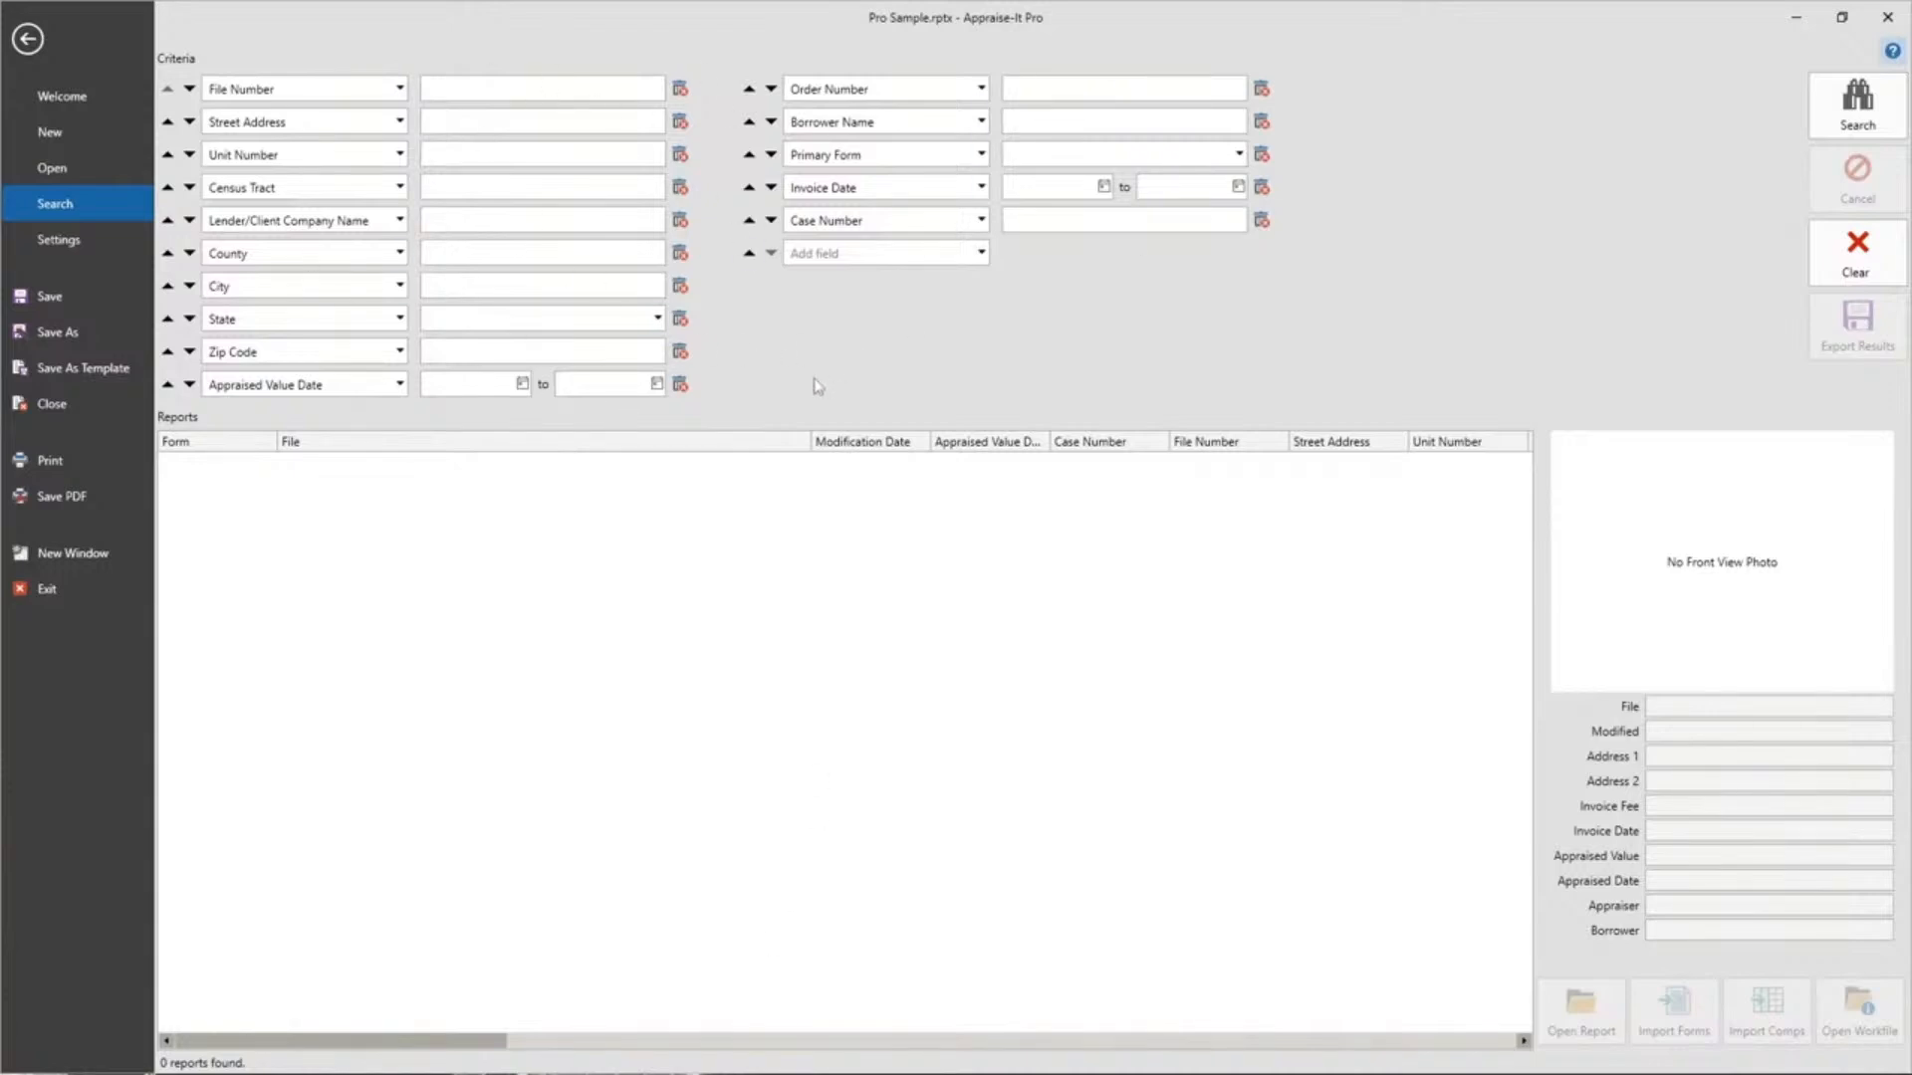
Remove the State criterion and change Order Number to Owner Name.
click(680, 321)
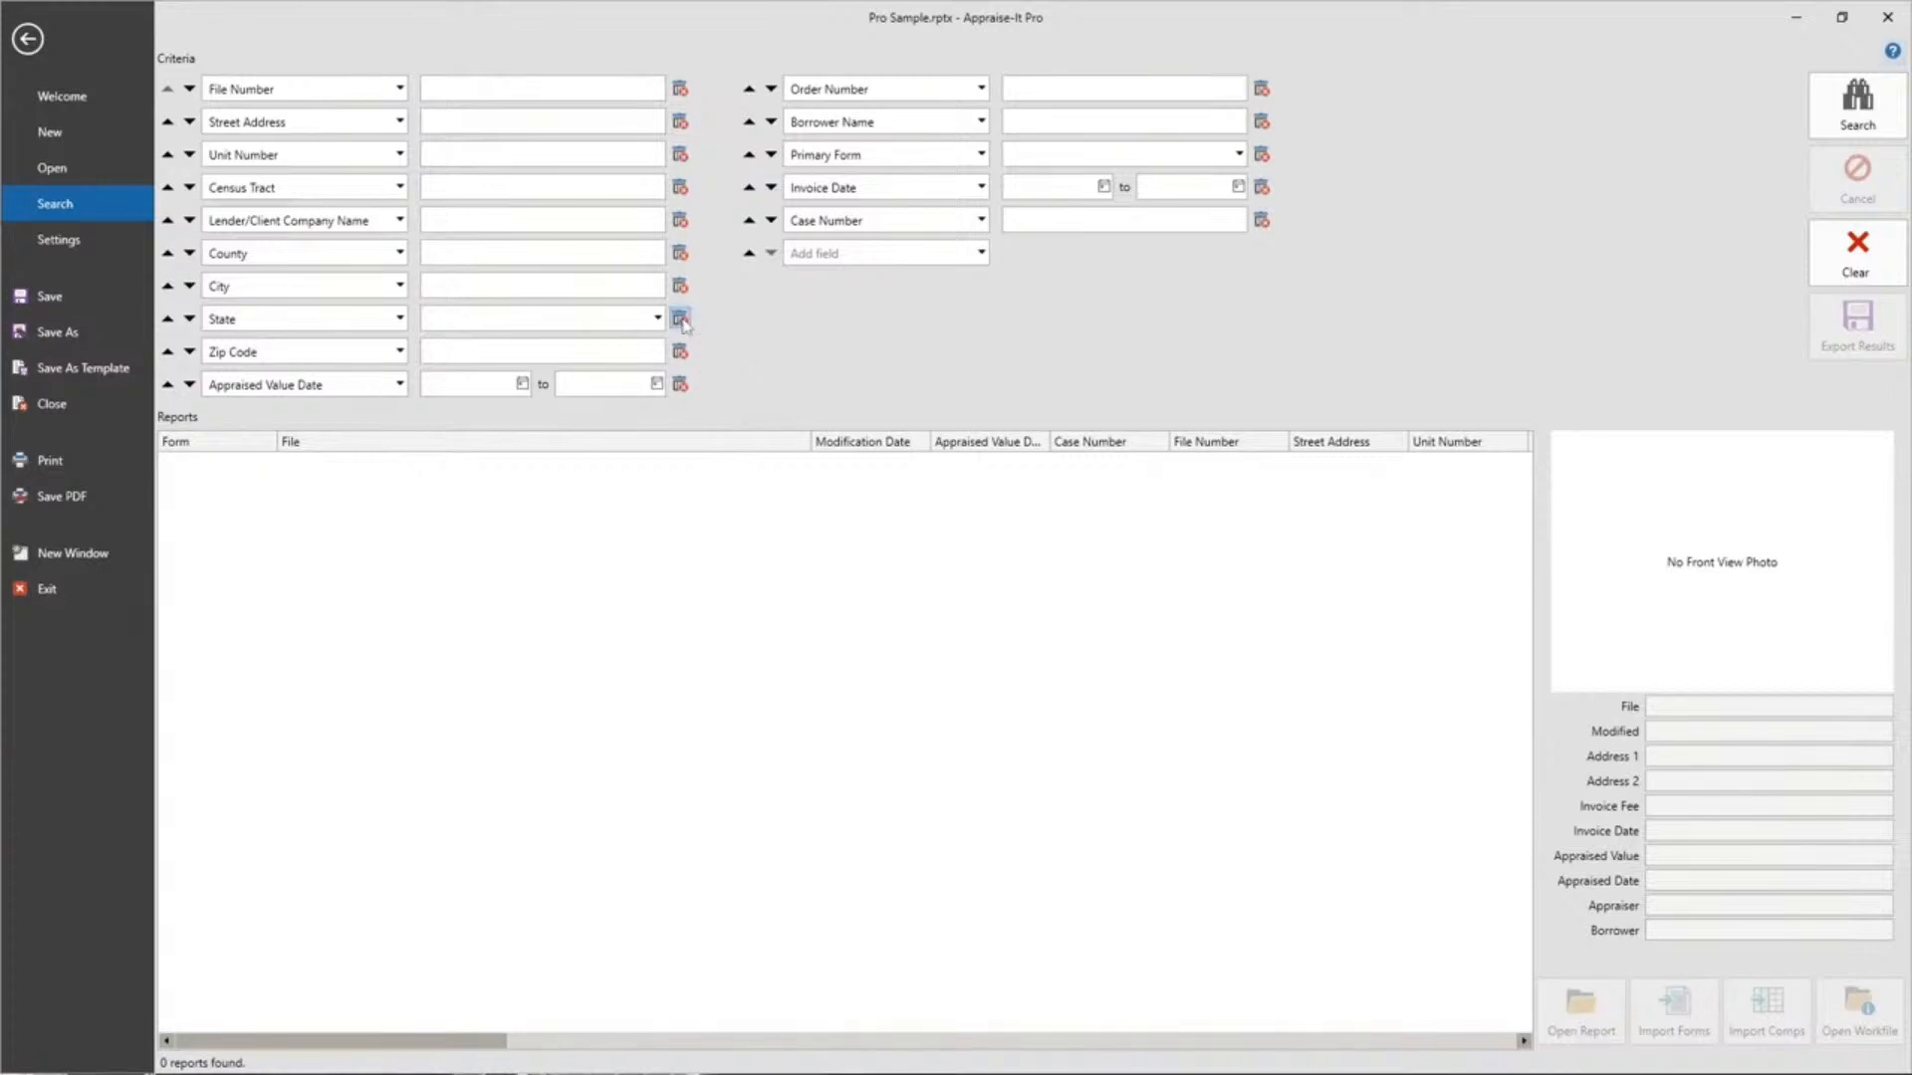
click(1013, 589)
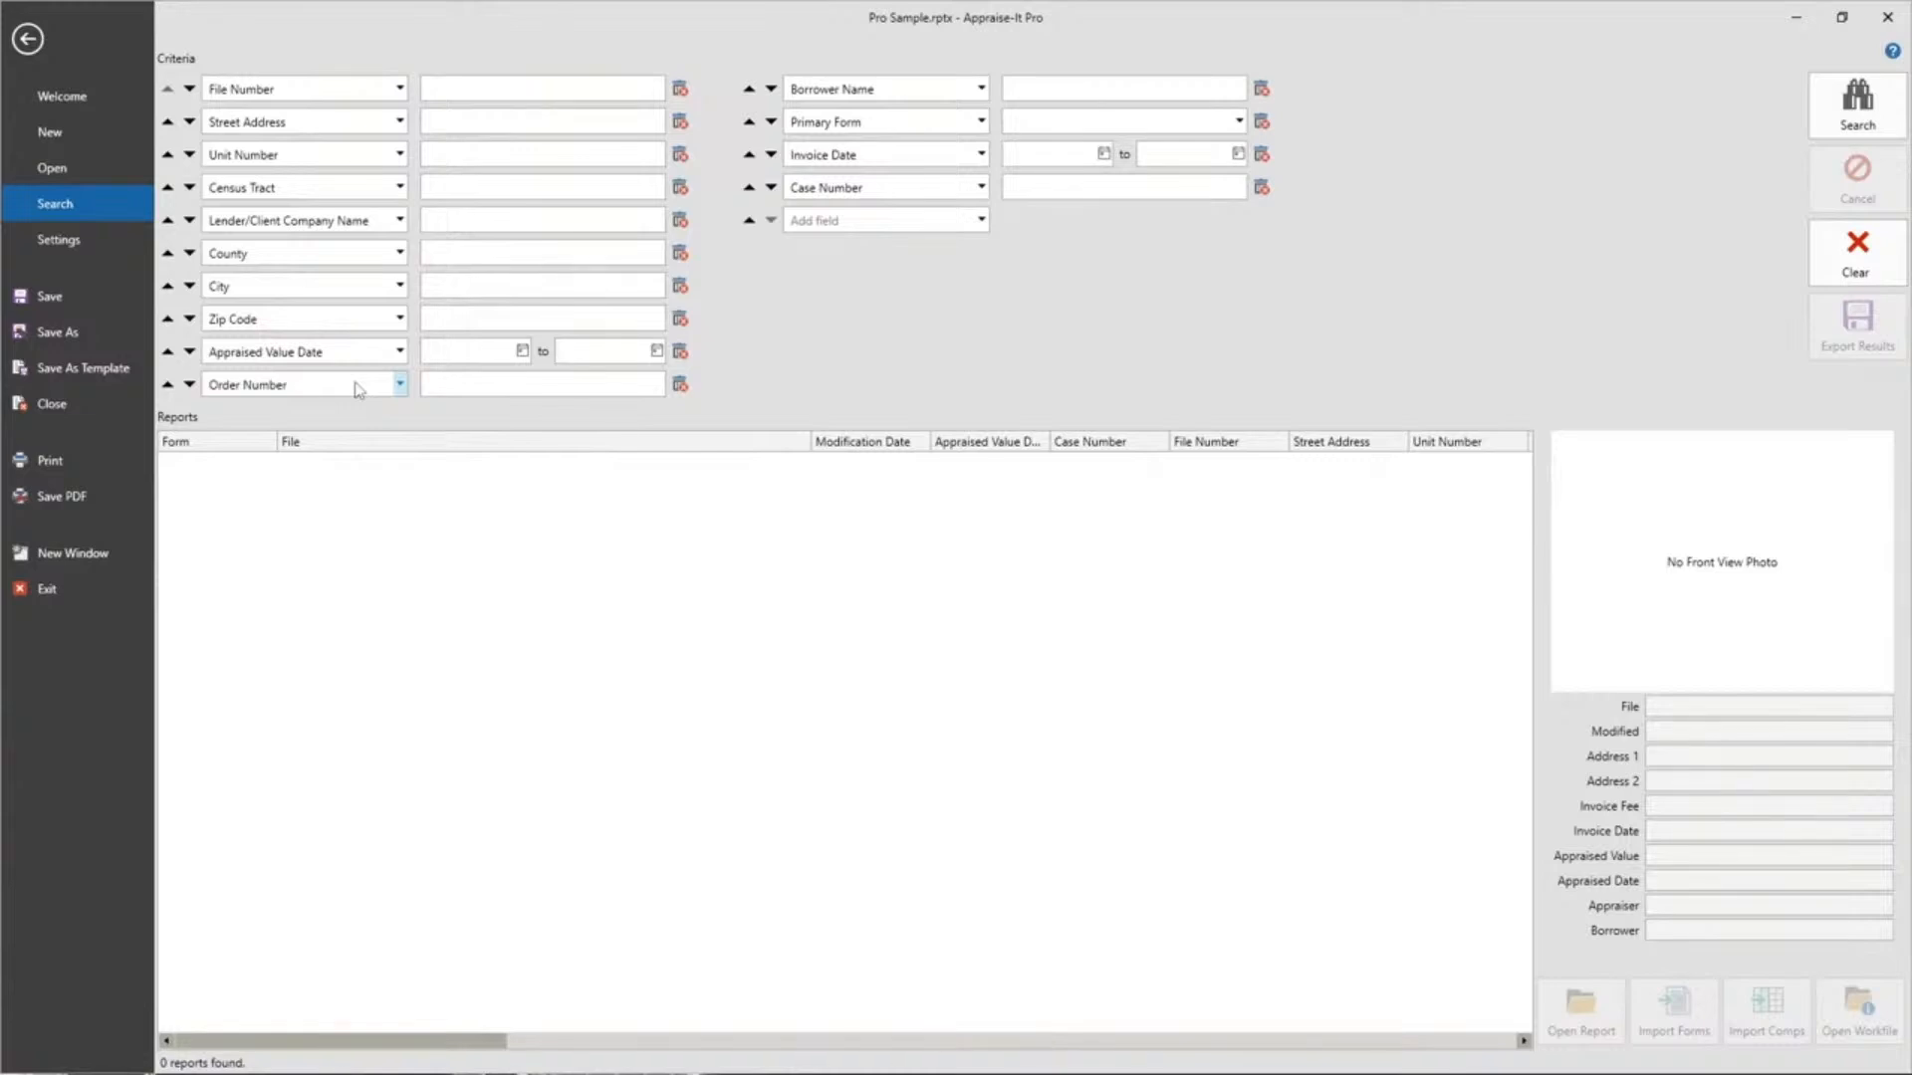
click(398, 386)
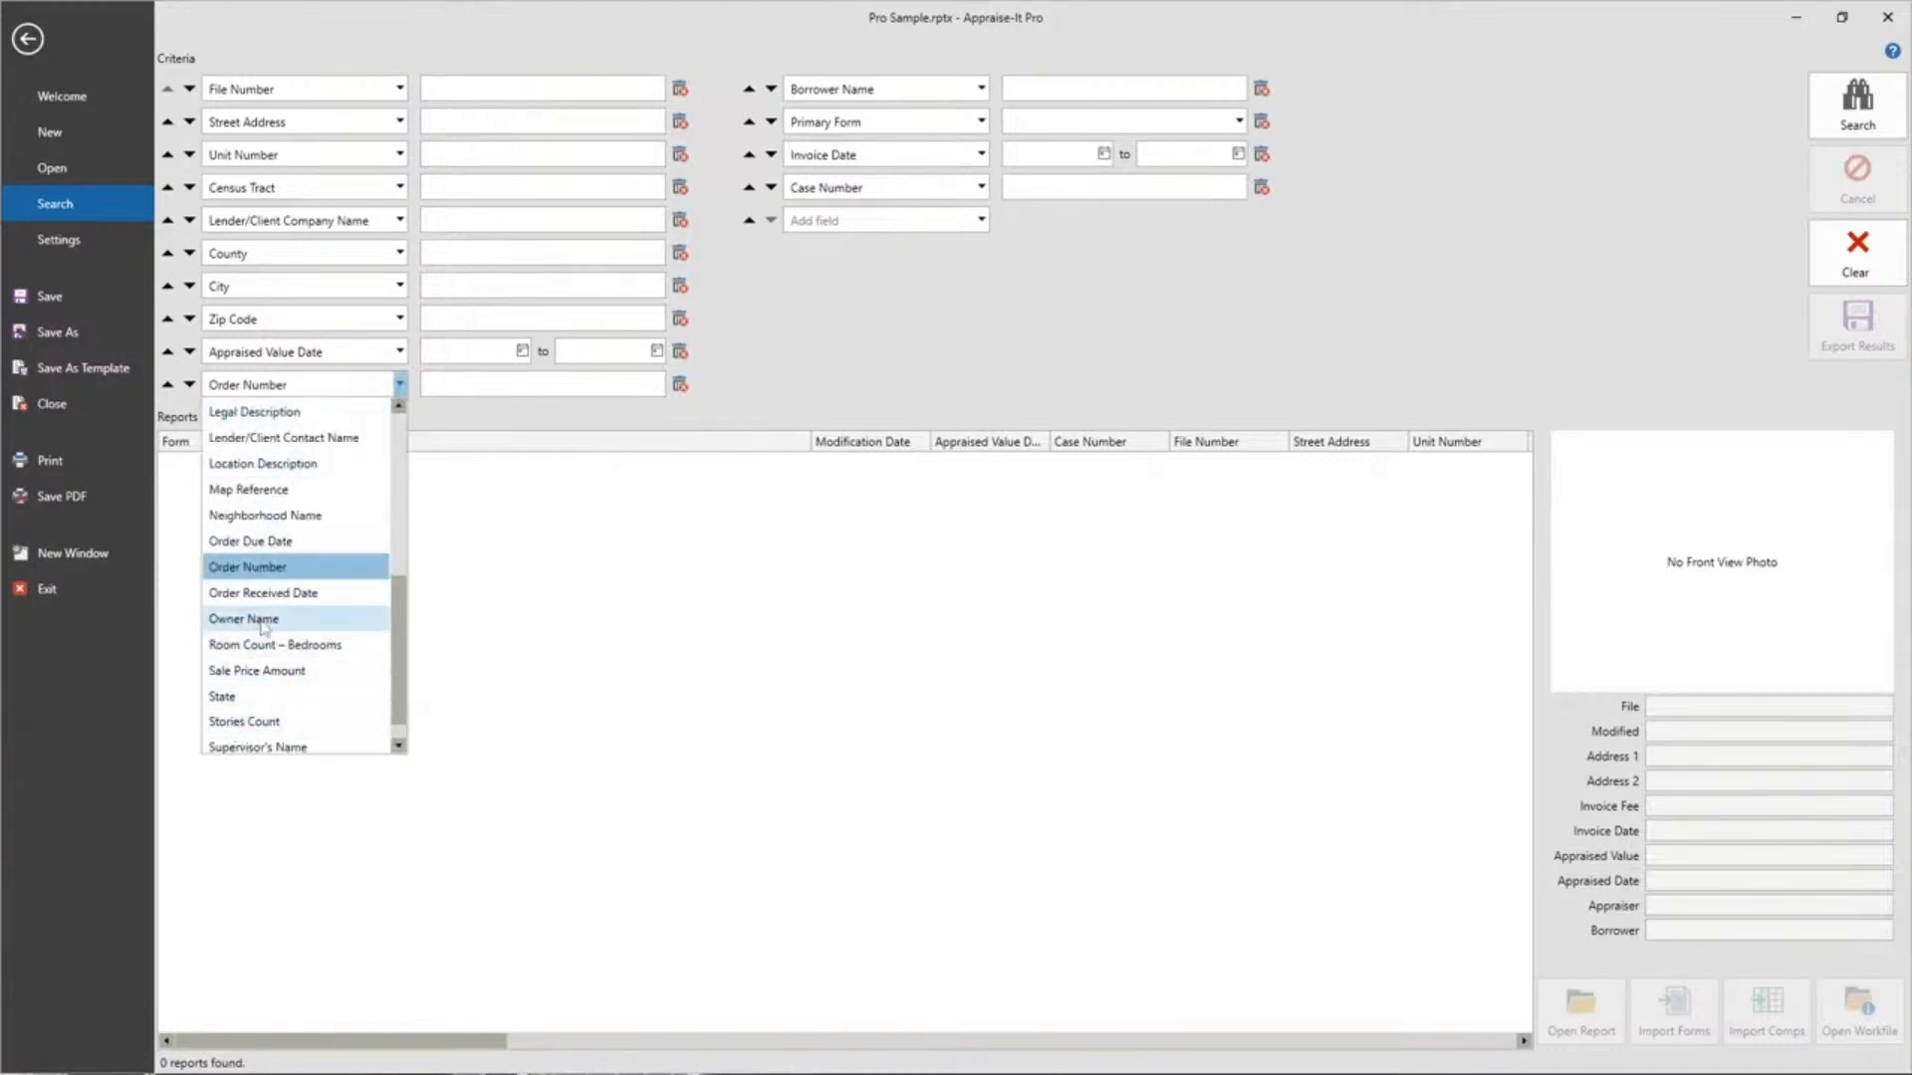
click(264, 621)
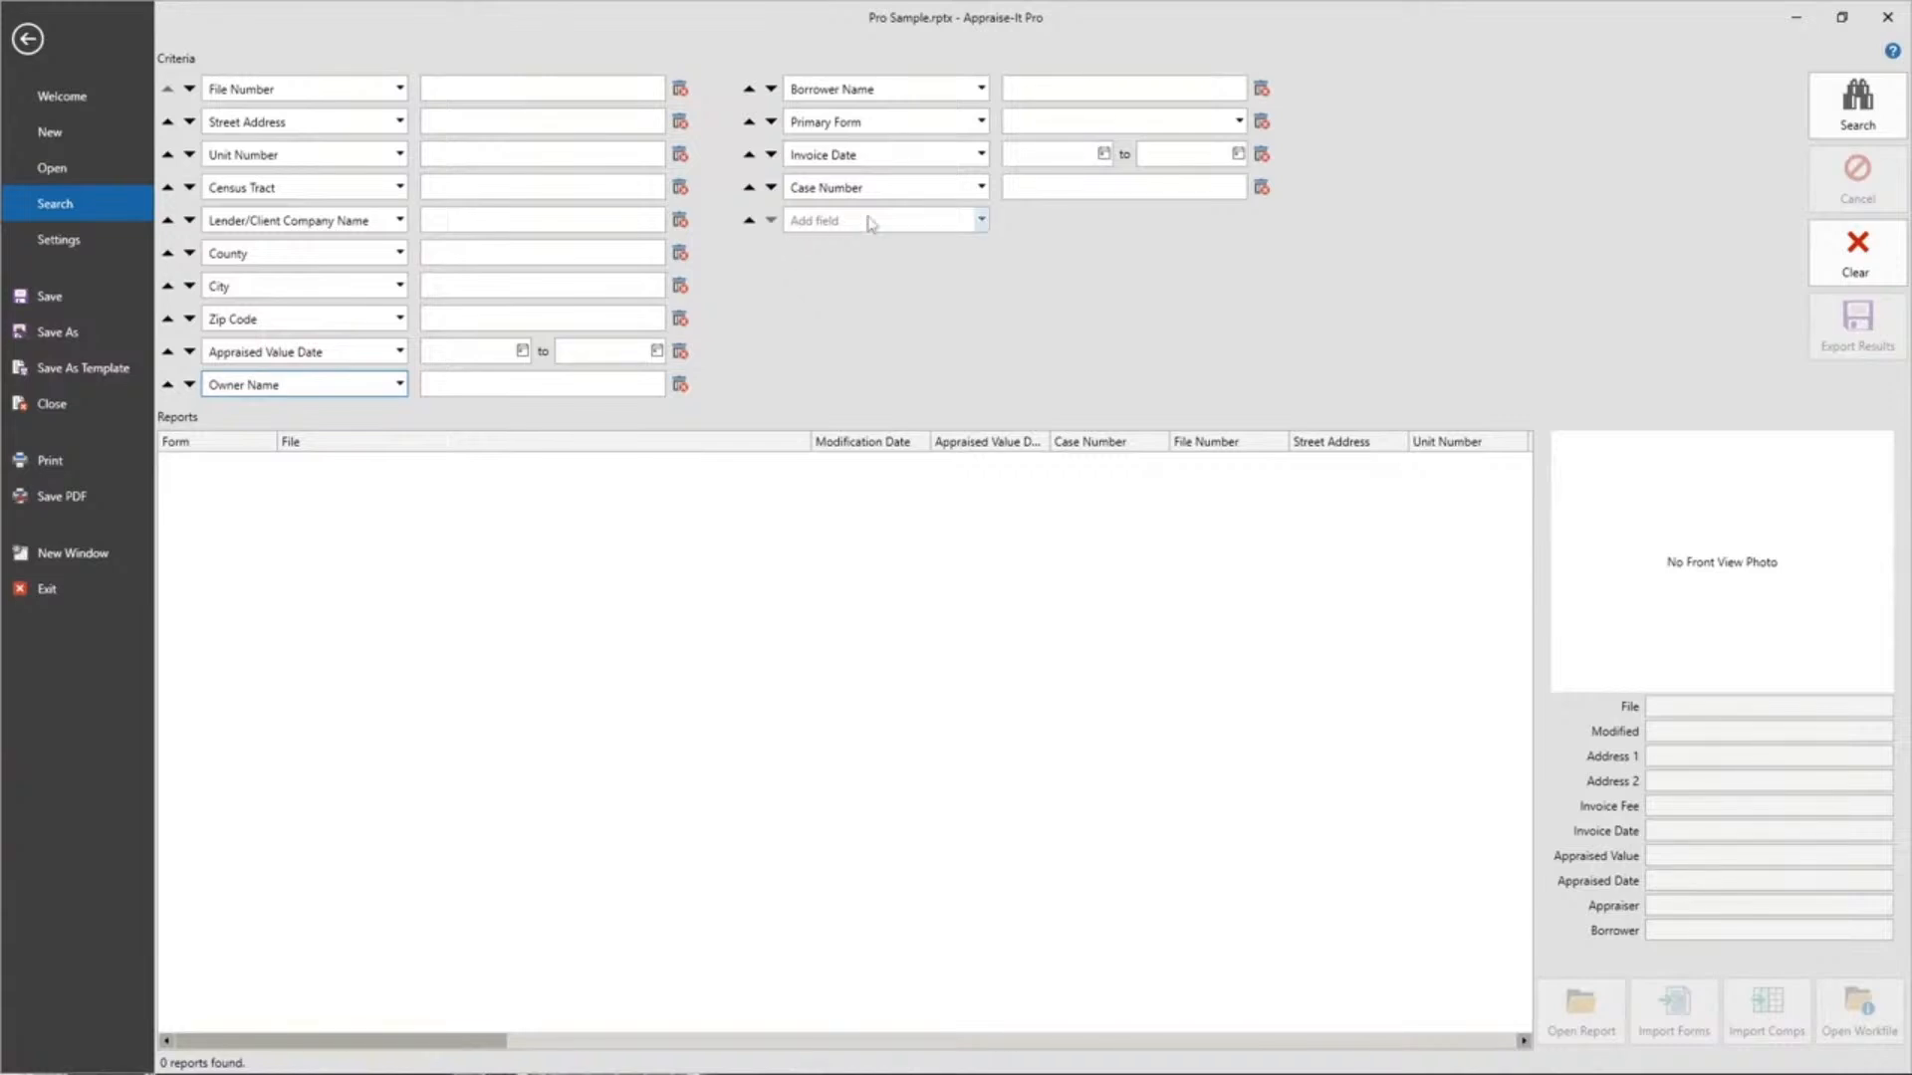
Add a new search criterion and set its field to State.
click(983, 221)
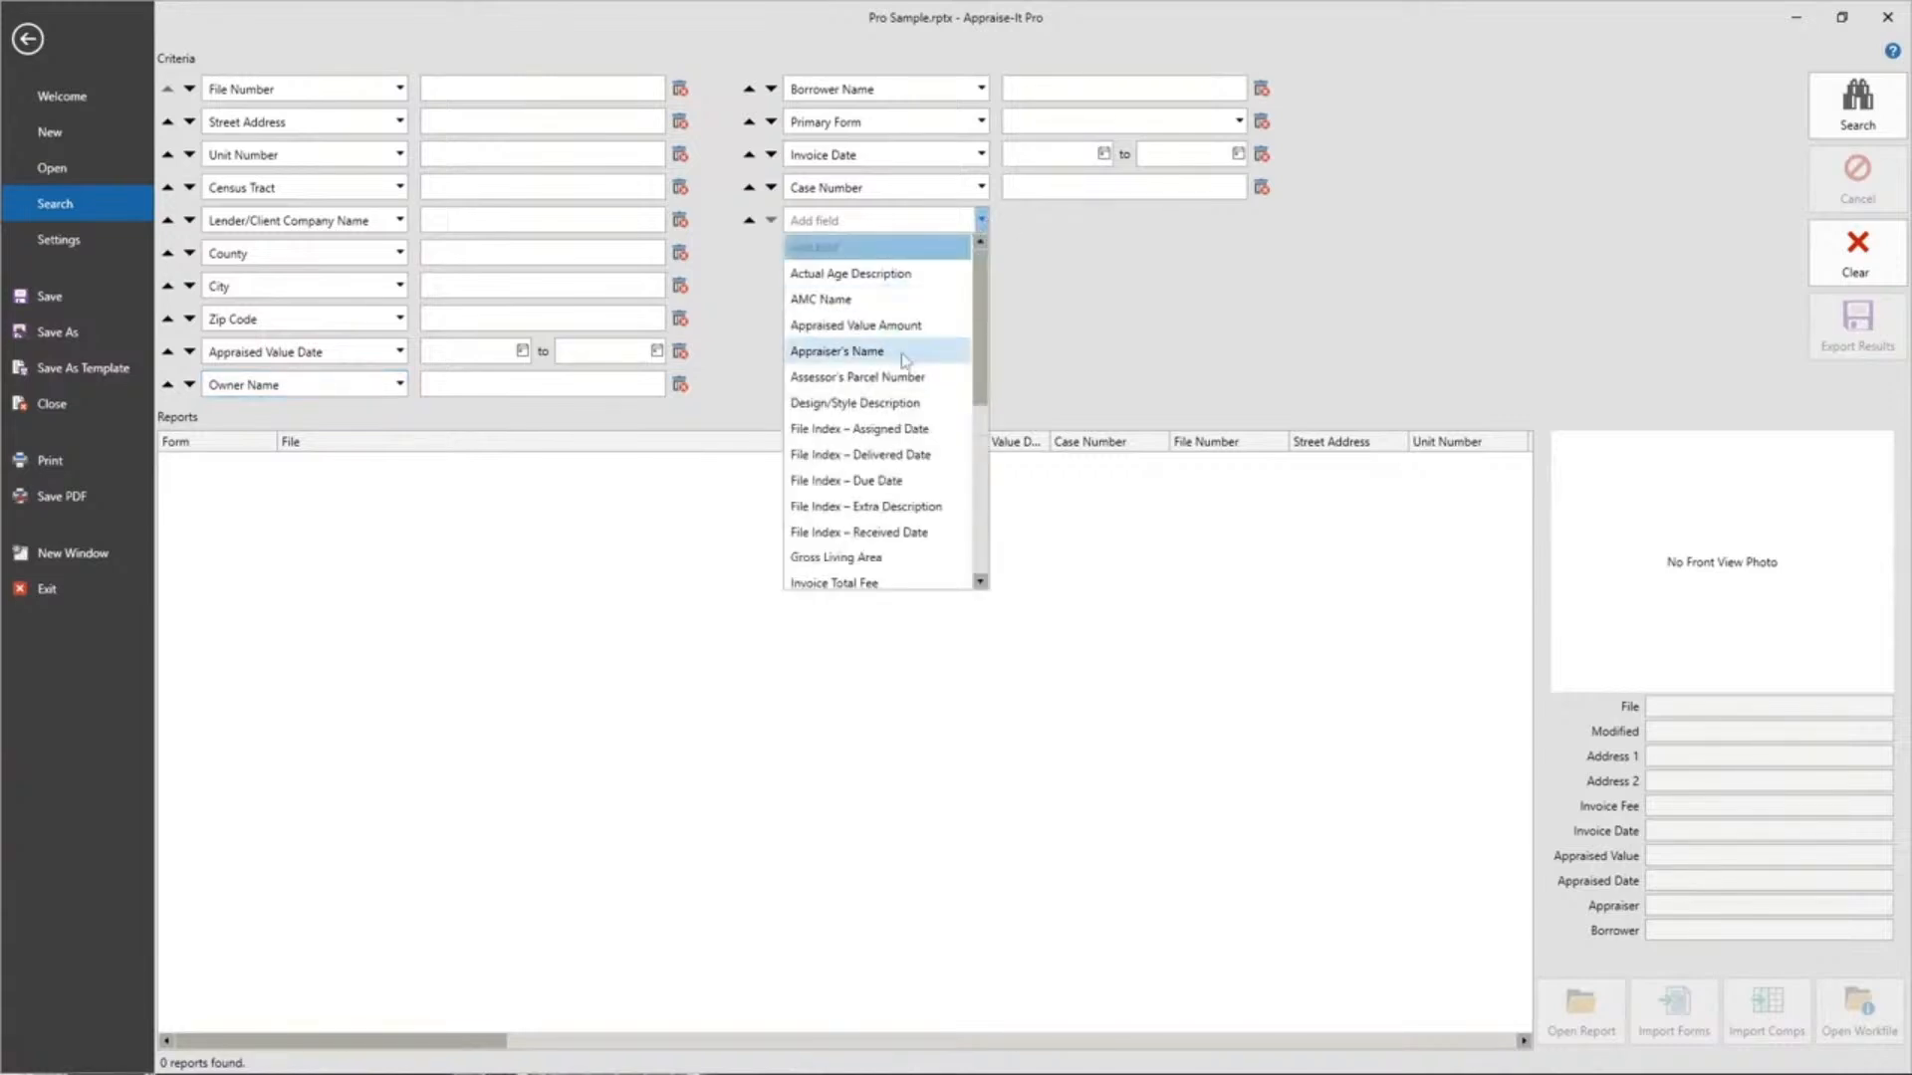
scroll(901, 360, down, 3)
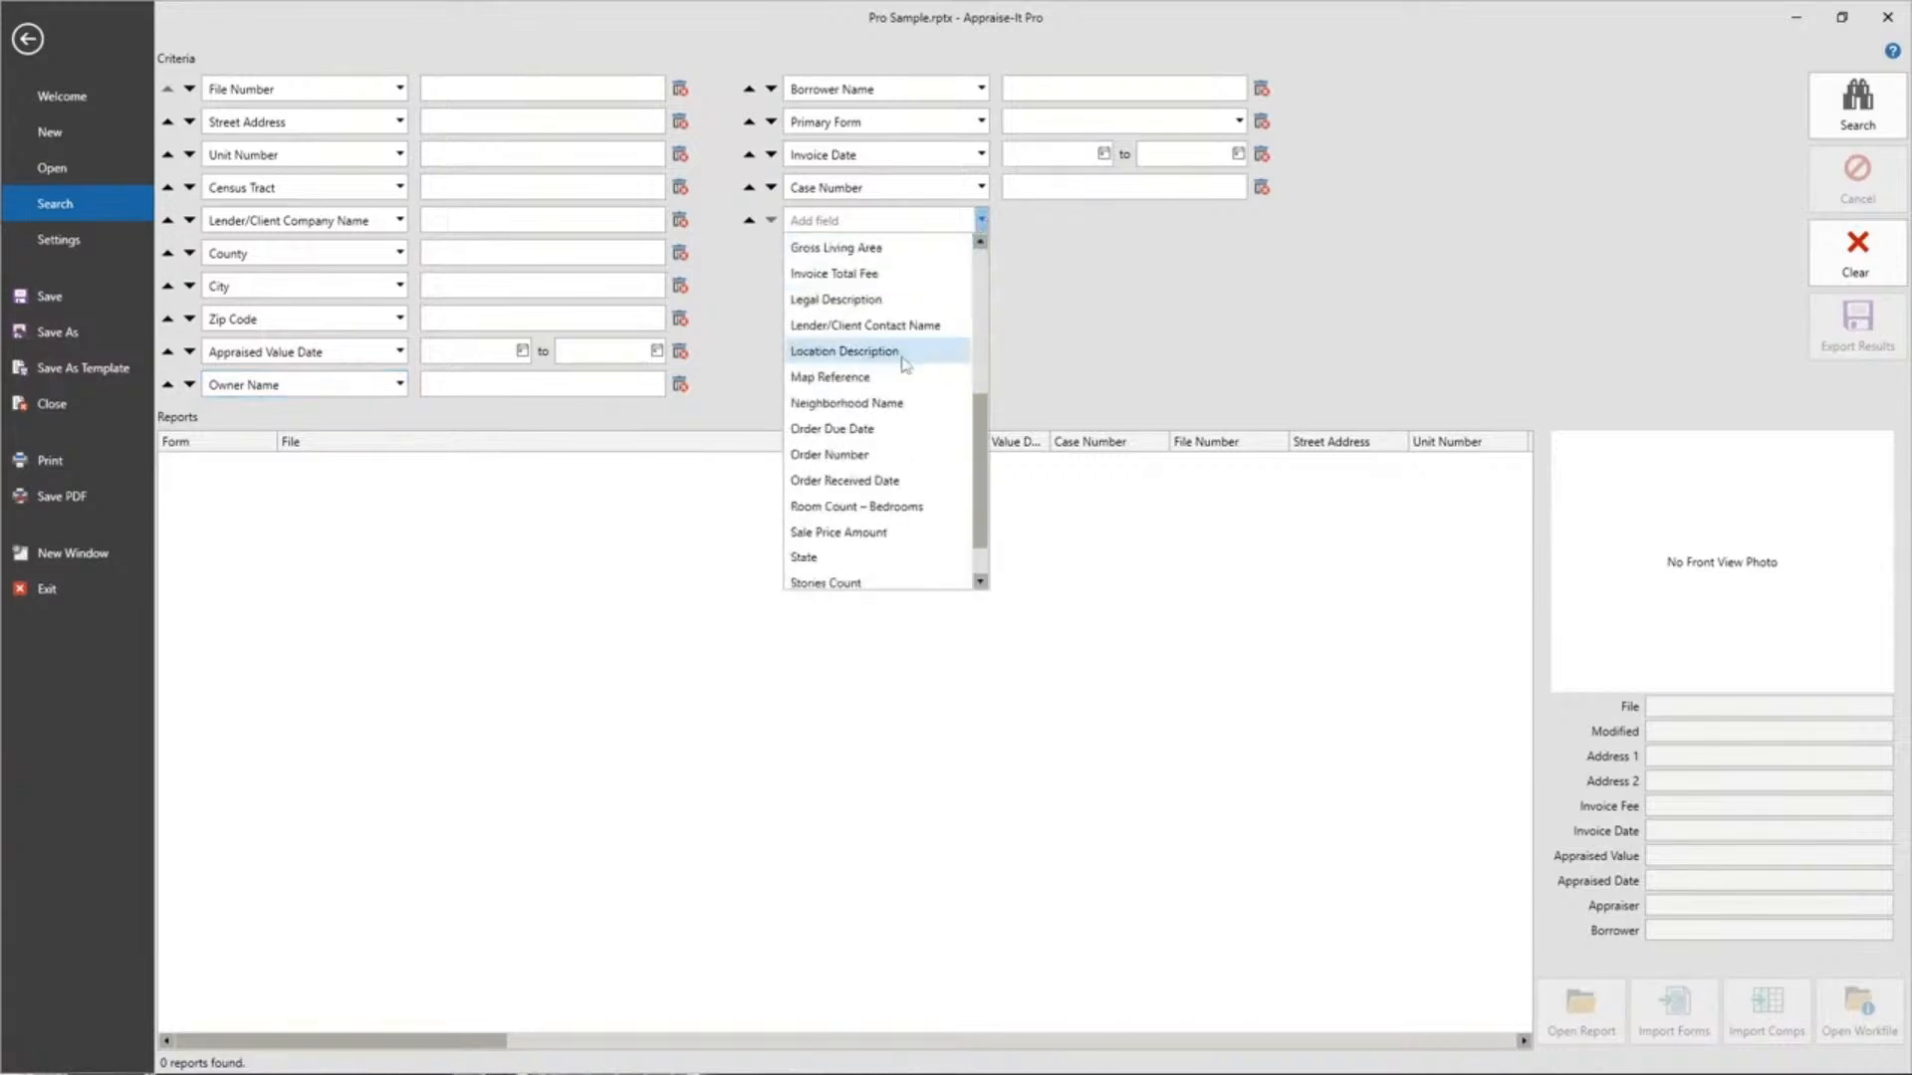
click(836, 583)
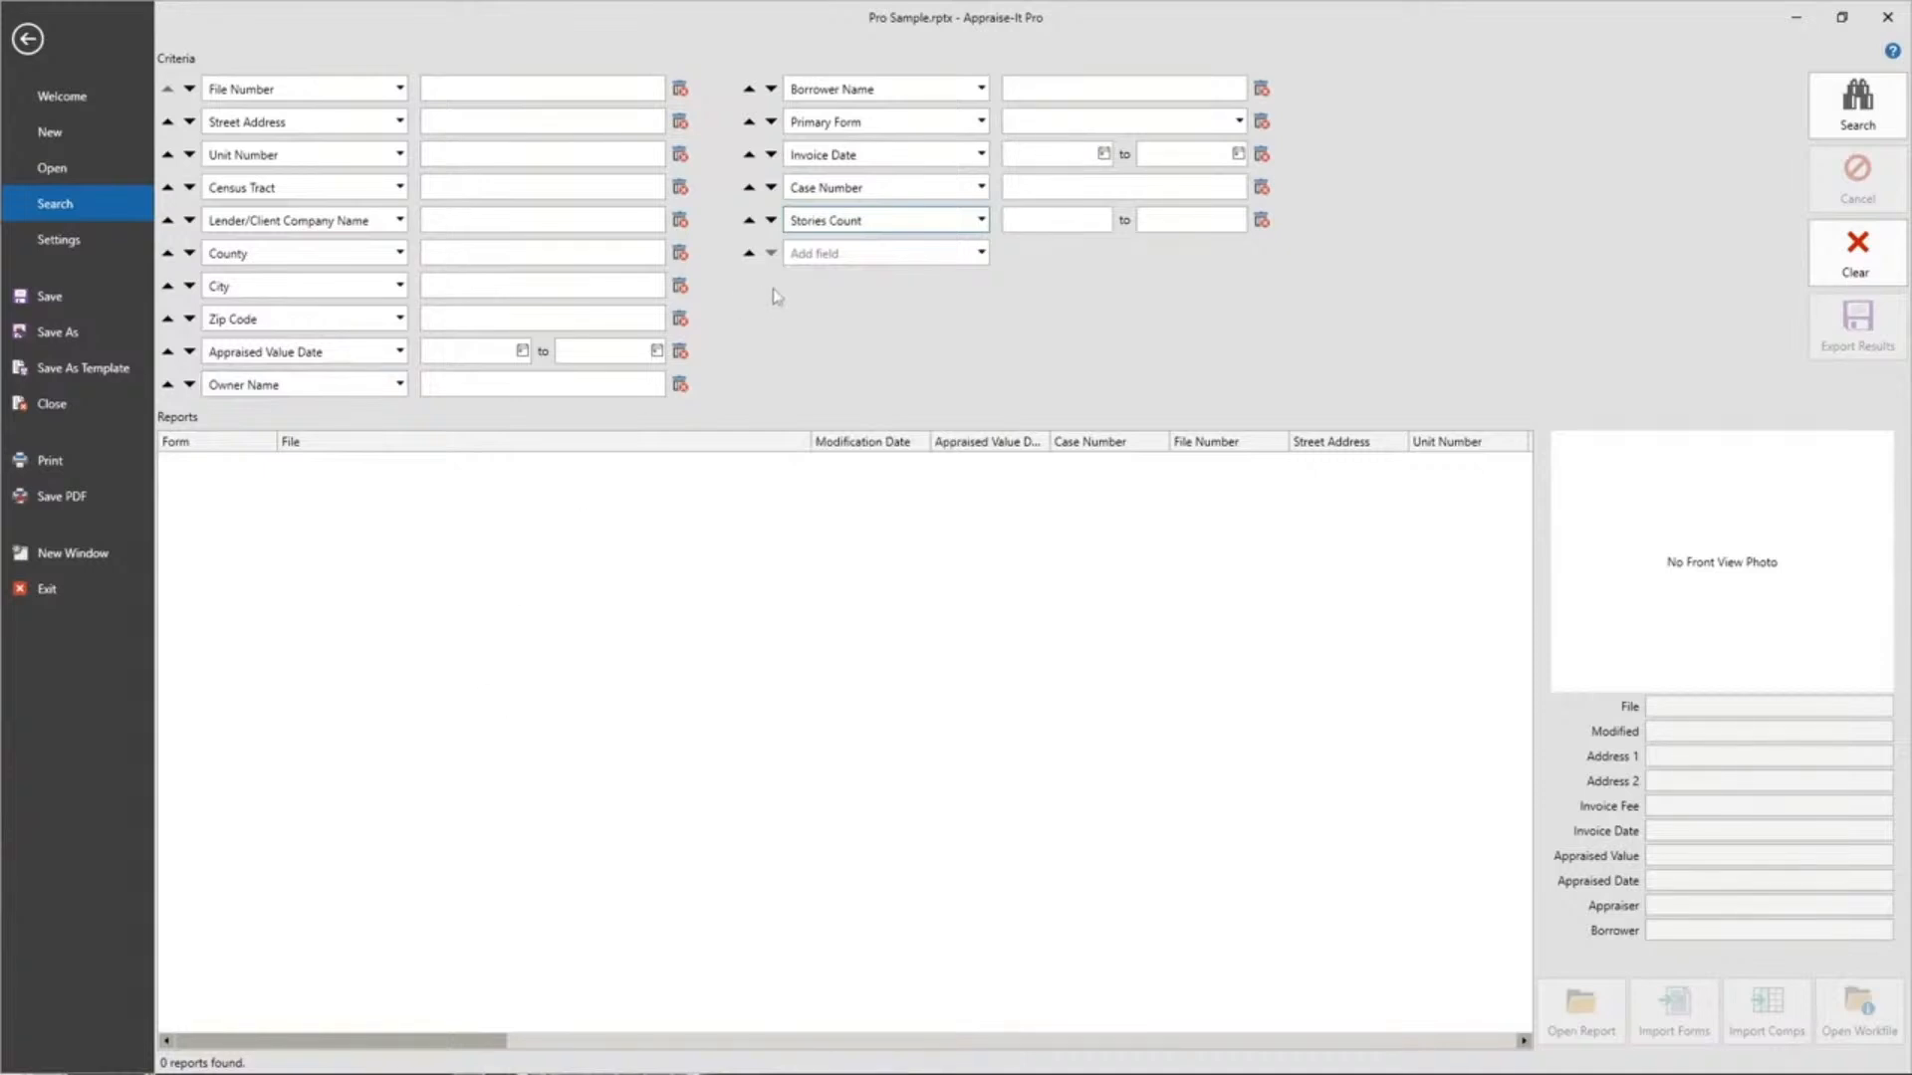
click(890, 222)
scroll(826, 538, up, 1)
click(808, 535)
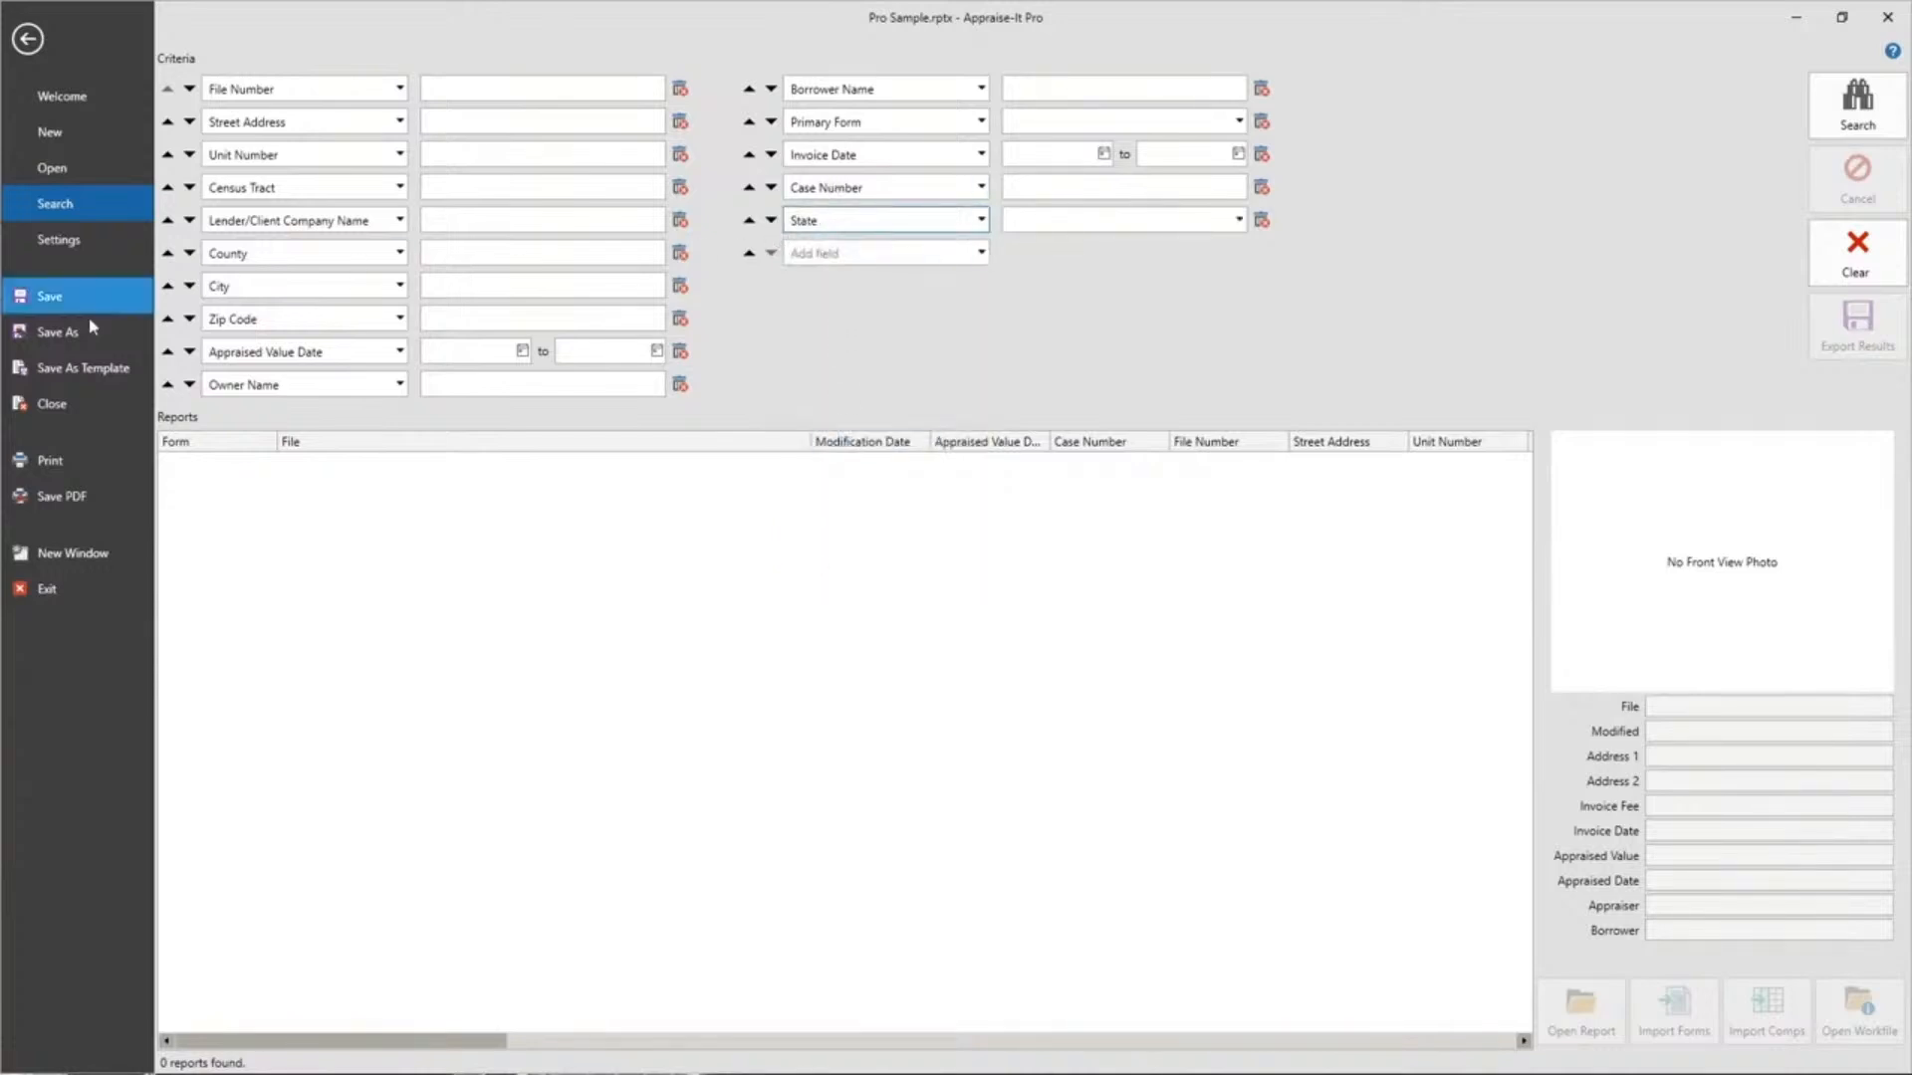
Move the State criterion up until it sits just above Zip Code.
click(747, 220)
click(748, 187)
click(748, 155)
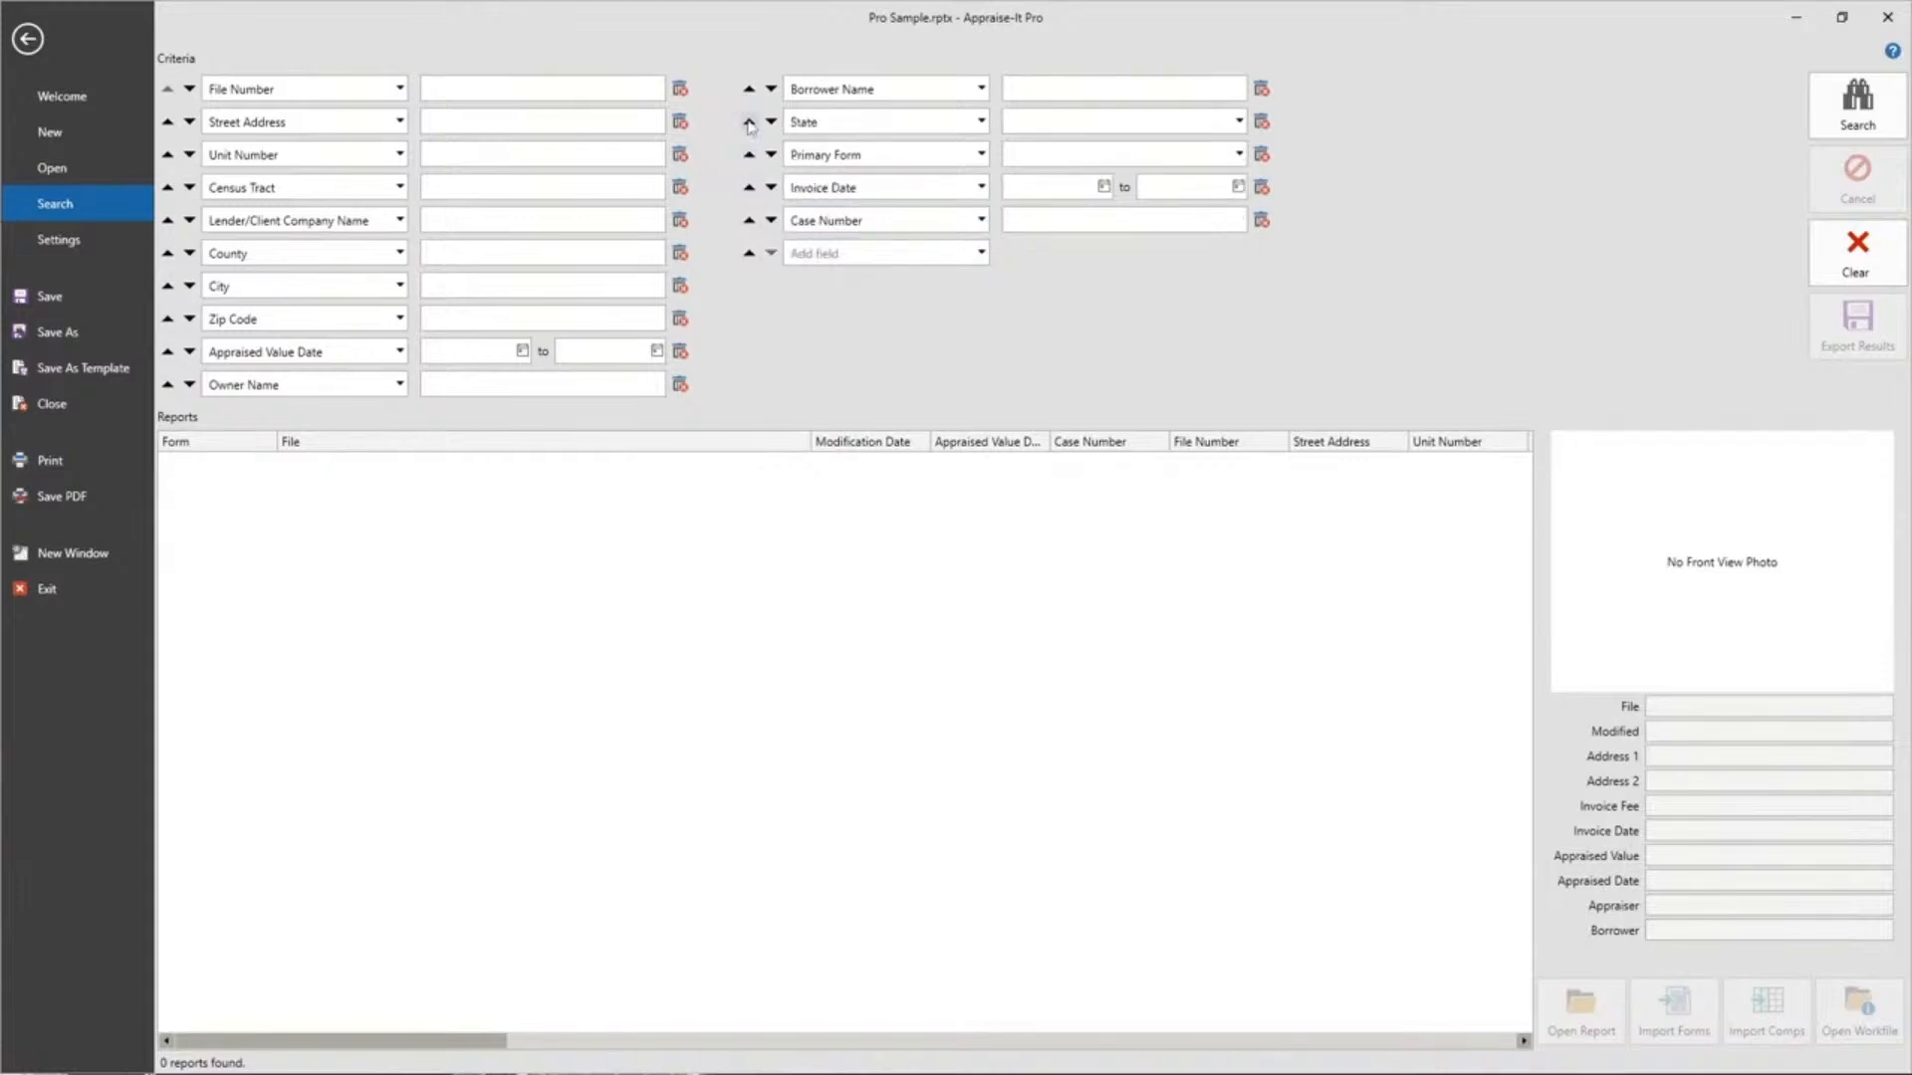
click(748, 122)
click(749, 90)
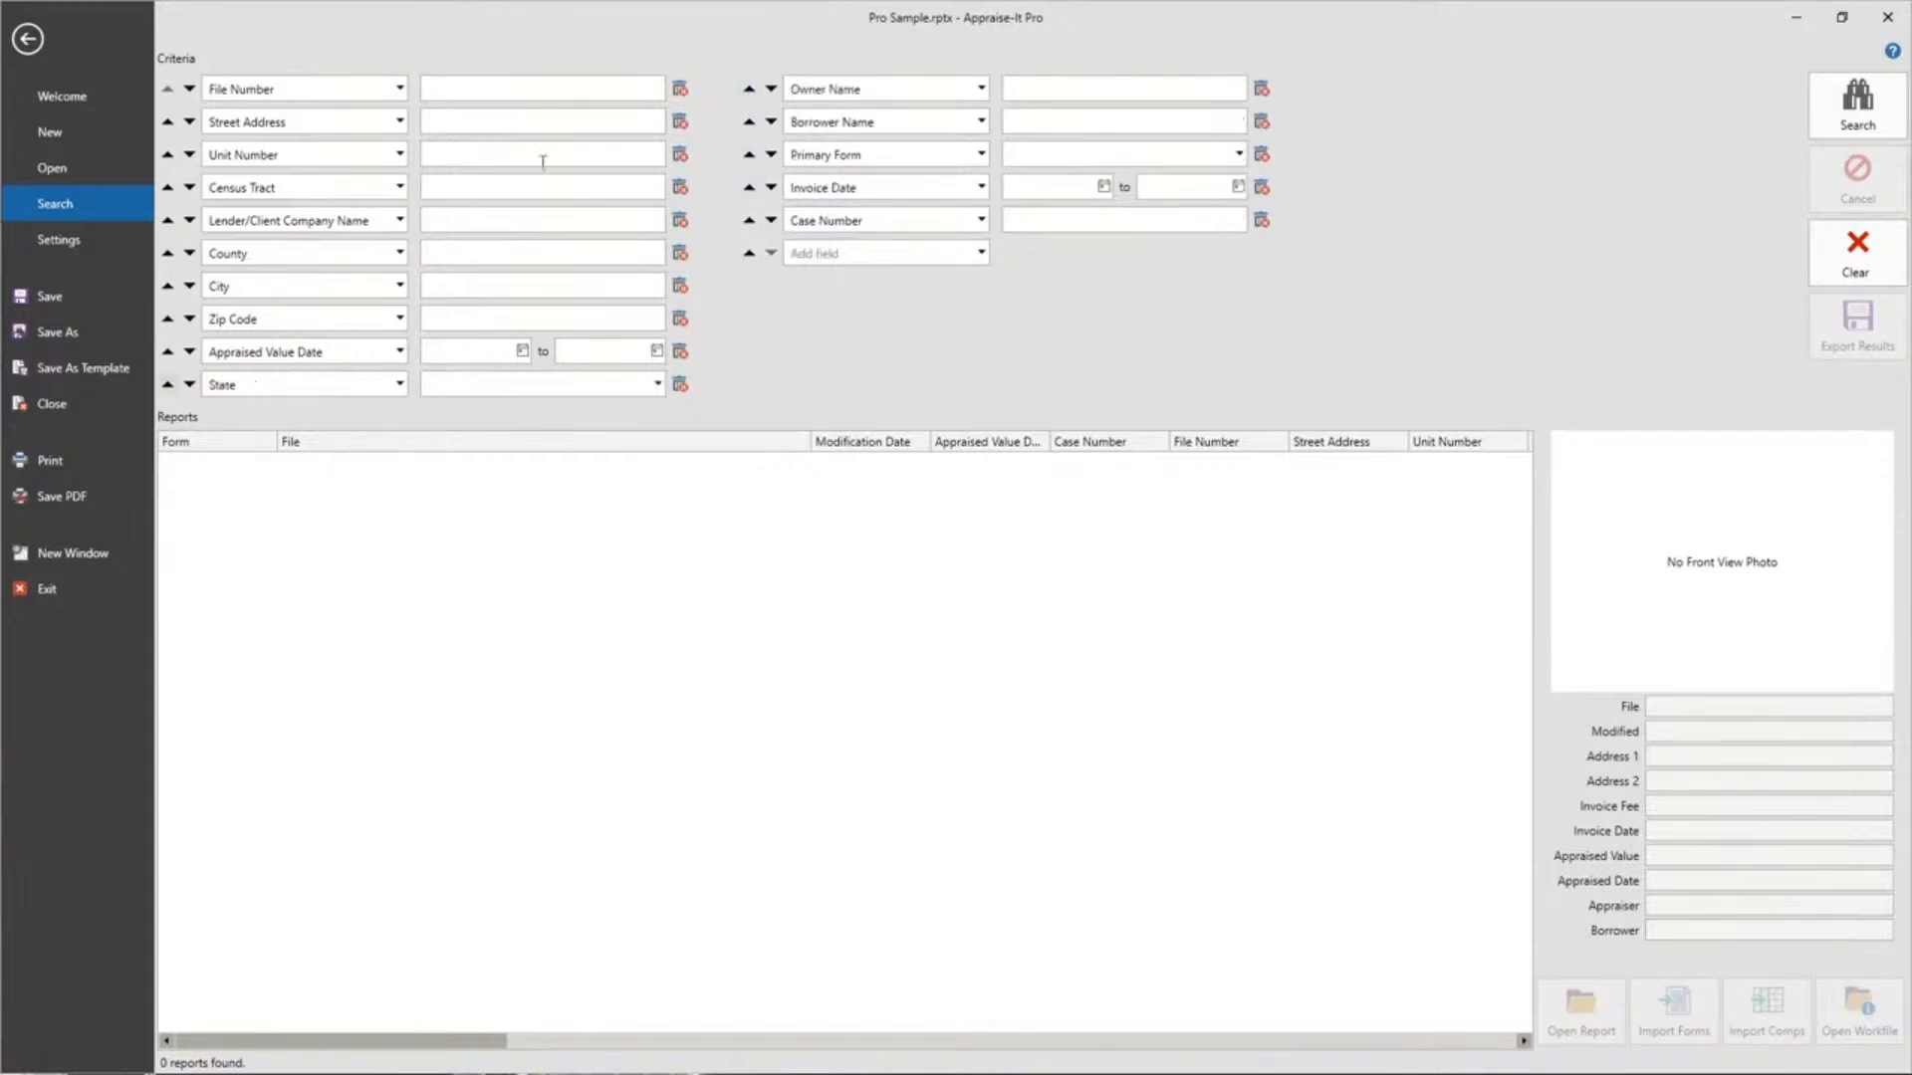
click(167, 385)
click(168, 352)
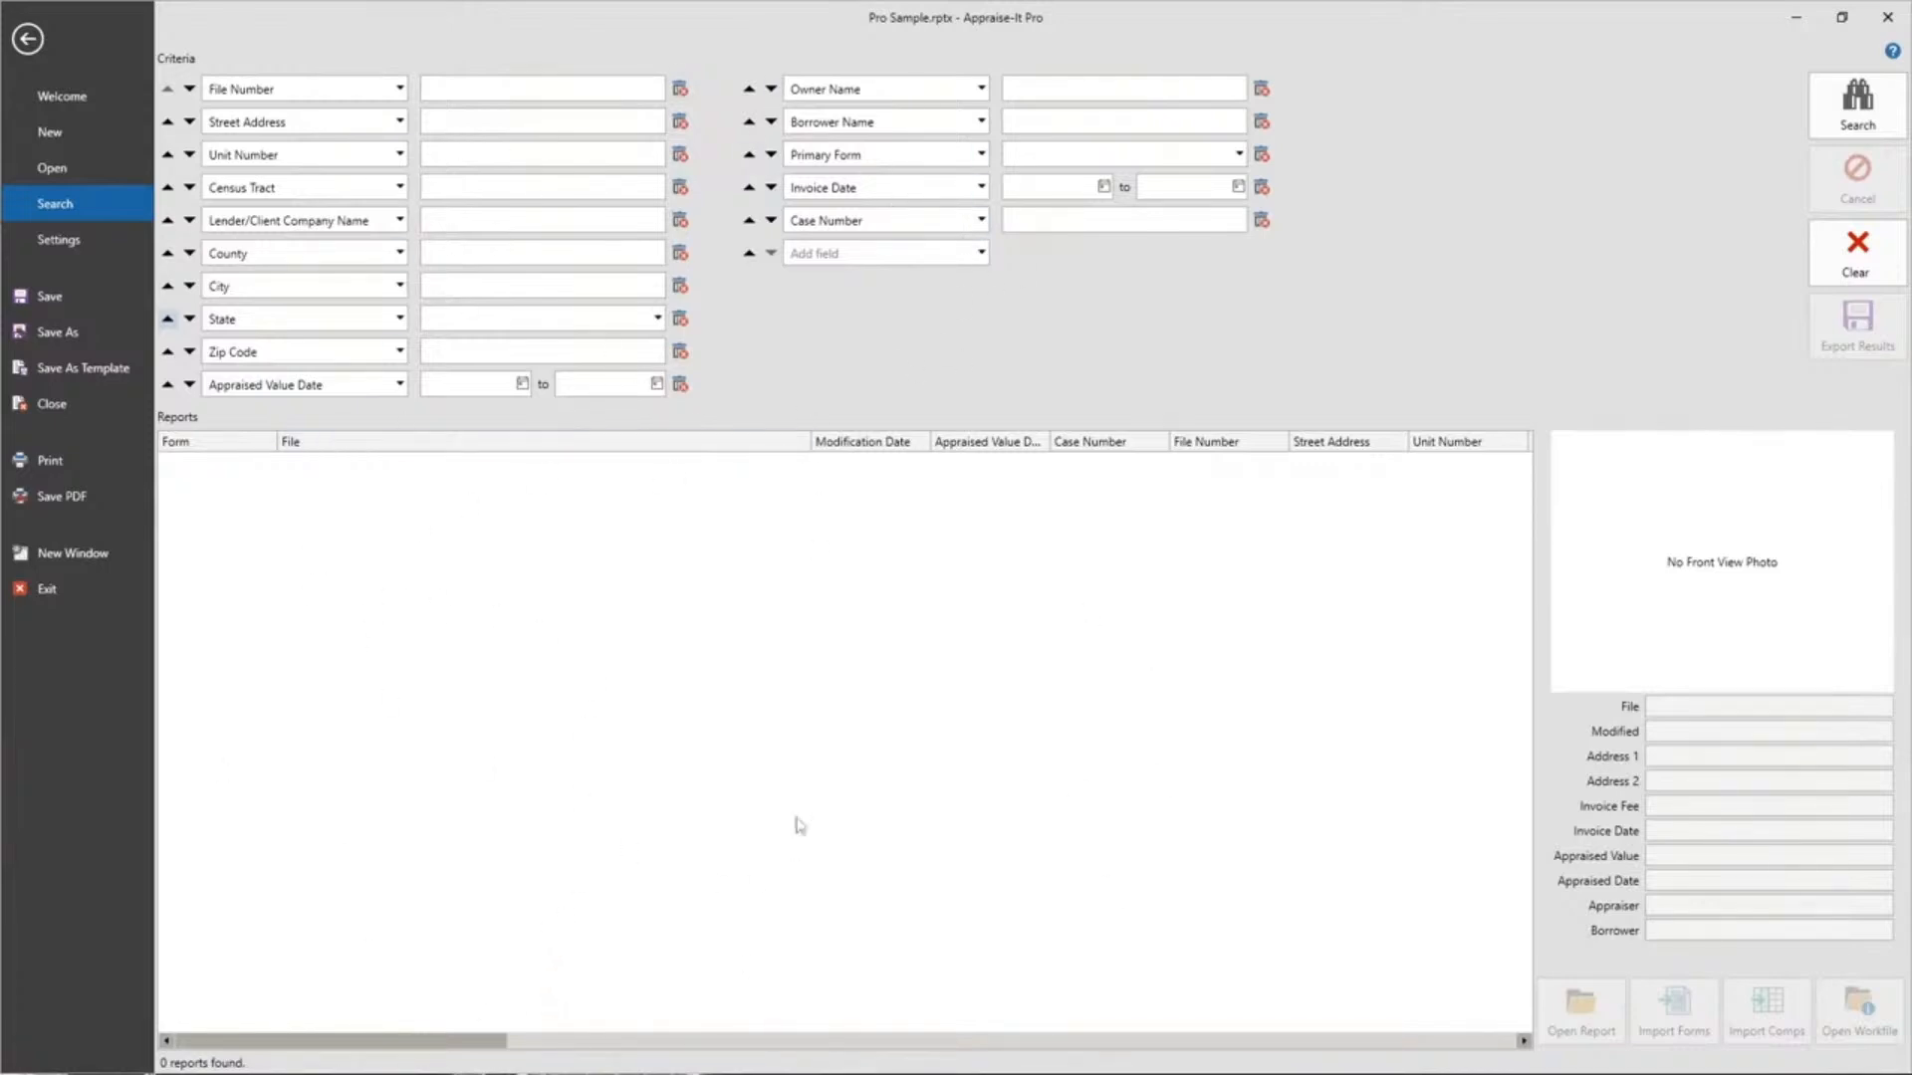
drag(311, 1043, 363, 1046)
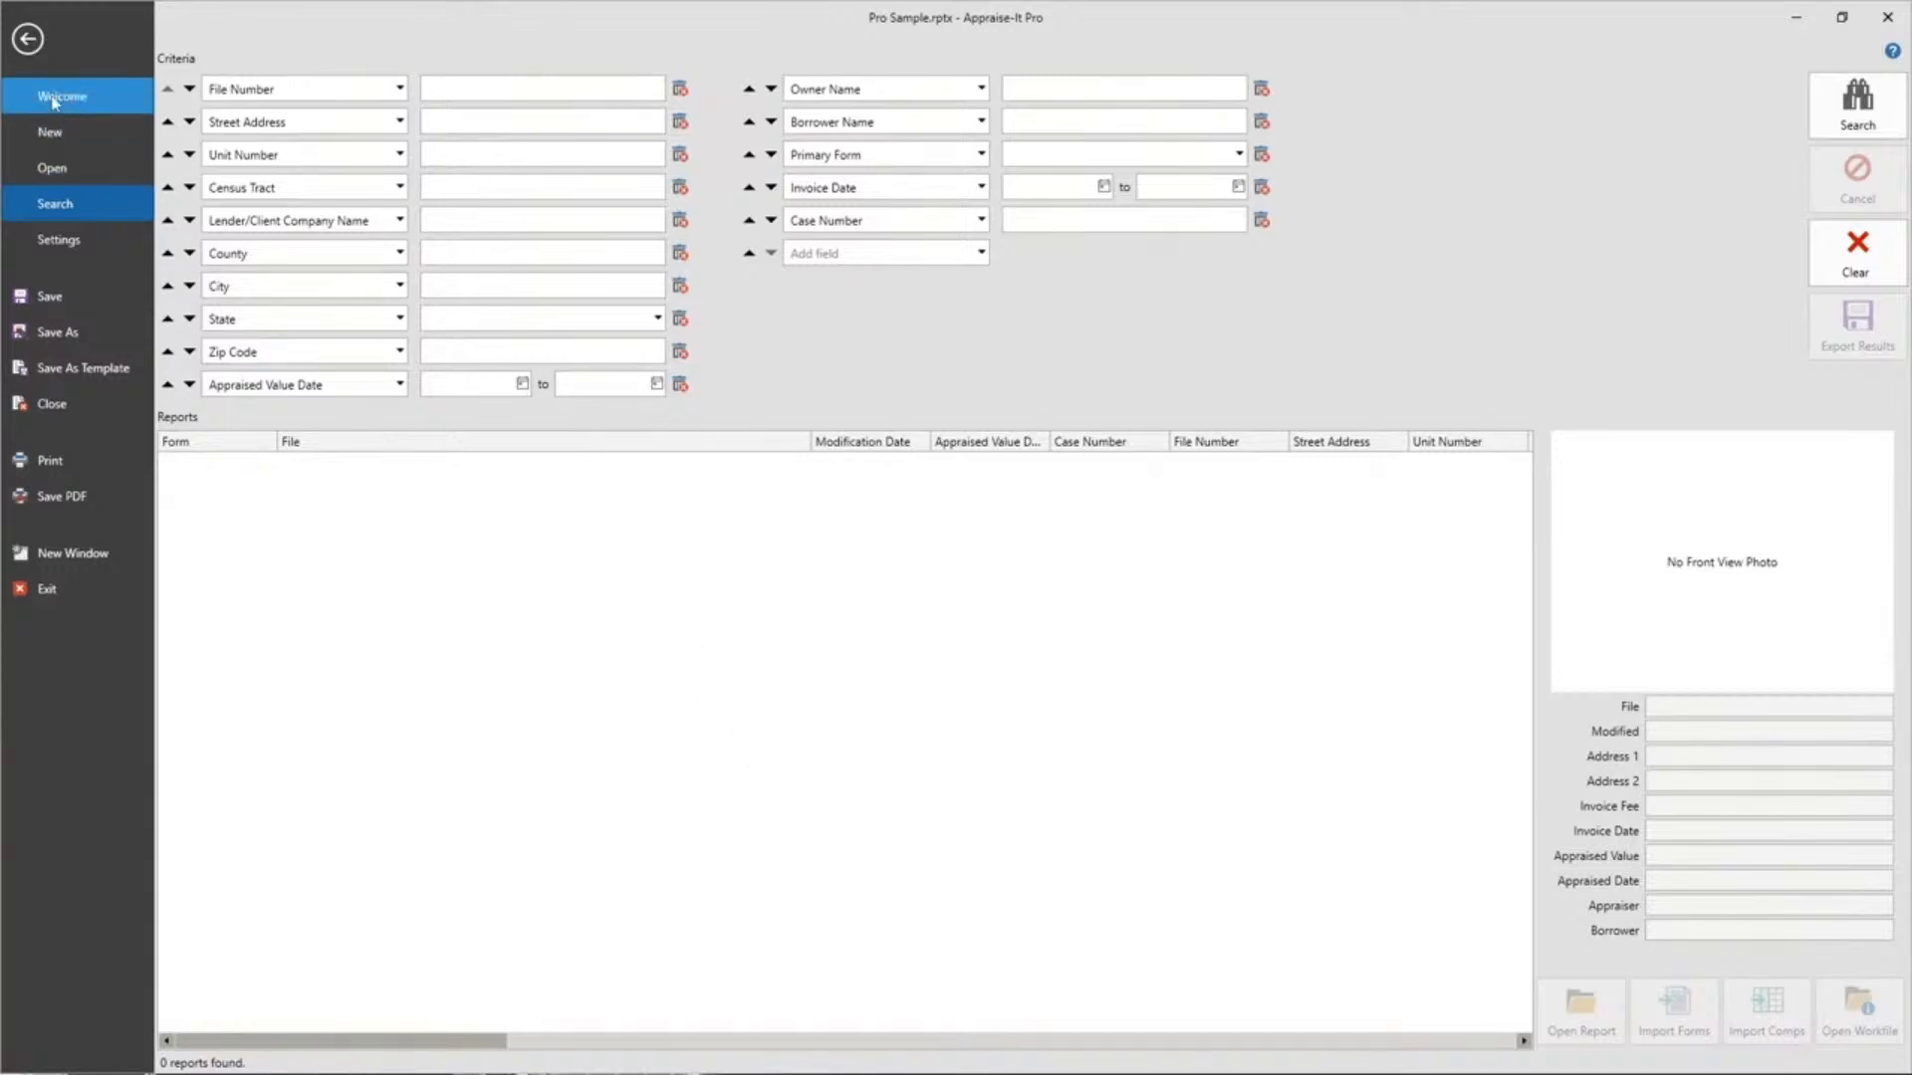
Return to the Pro Sample report and open its empty workfile folder.
click(32, 42)
click(32, 43)
click(28, 40)
click(72, 52)
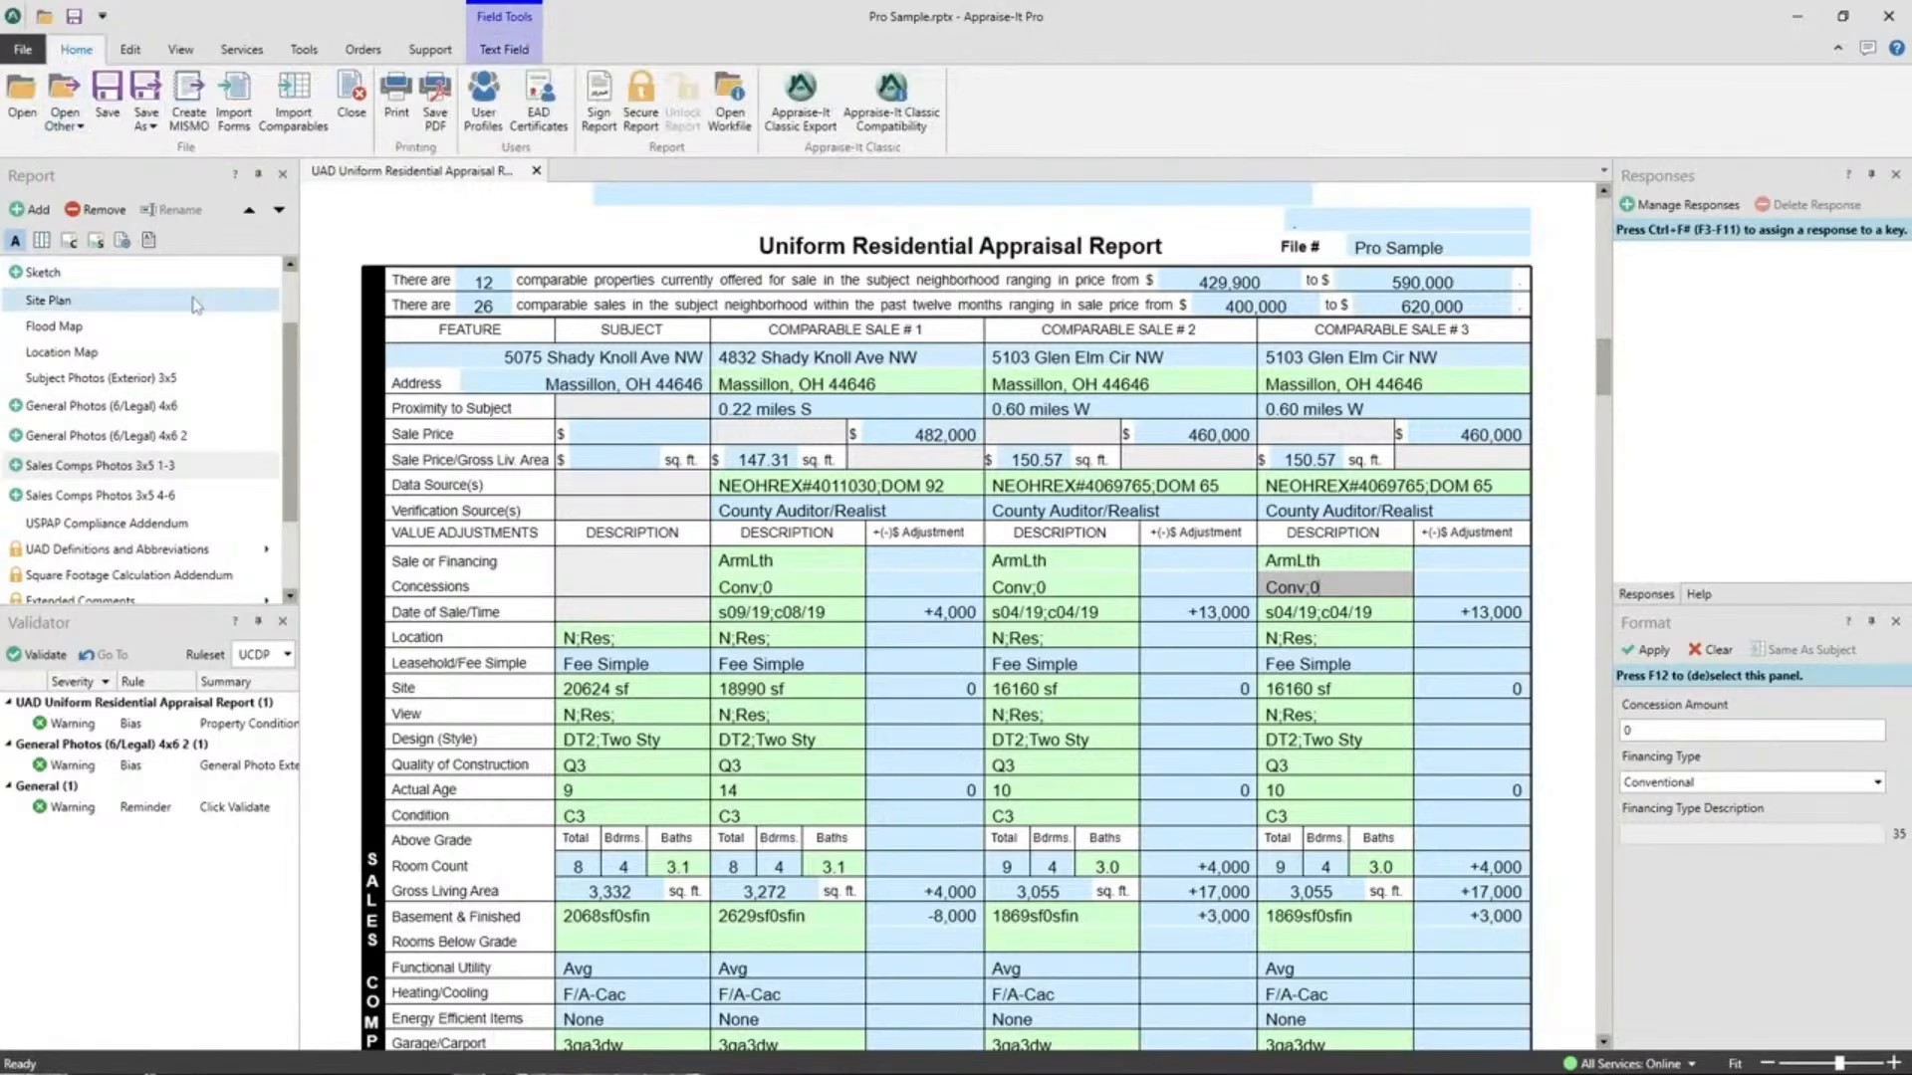
click(719, 96)
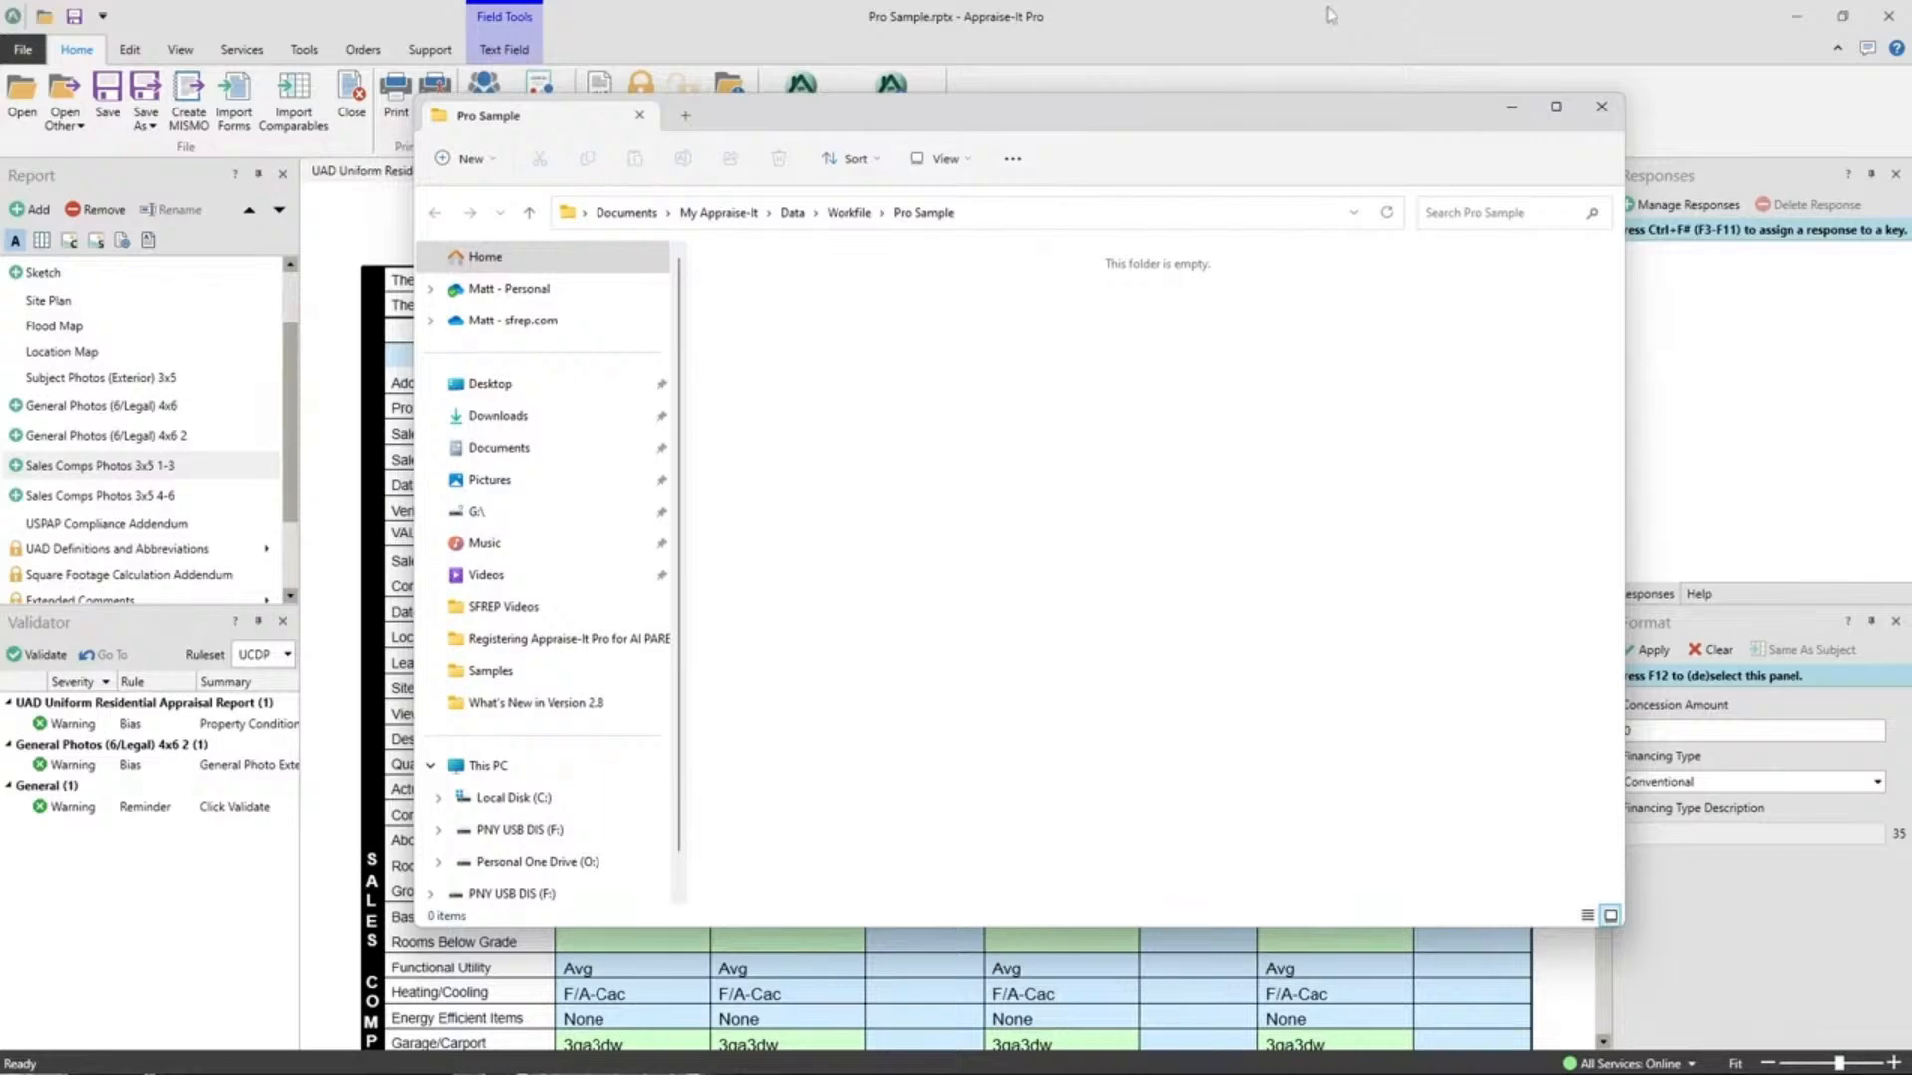
Close the workfile File Explorer window, reopen it, and close it again.
click(1602, 109)
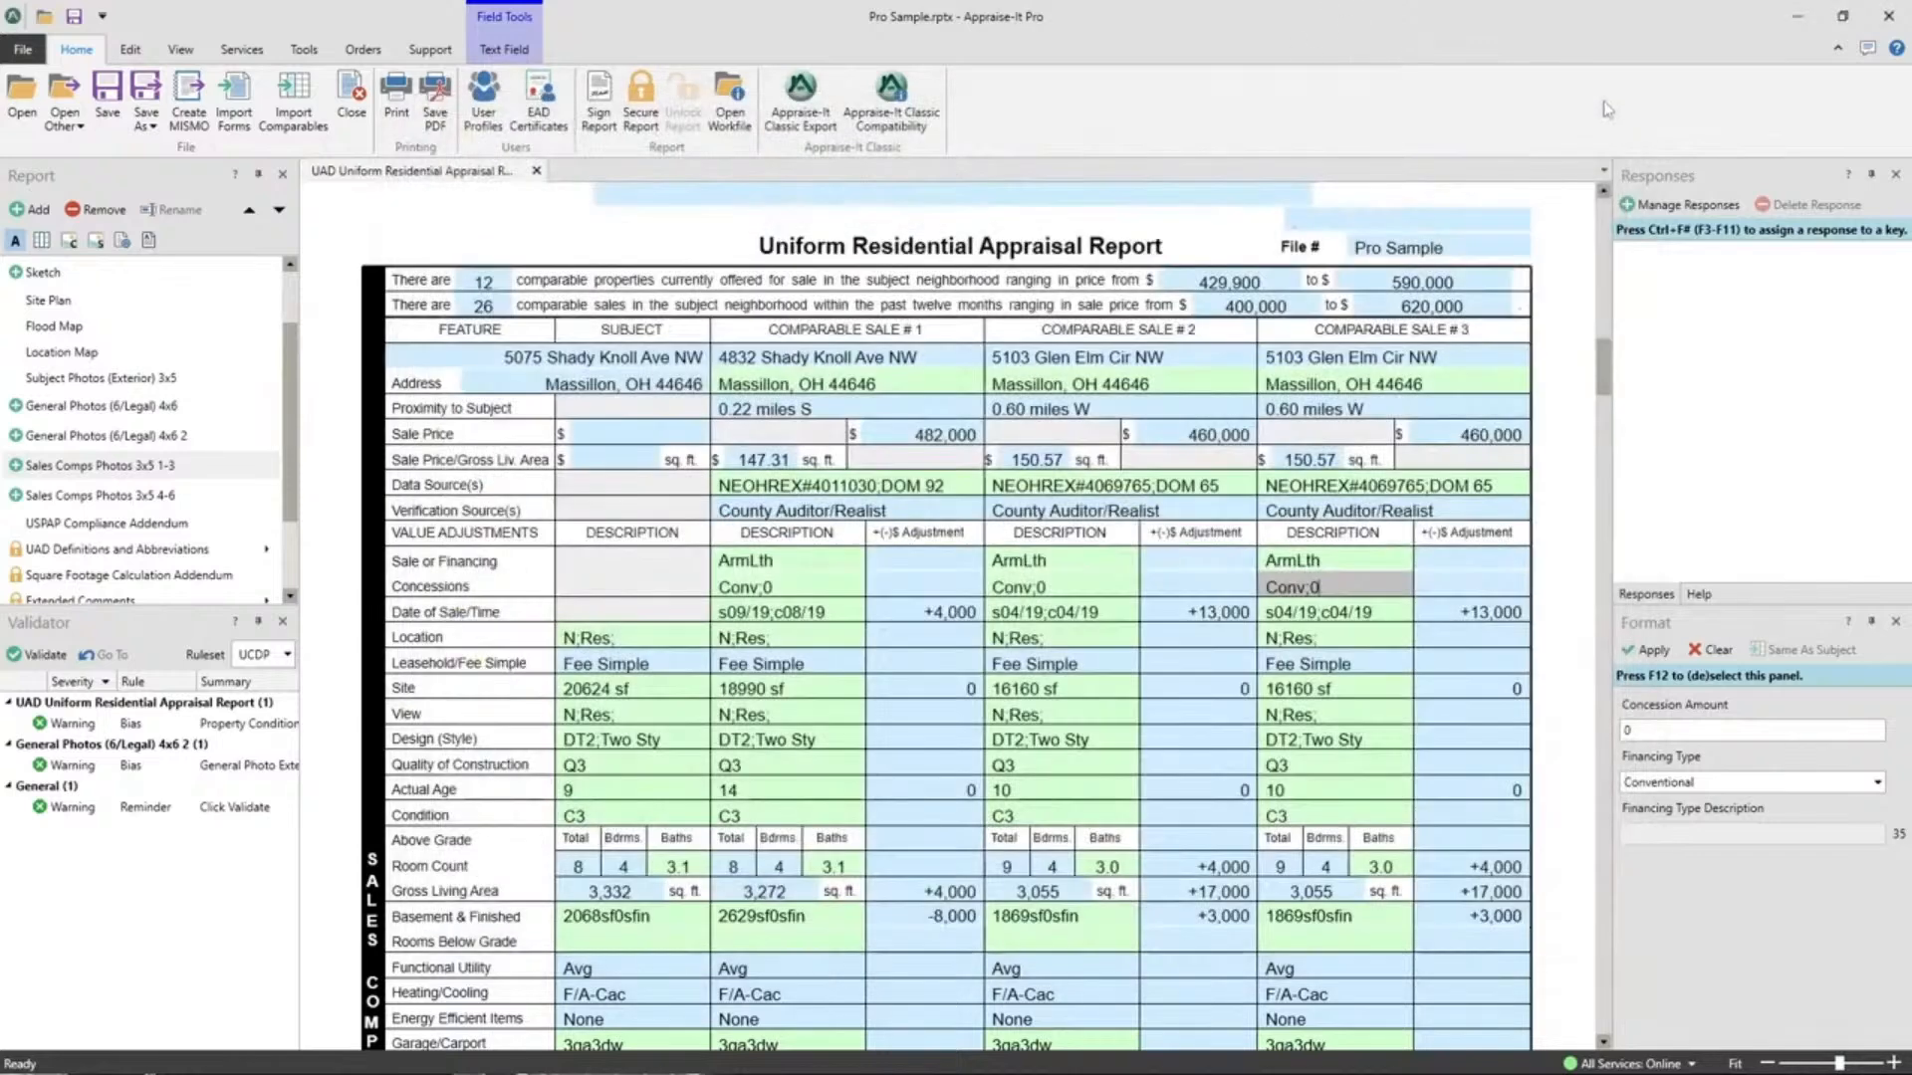
click(743, 131)
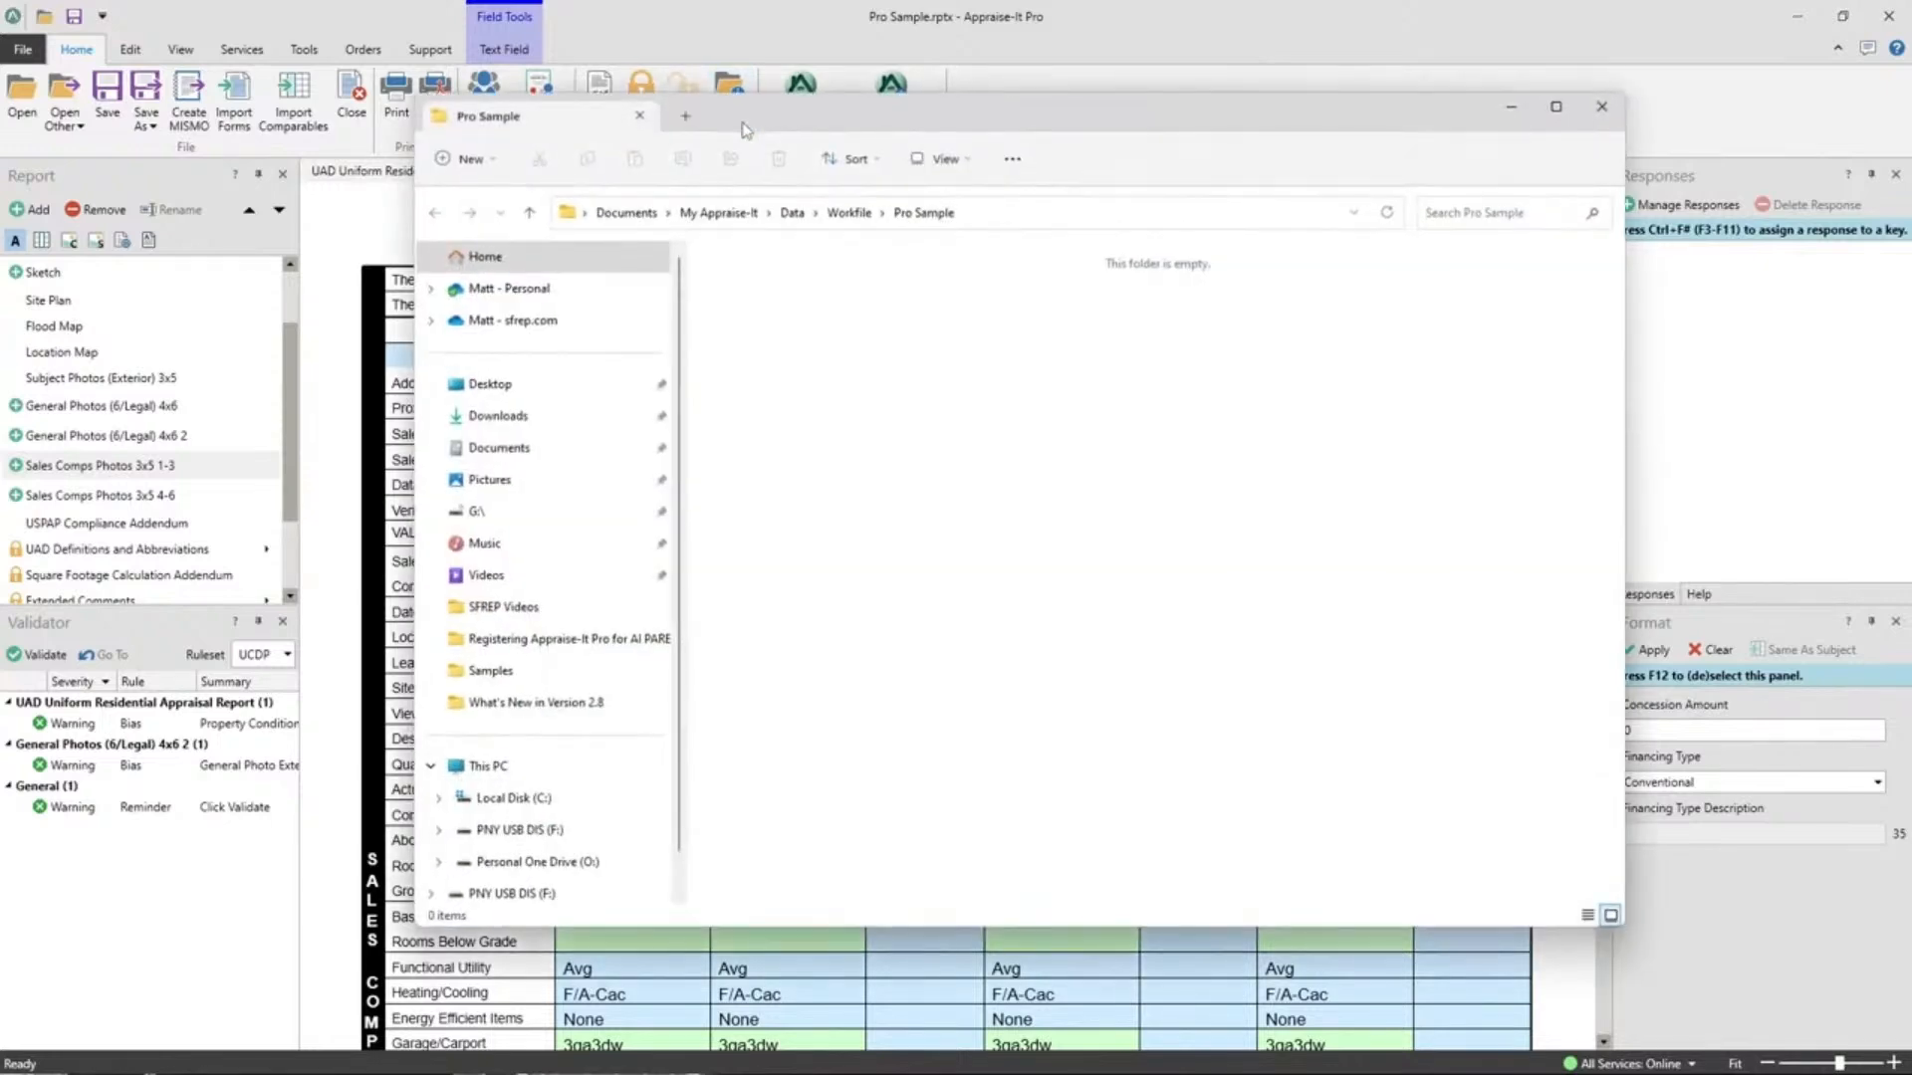
click(1613, 108)
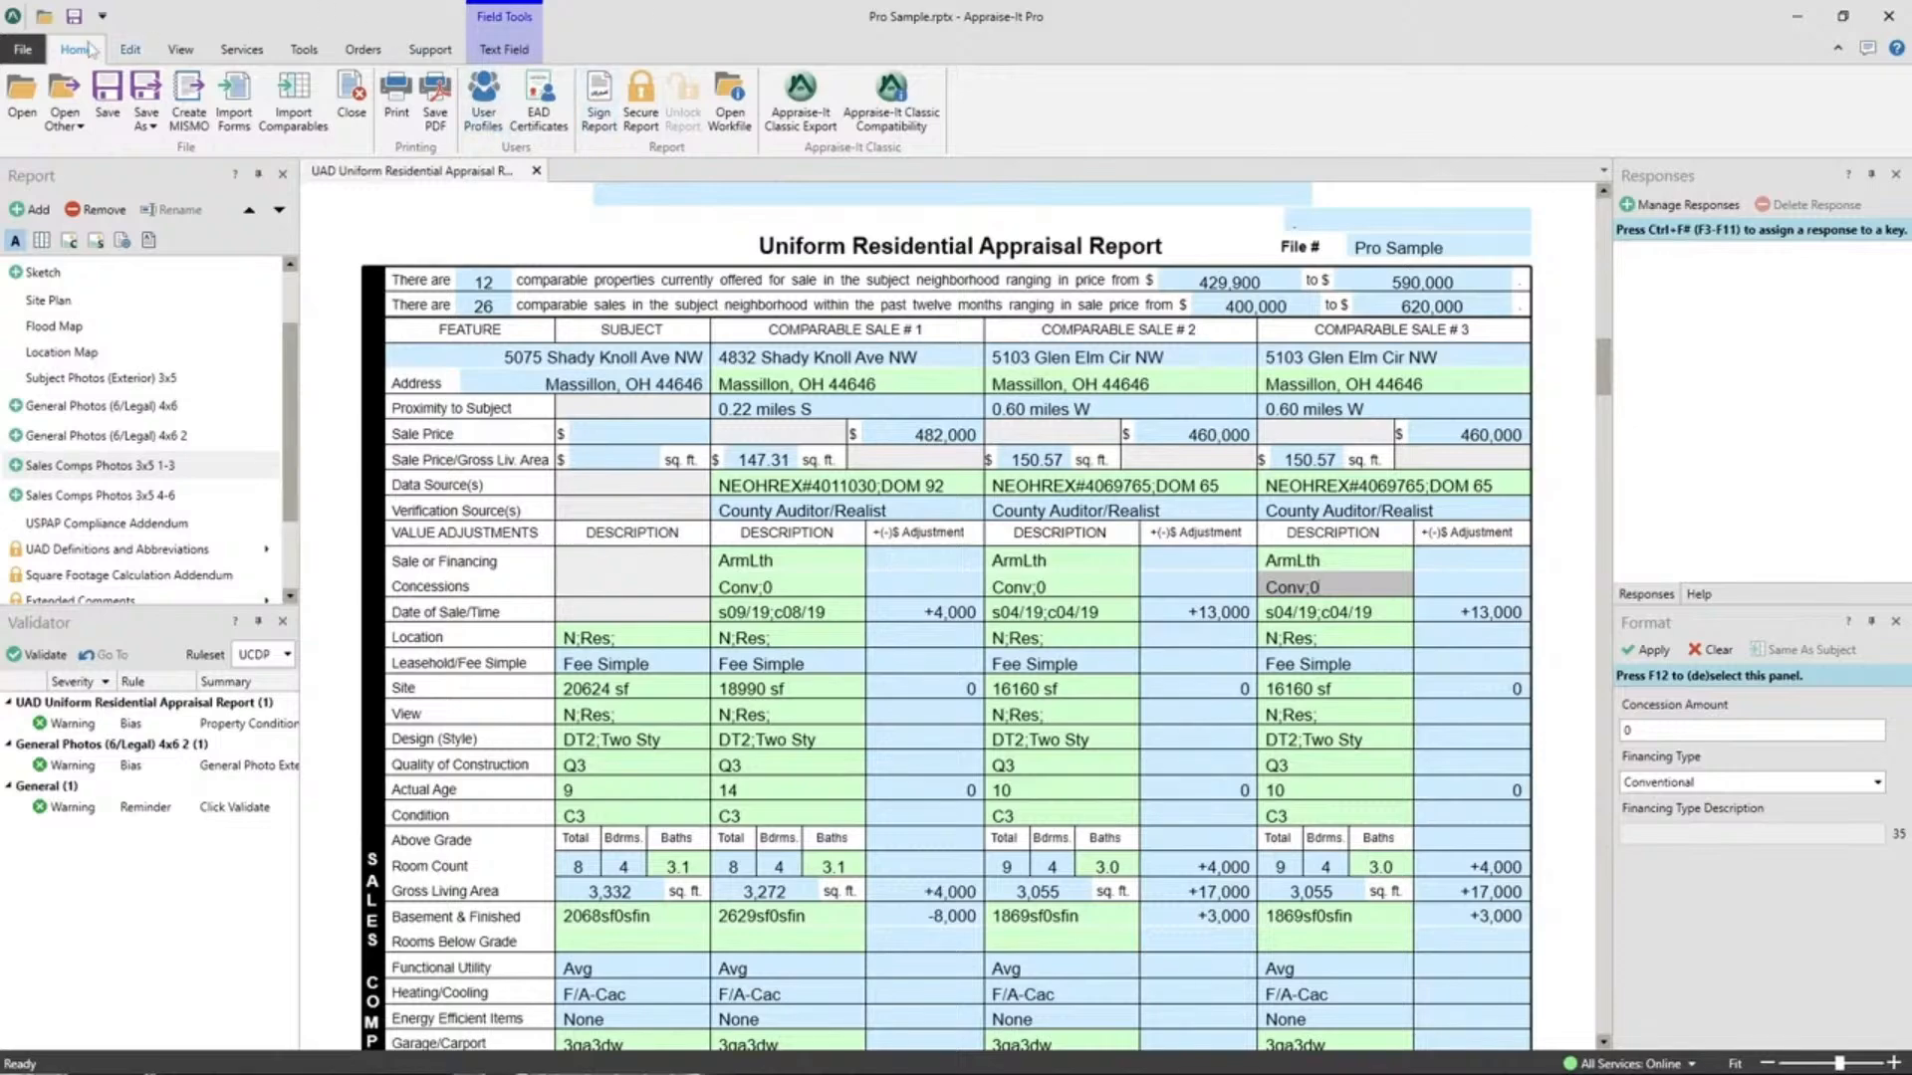
click(22, 49)
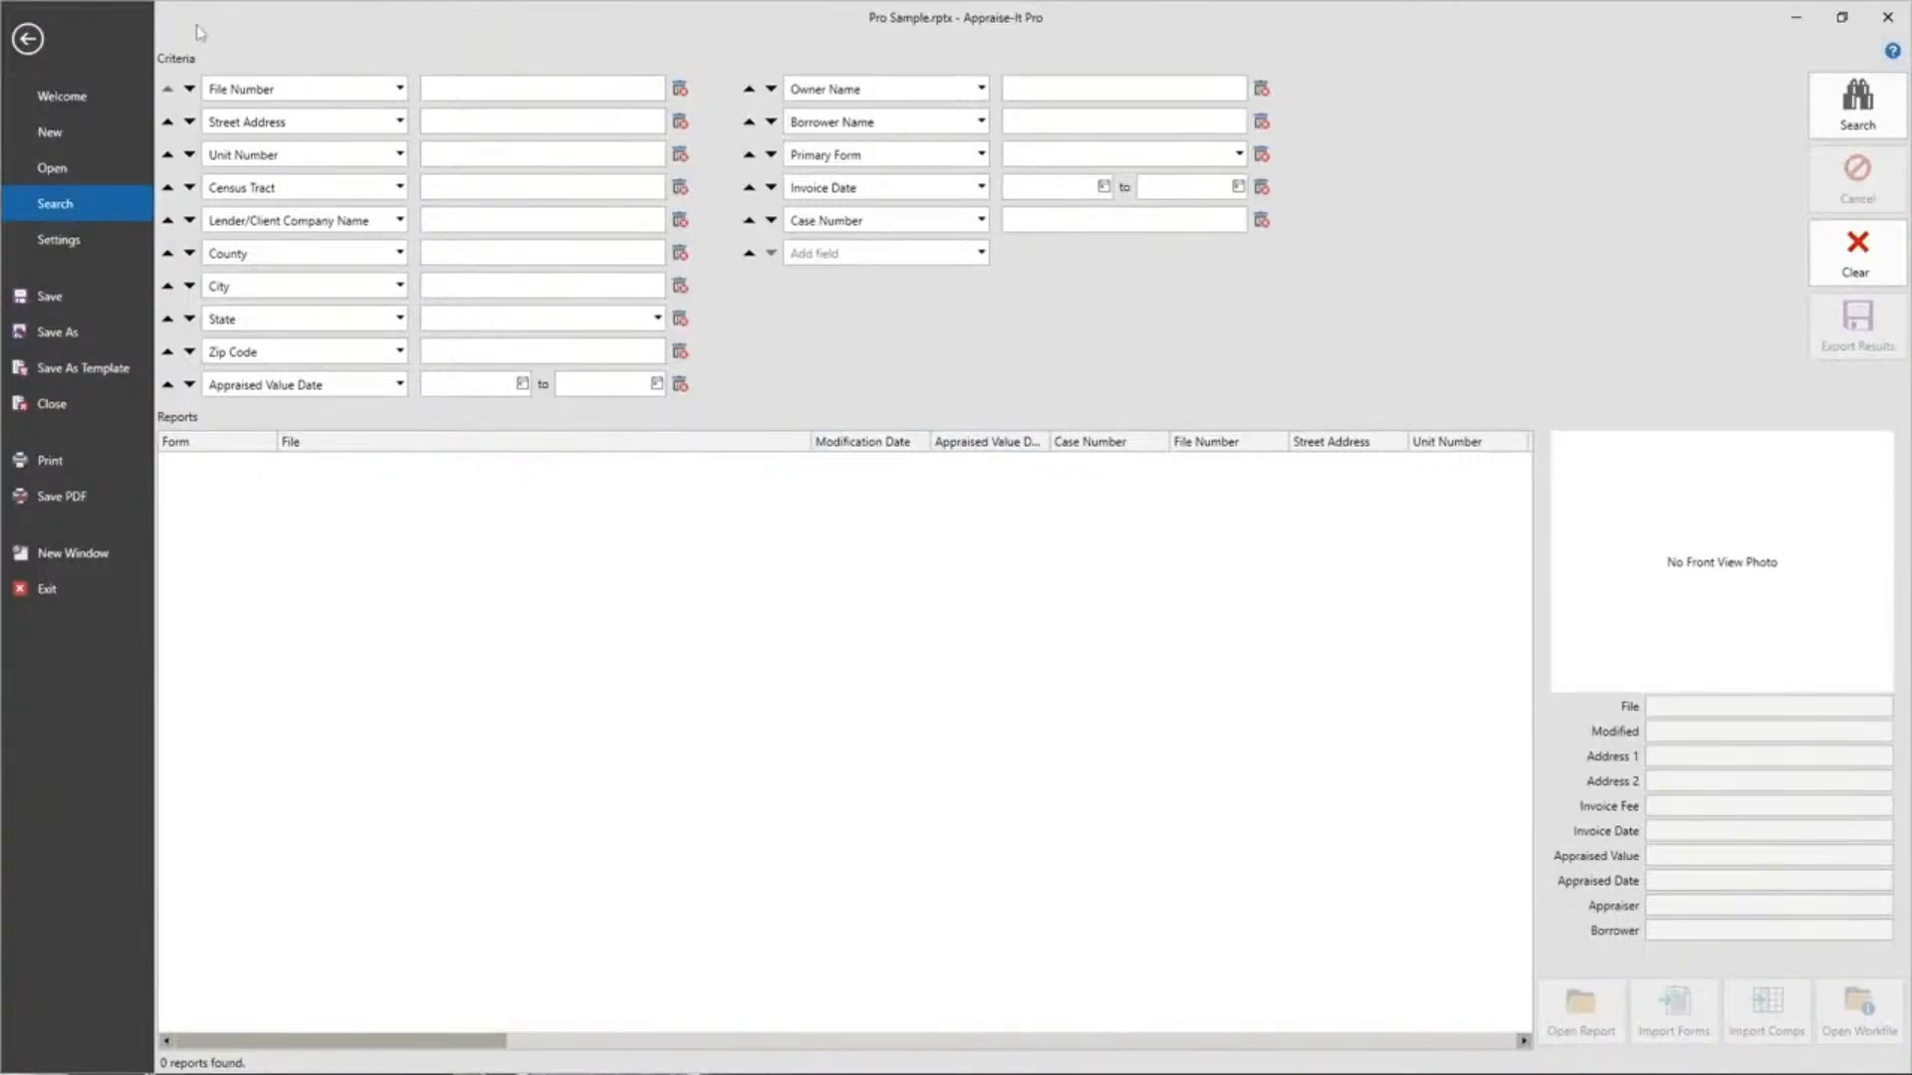
click(28, 40)
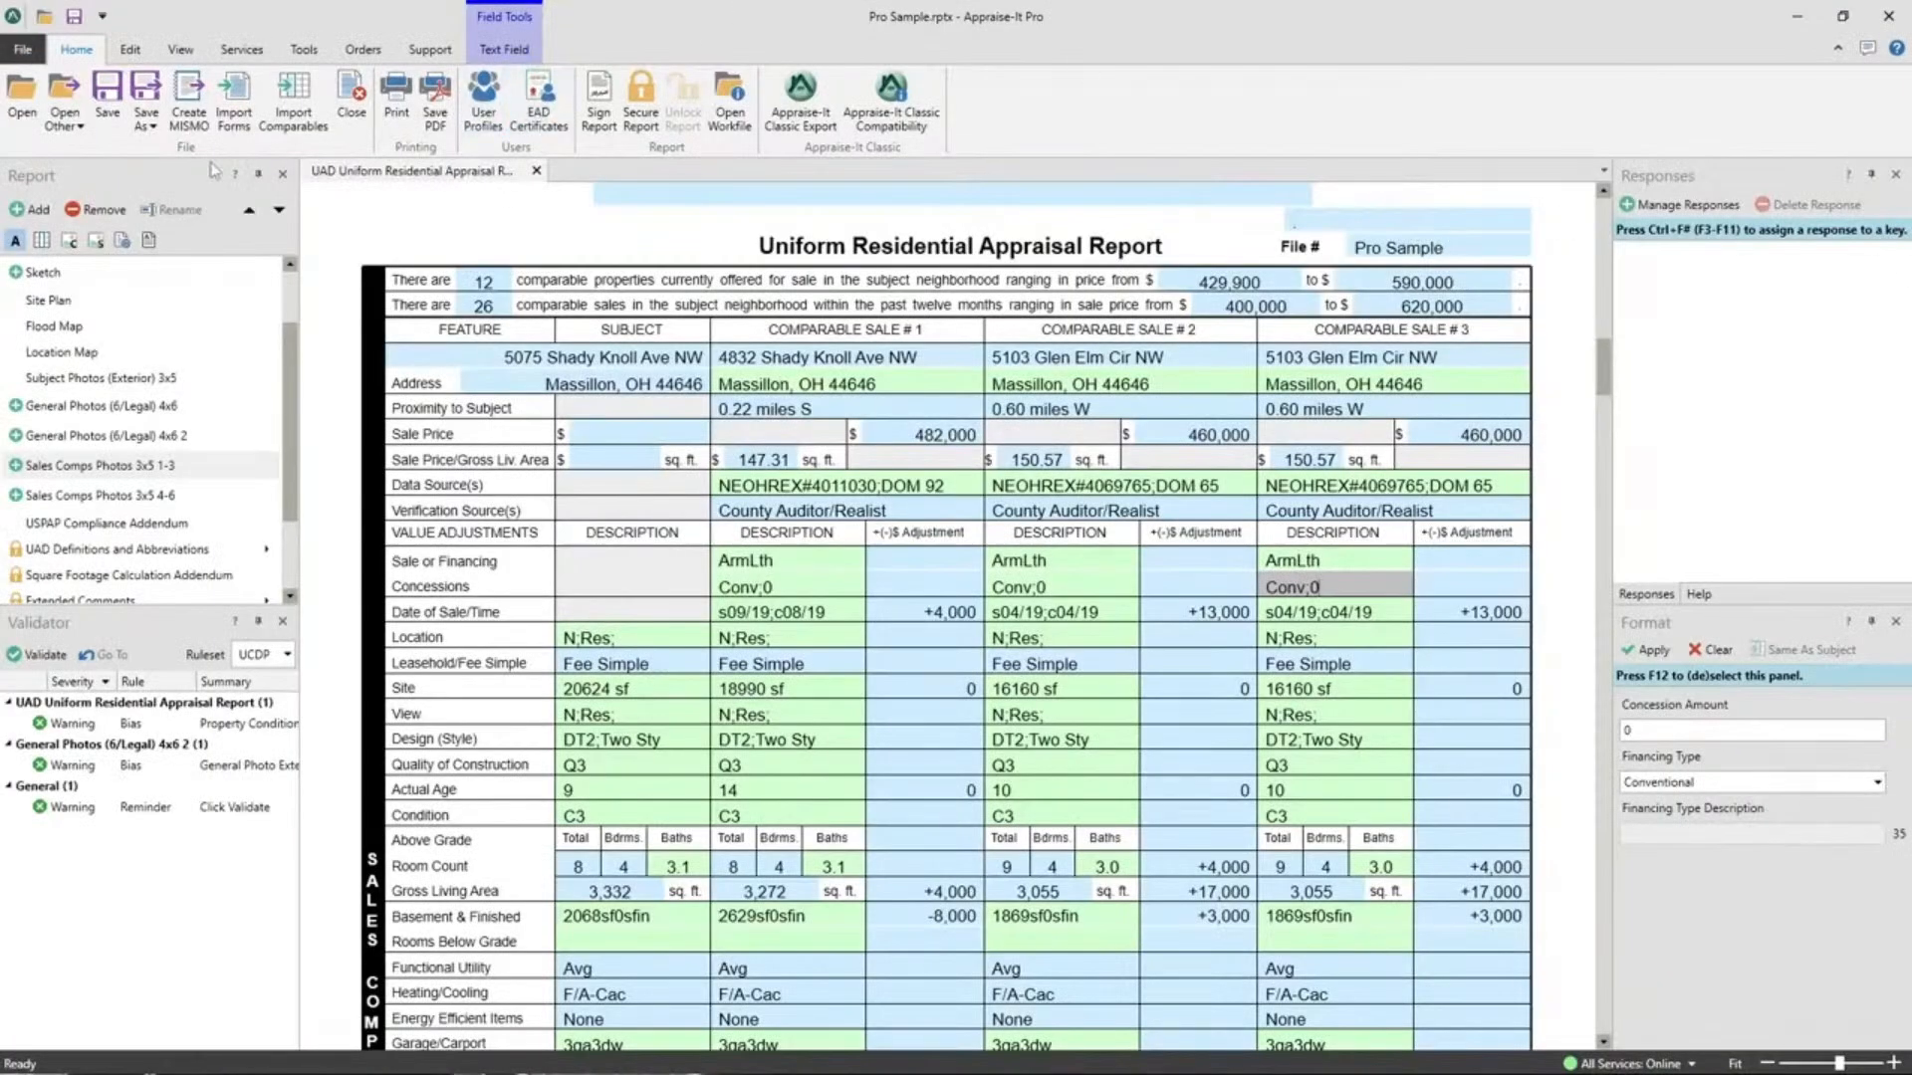
click(148, 173)
click(115, 638)
click(1700, 596)
click(1661, 595)
Undock the Responses panel, then dock Responses, Validator and Format into the left pane.
drag(1667, 186, 1091, 283)
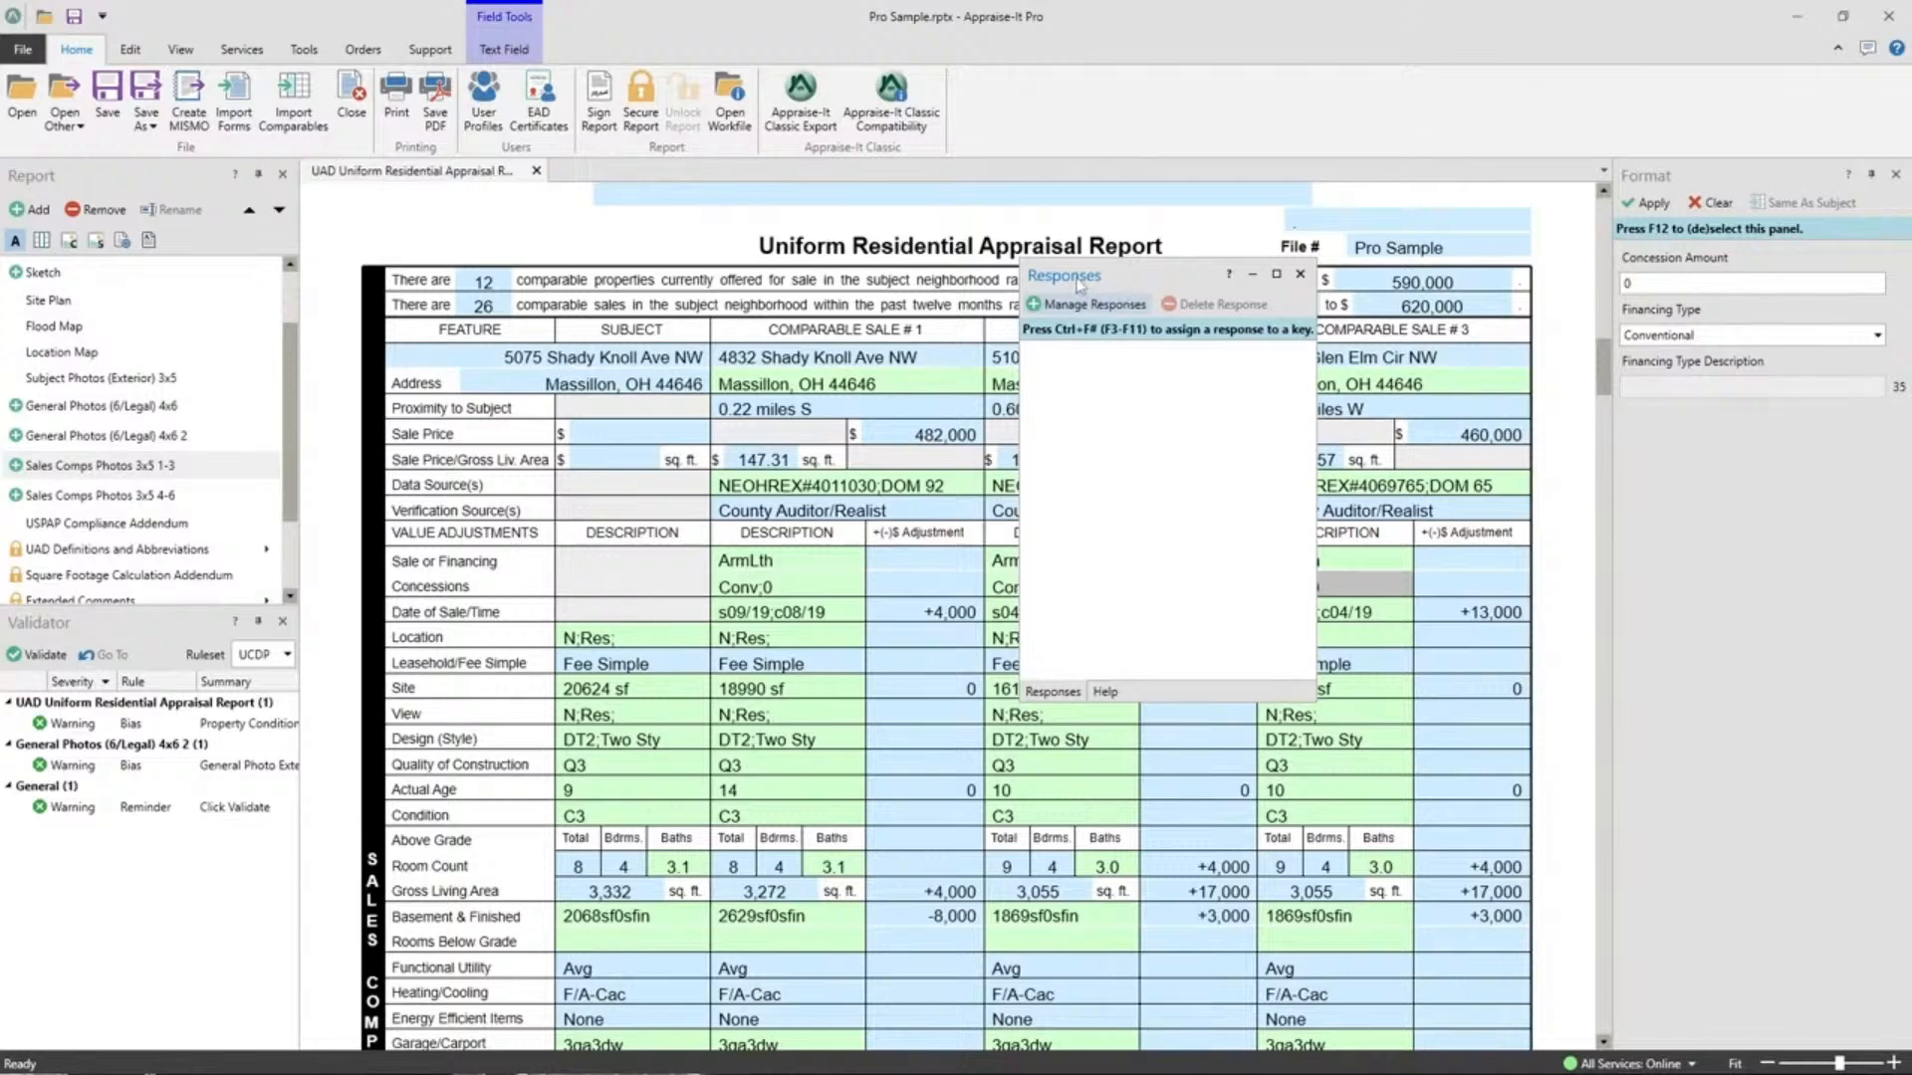
mouse_move(1079, 286)
mouse_down()
mouse_move(249, 351)
mouse_move(299, 358)
mouse_move(111, 436)
mouse_move(157, 389)
mouse_up()
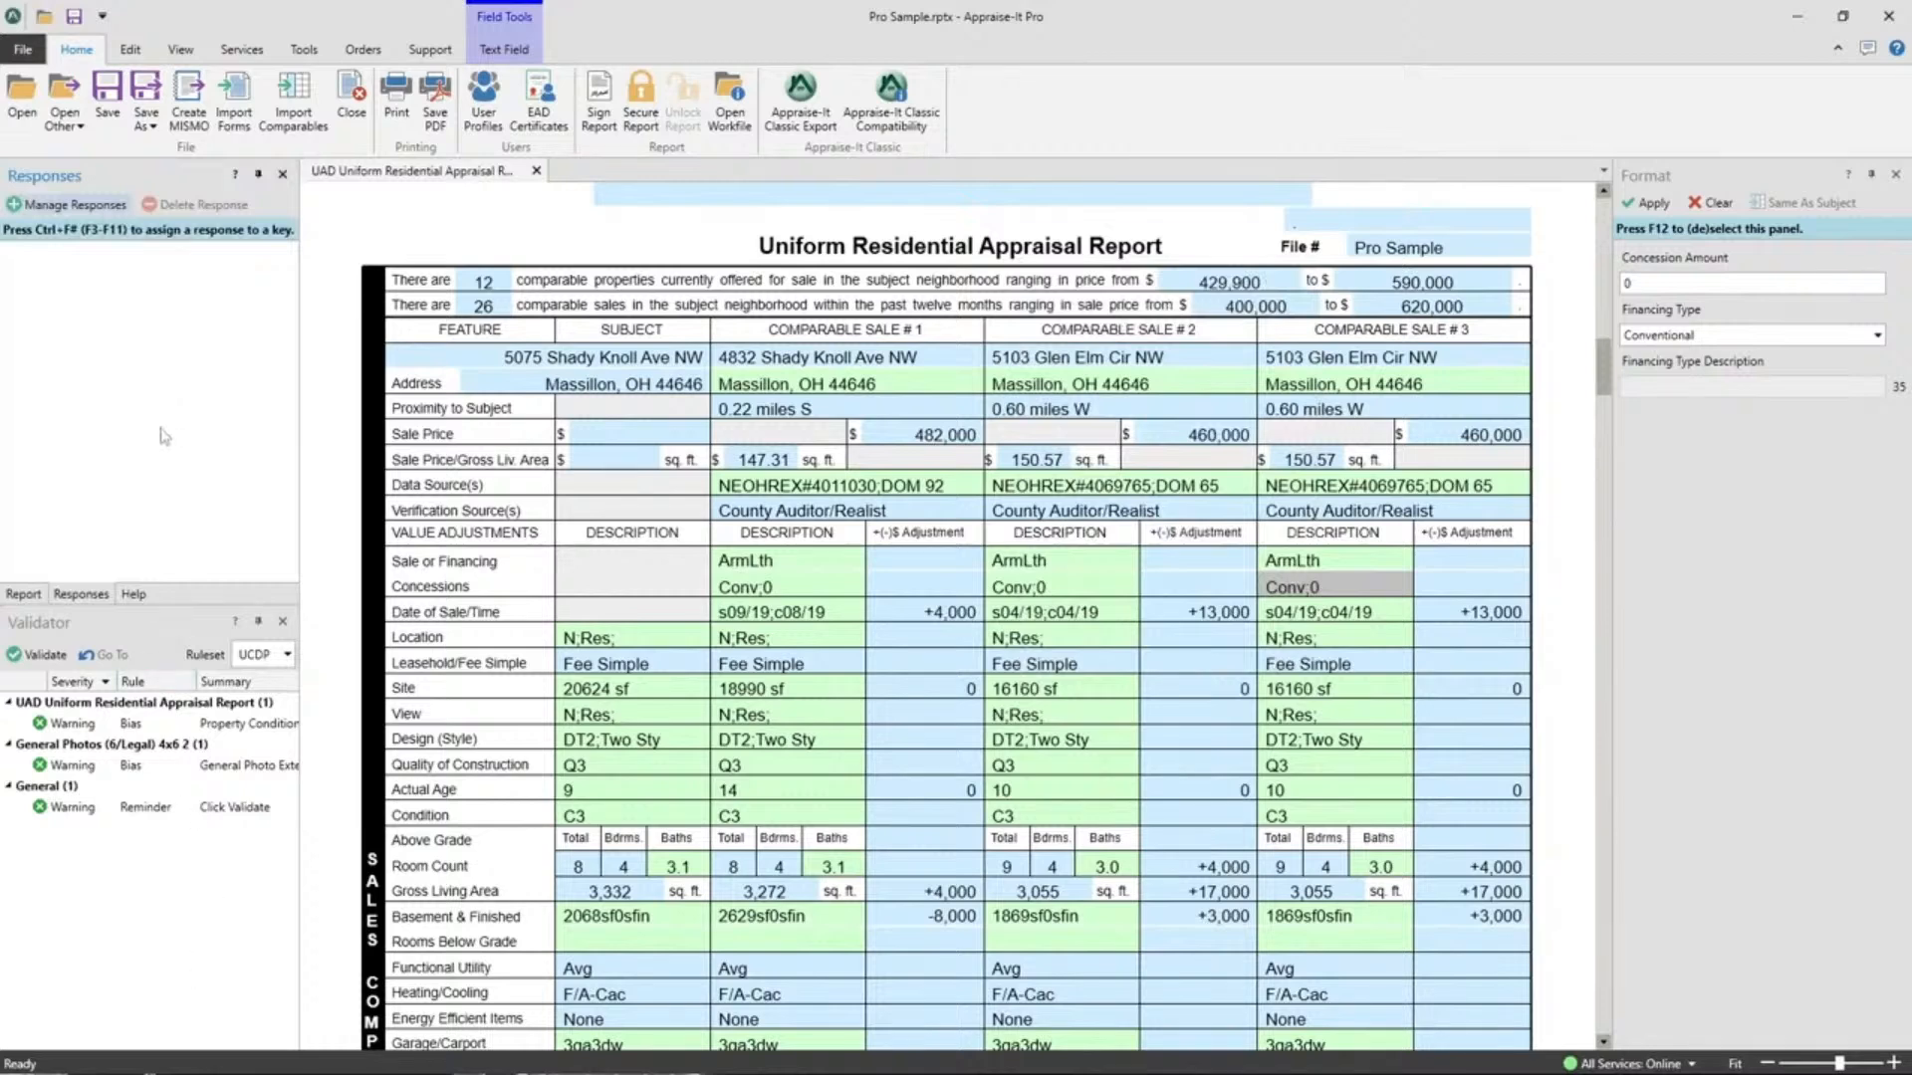
drag(42, 626, 153, 381)
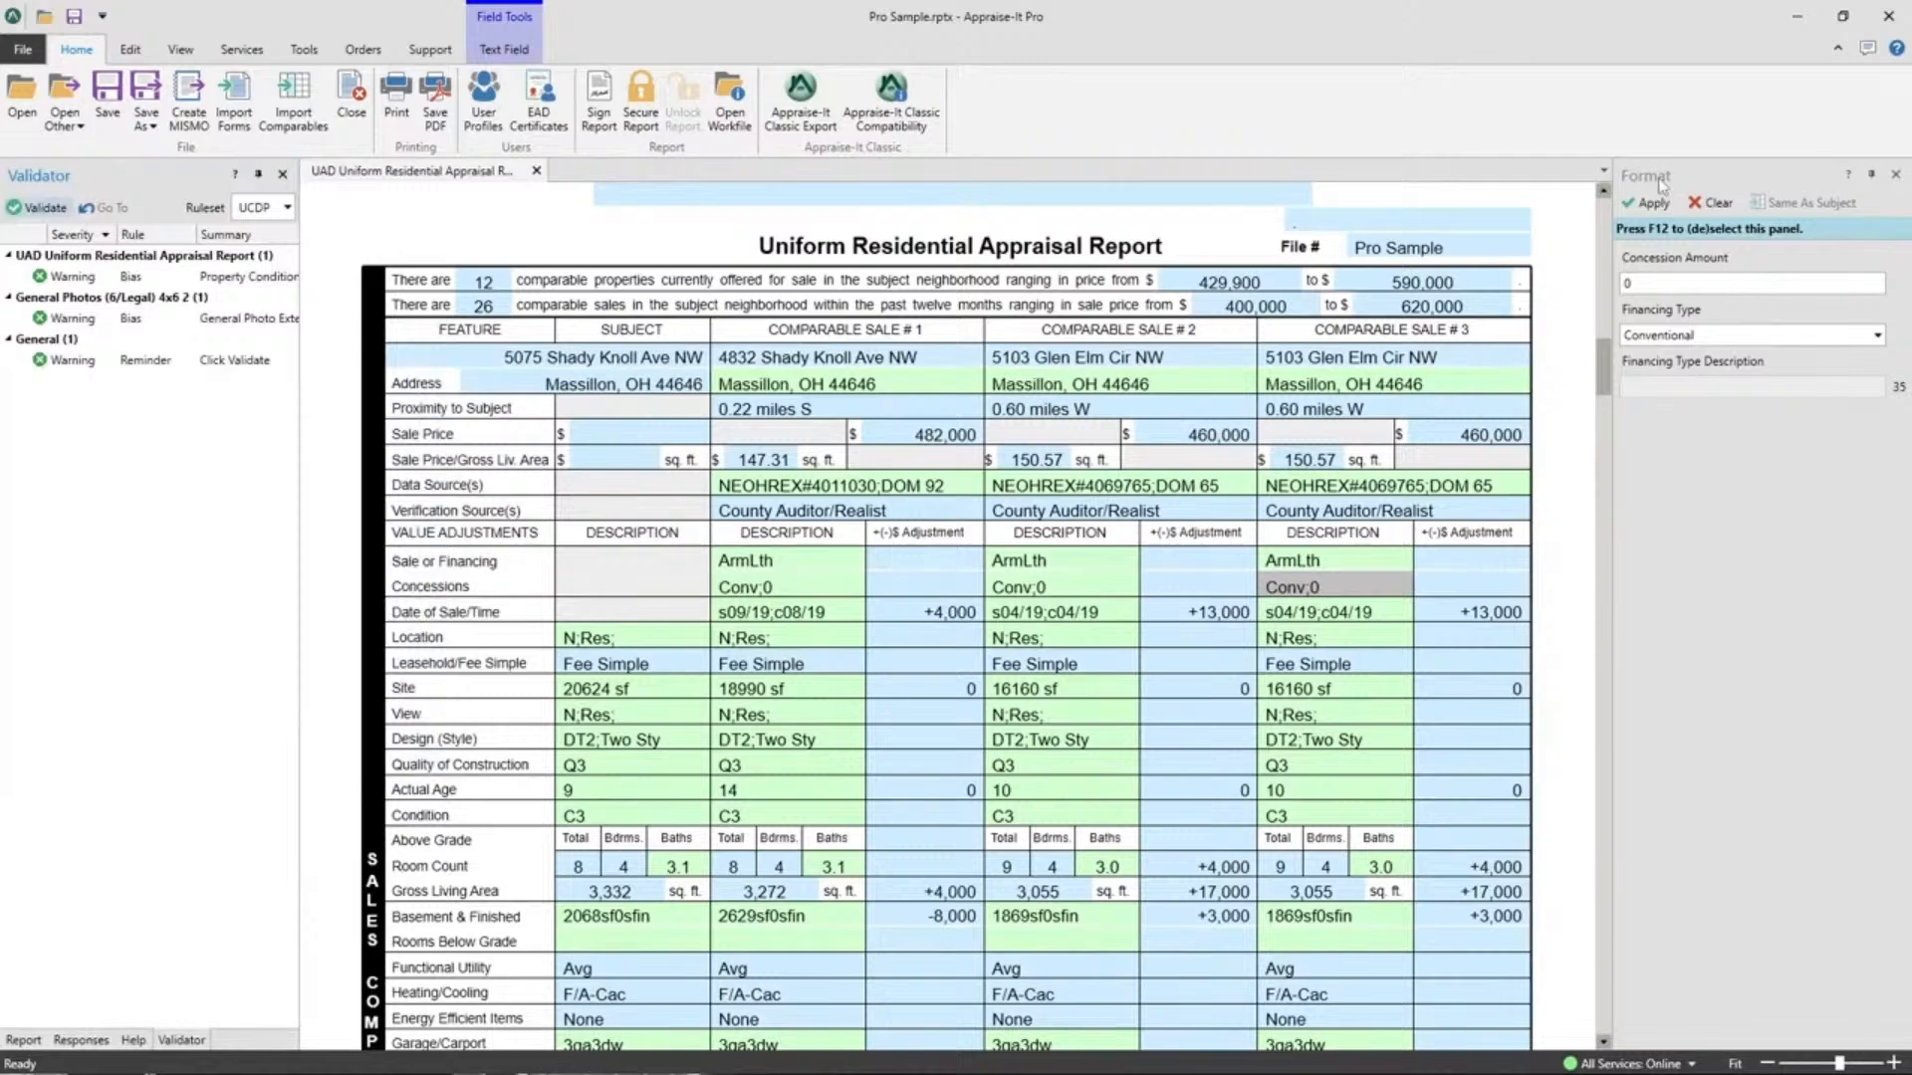
drag(1654, 178, 150, 607)
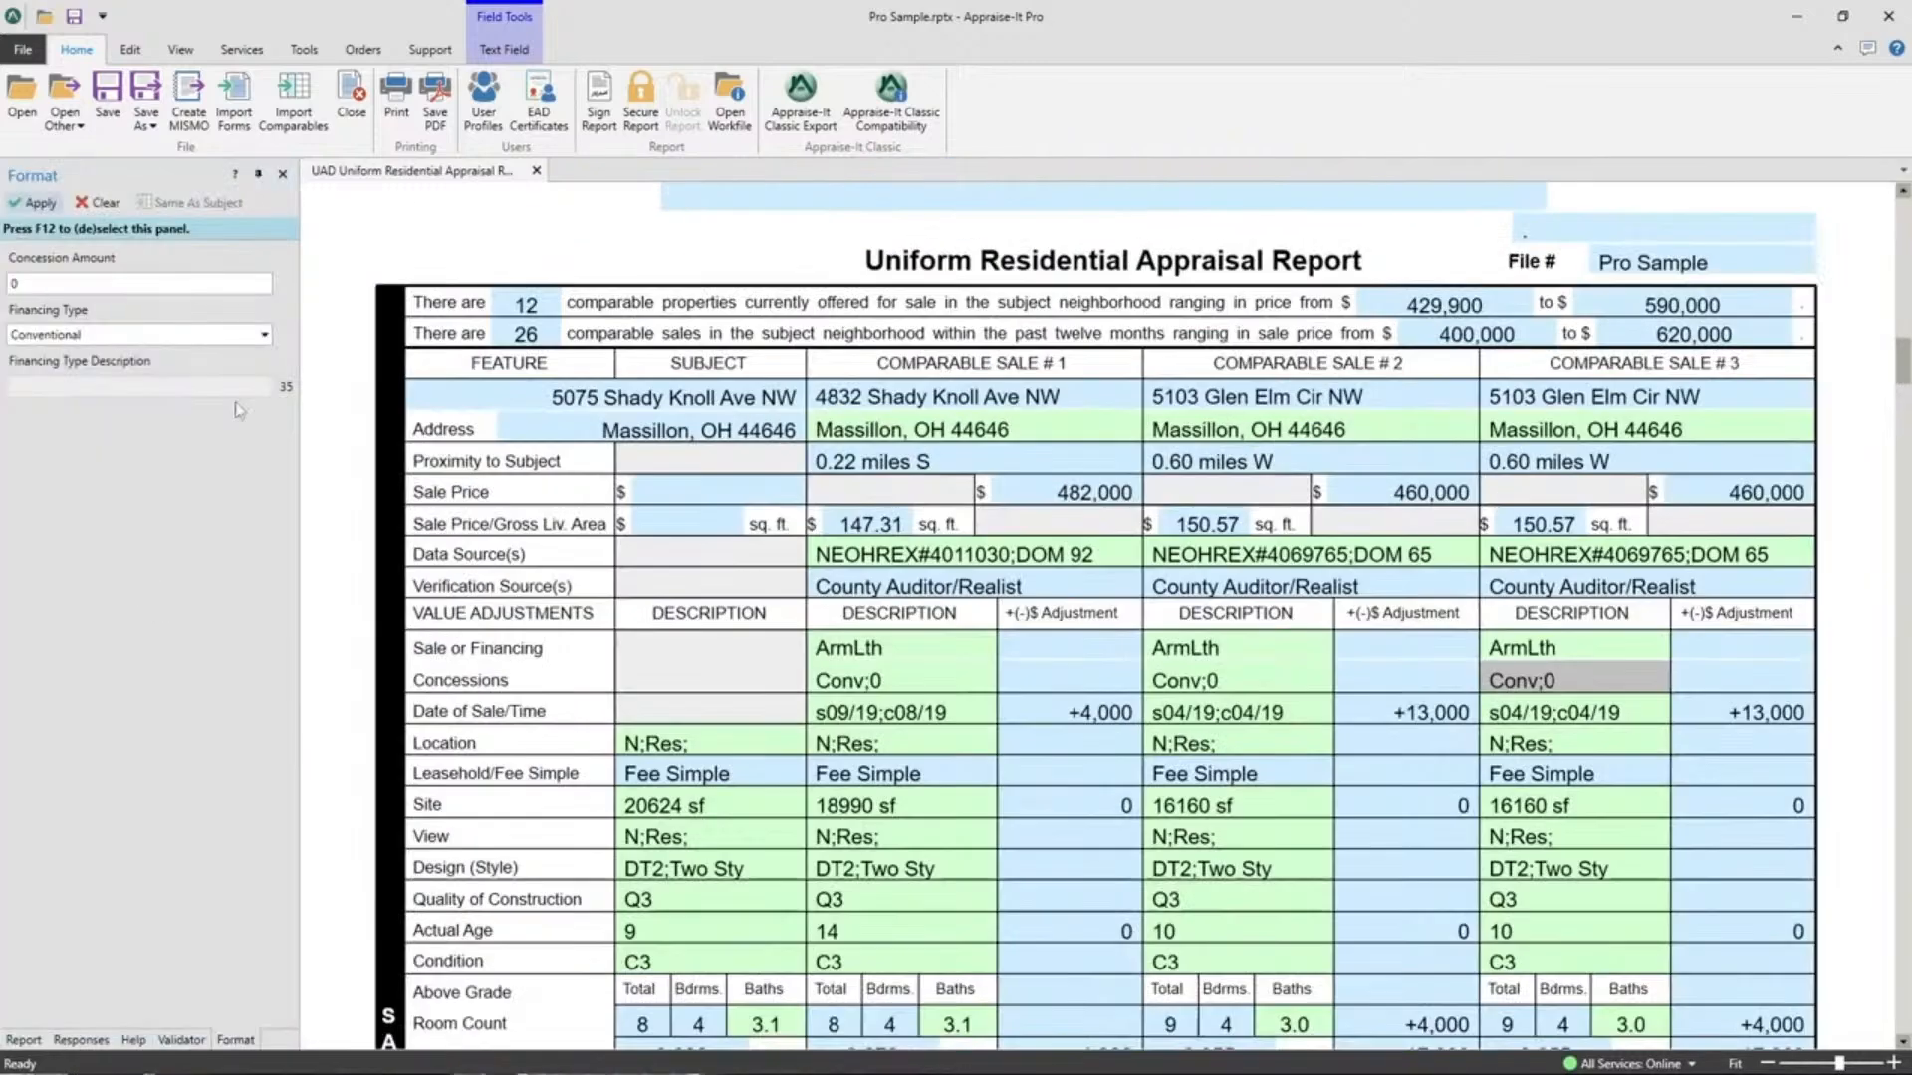
Cycle through the Forms, Responses, Validator, Help and Format tabs, ending on Responses.
click(35, 1040)
click(62, 1040)
click(167, 1041)
click(133, 1040)
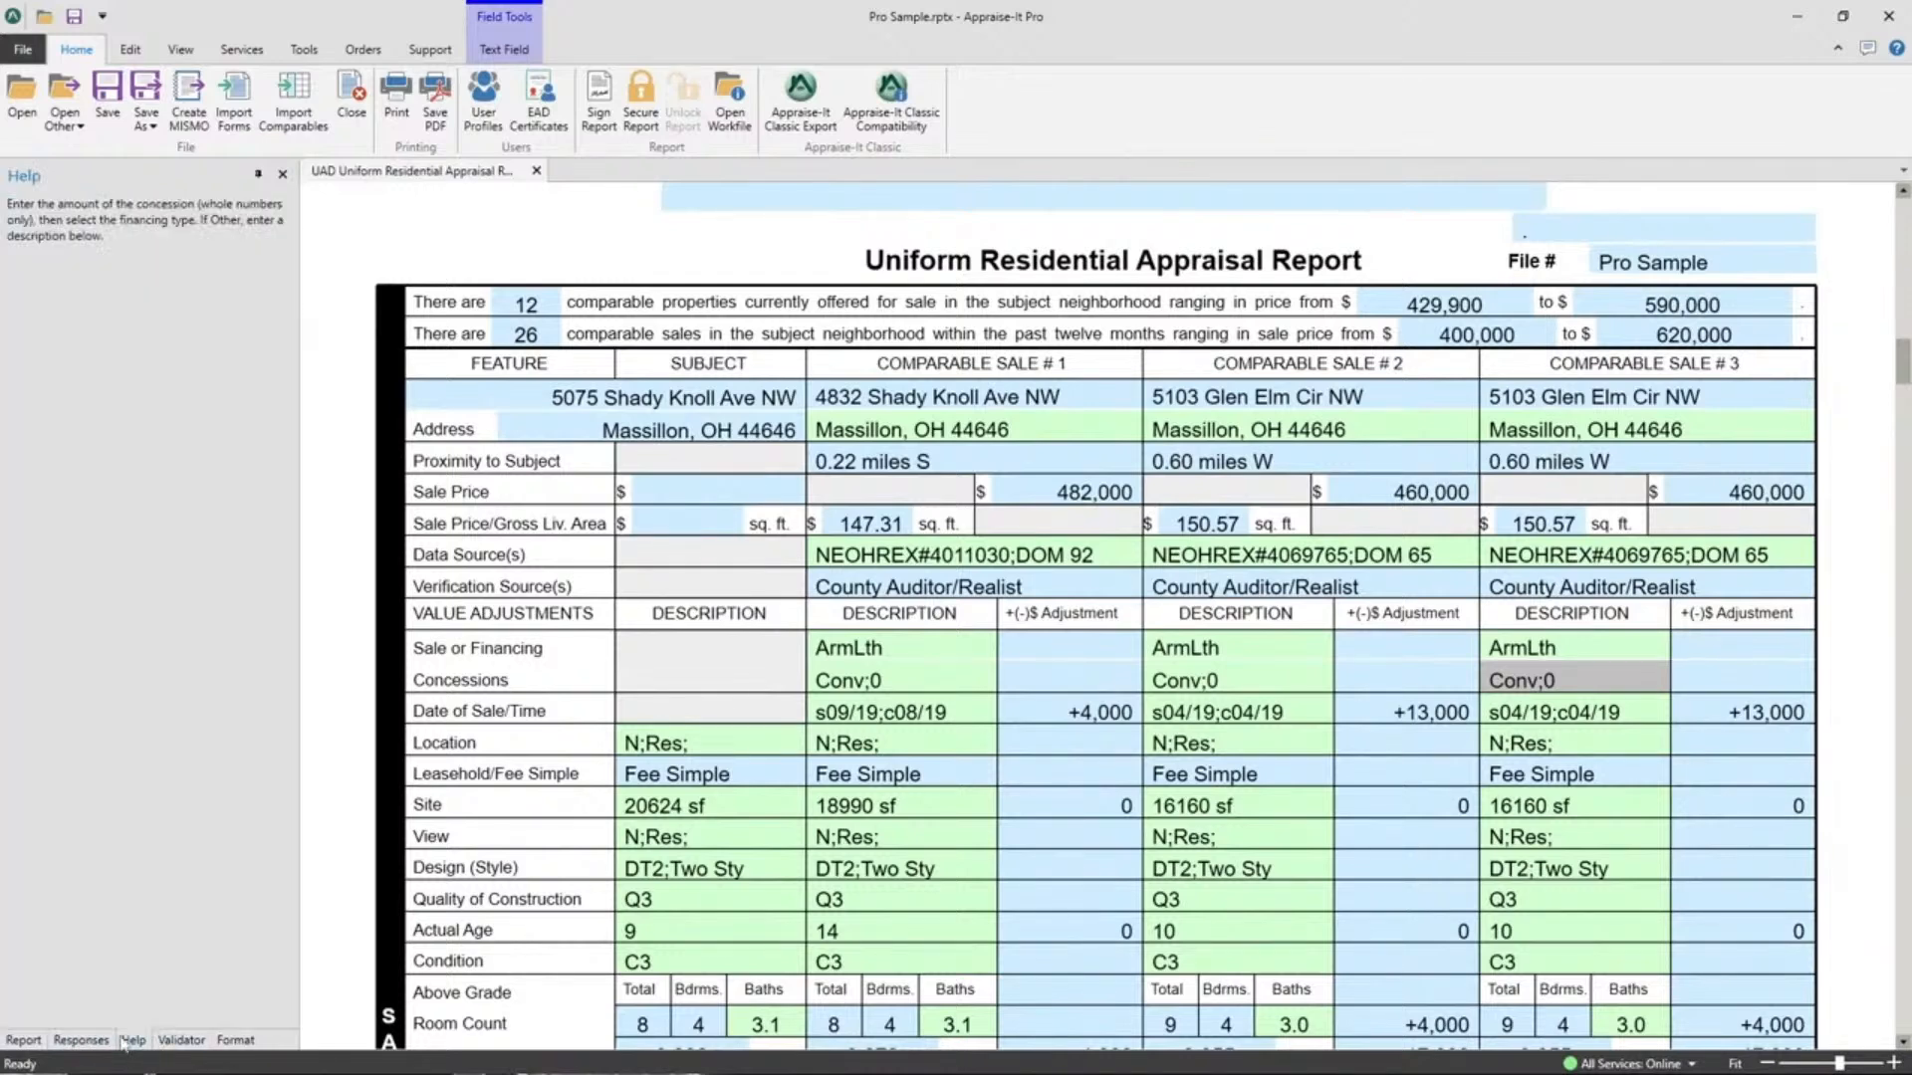
click(237, 1041)
click(179, 1041)
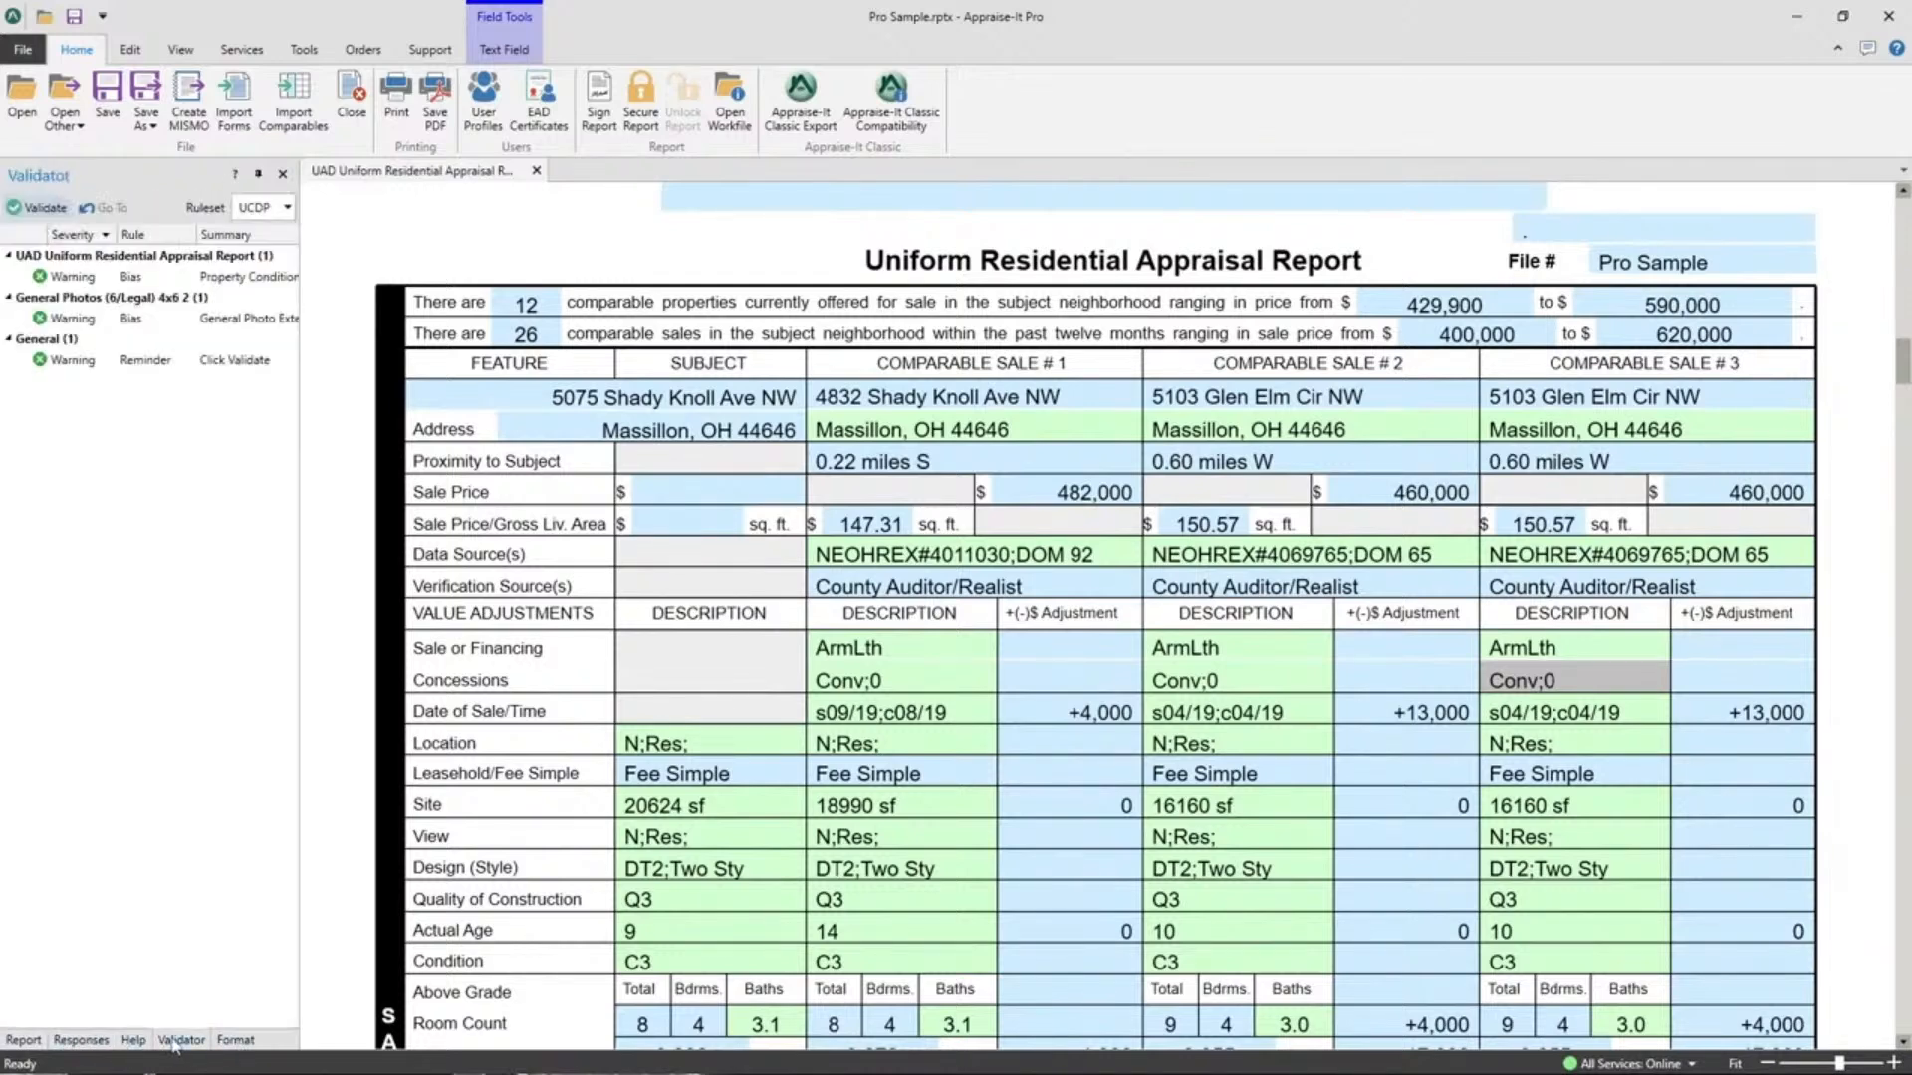
click(229, 1040)
click(162, 1041)
click(78, 1042)
click(12, 1042)
click(68, 1042)
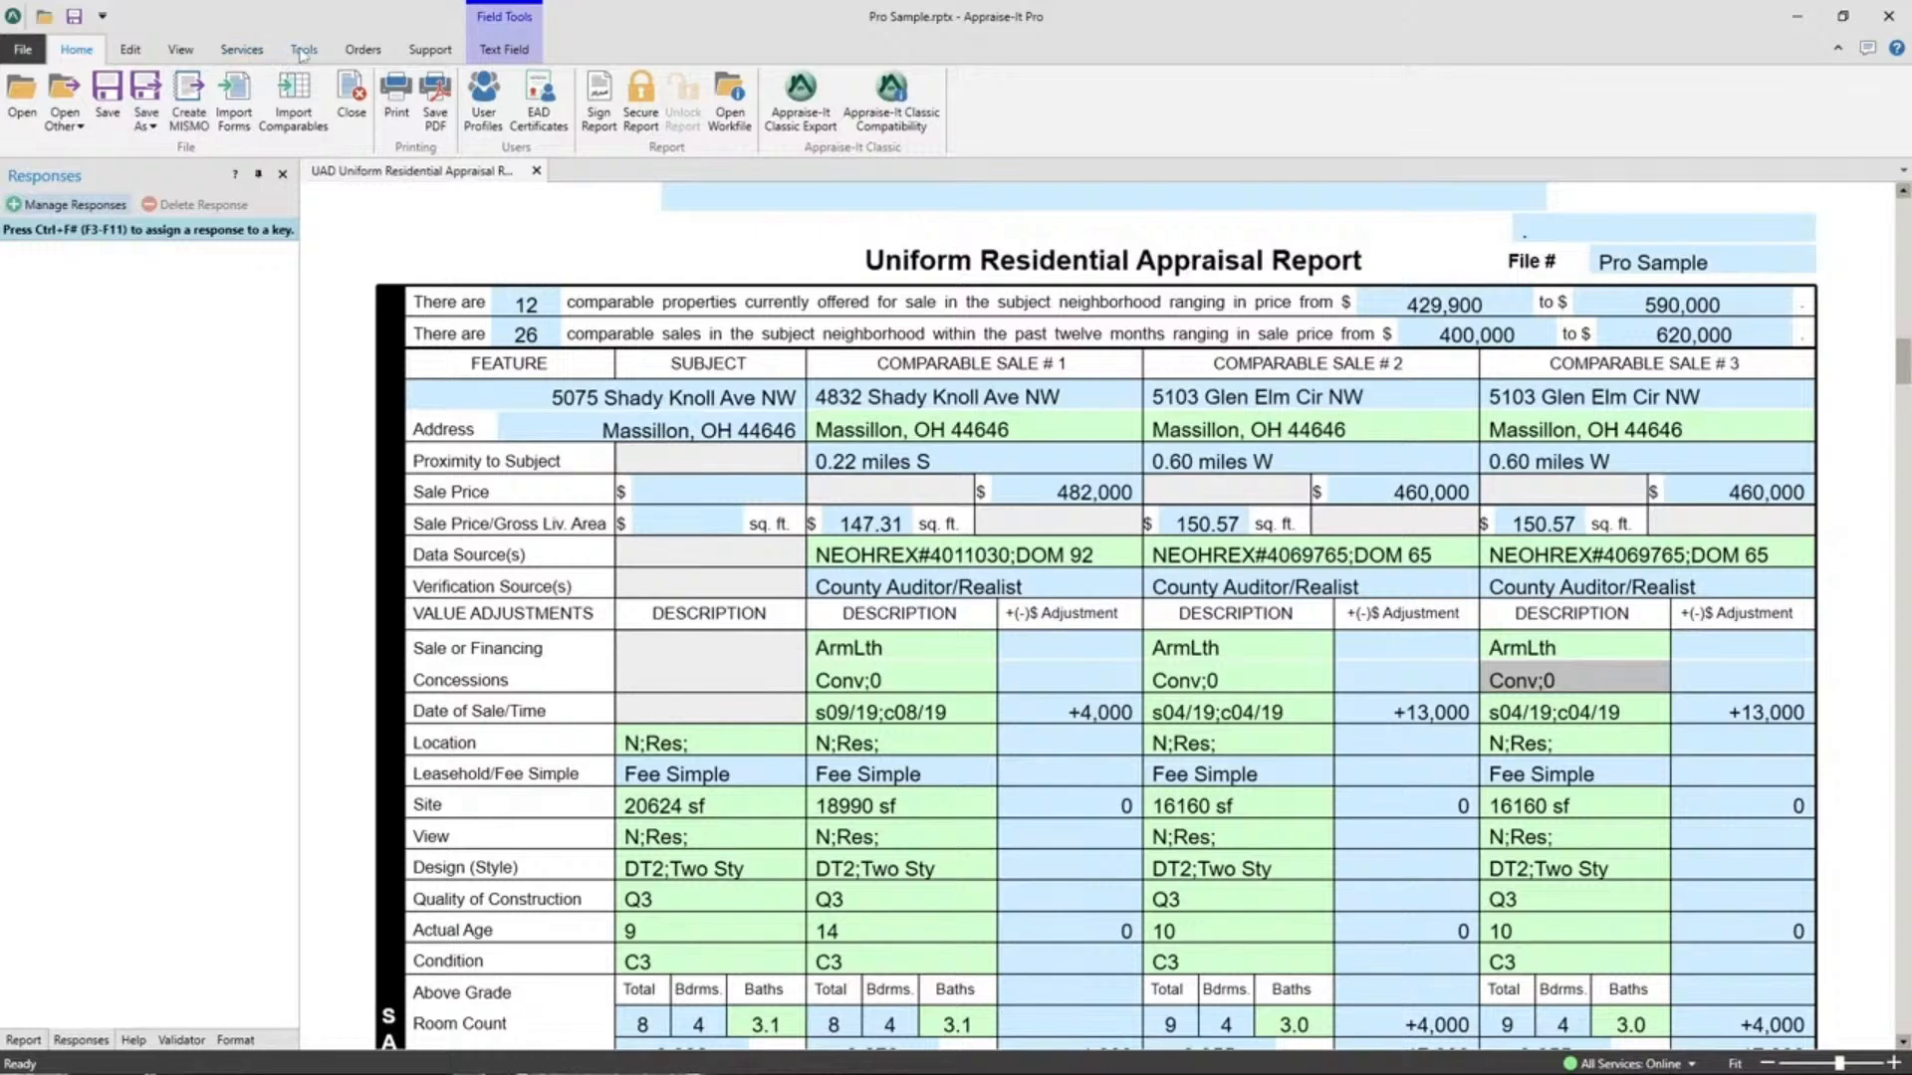
Reset the docked panel layout to default via View > Reset to Default and confirm with Yes.
click(168, 57)
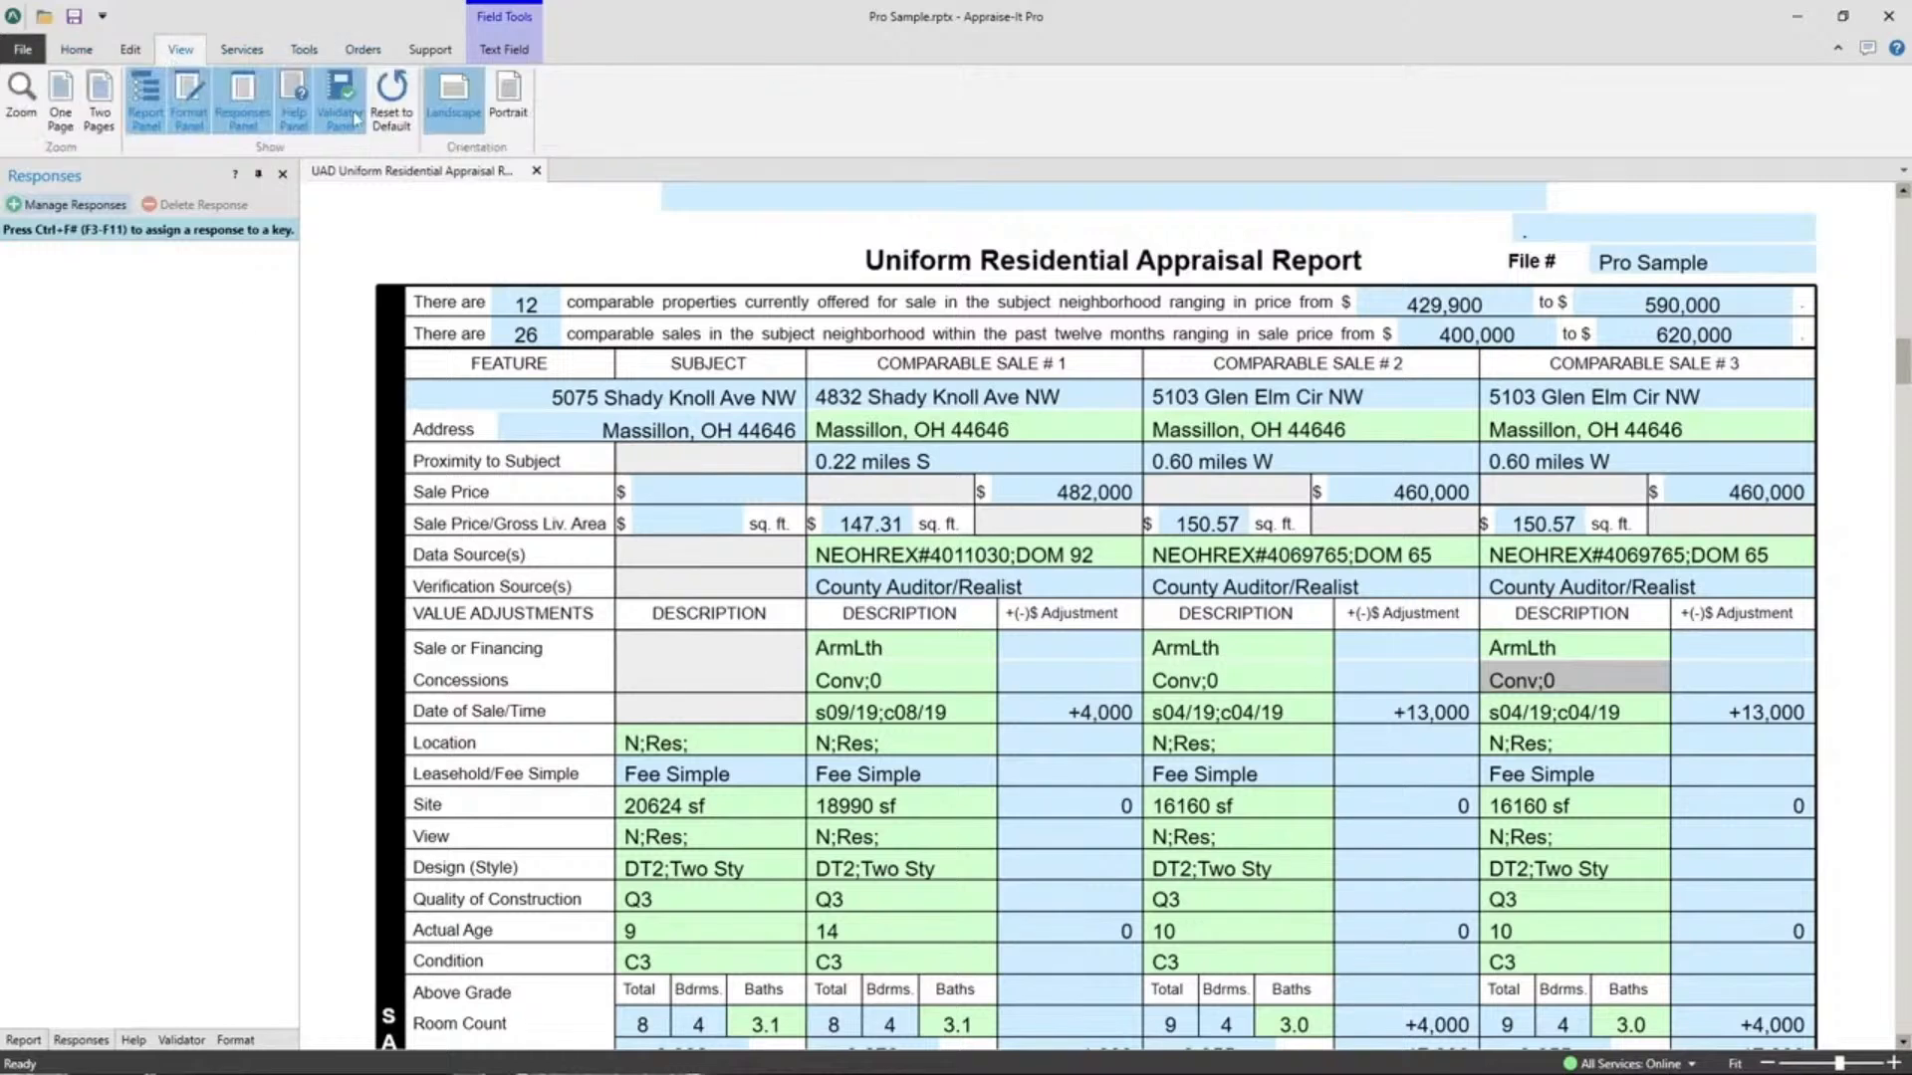
click(392, 99)
click(1051, 587)
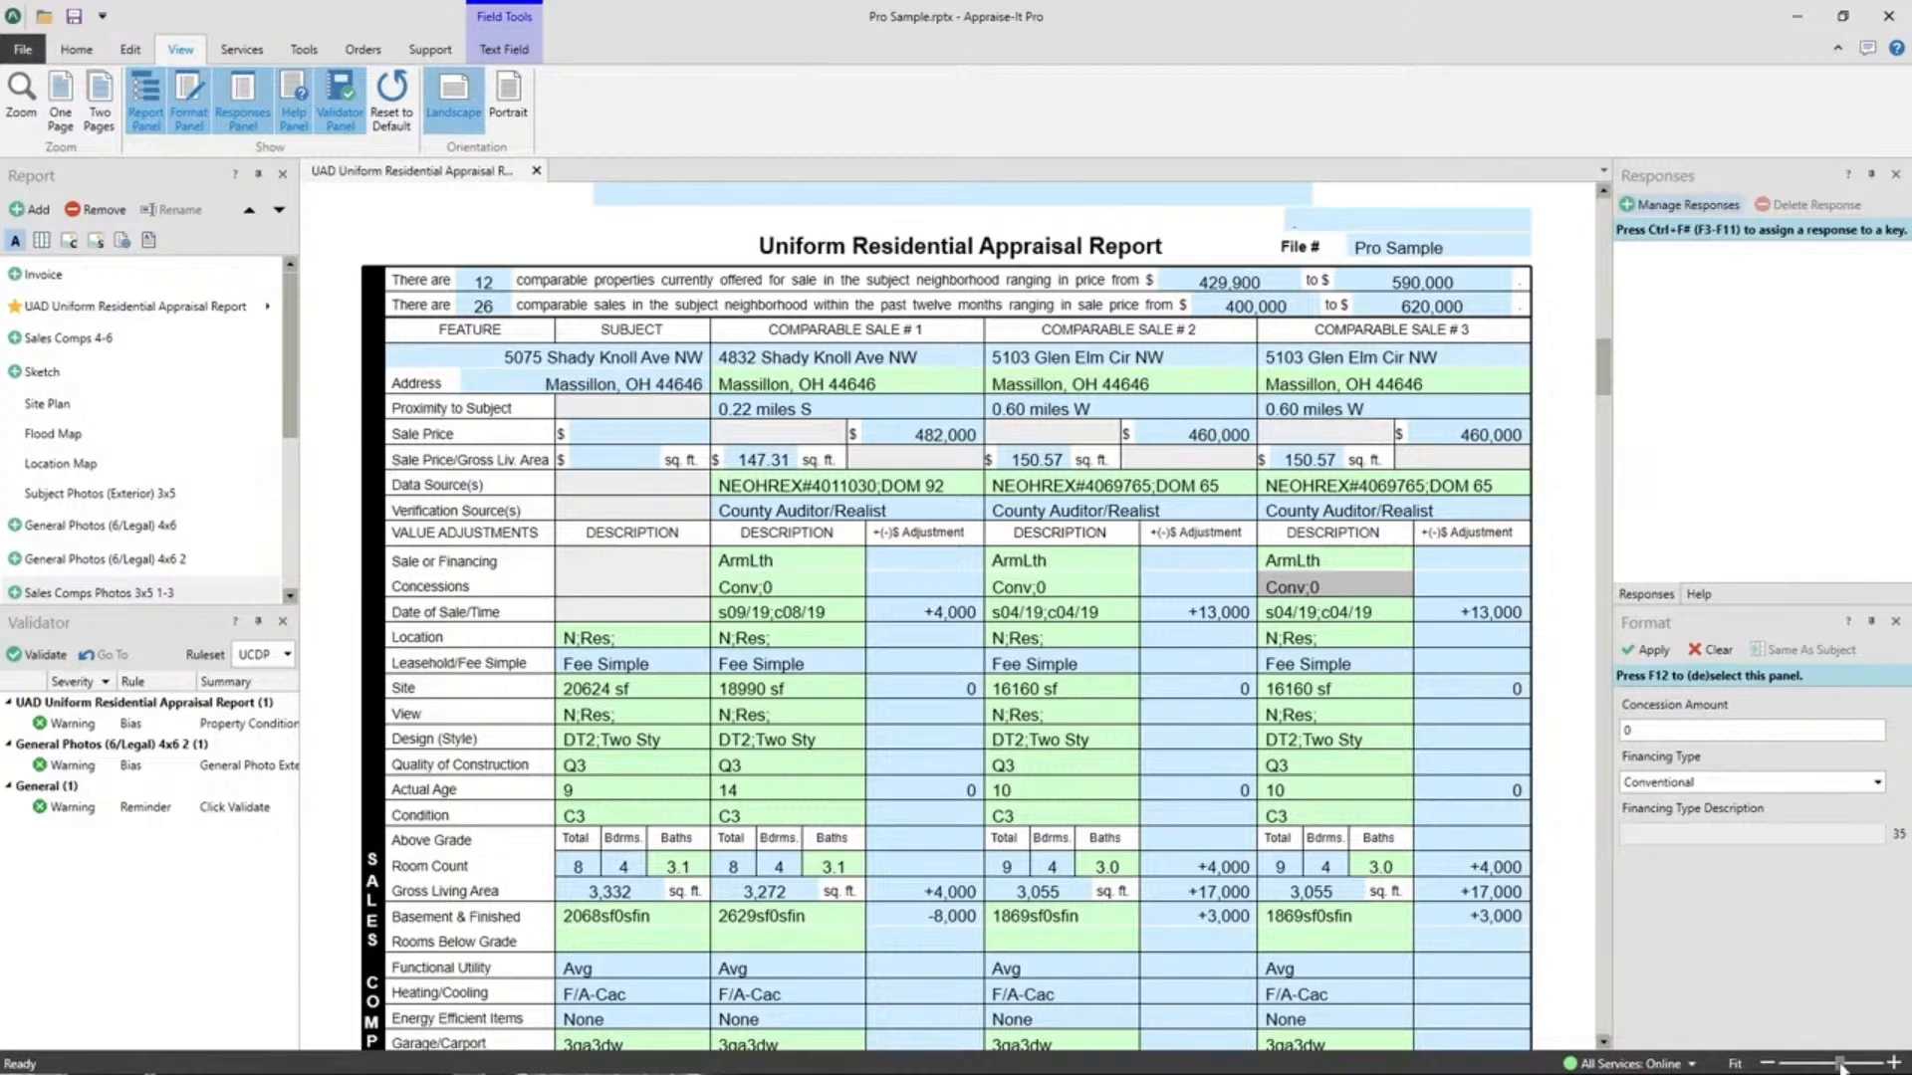
Zoom the form in to 230%, then step back out past 160% to view whole pages.
click(1771, 1068)
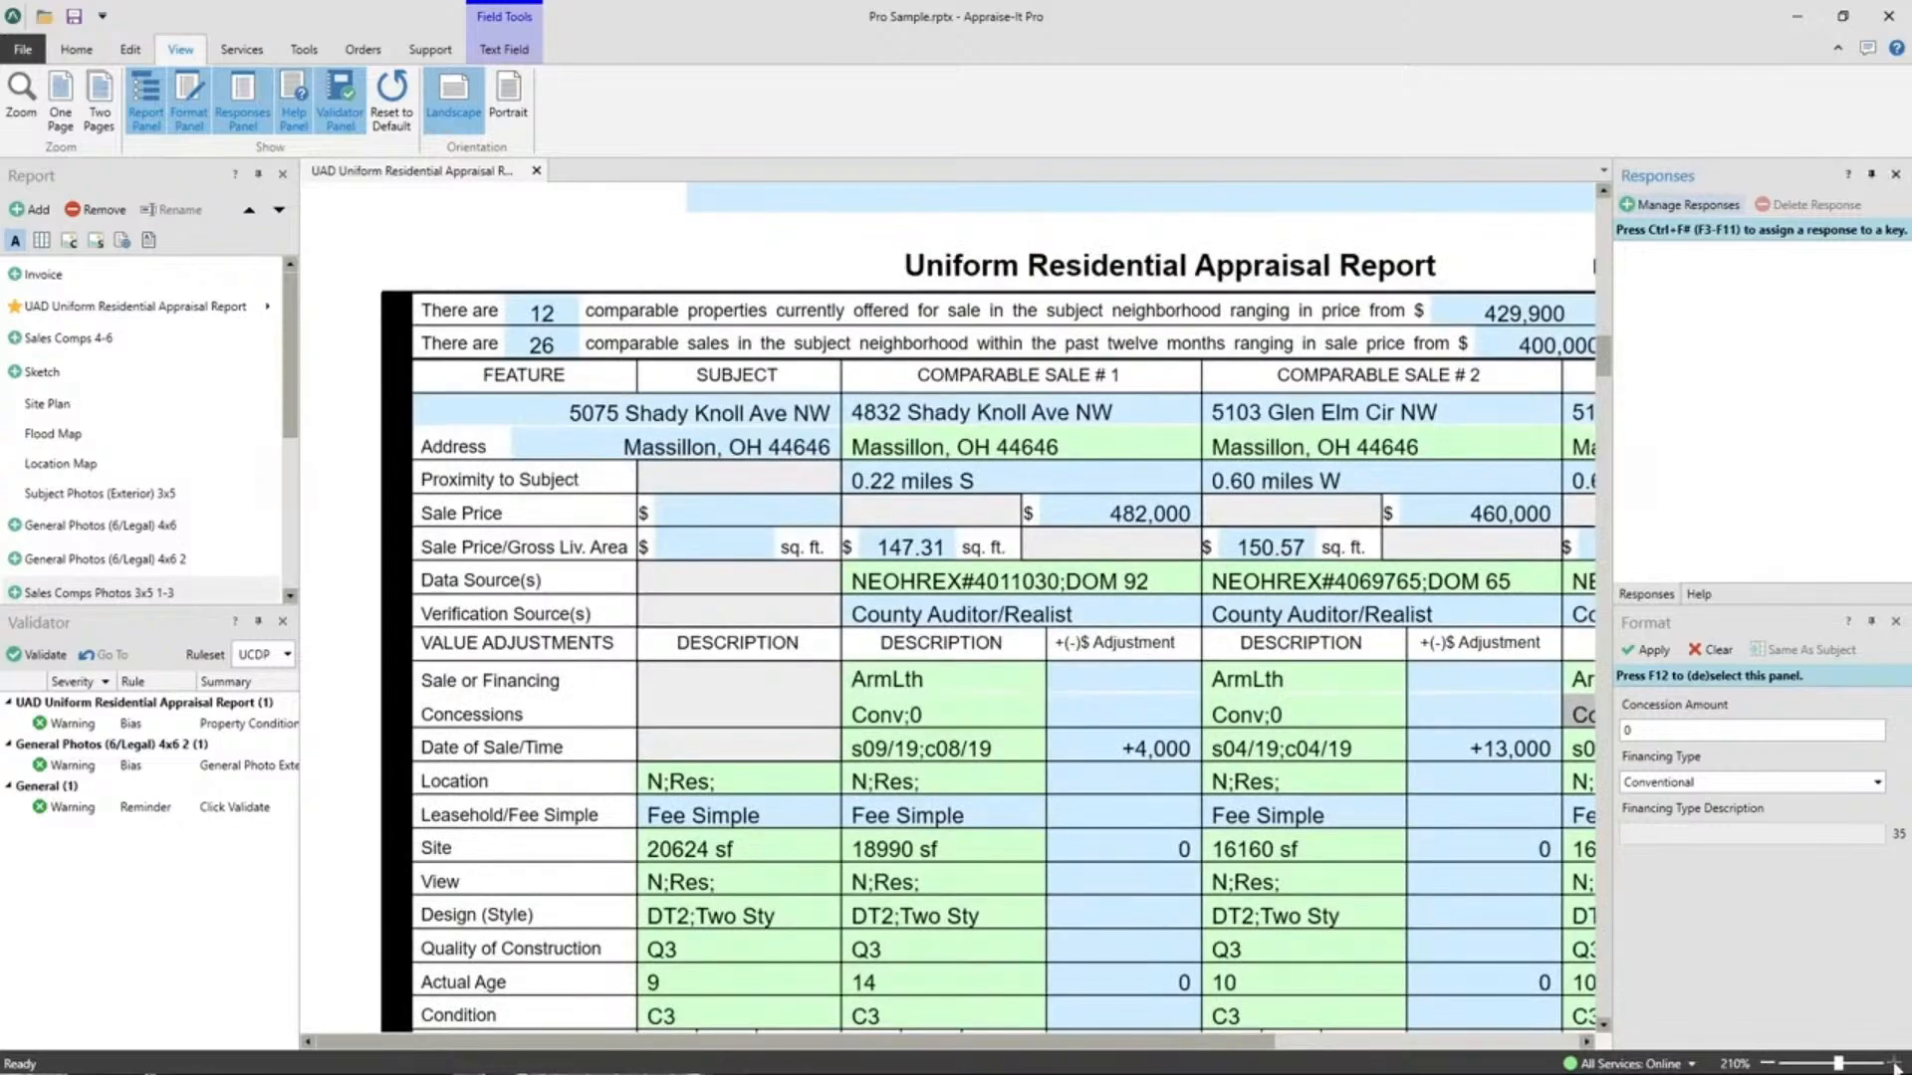
click(1895, 1065)
click(1895, 1066)
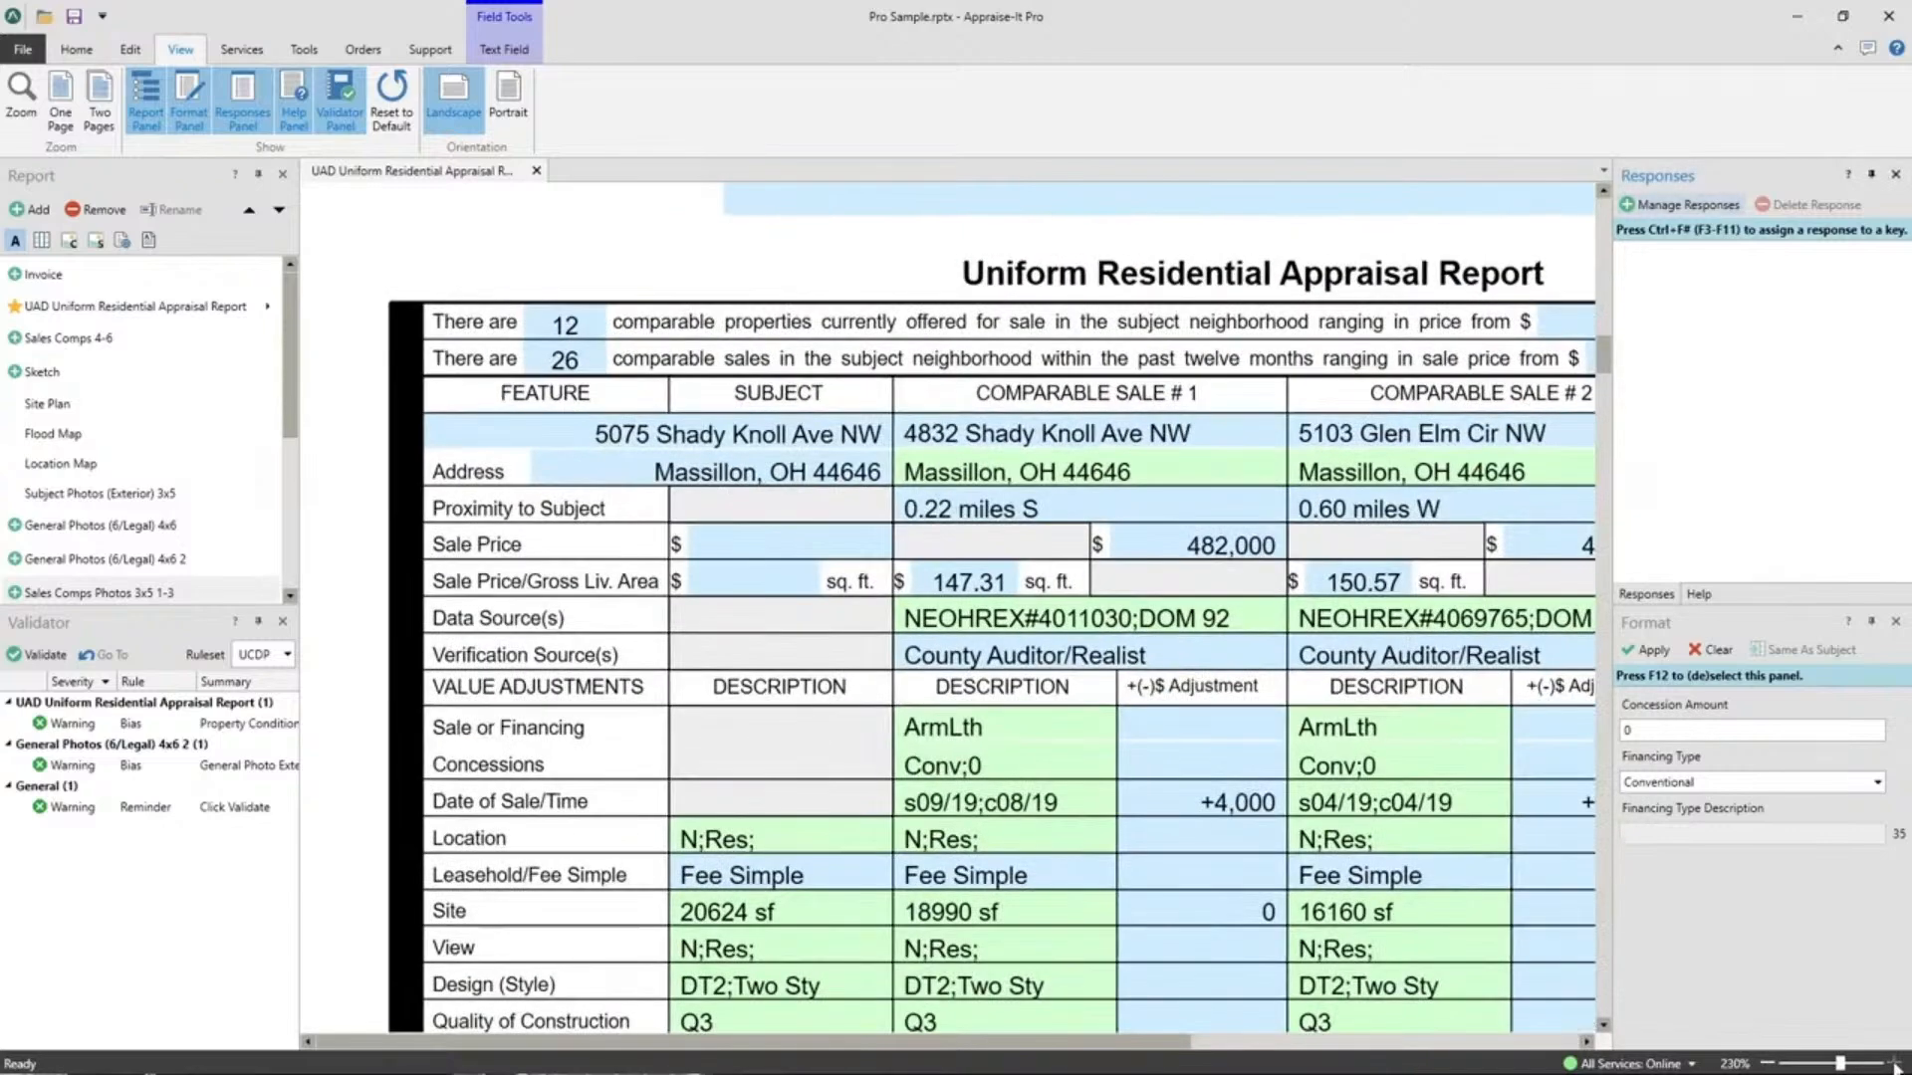
click(1770, 1065)
click(1770, 1065)
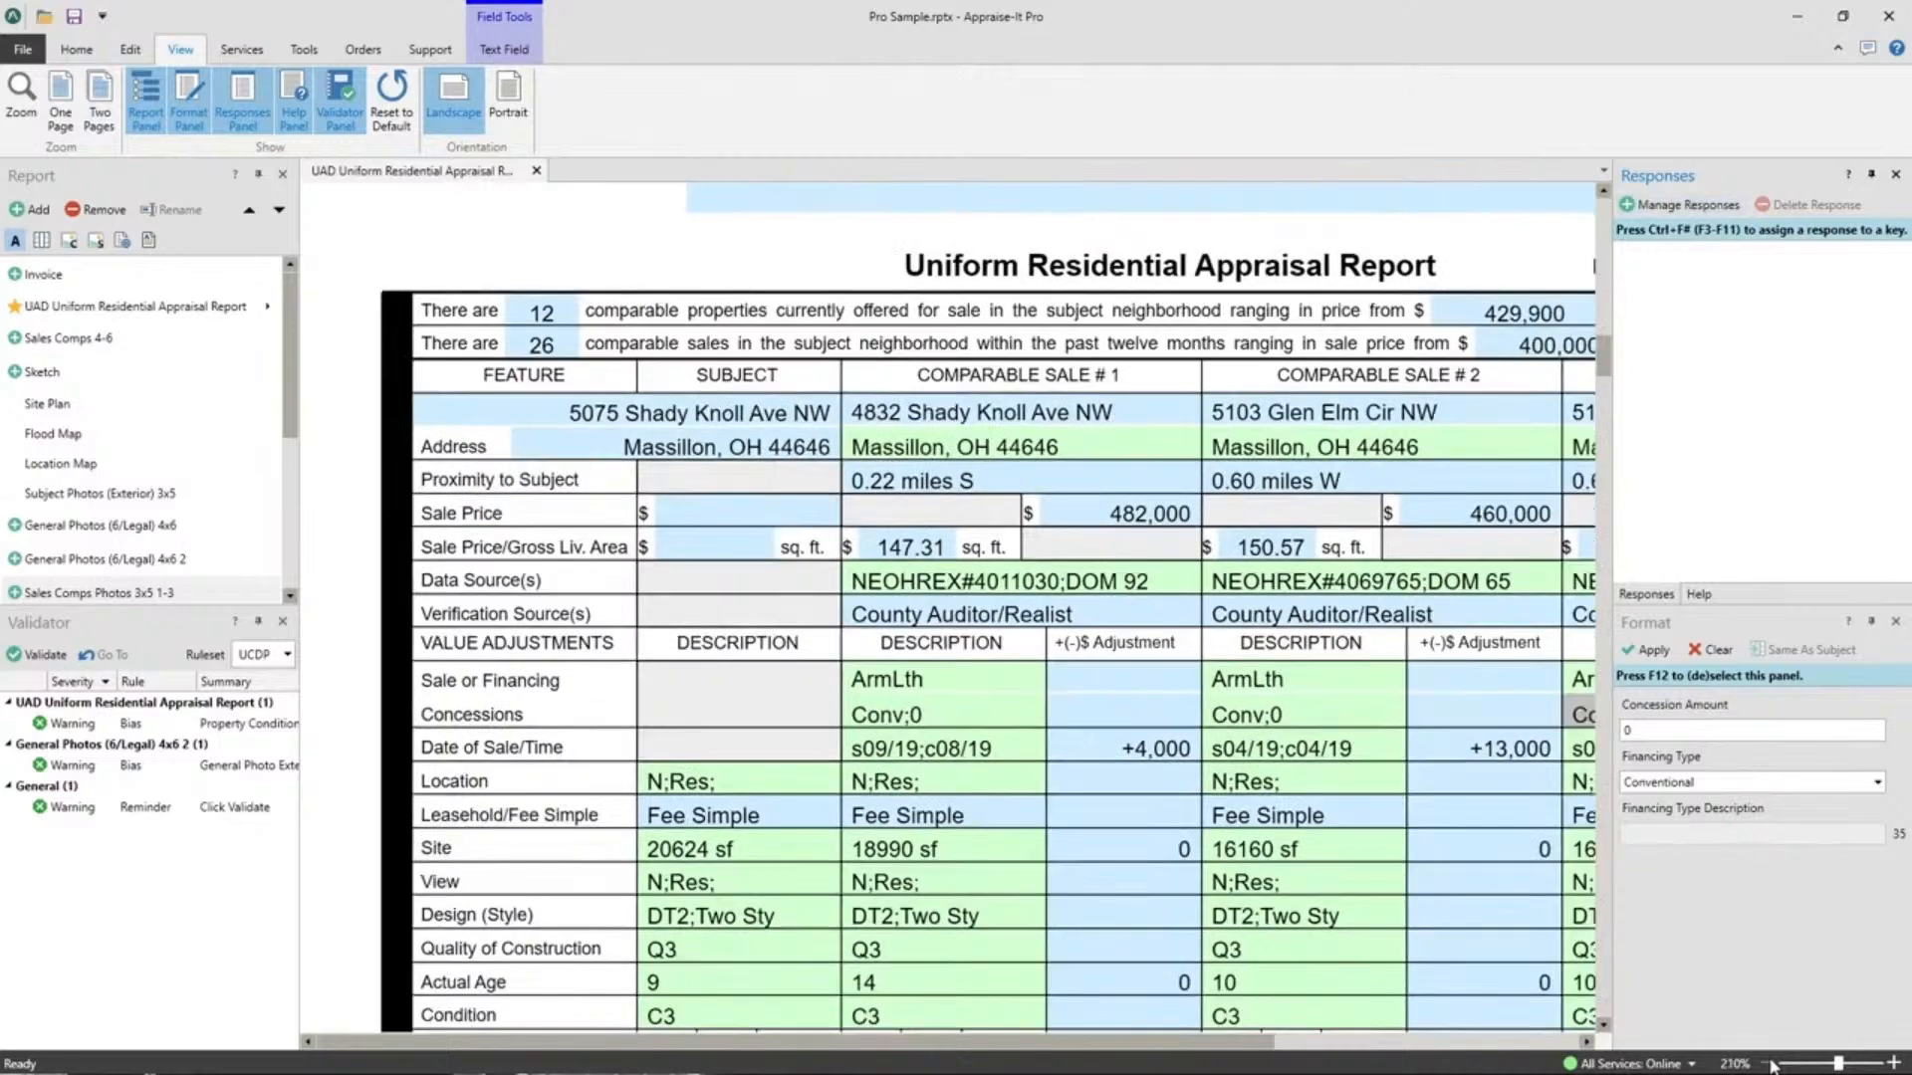
click(1770, 1066)
click(1770, 1065)
click(1770, 1065)
click(1770, 1066)
click(1770, 1066)
click(1771, 1065)
click(1770, 1066)
click(1770, 1066)
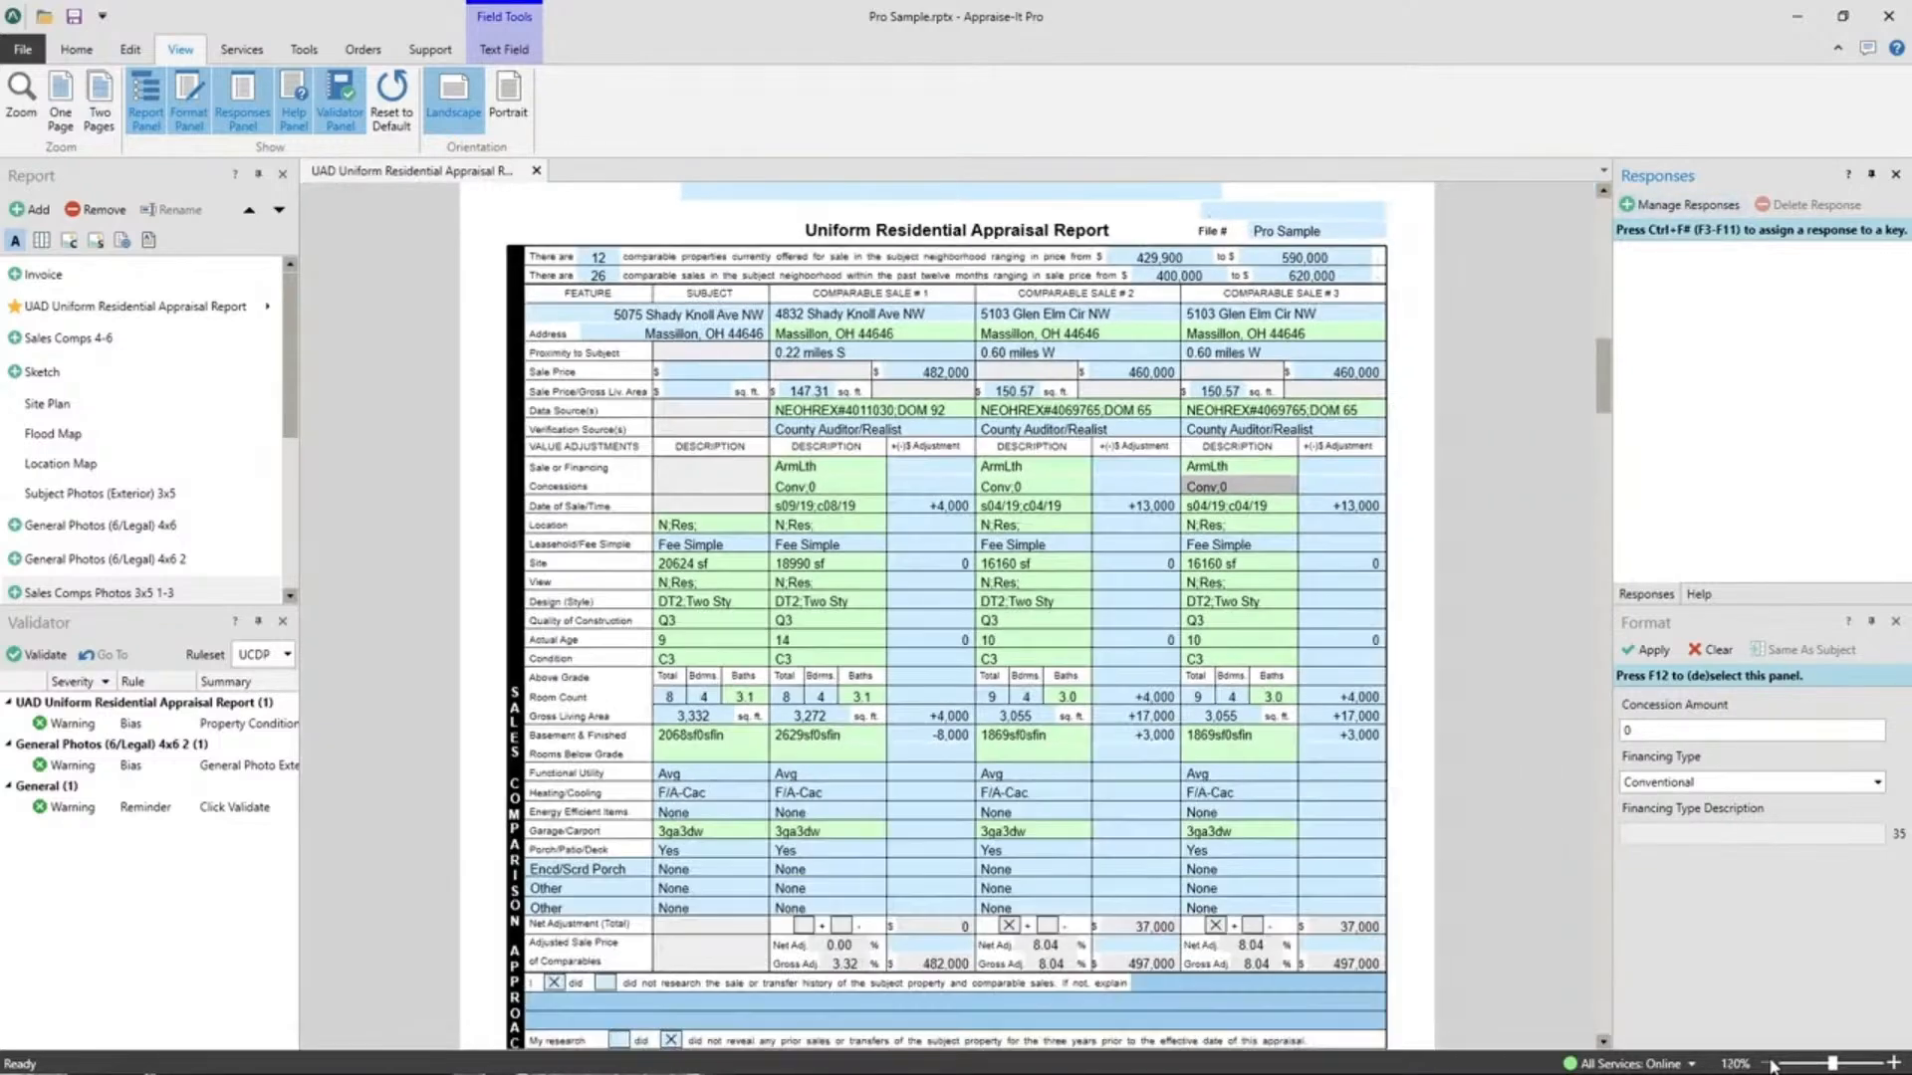
click(1770, 1066)
click(1771, 1065)
click(1771, 1065)
click(1771, 1066)
click(1770, 1065)
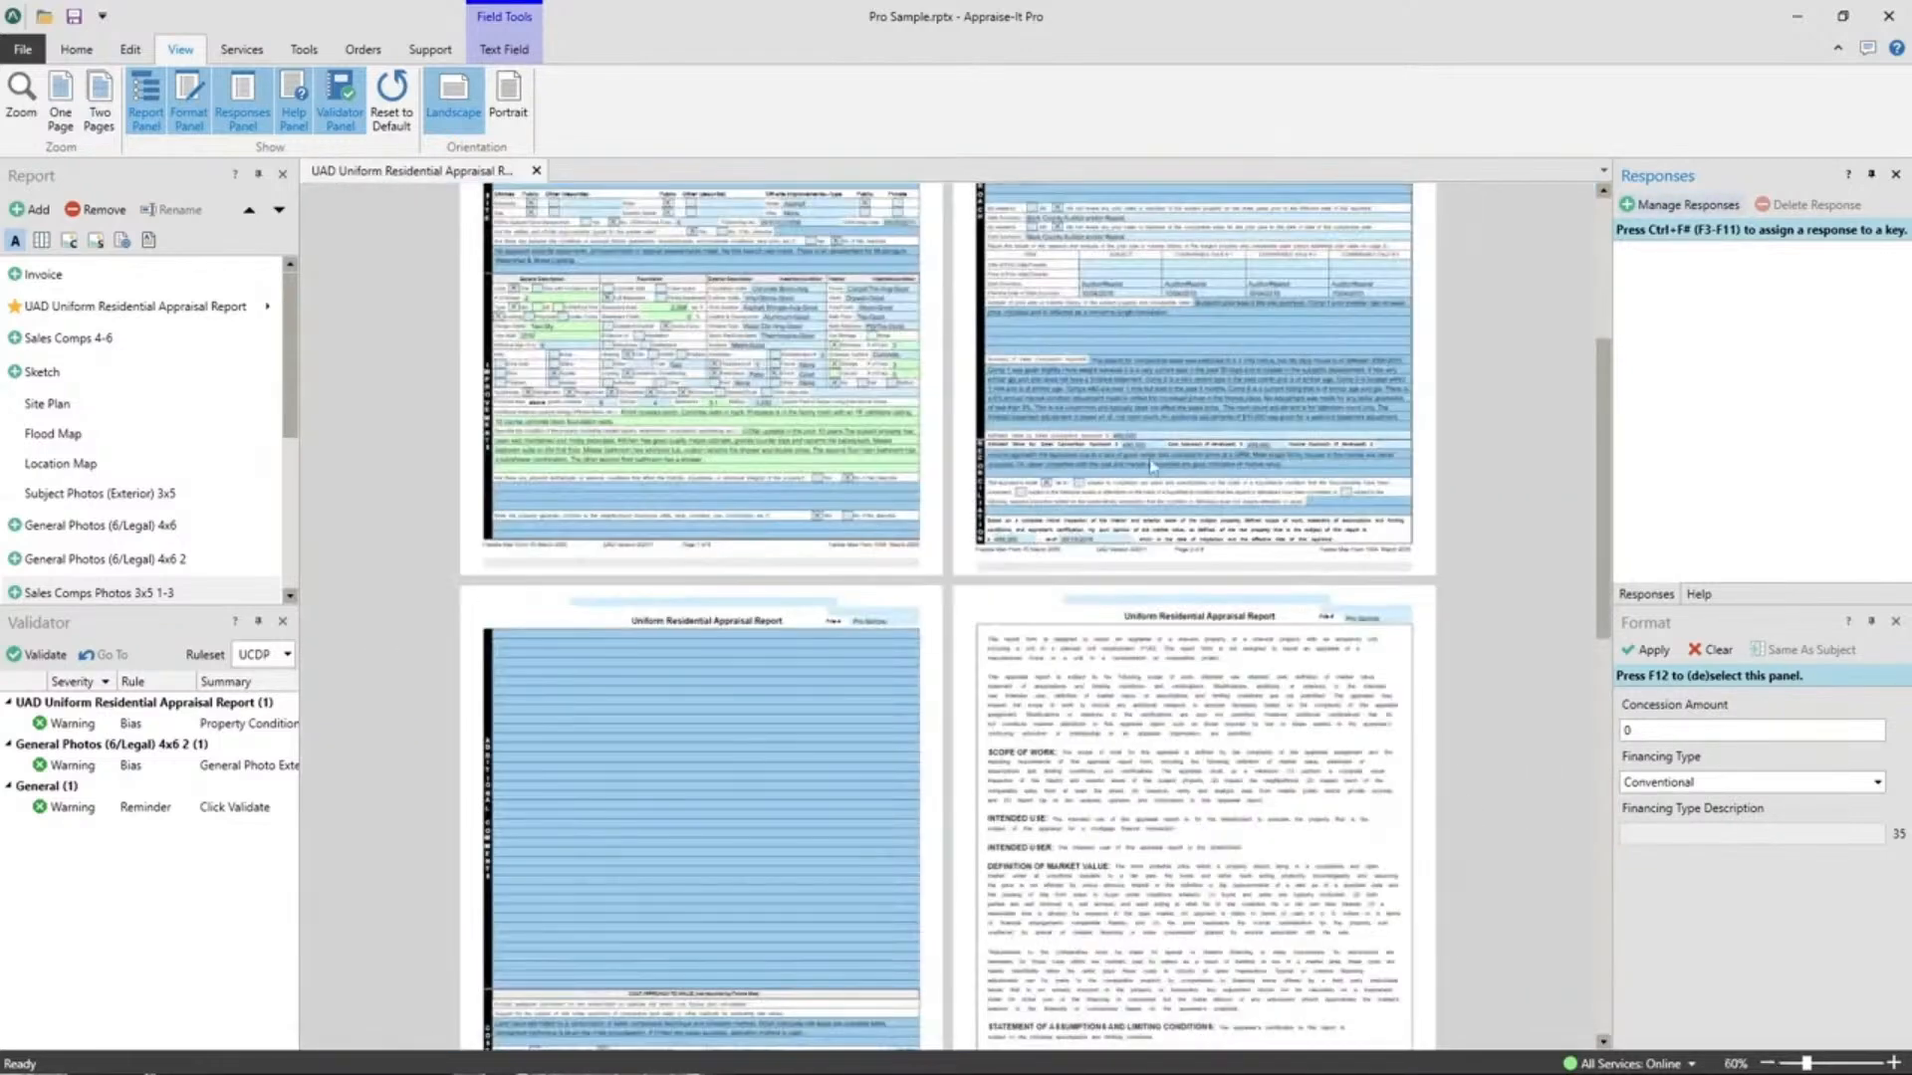
click(1770, 1065)
Zoom the pages back in step by step to a single large page.
scroll(909, 632, down, 8)
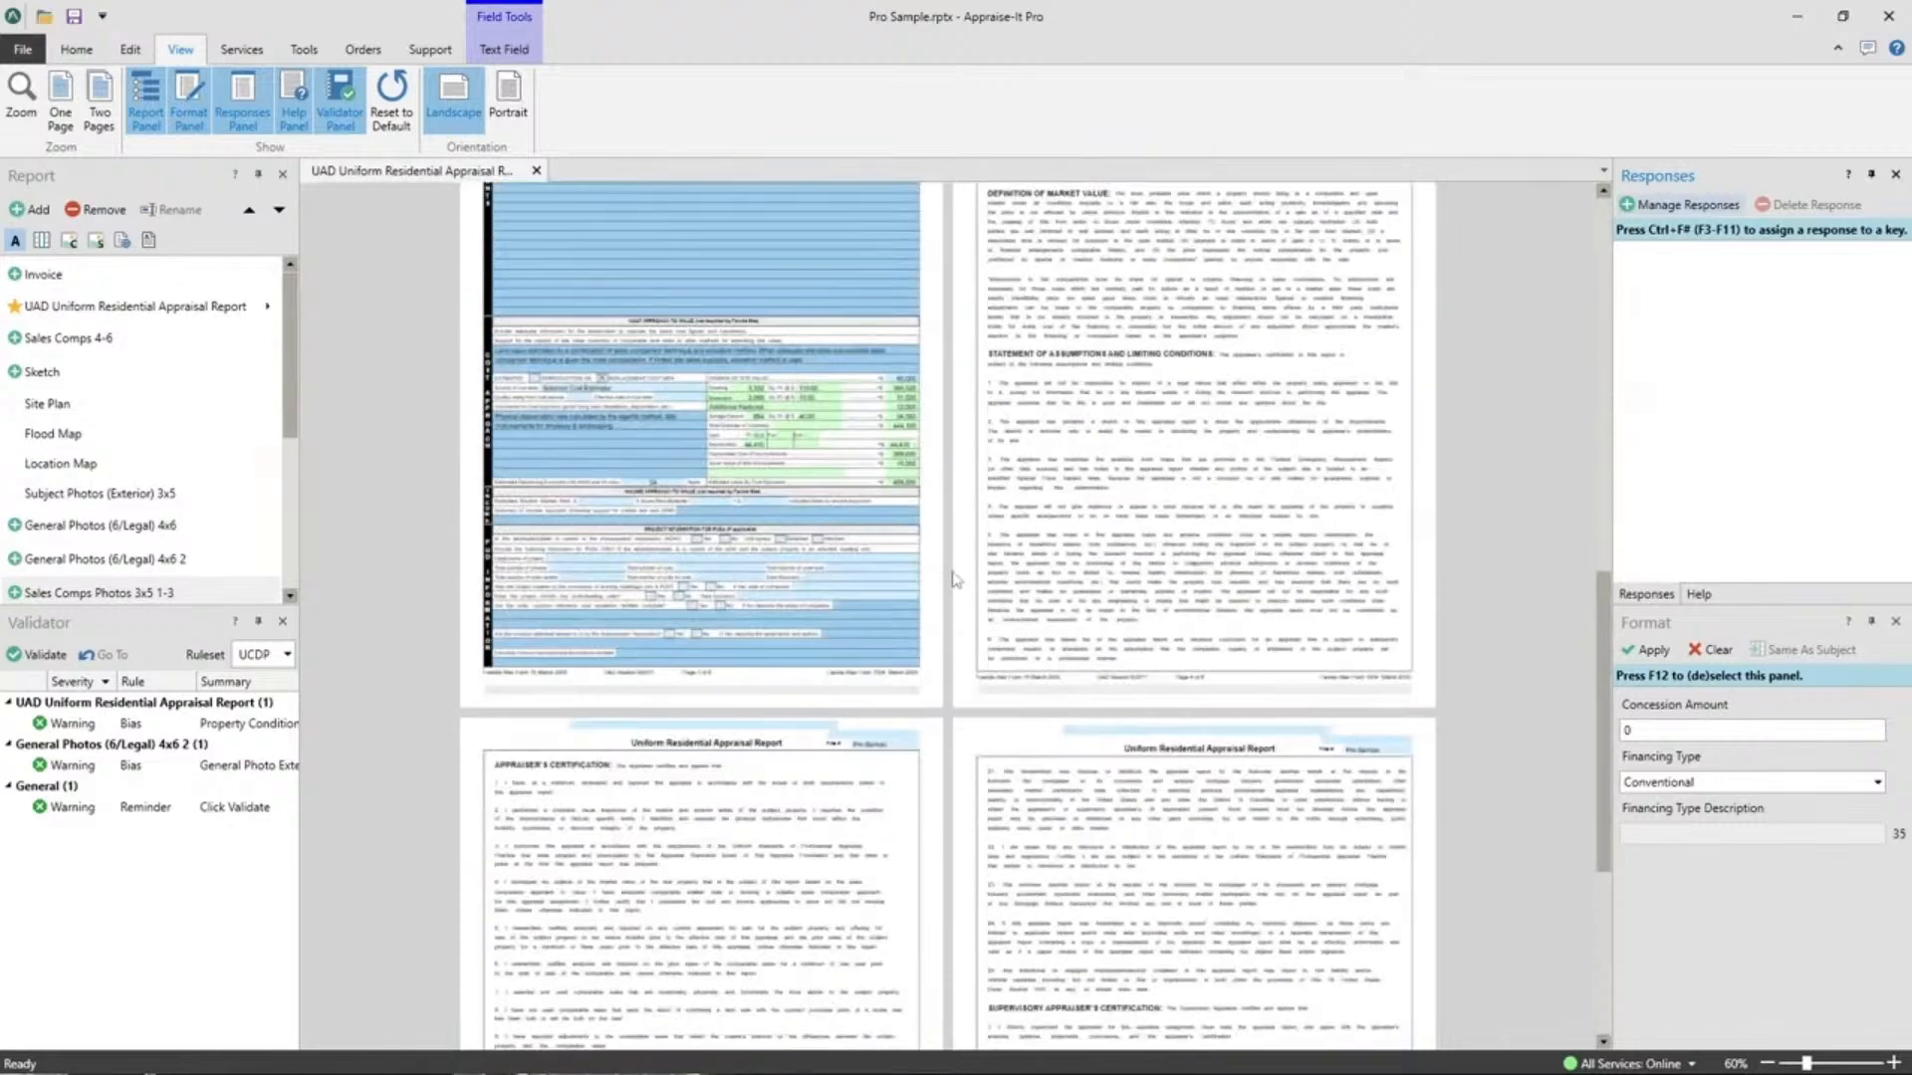
scroll(909, 631, up, 8)
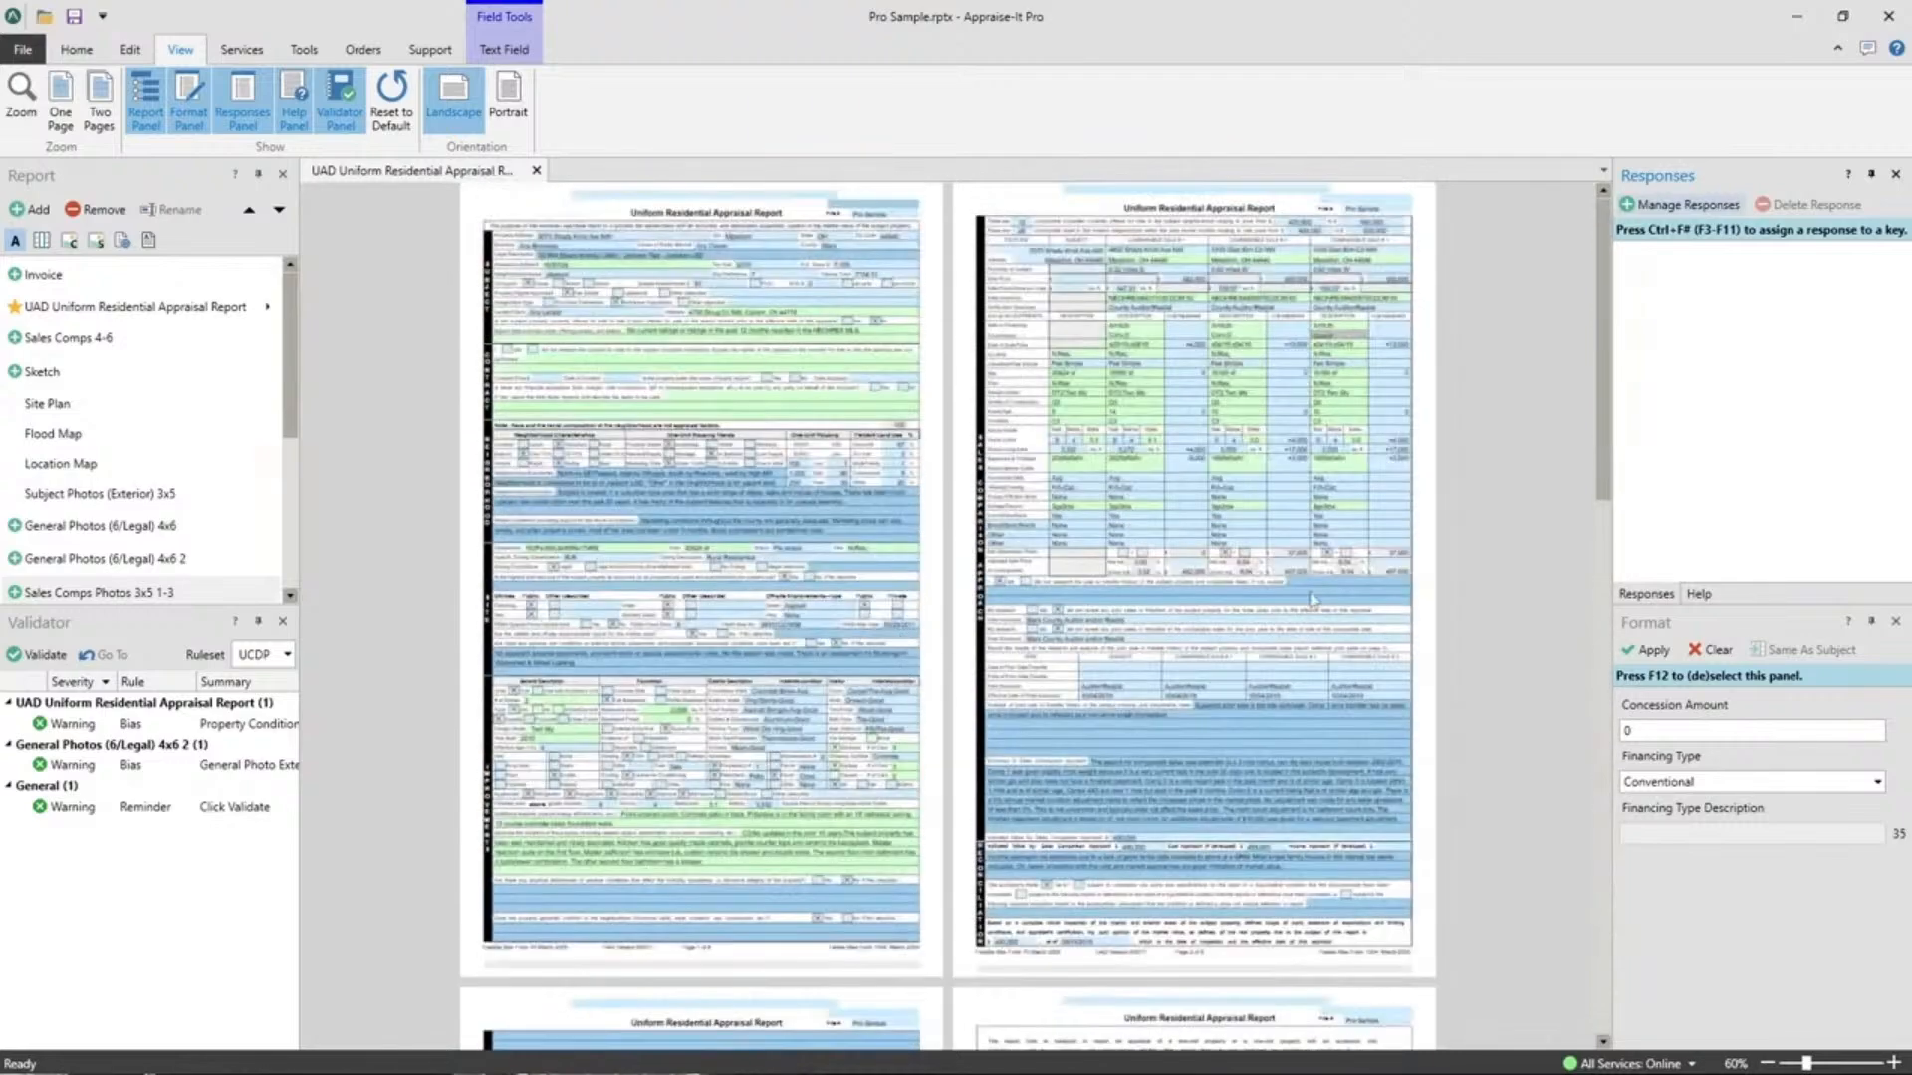
click(1899, 1064)
click(1899, 1065)
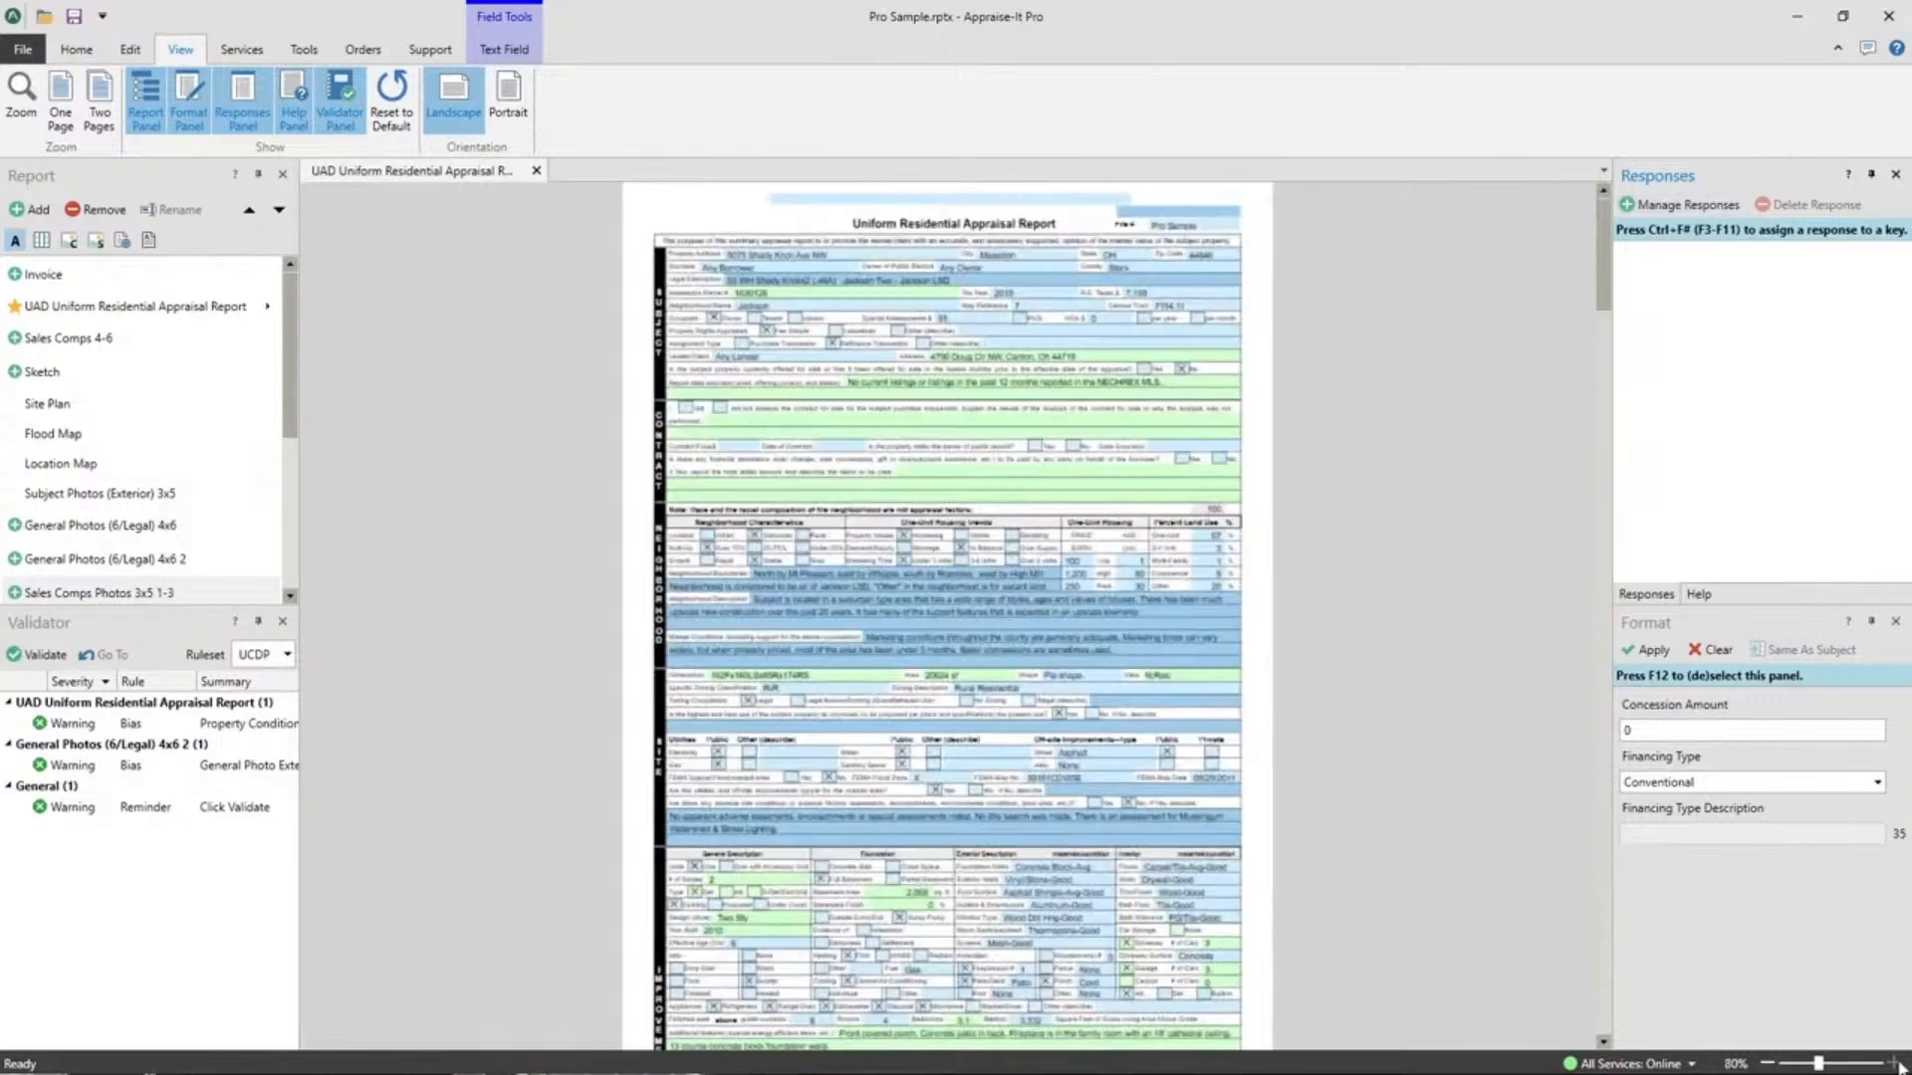
click(1899, 1065)
click(1899, 1065)
click(1899, 1065)
click(1899, 1064)
click(1899, 1064)
click(1898, 1065)
click(1899, 1064)
click(1899, 1065)
click(1899, 1064)
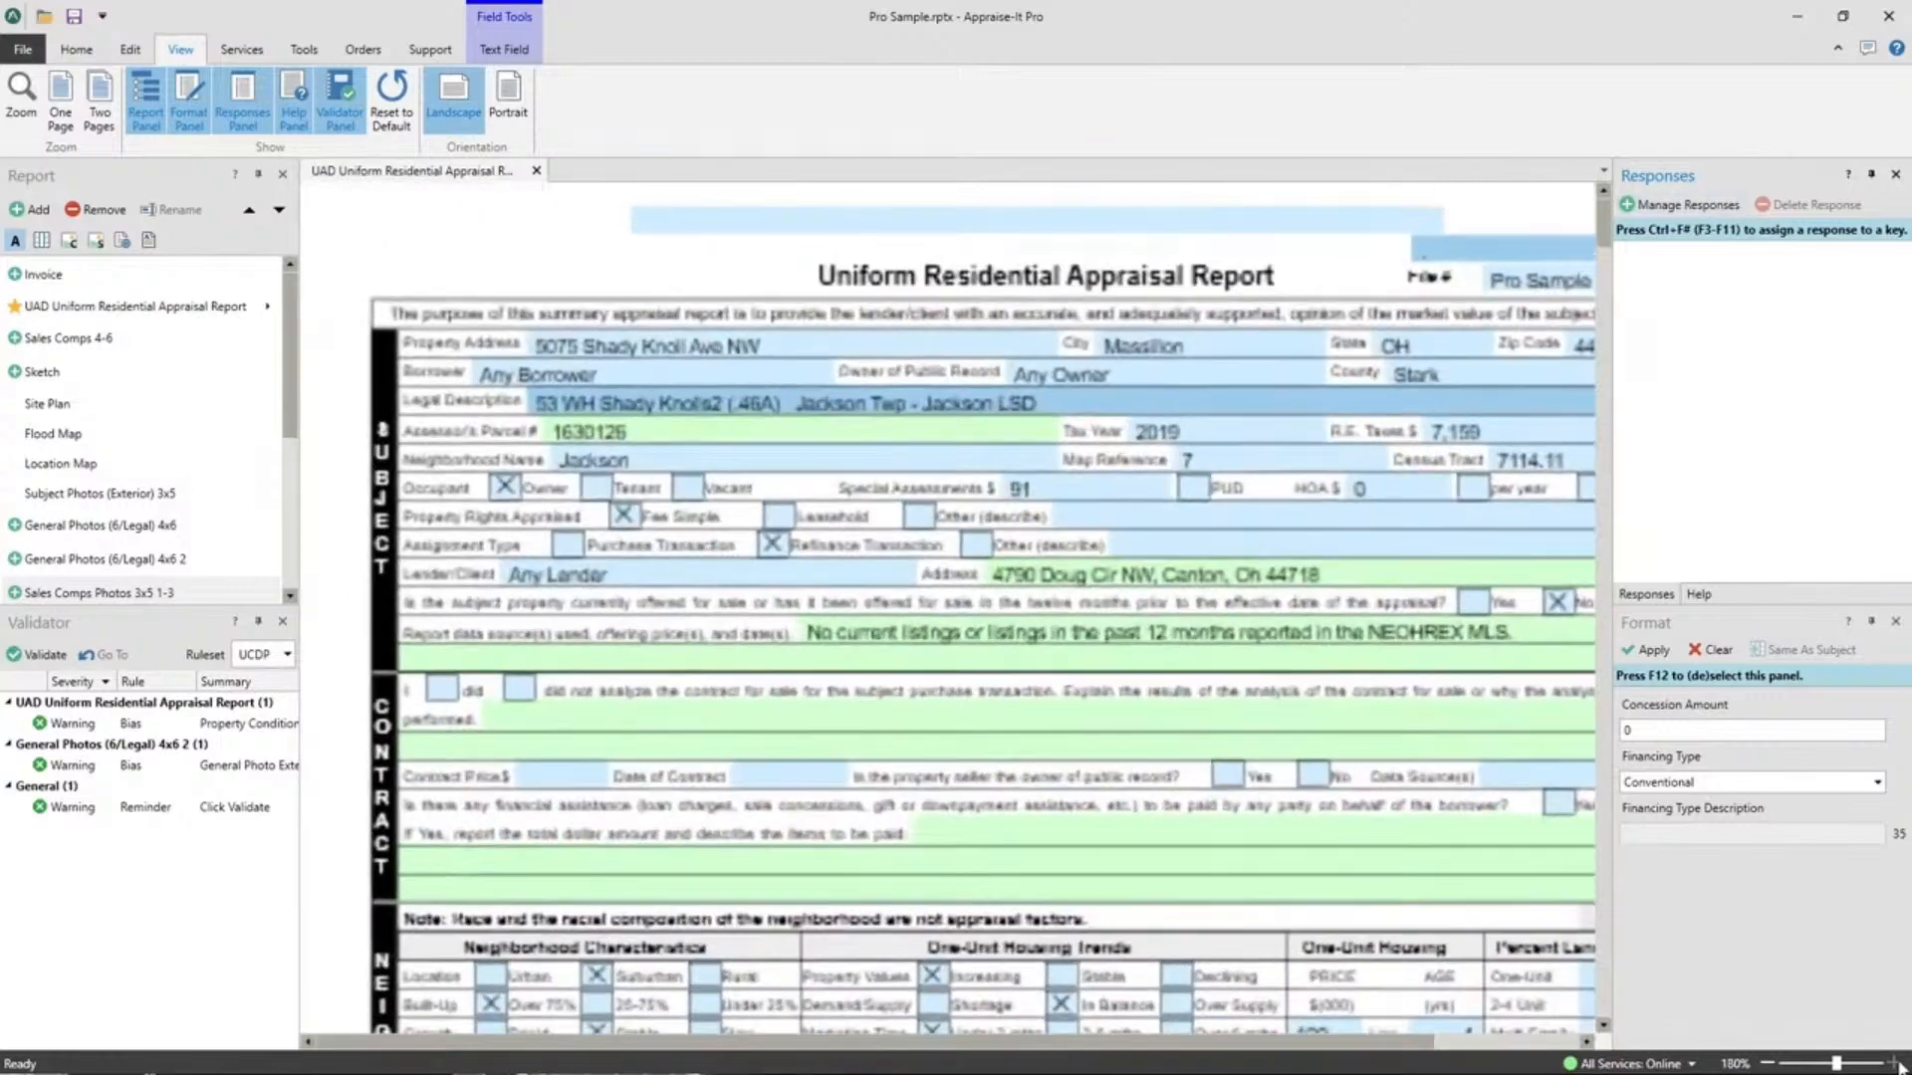
click(1898, 1064)
click(1899, 1064)
click(1899, 1065)
click(1899, 1064)
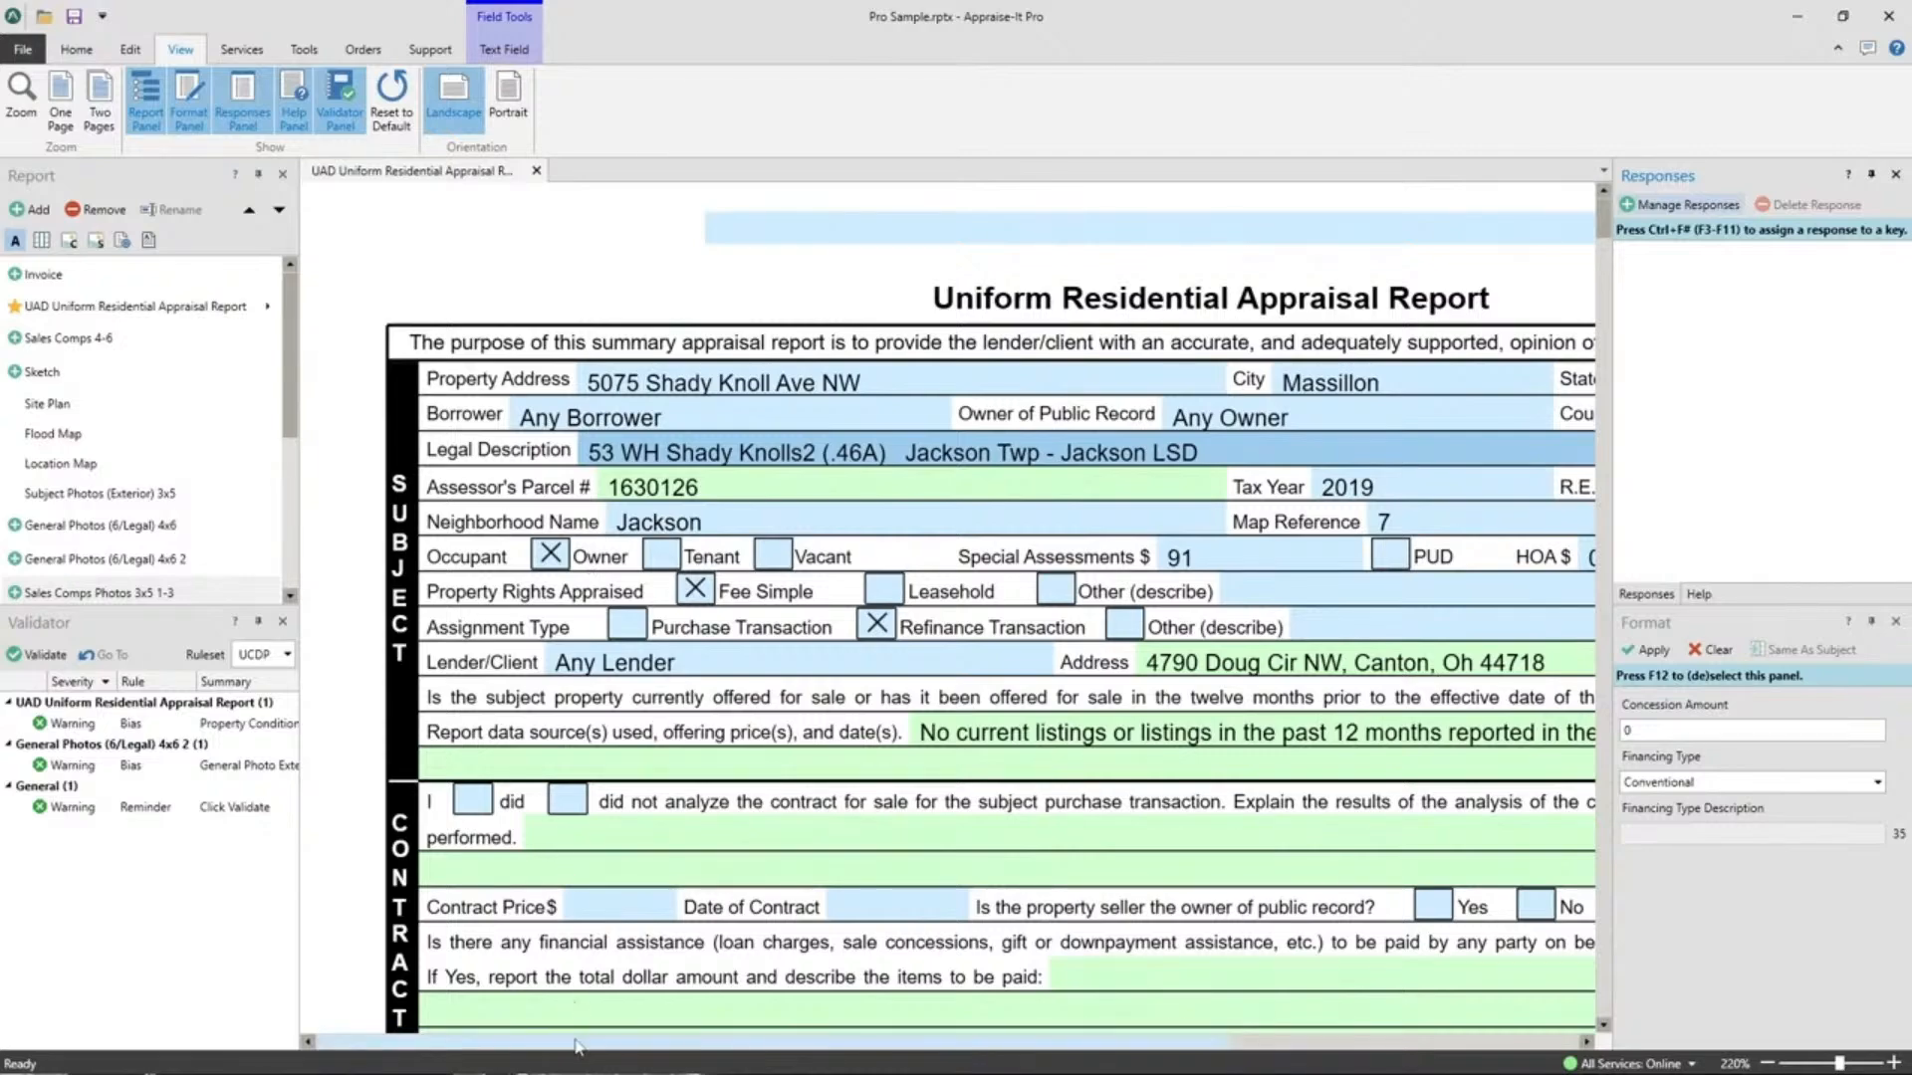
Set the report zoom to Fit to Width in the zoom settings.
drag(577, 1046, 796, 1046)
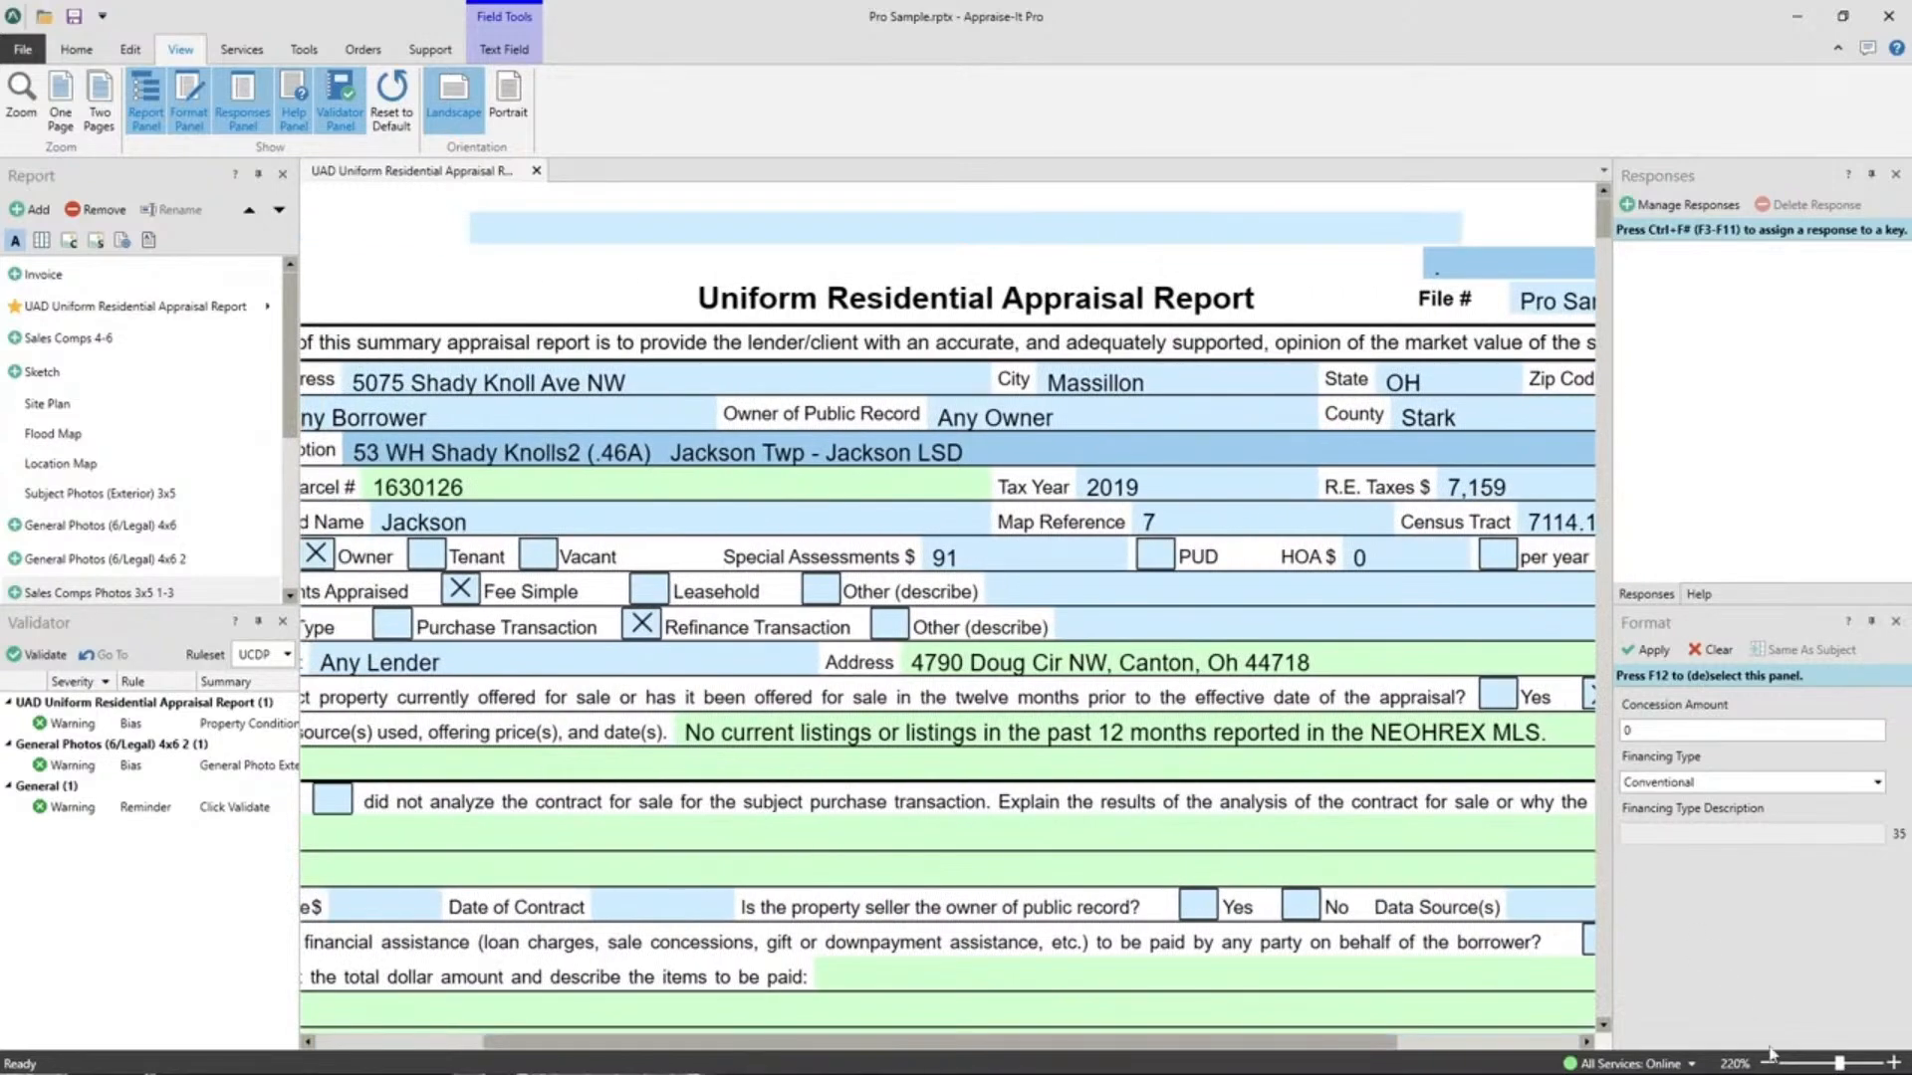
click(1734, 1065)
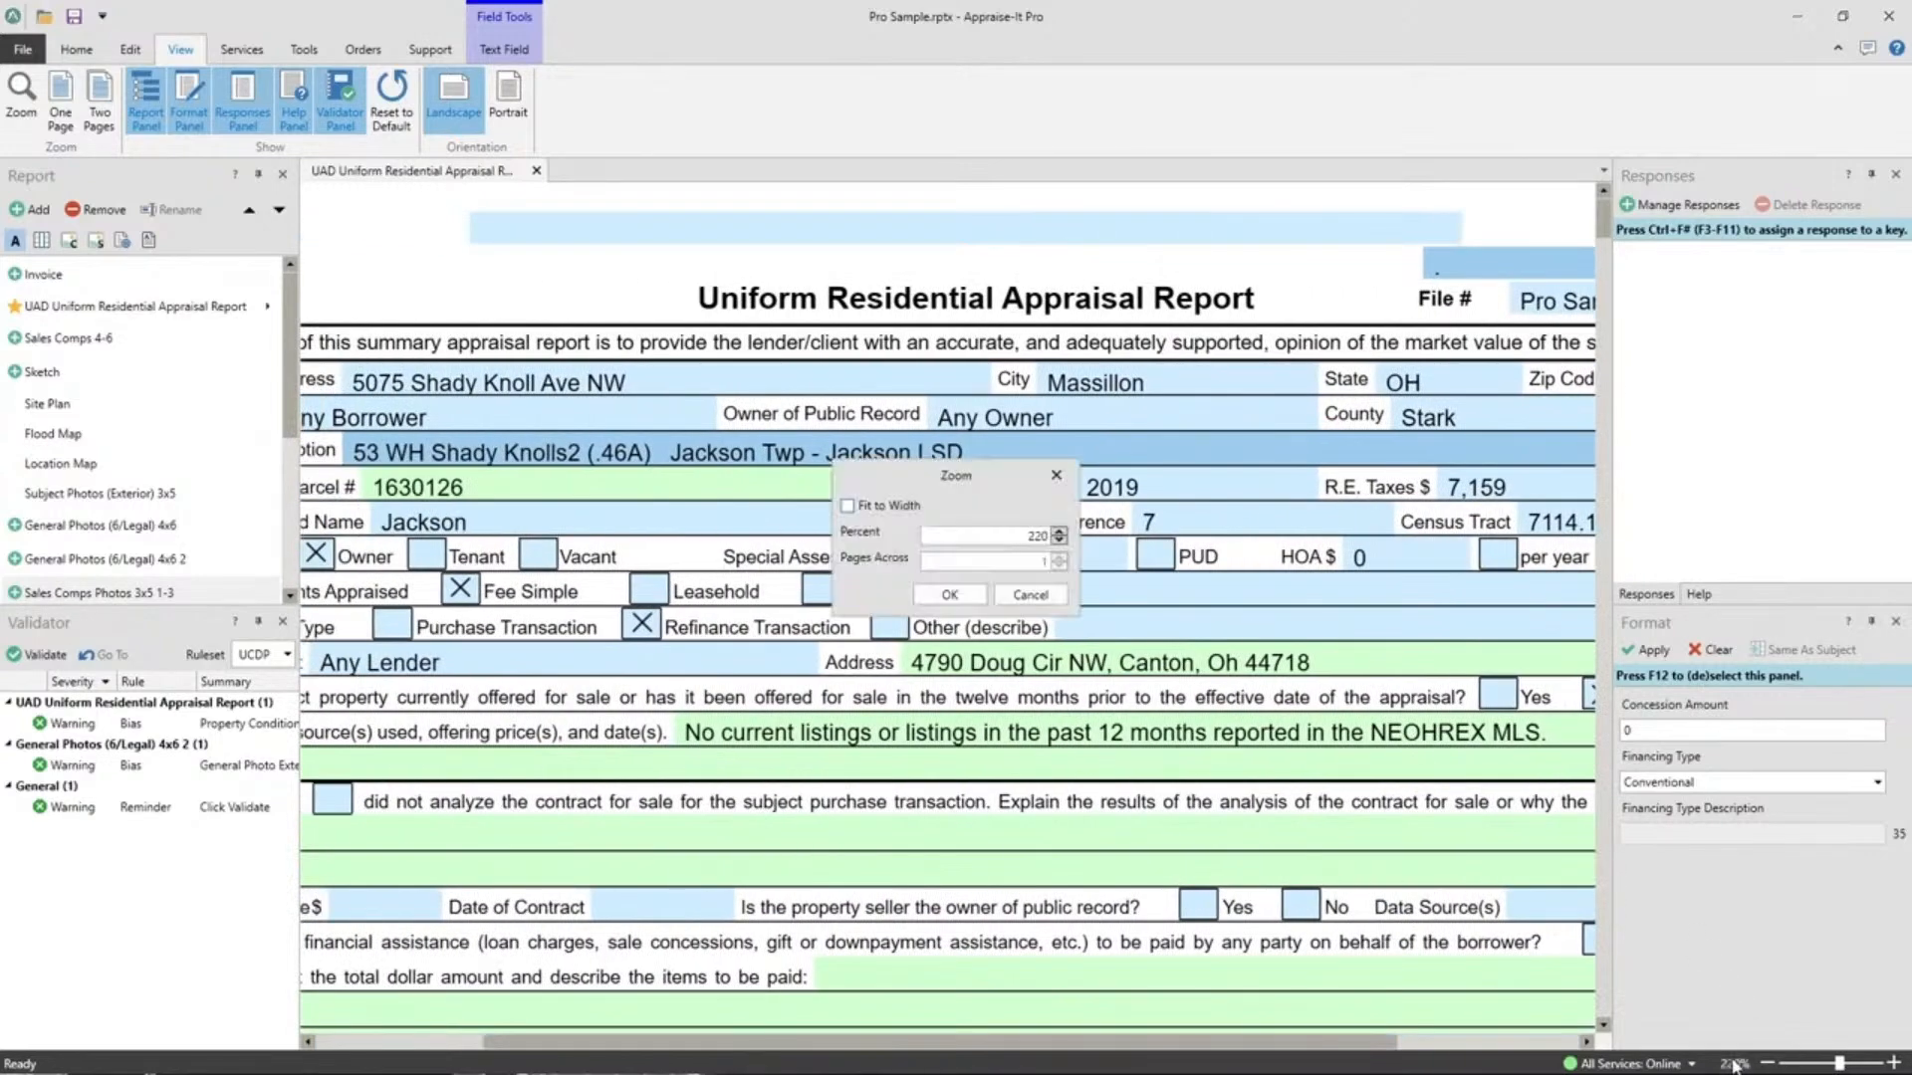
click(847, 506)
click(949, 595)
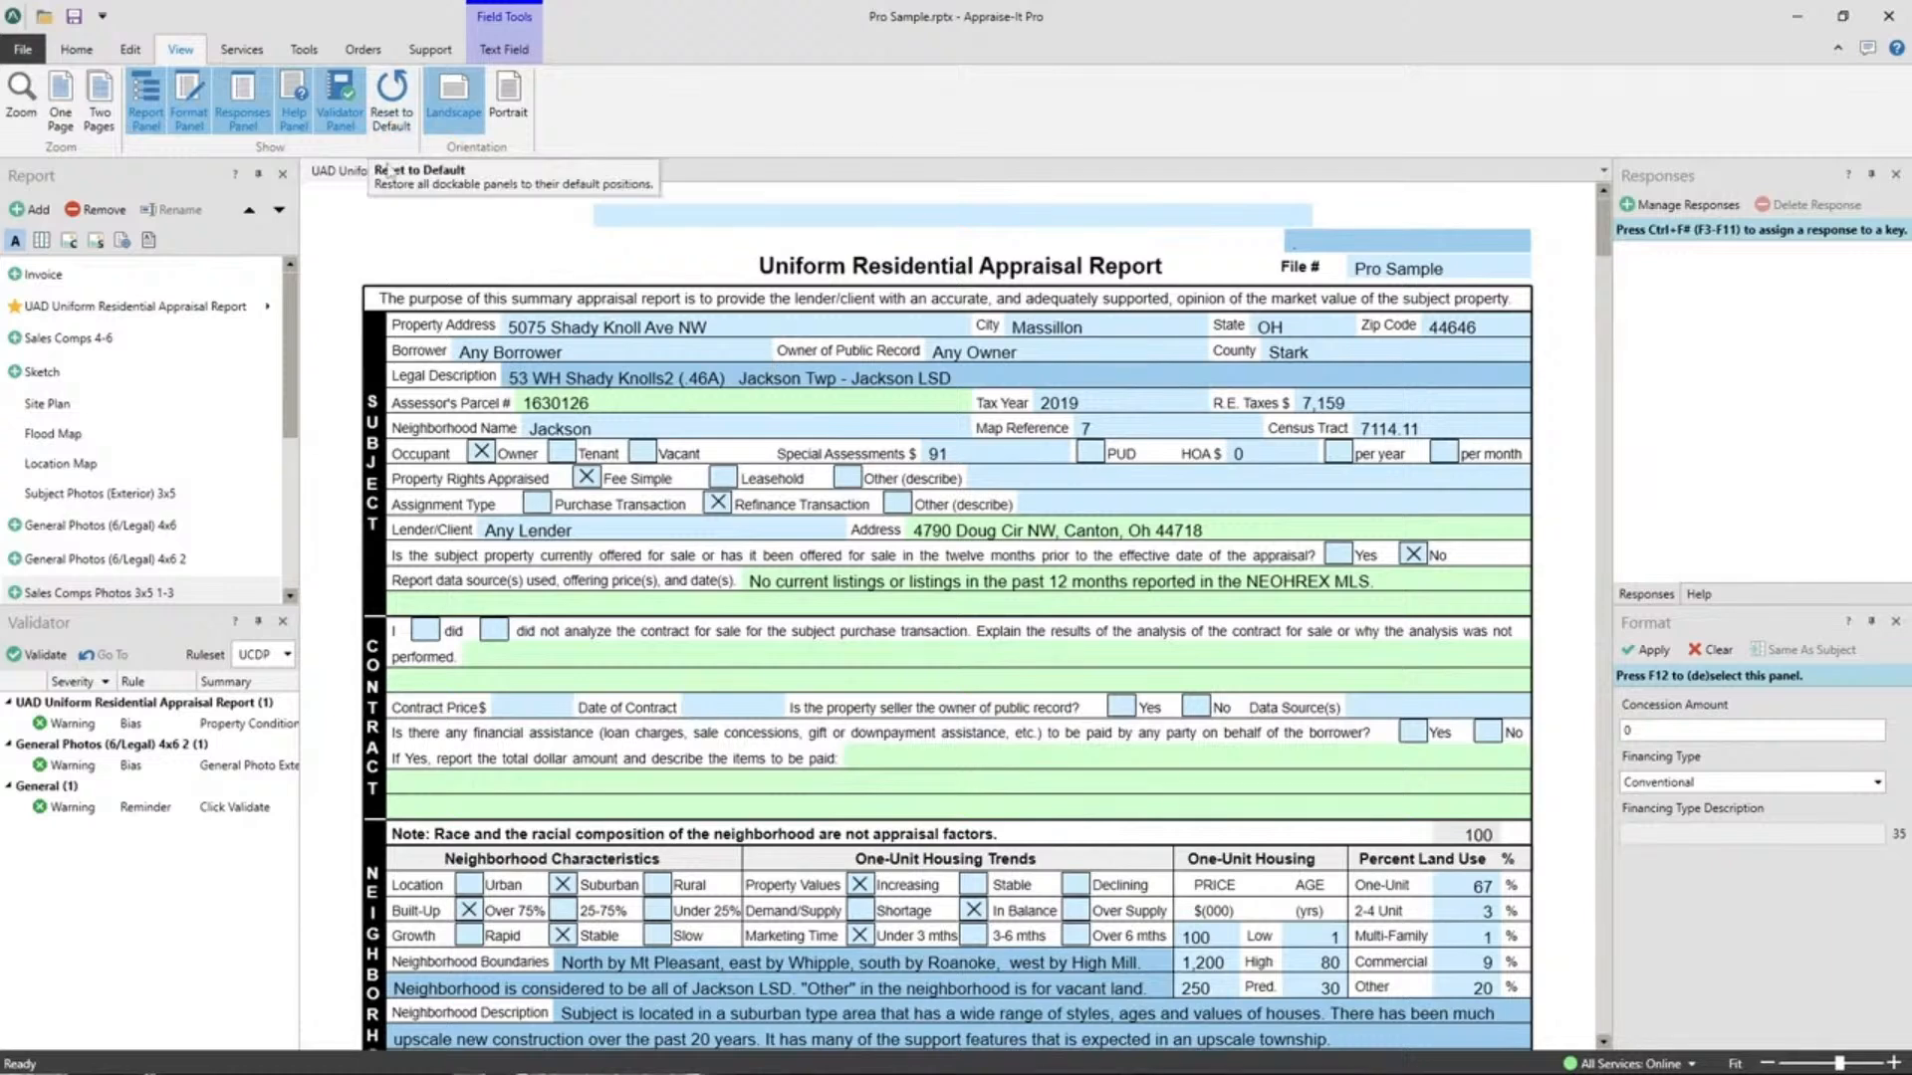
Open the Flood Map and Location Map pages and view each page alongside the report form.
click(45, 434)
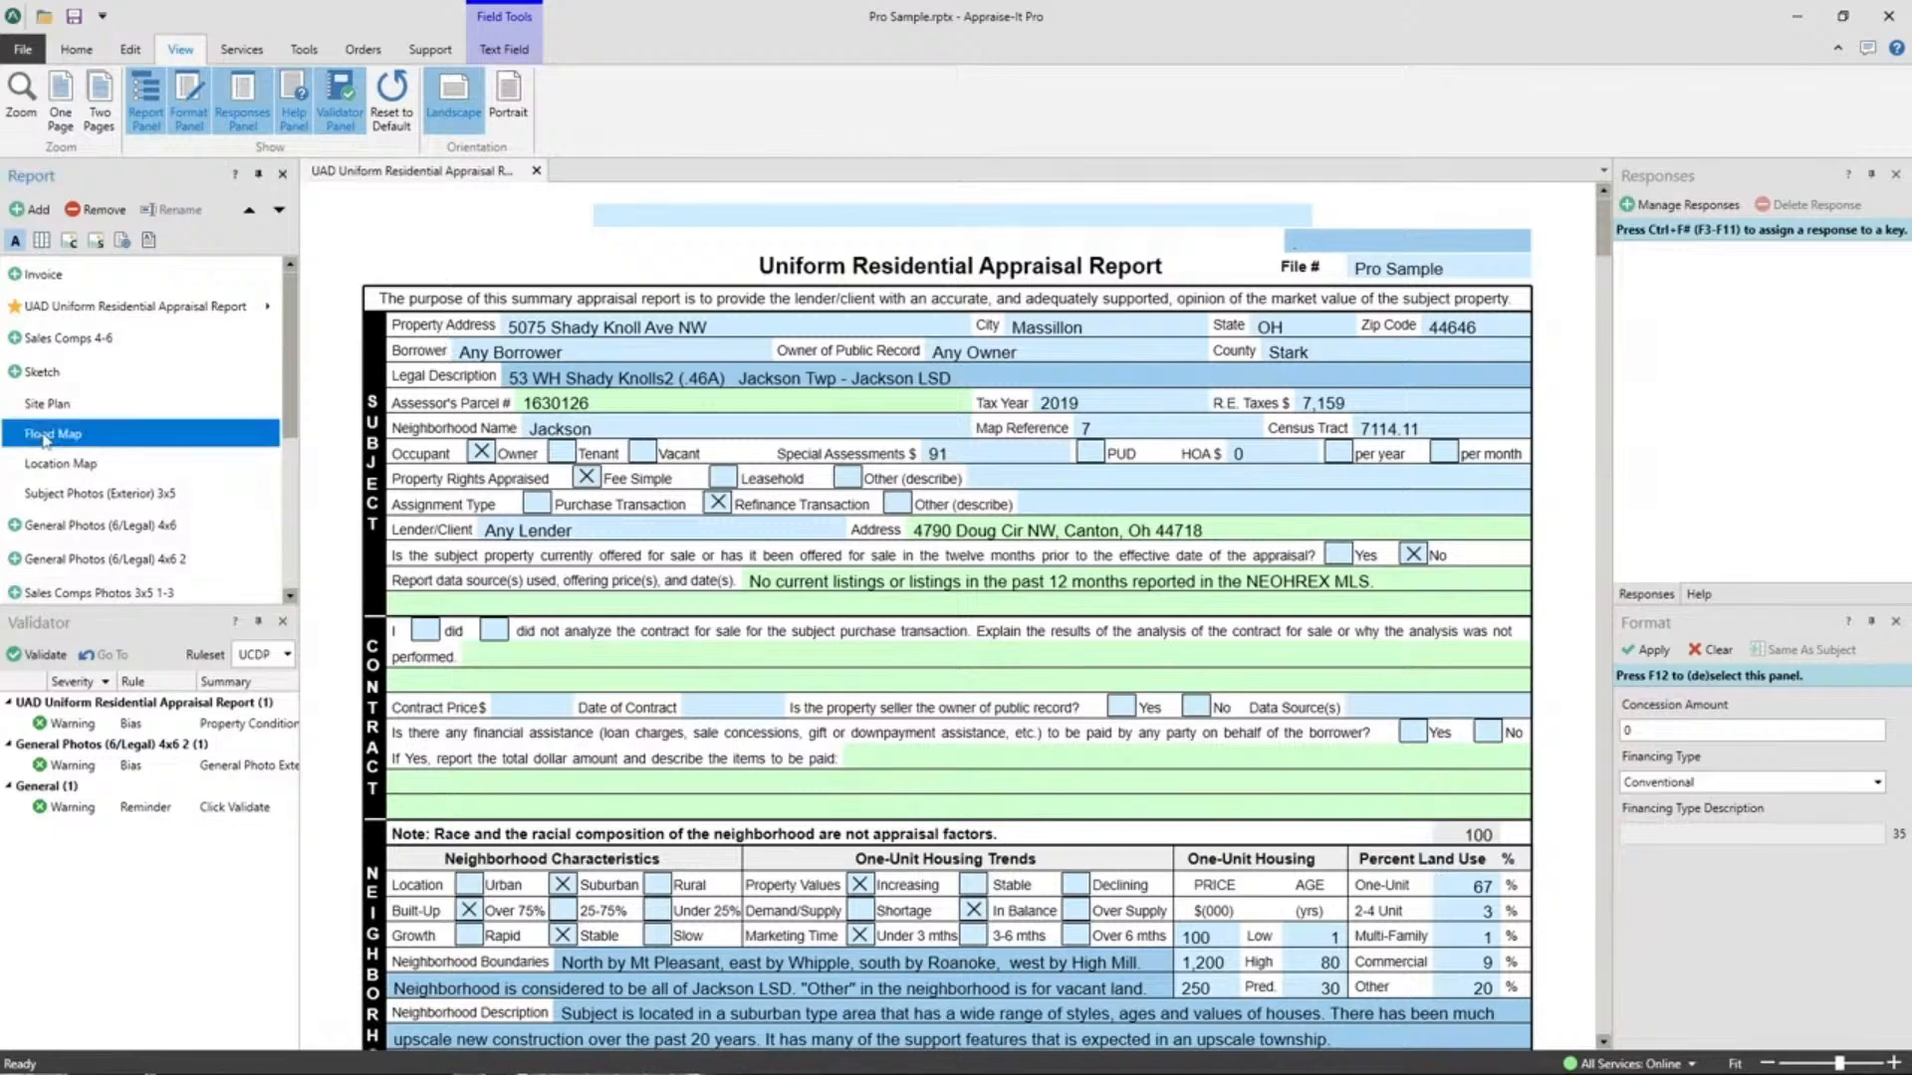
click(62, 465)
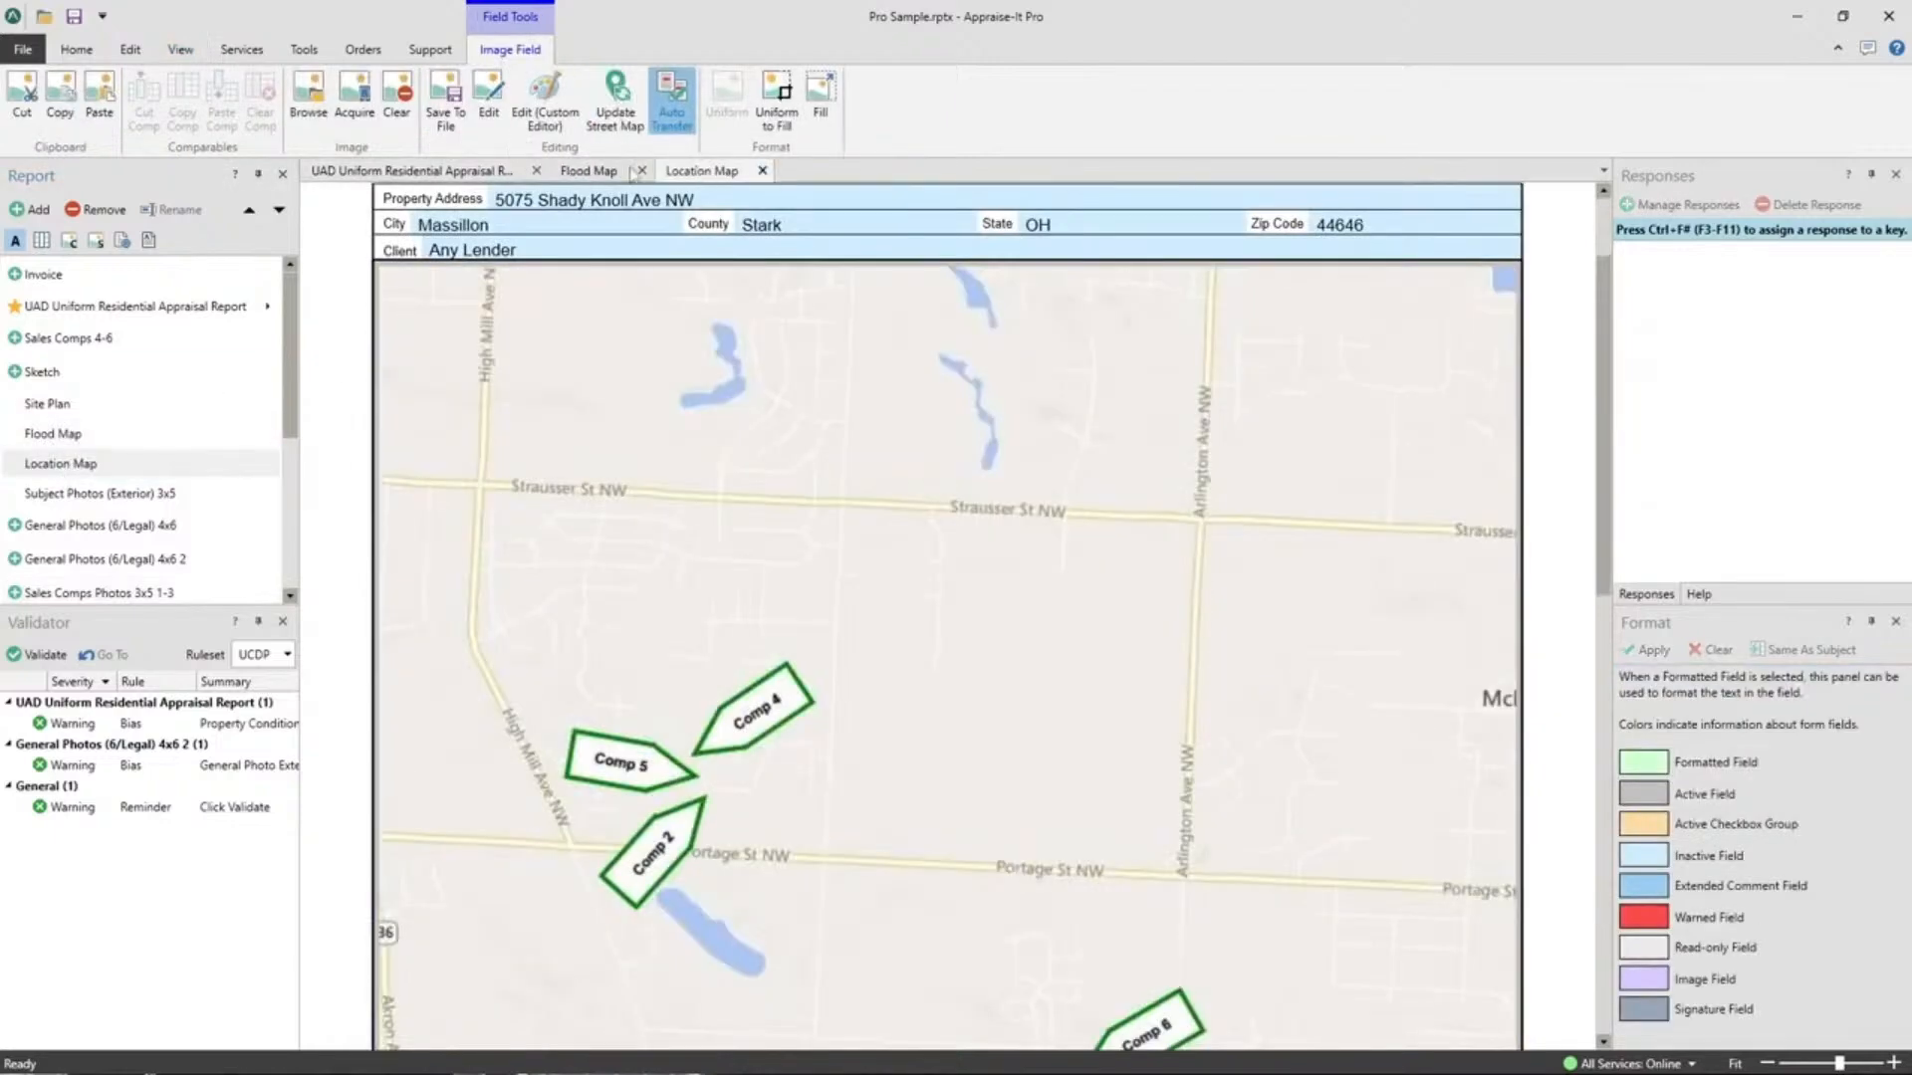
click(596, 171)
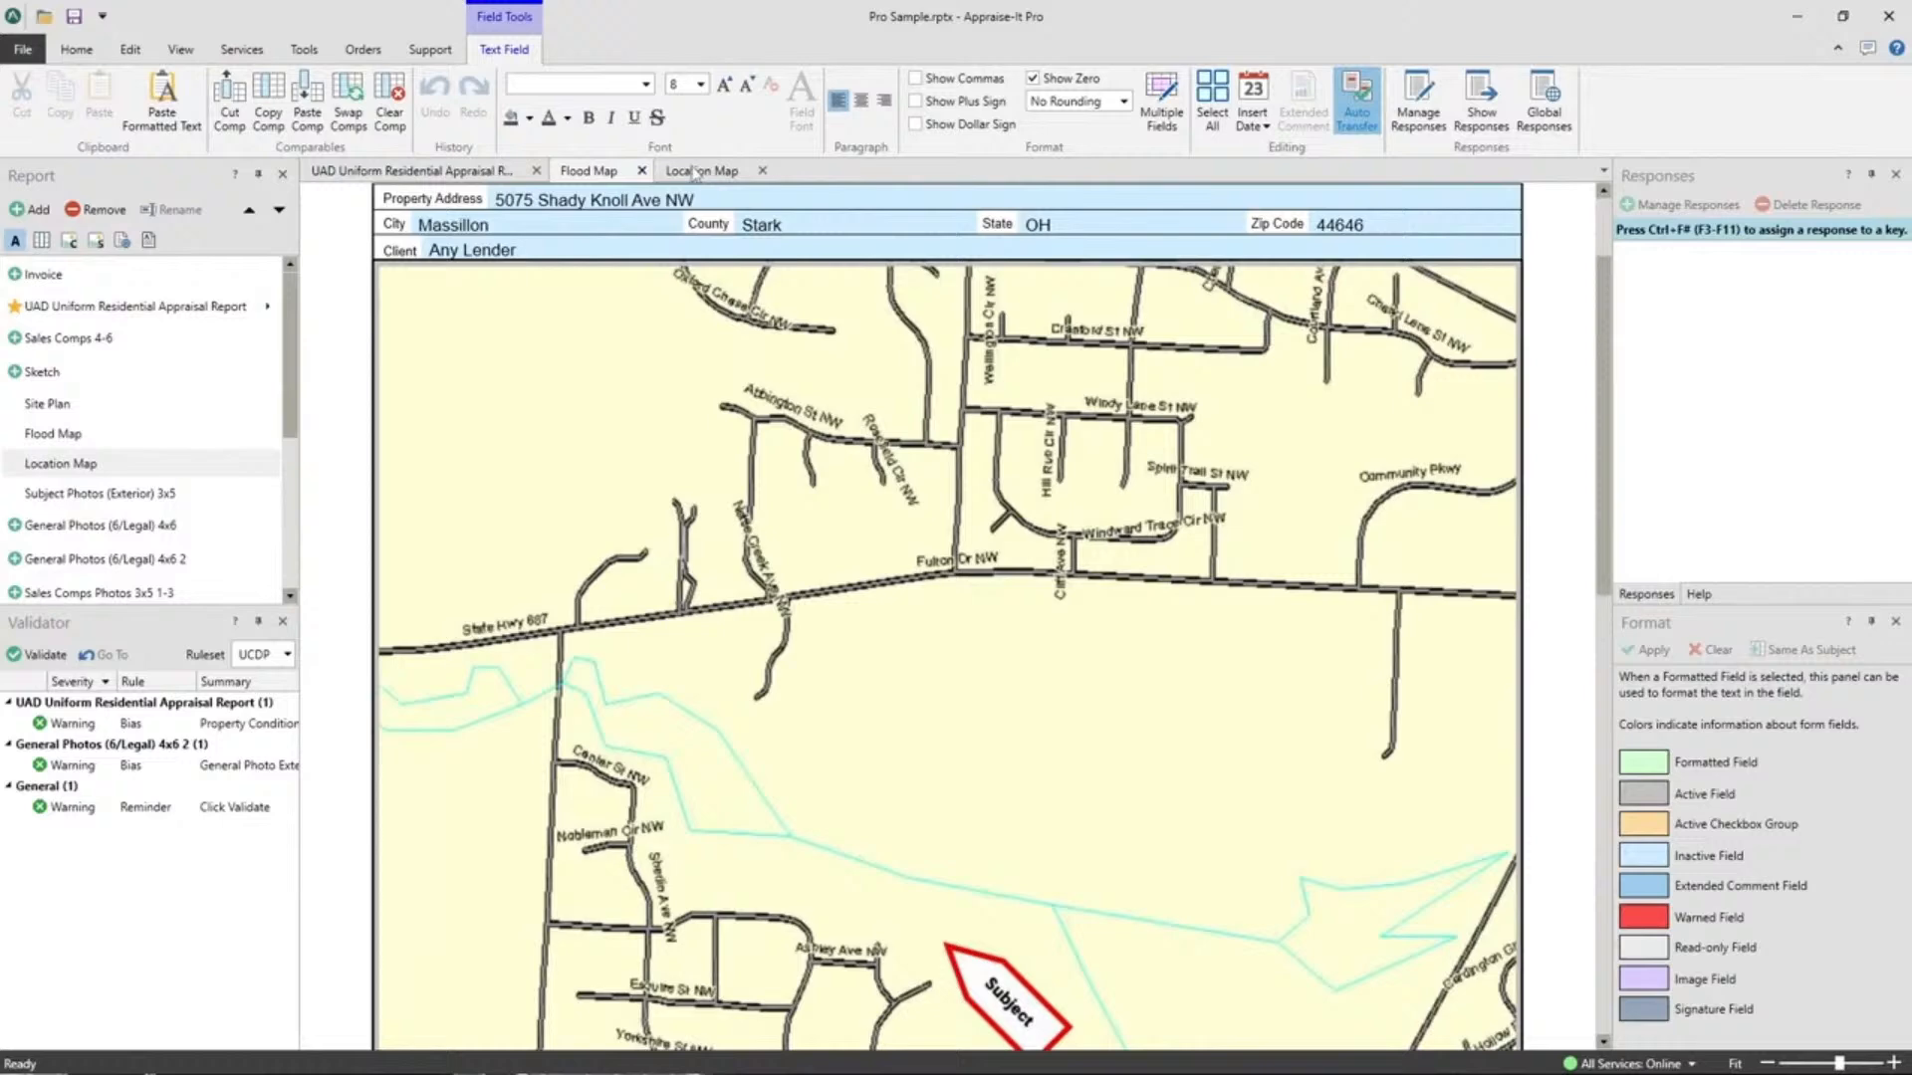
click(695, 173)
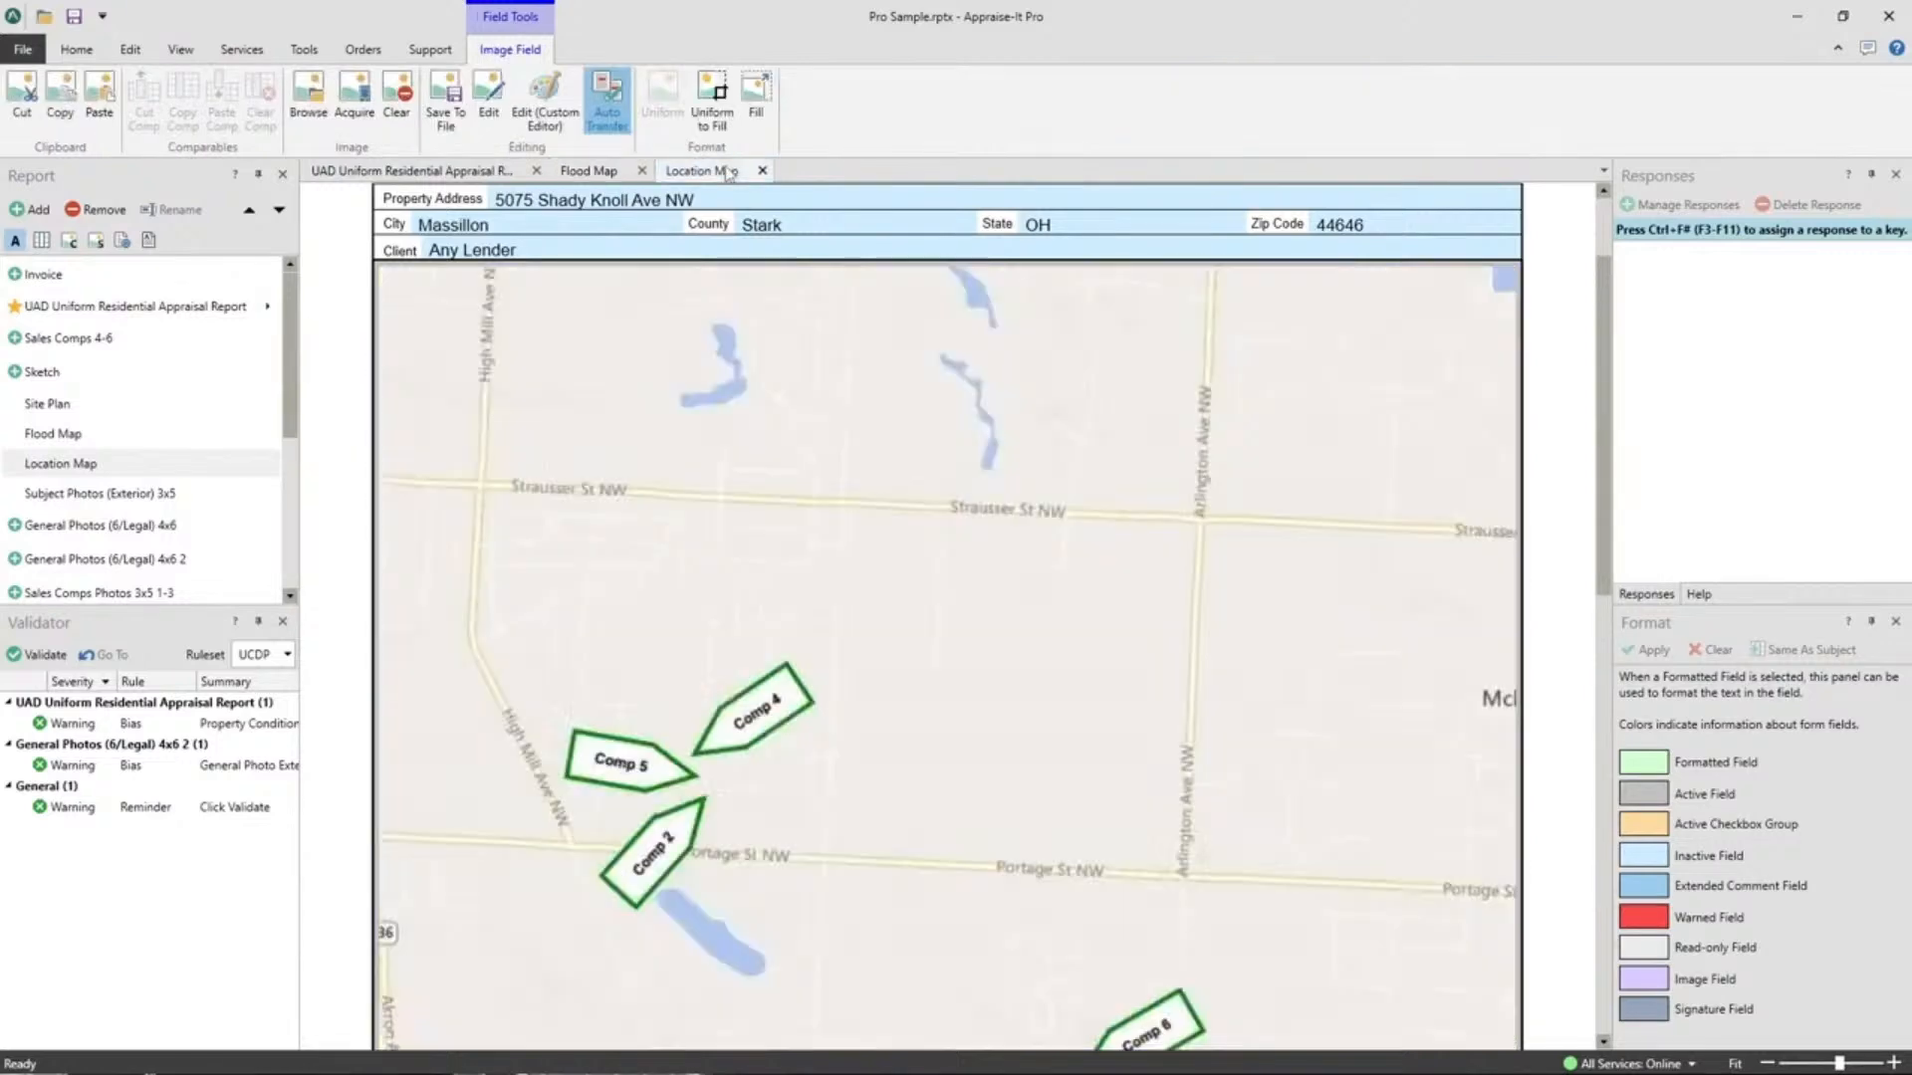
click(584, 177)
click(449, 179)
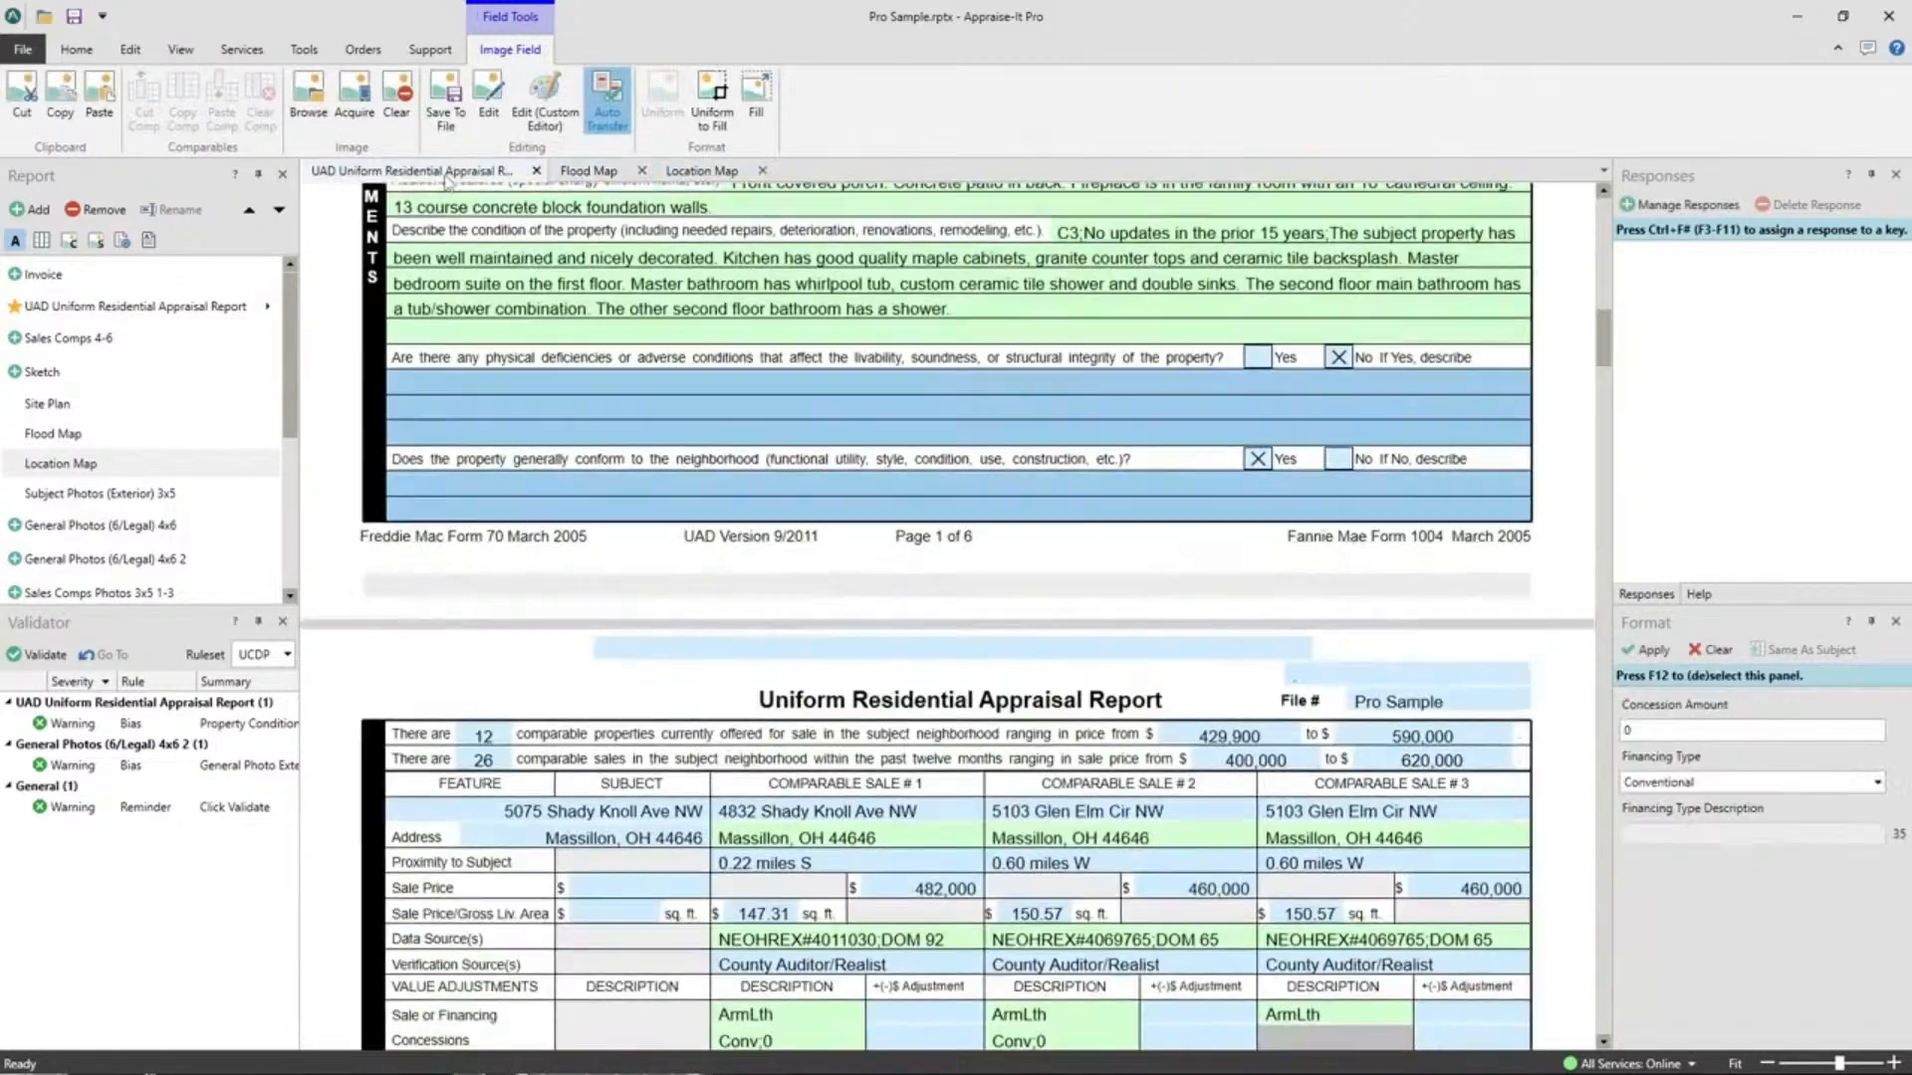
click(734, 177)
Rearrange the document tabs so Flood Map comes first and the appraisal report comes last.
drag(731, 177, 587, 185)
mouse_move(712, 177)
mouse_down()
mouse_move(584, 181)
mouse_move(745, 177)
mouse_up()
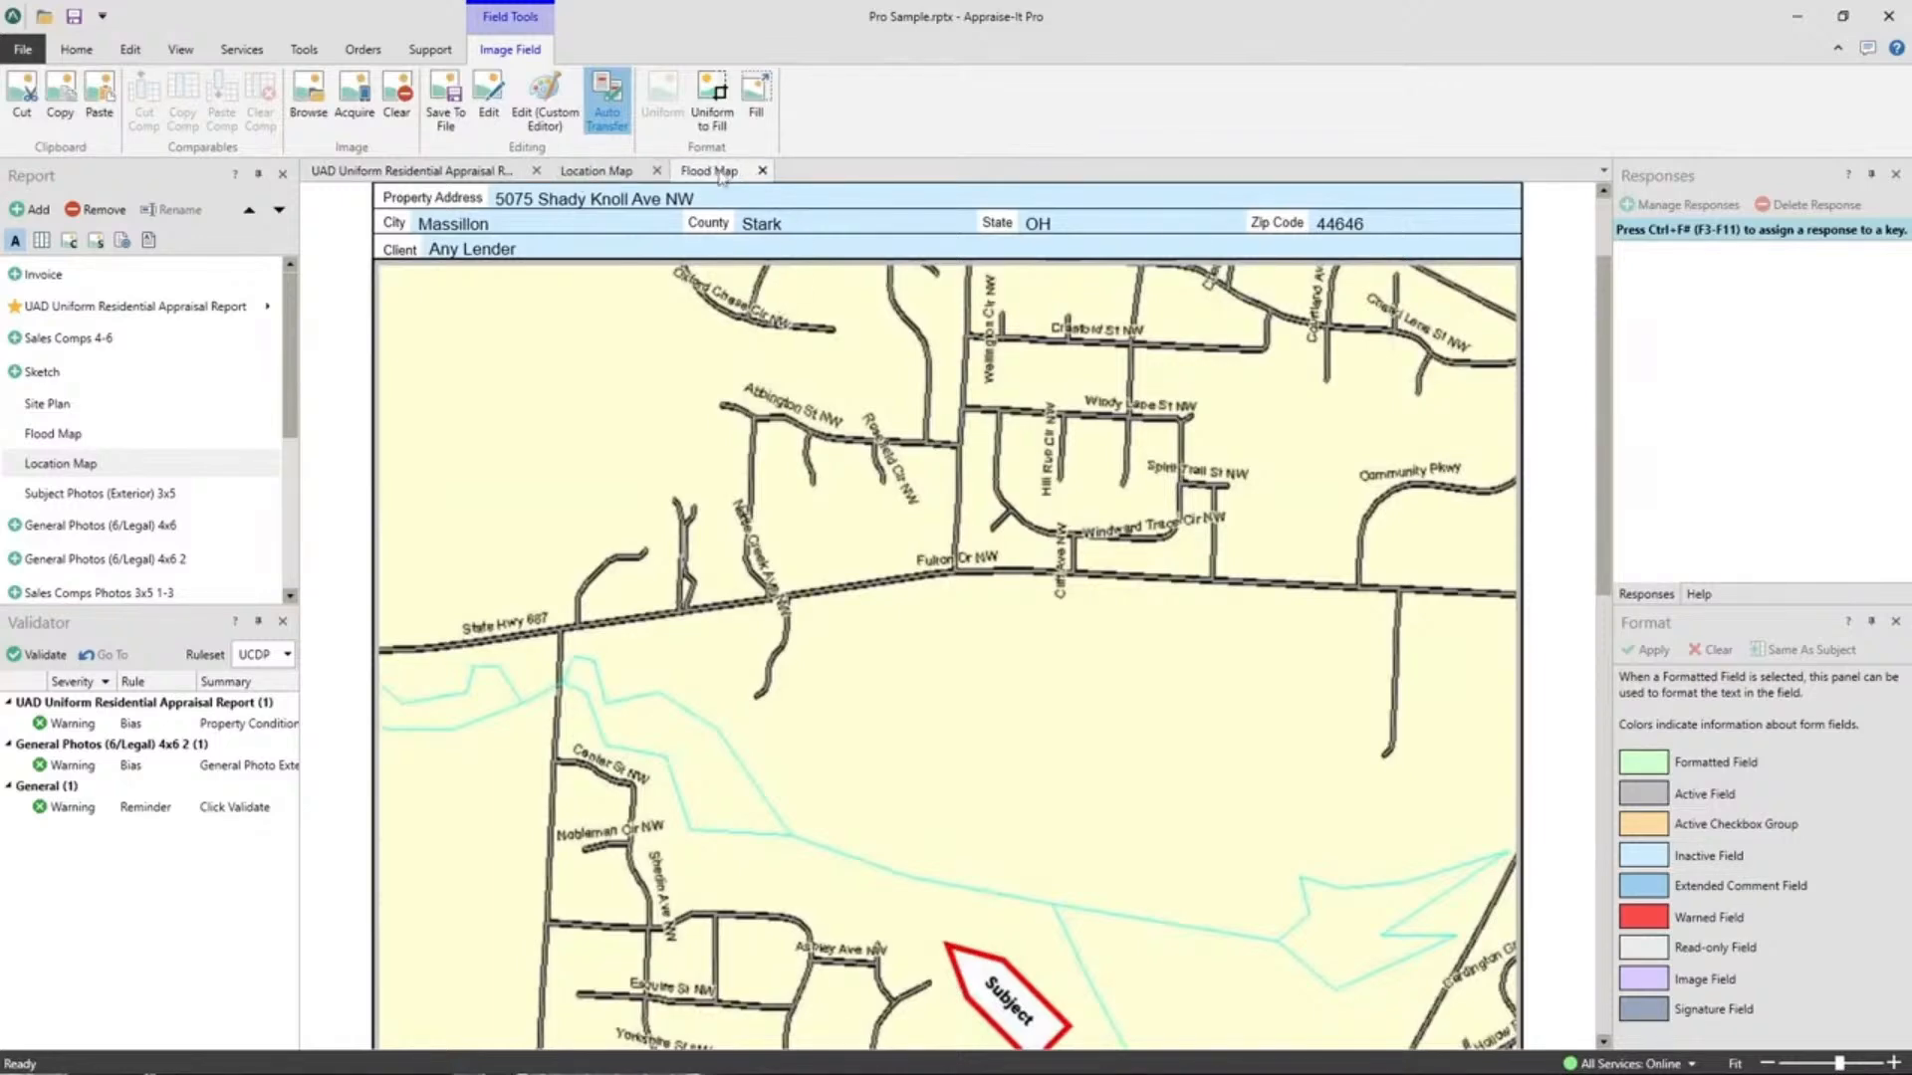
drag(725, 172, 792, 314)
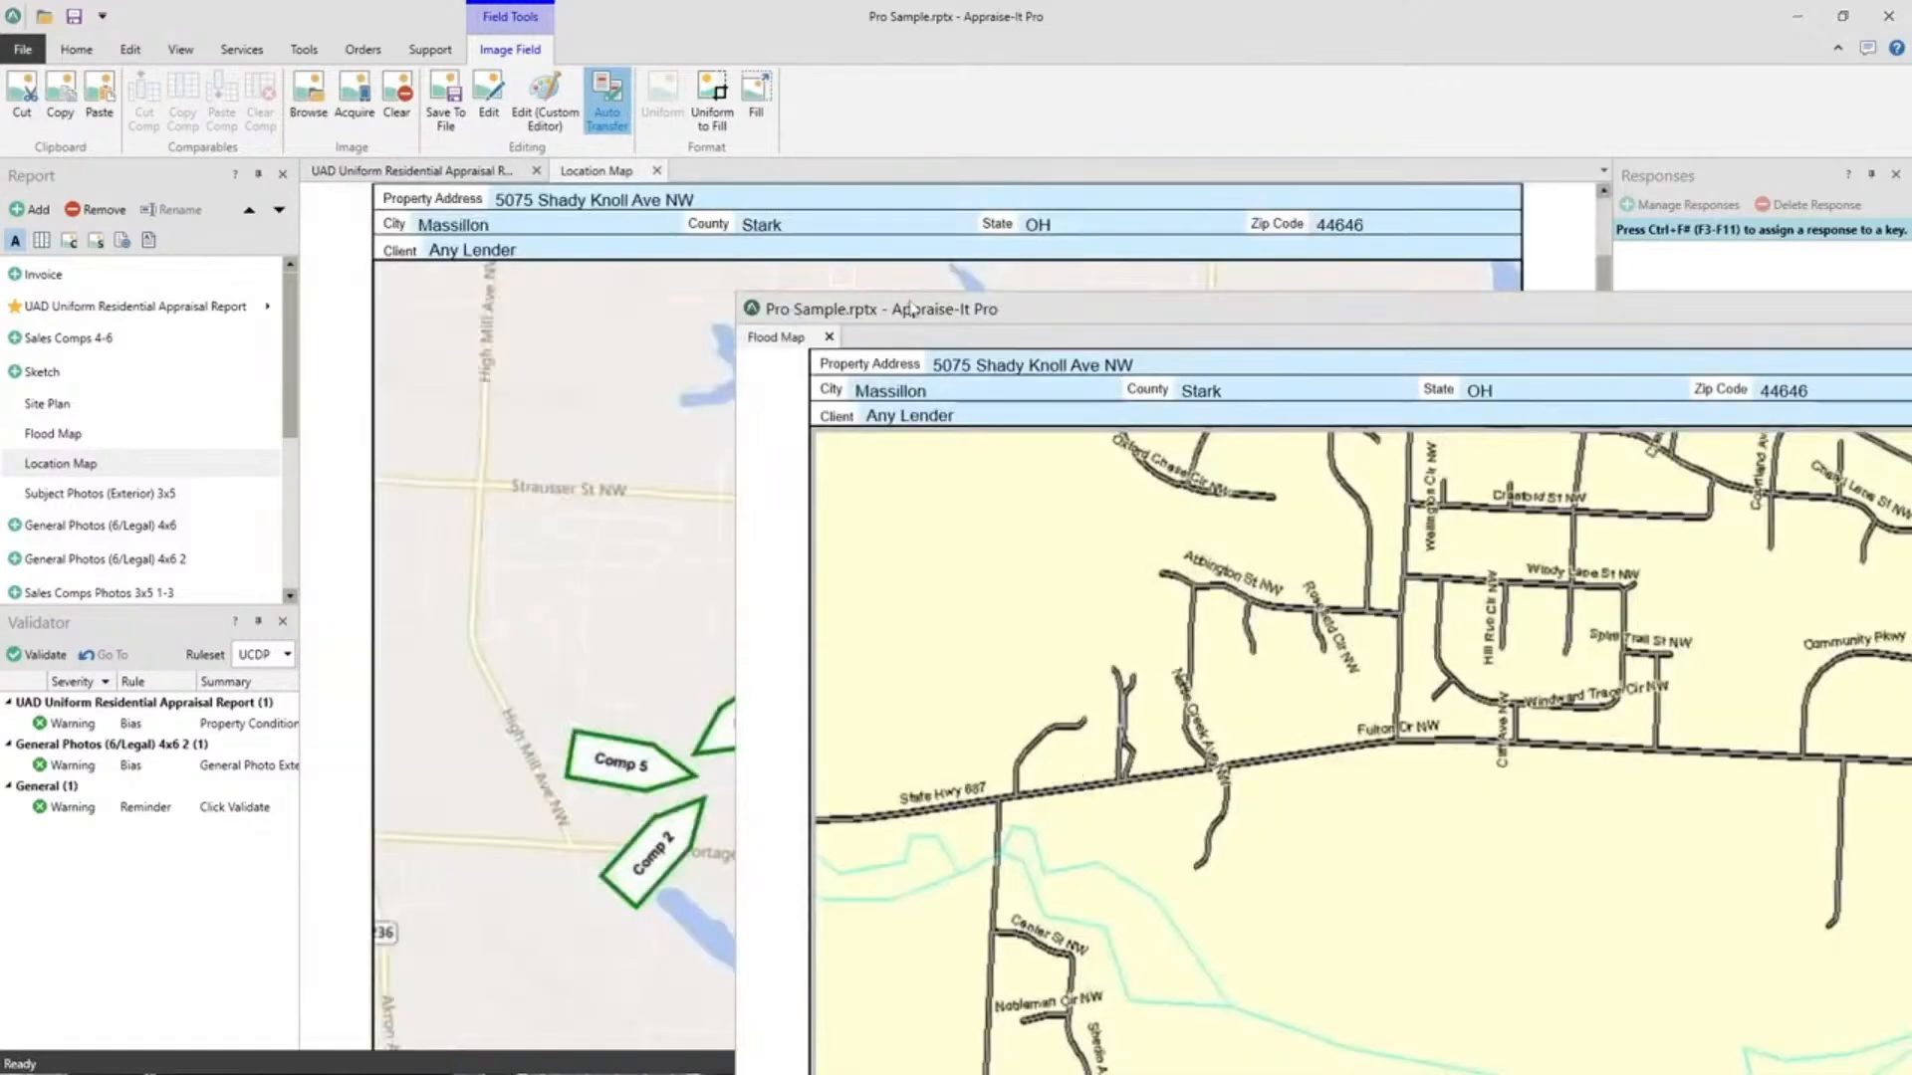
drag(908, 312, 445, 177)
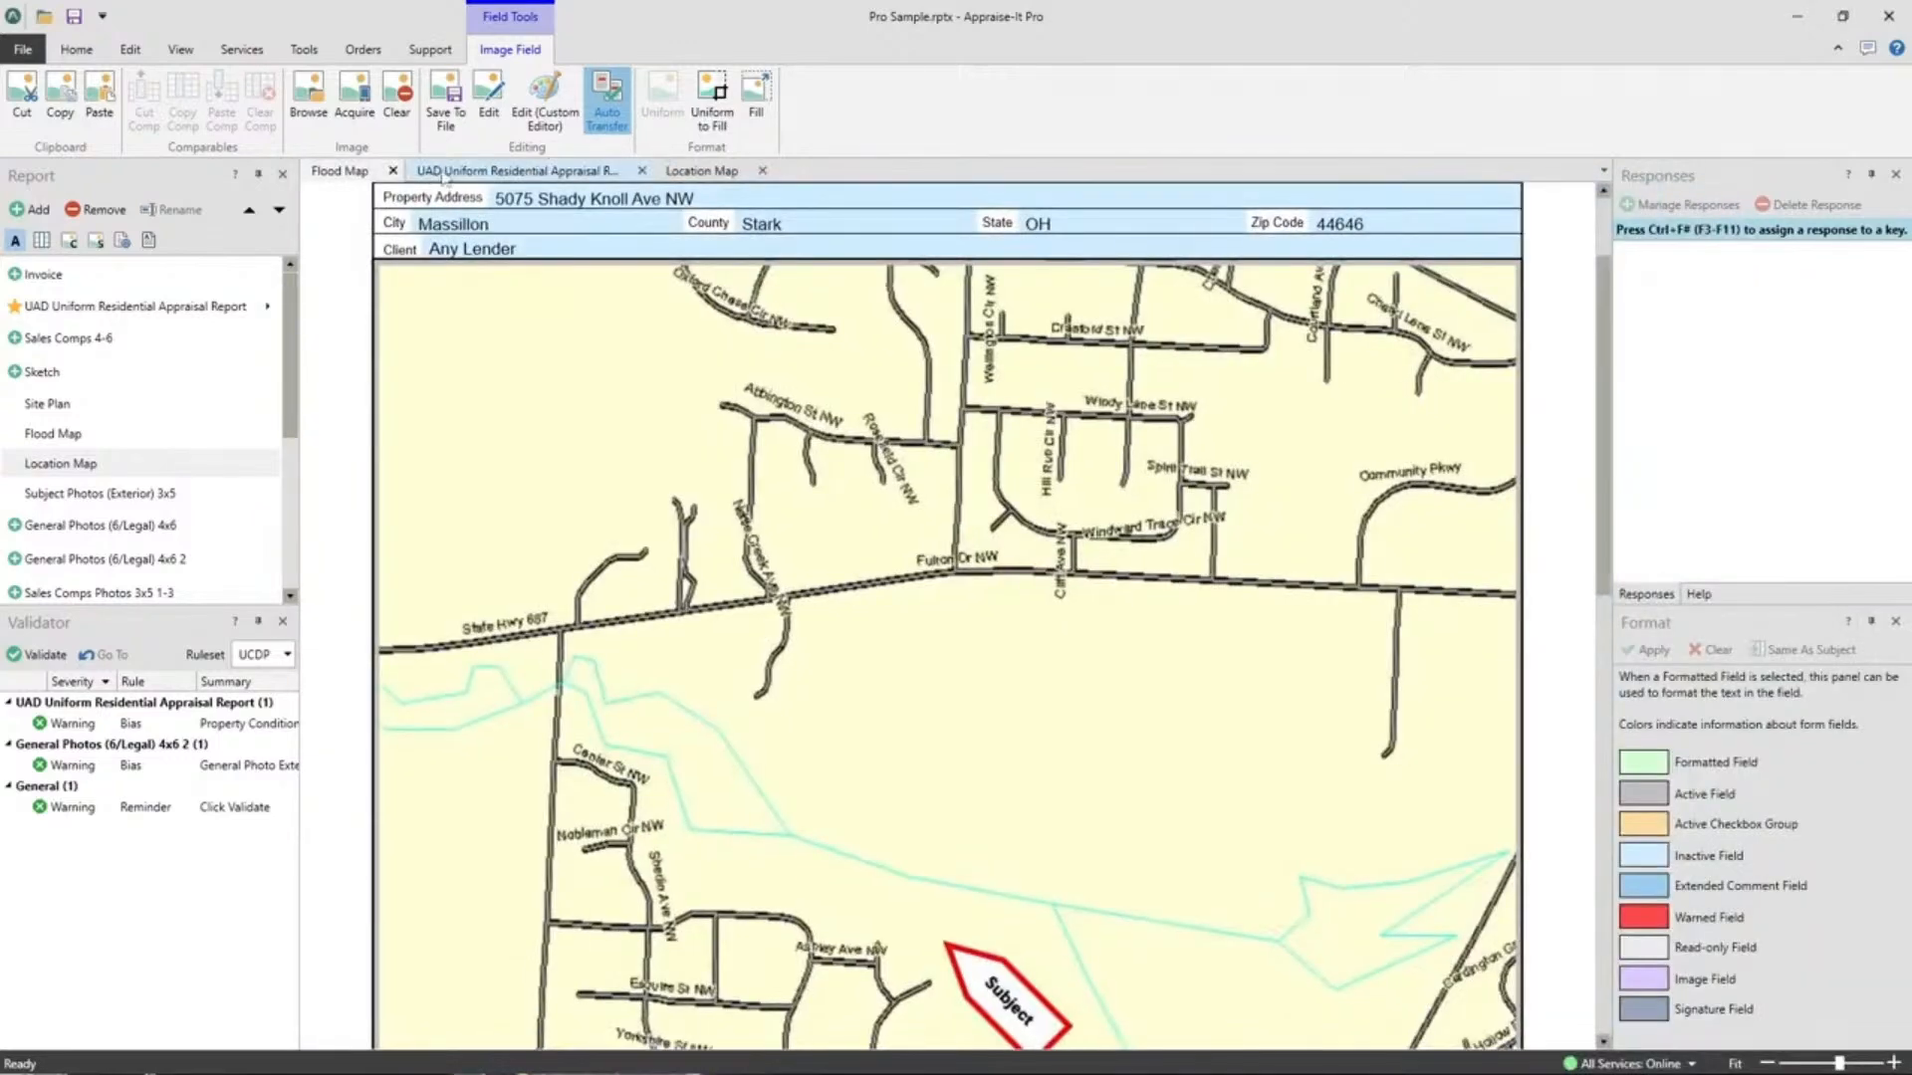
drag(574, 175, 960, 592)
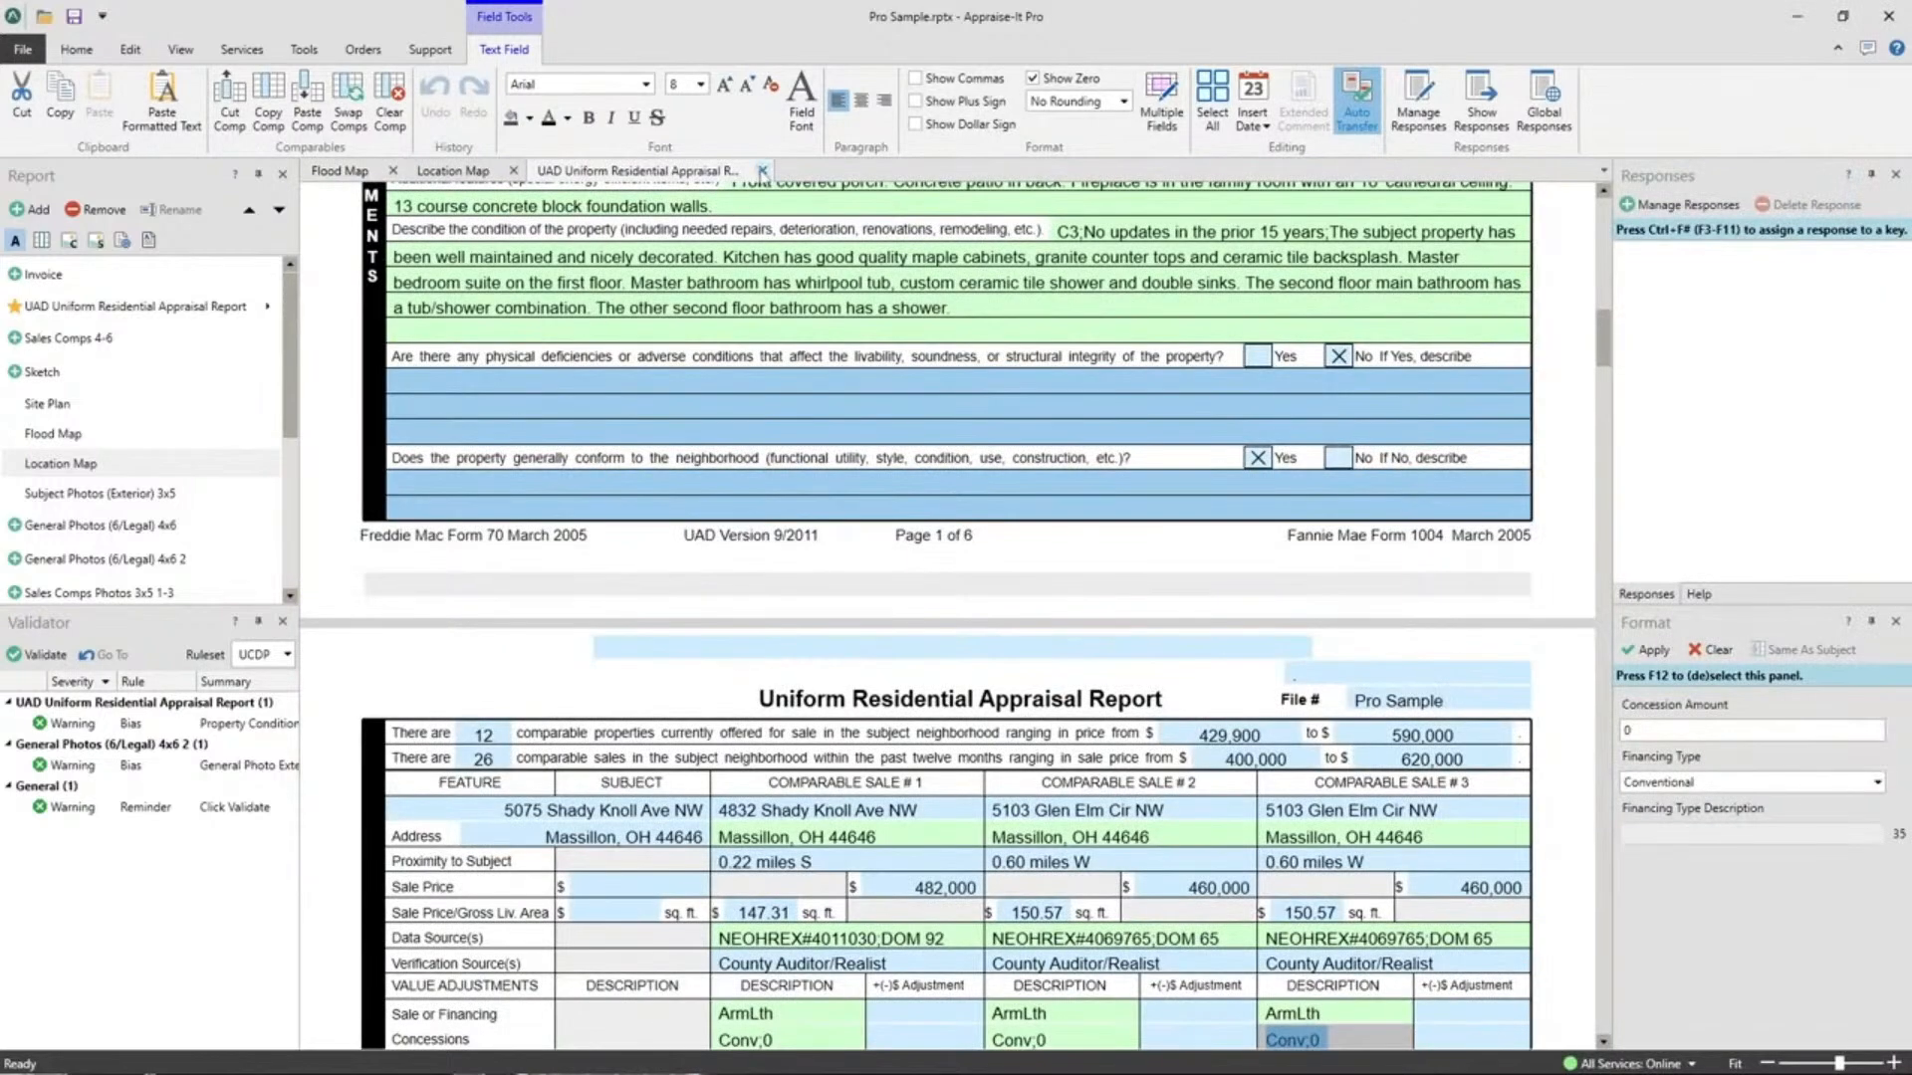
Close the appraisal report page and the Location Map page.
click(482, 170)
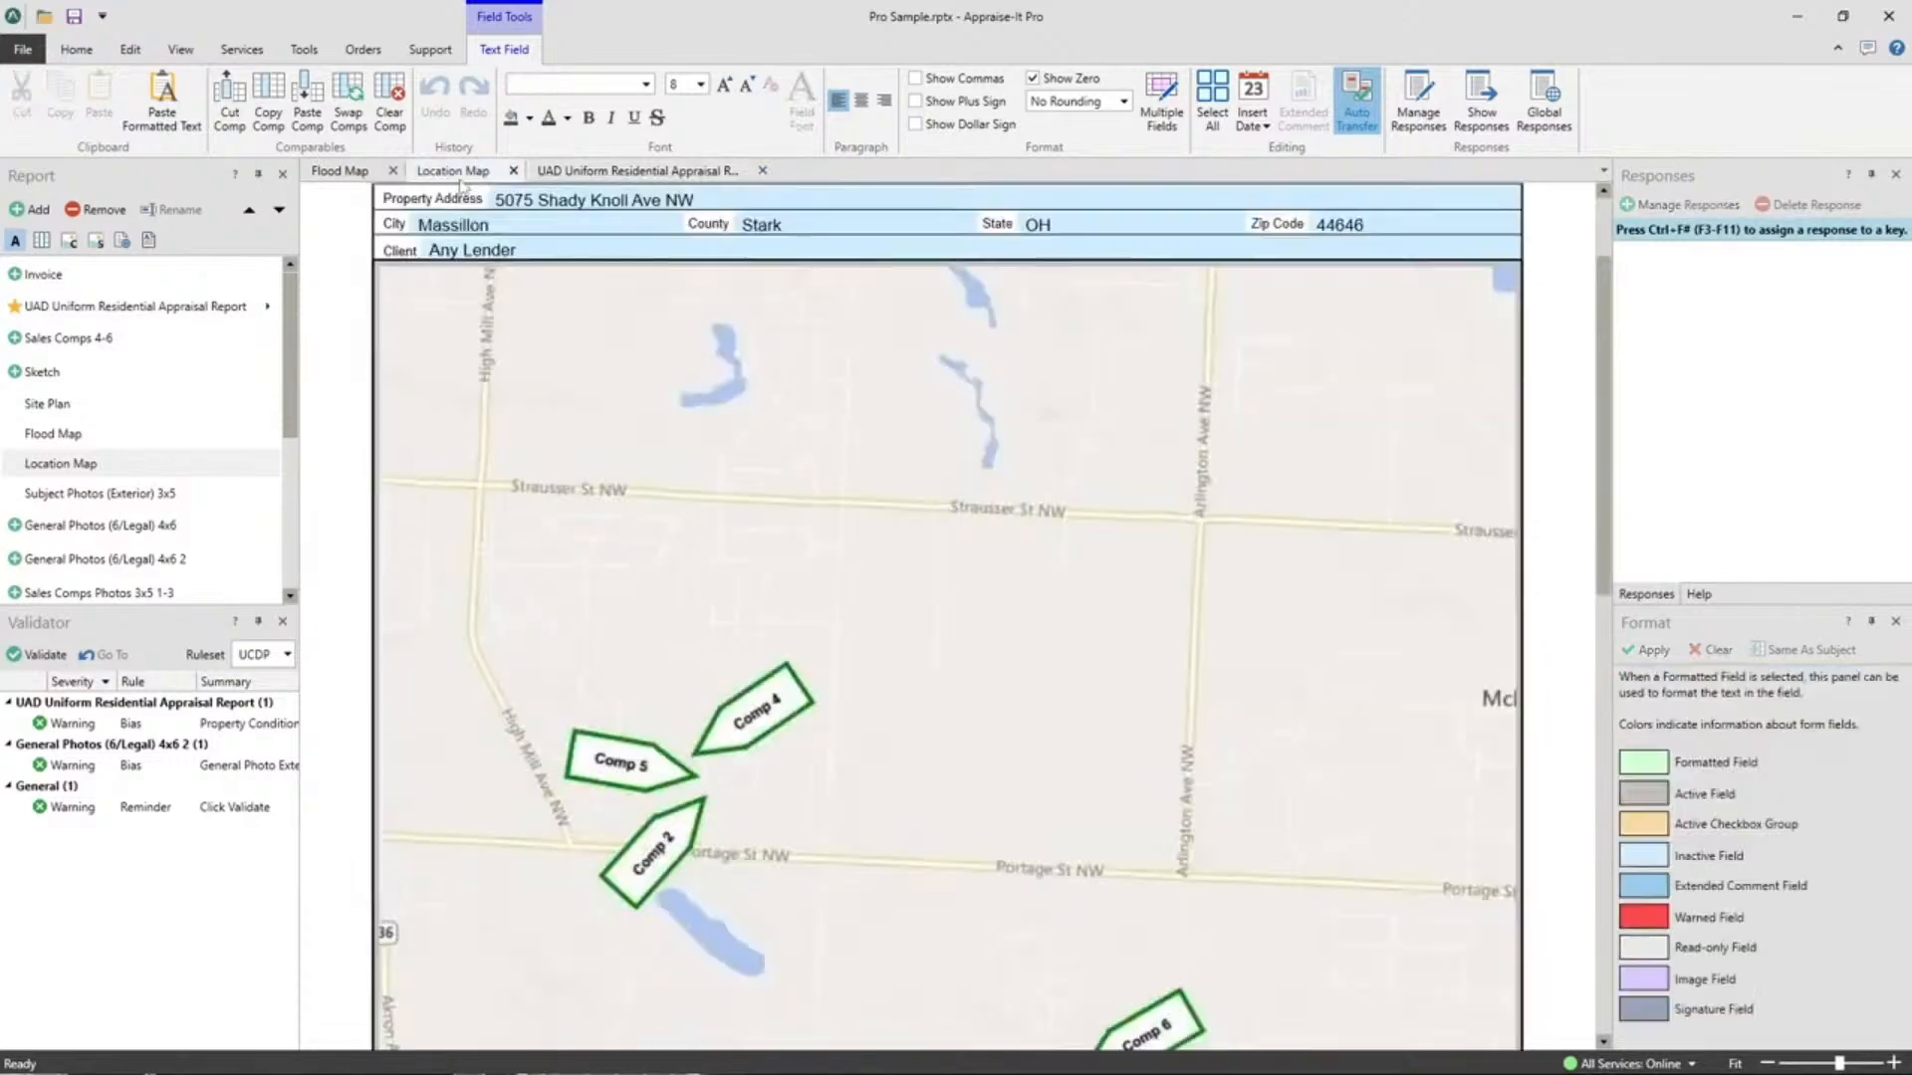
click(621, 175)
click(762, 170)
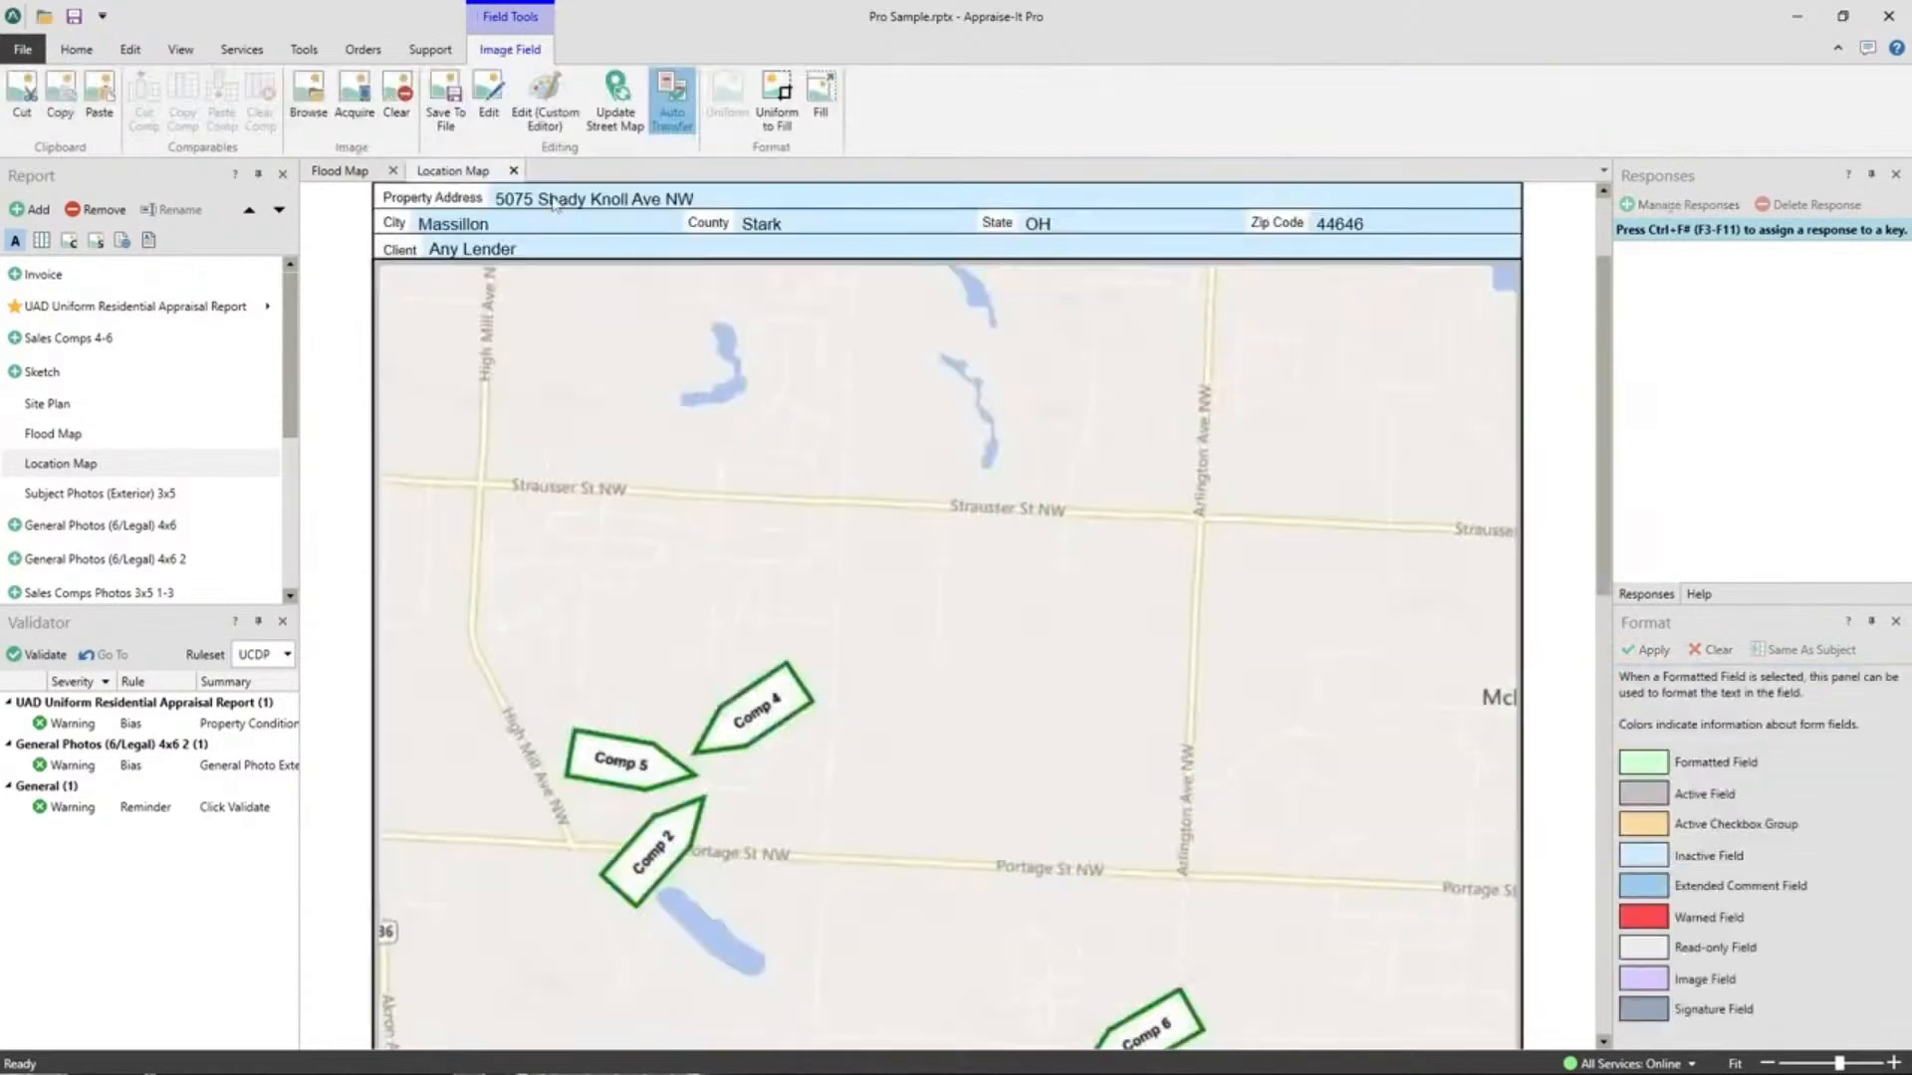
click(514, 170)
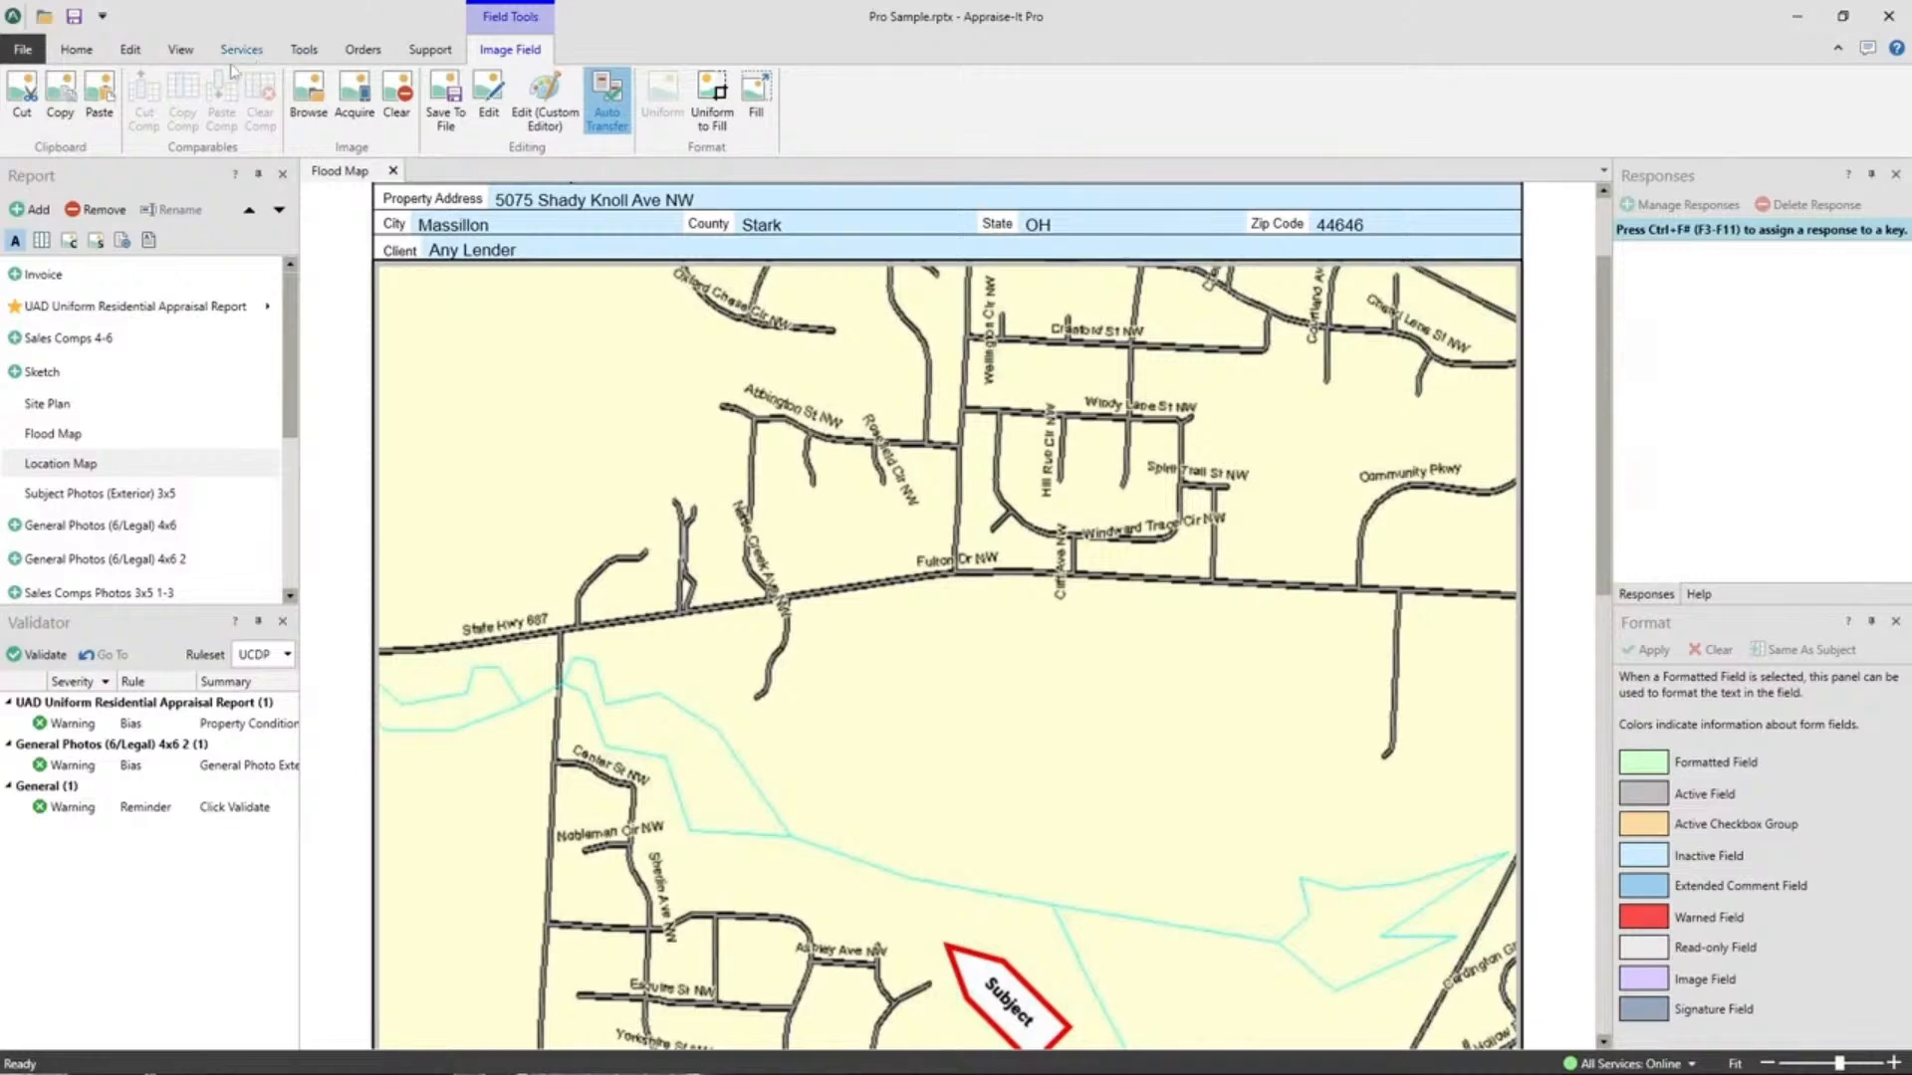
Close the Flood Map page and reopen the UAD appraisal report form from the Report panel.
click(181, 52)
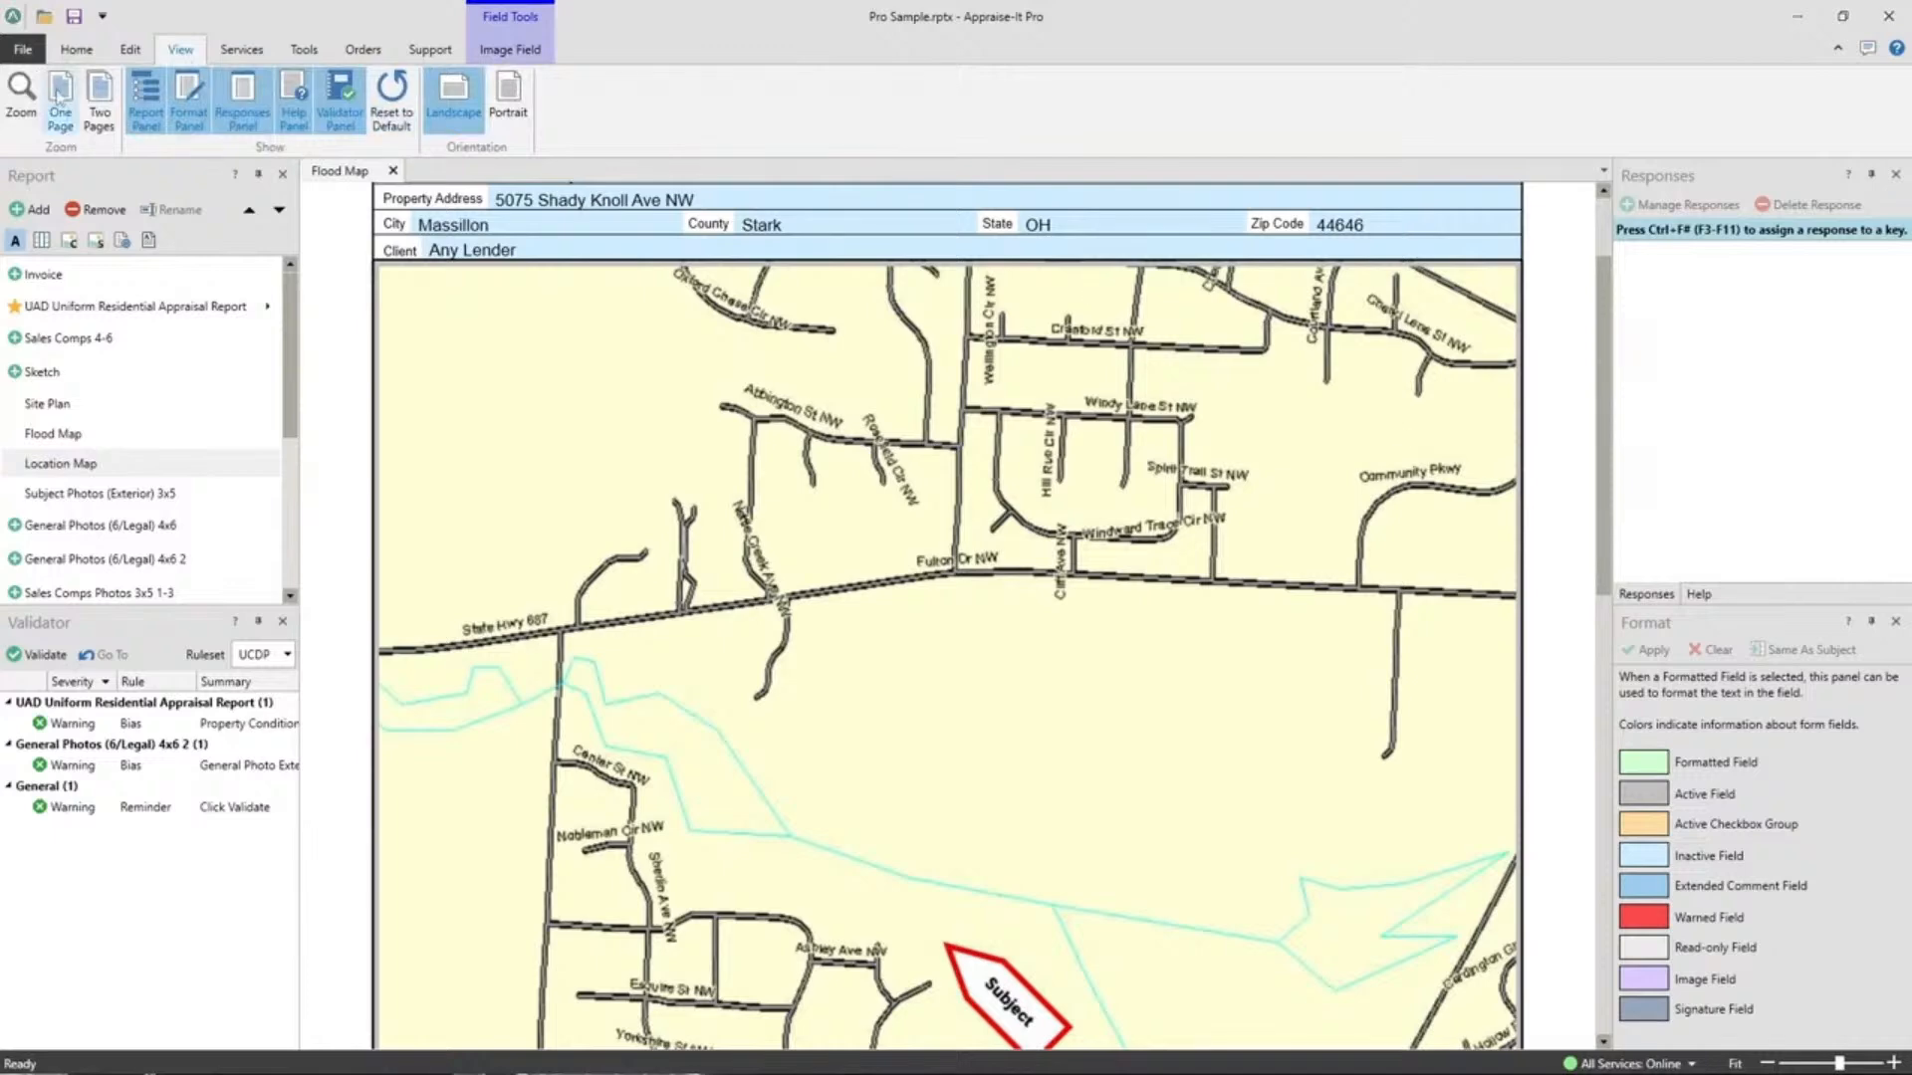
click(17, 49)
click(30, 40)
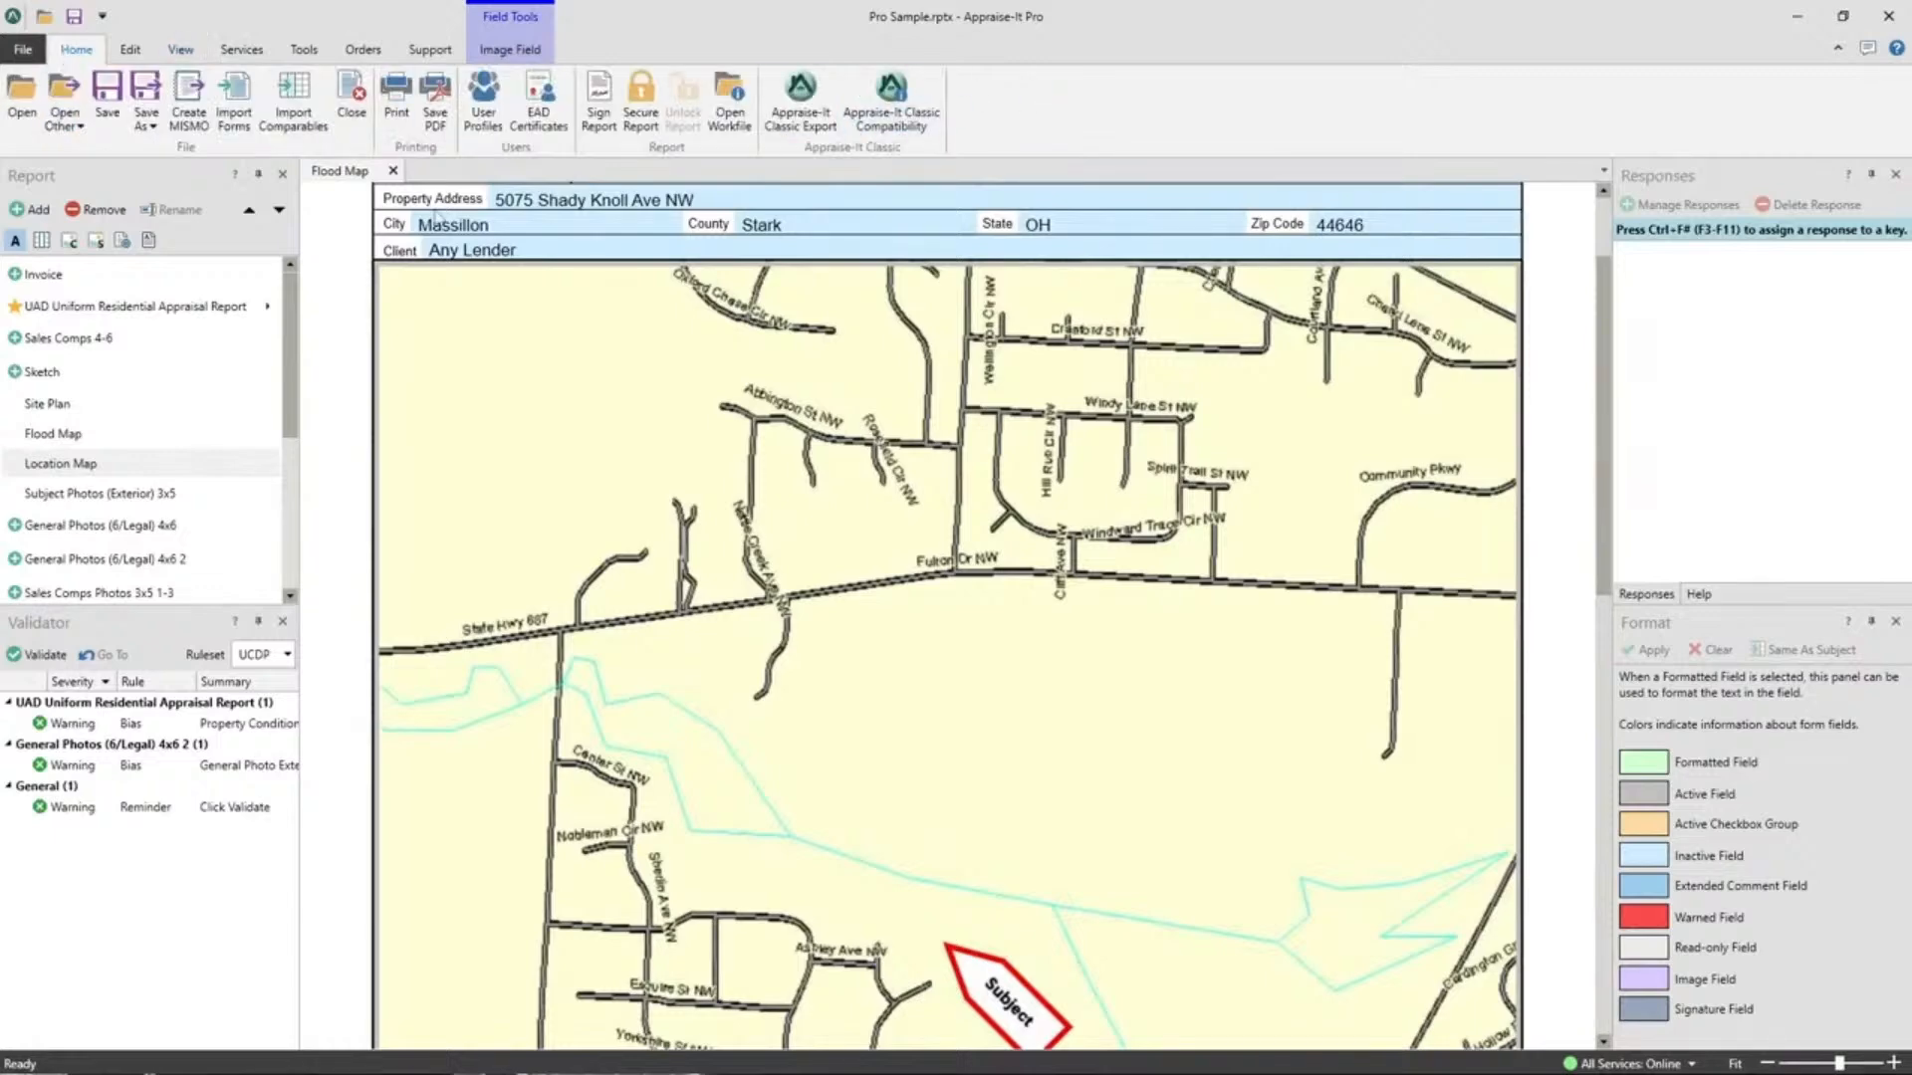
click(393, 171)
click(122, 309)
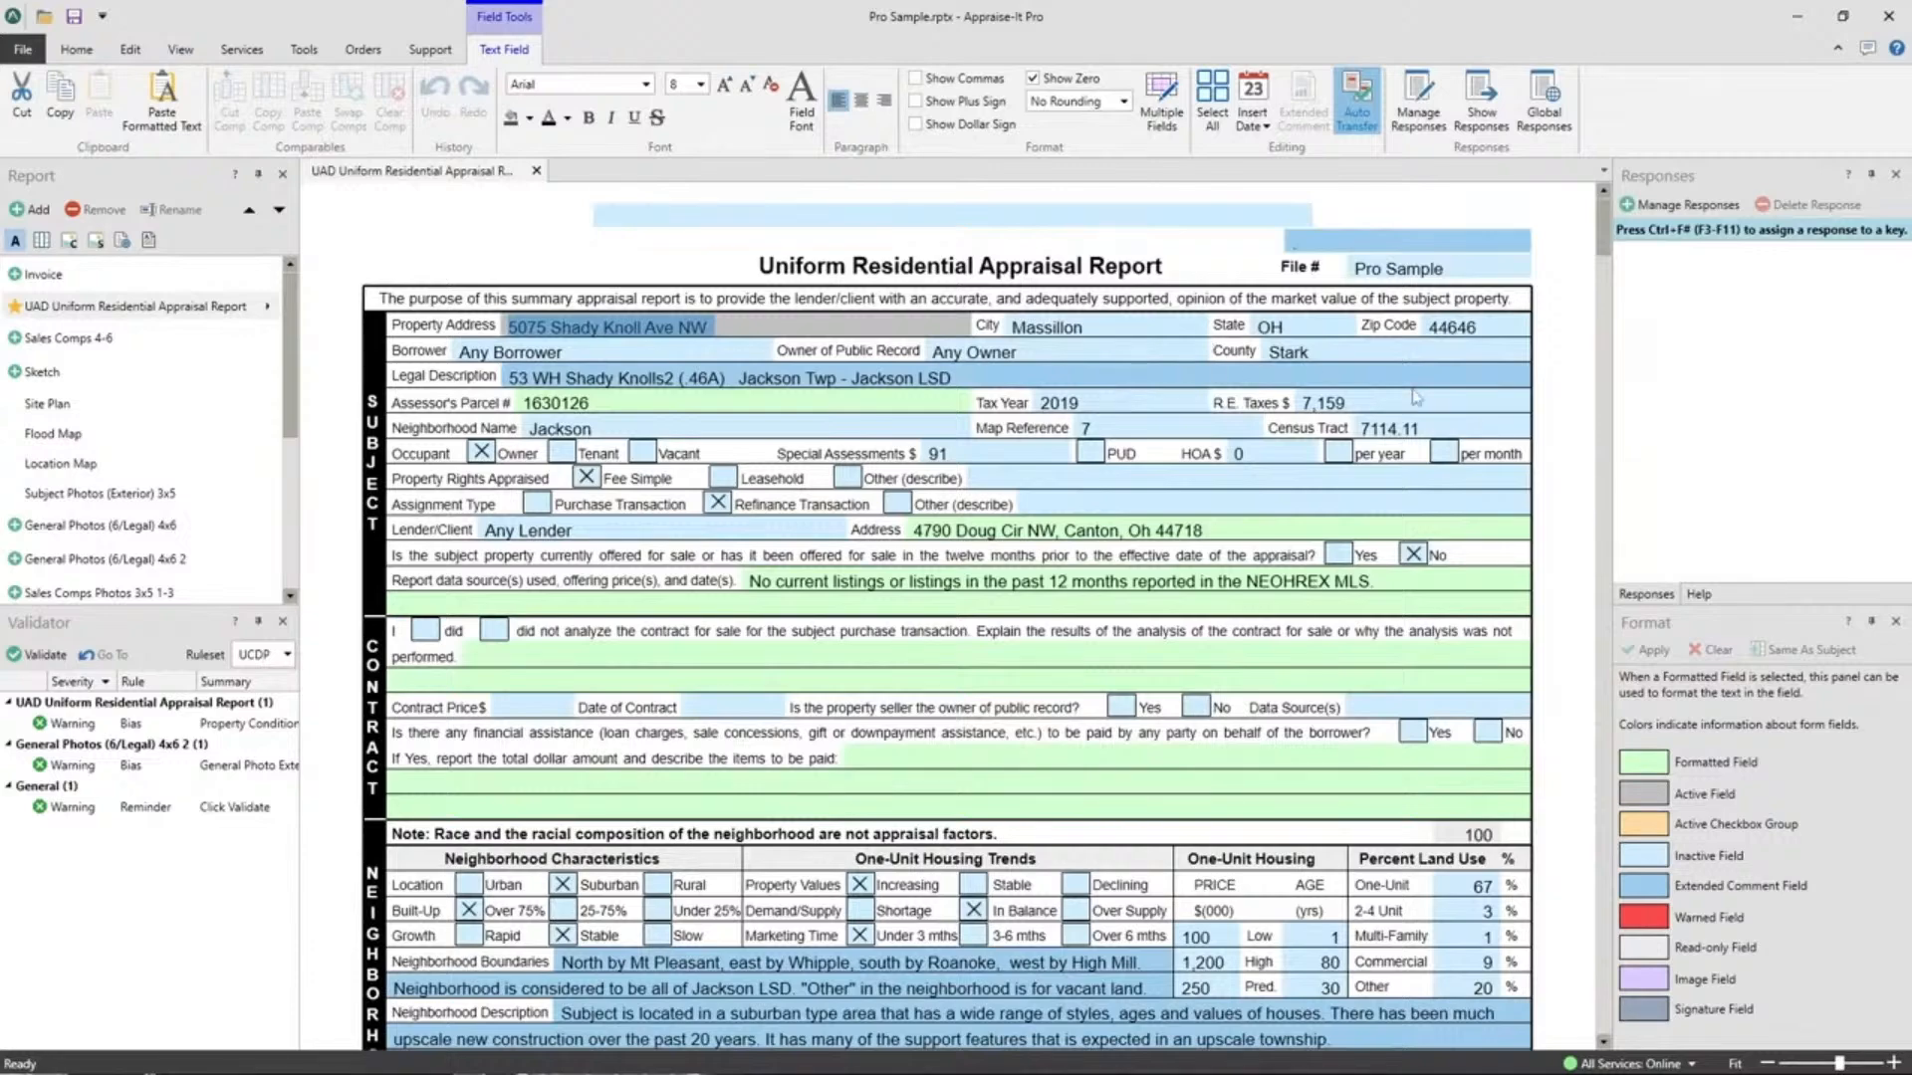
scroll(1424, 398, down, 5)
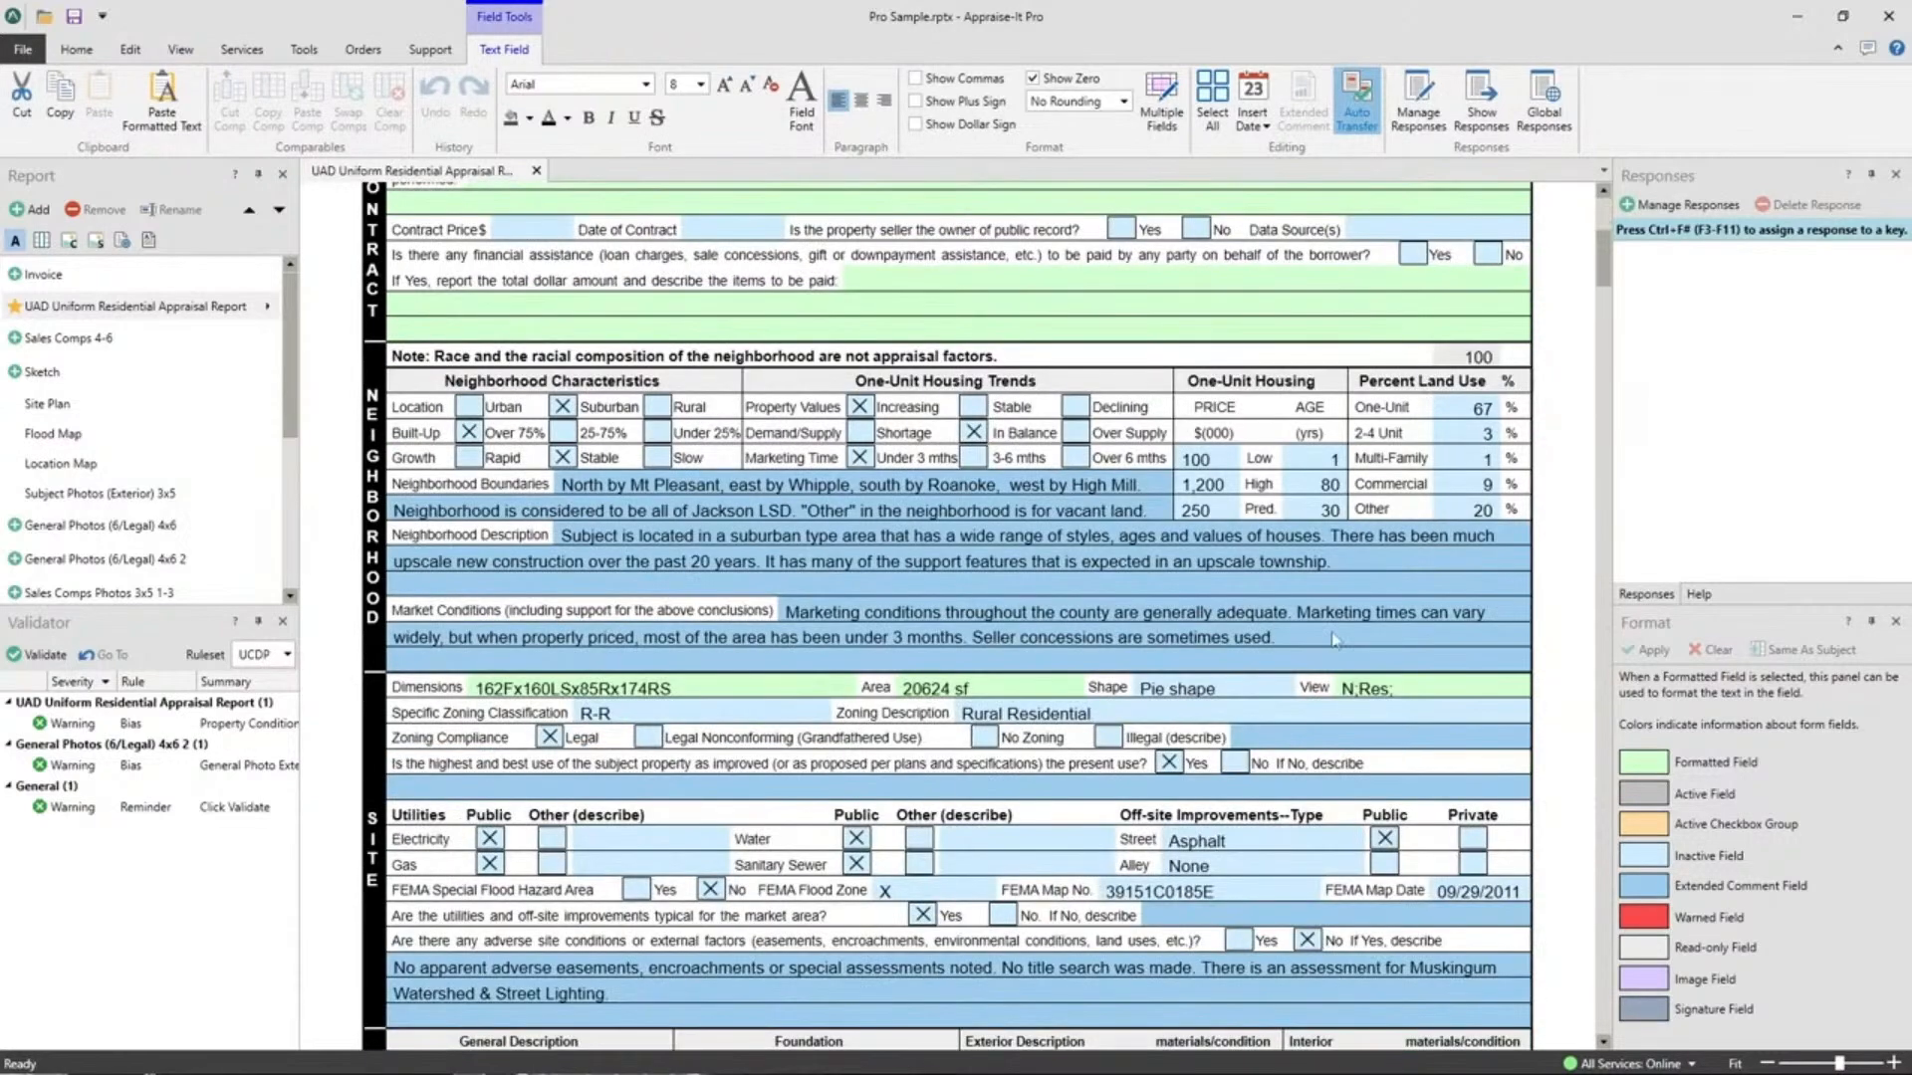
click(1335, 640)
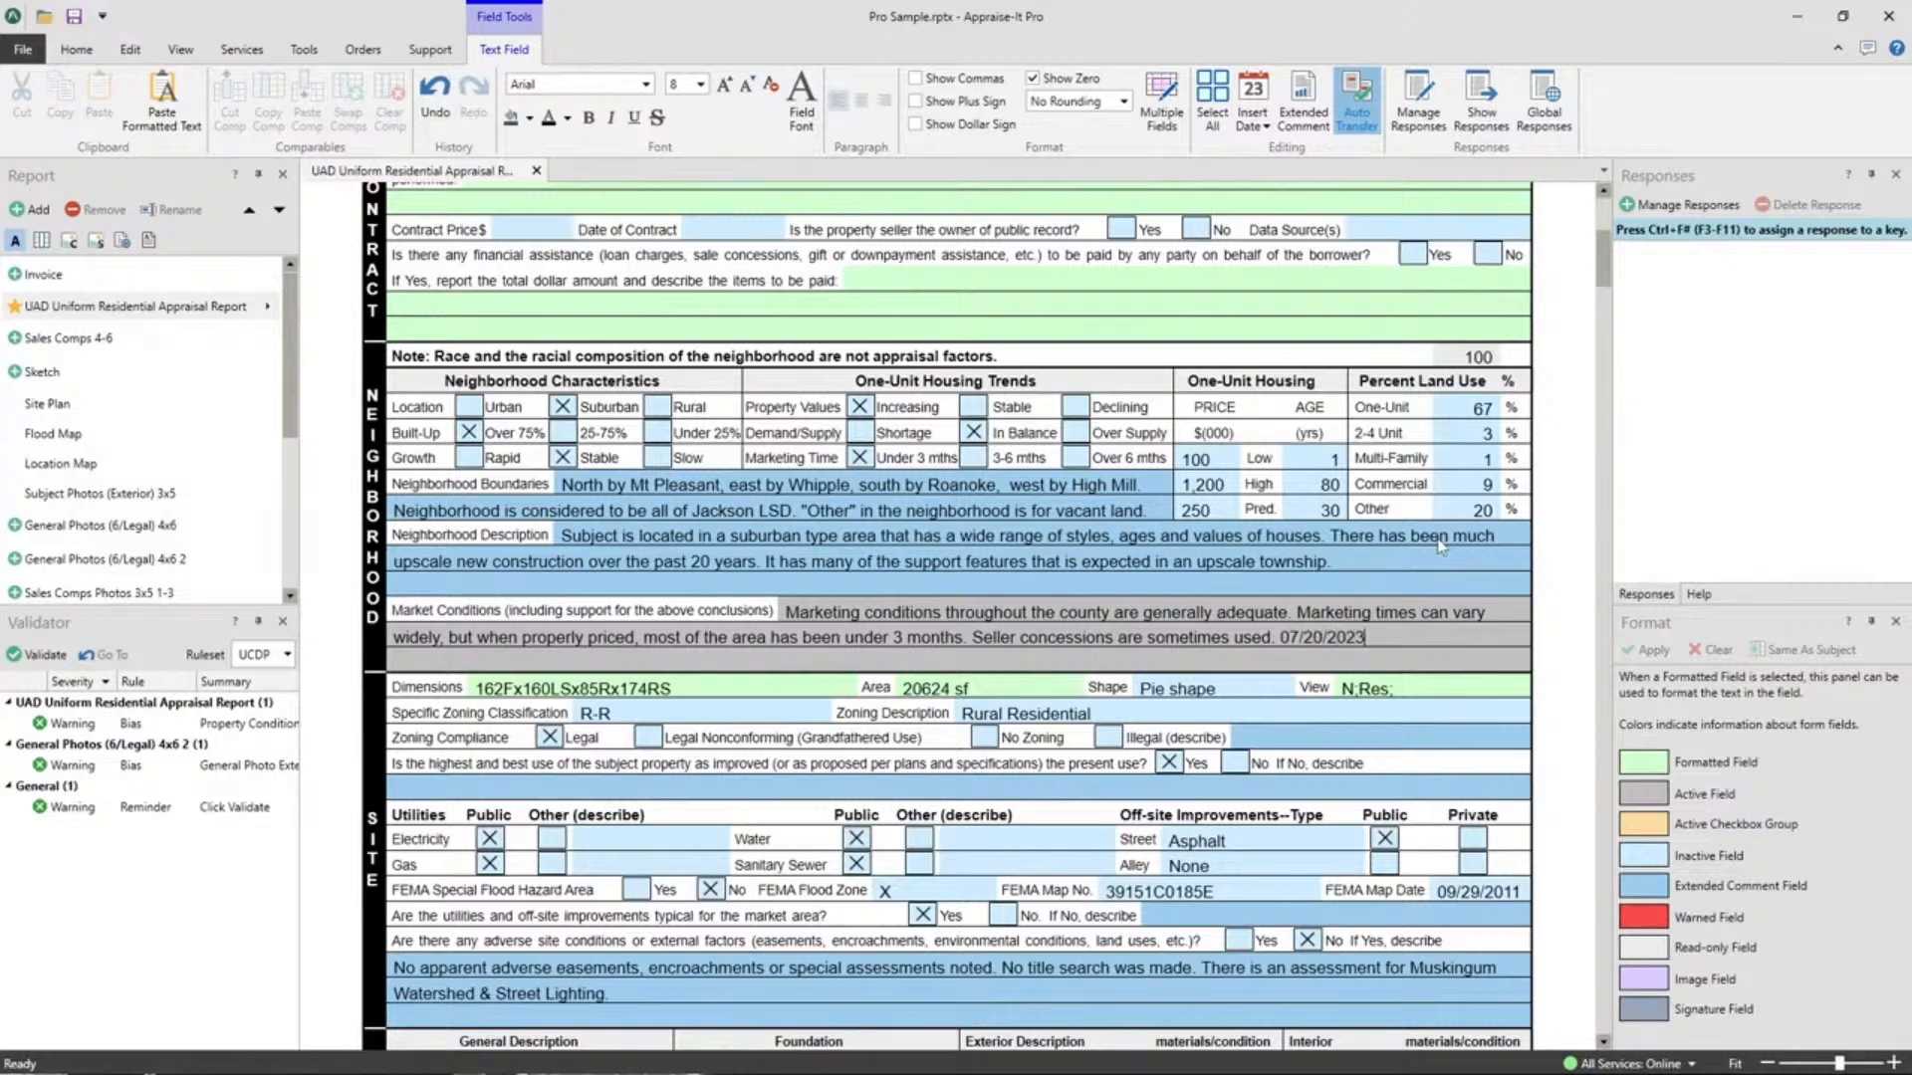
key(BackSpace)
key(BackSpace)
key(BackSpace)
key(BackSpace)
key(BackSpace)
key(BackSpace)
key(BackSpace)
key(BackSpace)
click(1251, 127)
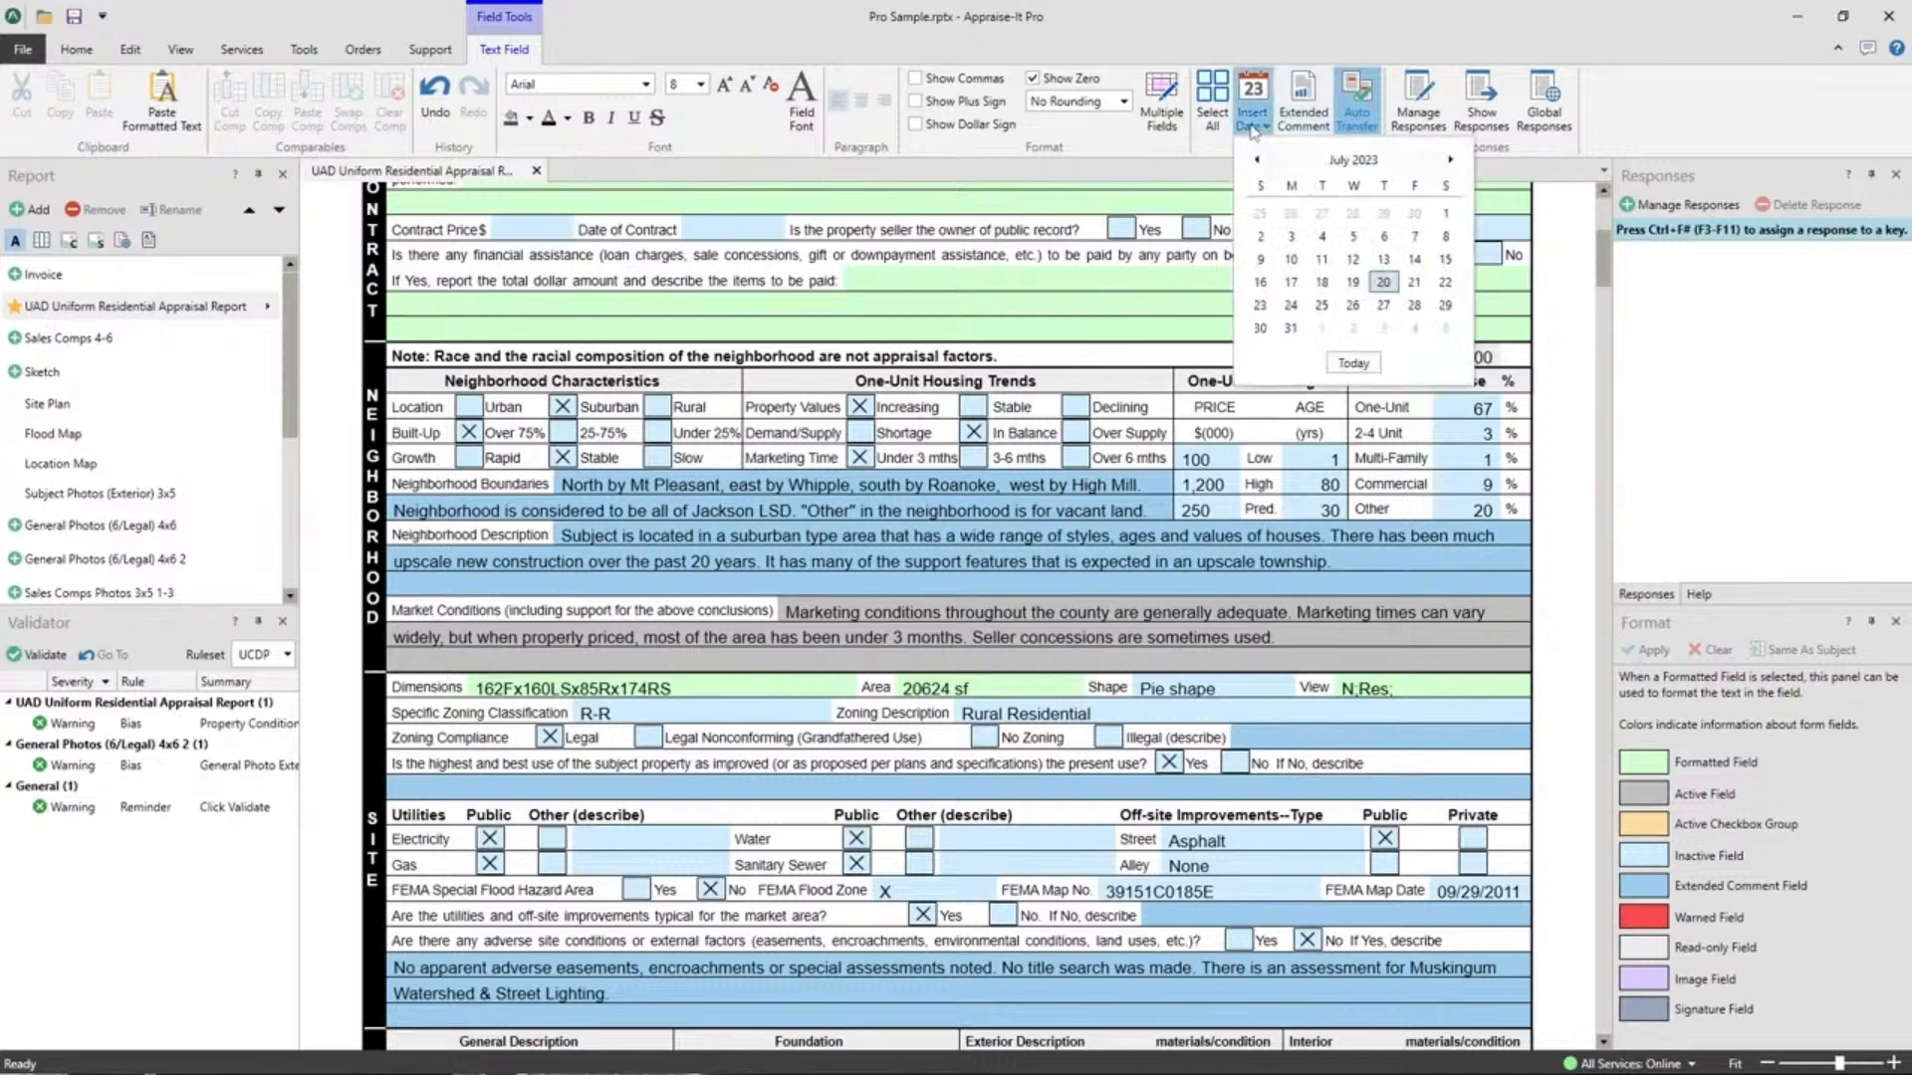
click(1359, 363)
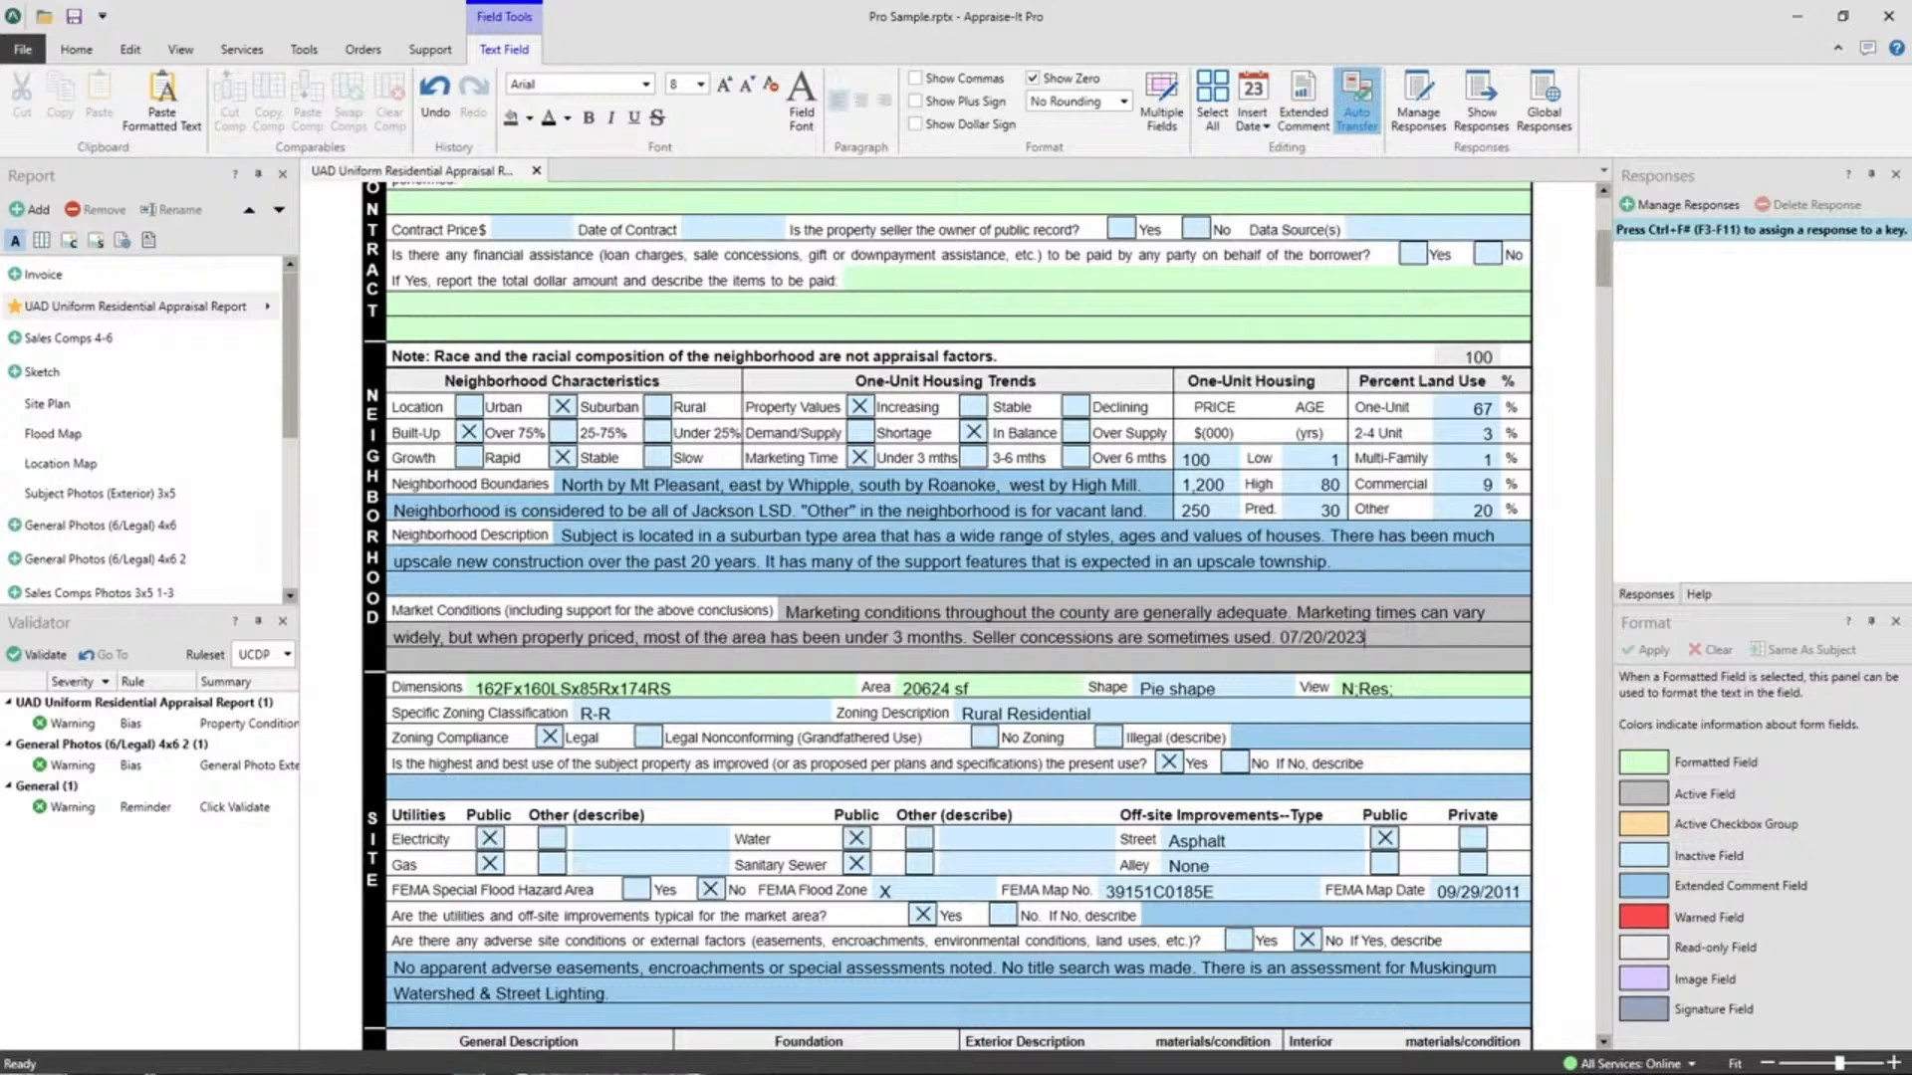
drag(1365, 637, 1279, 637)
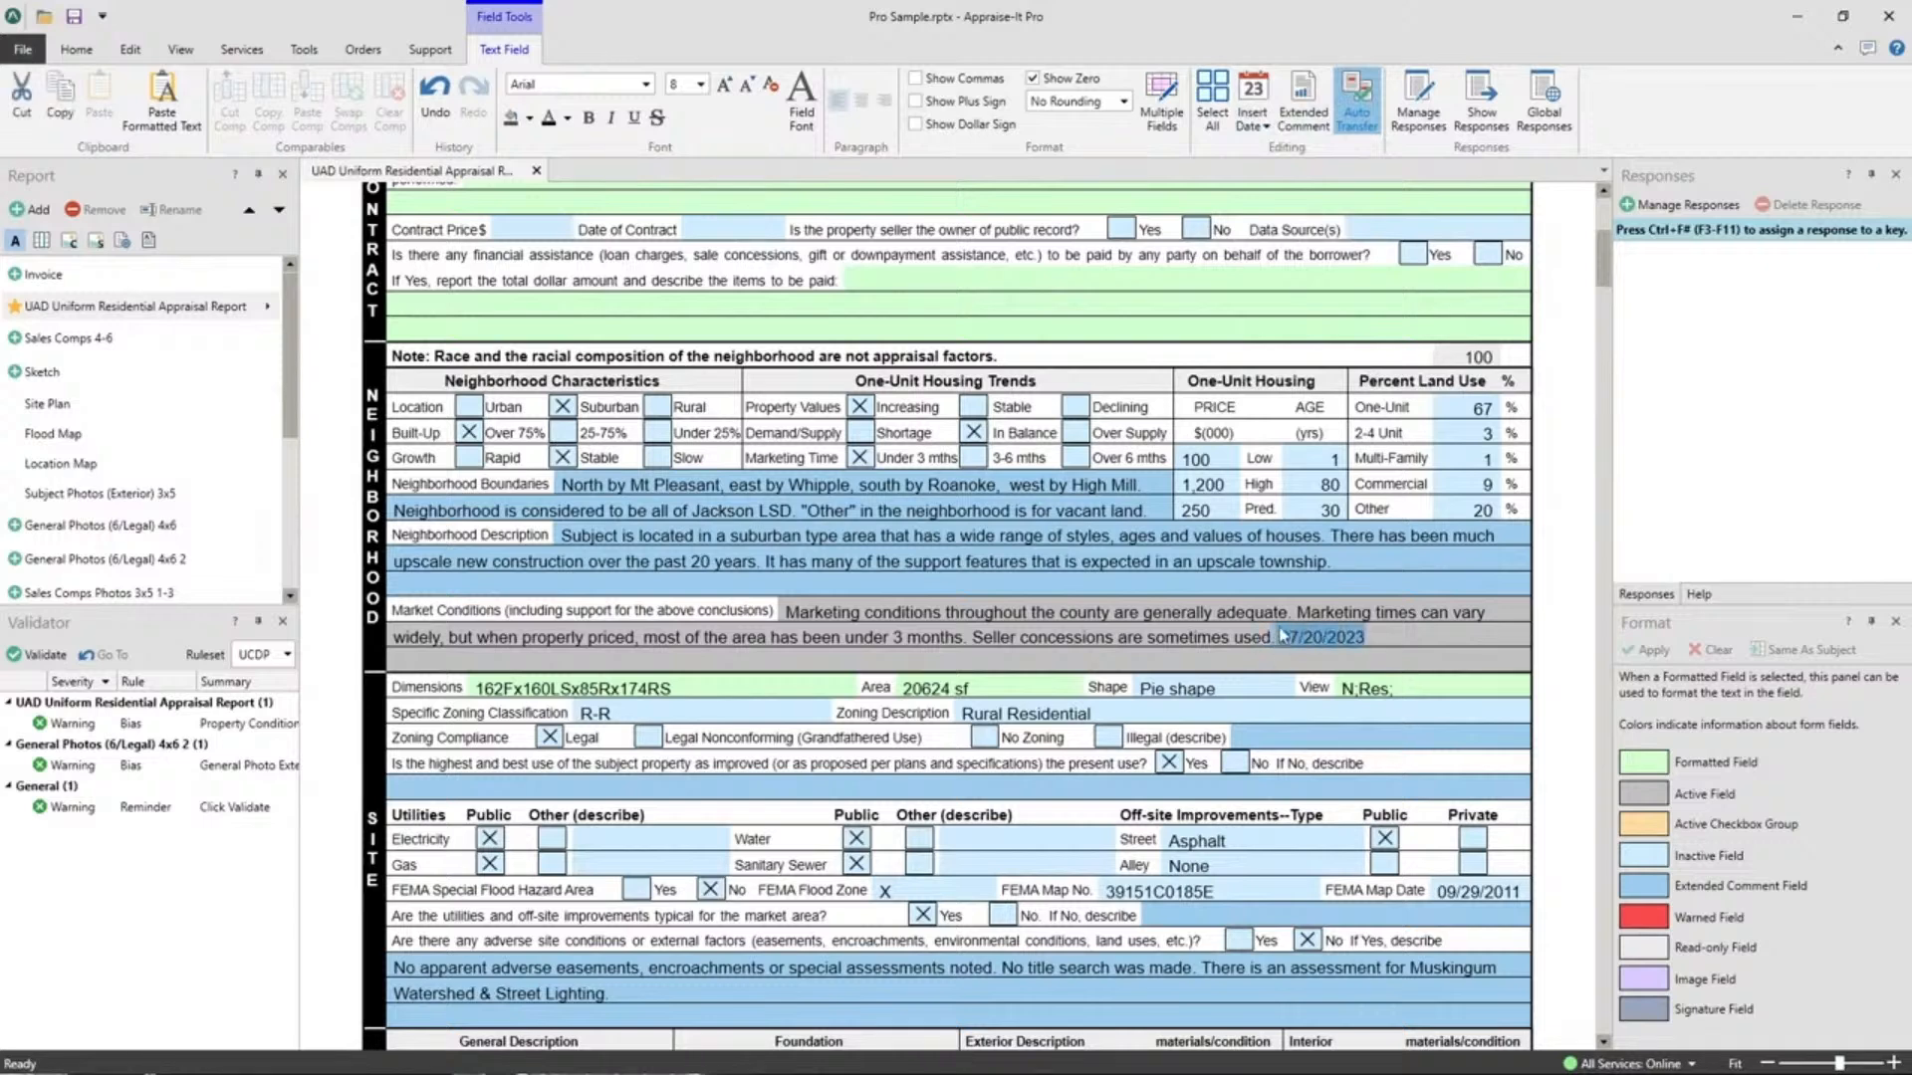
click(1367, 637)
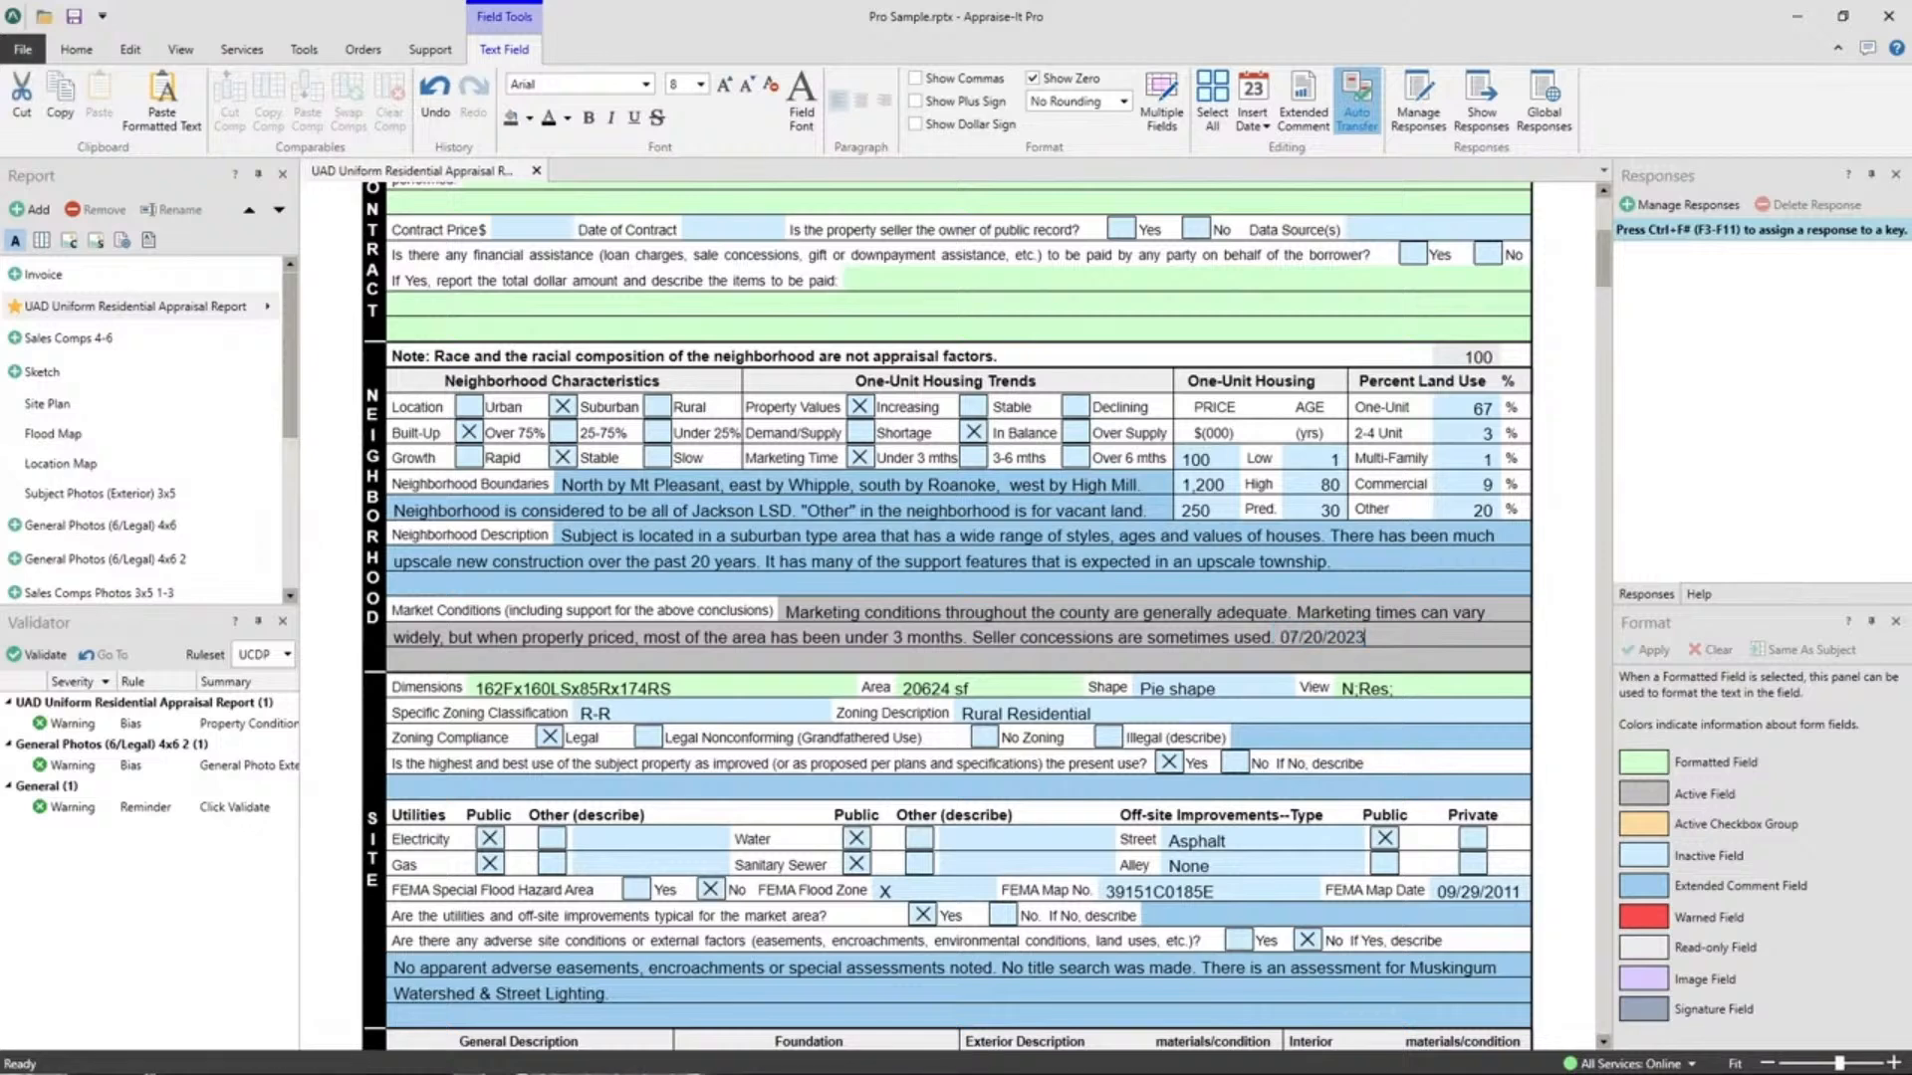
drag(1367, 637, 1290, 638)
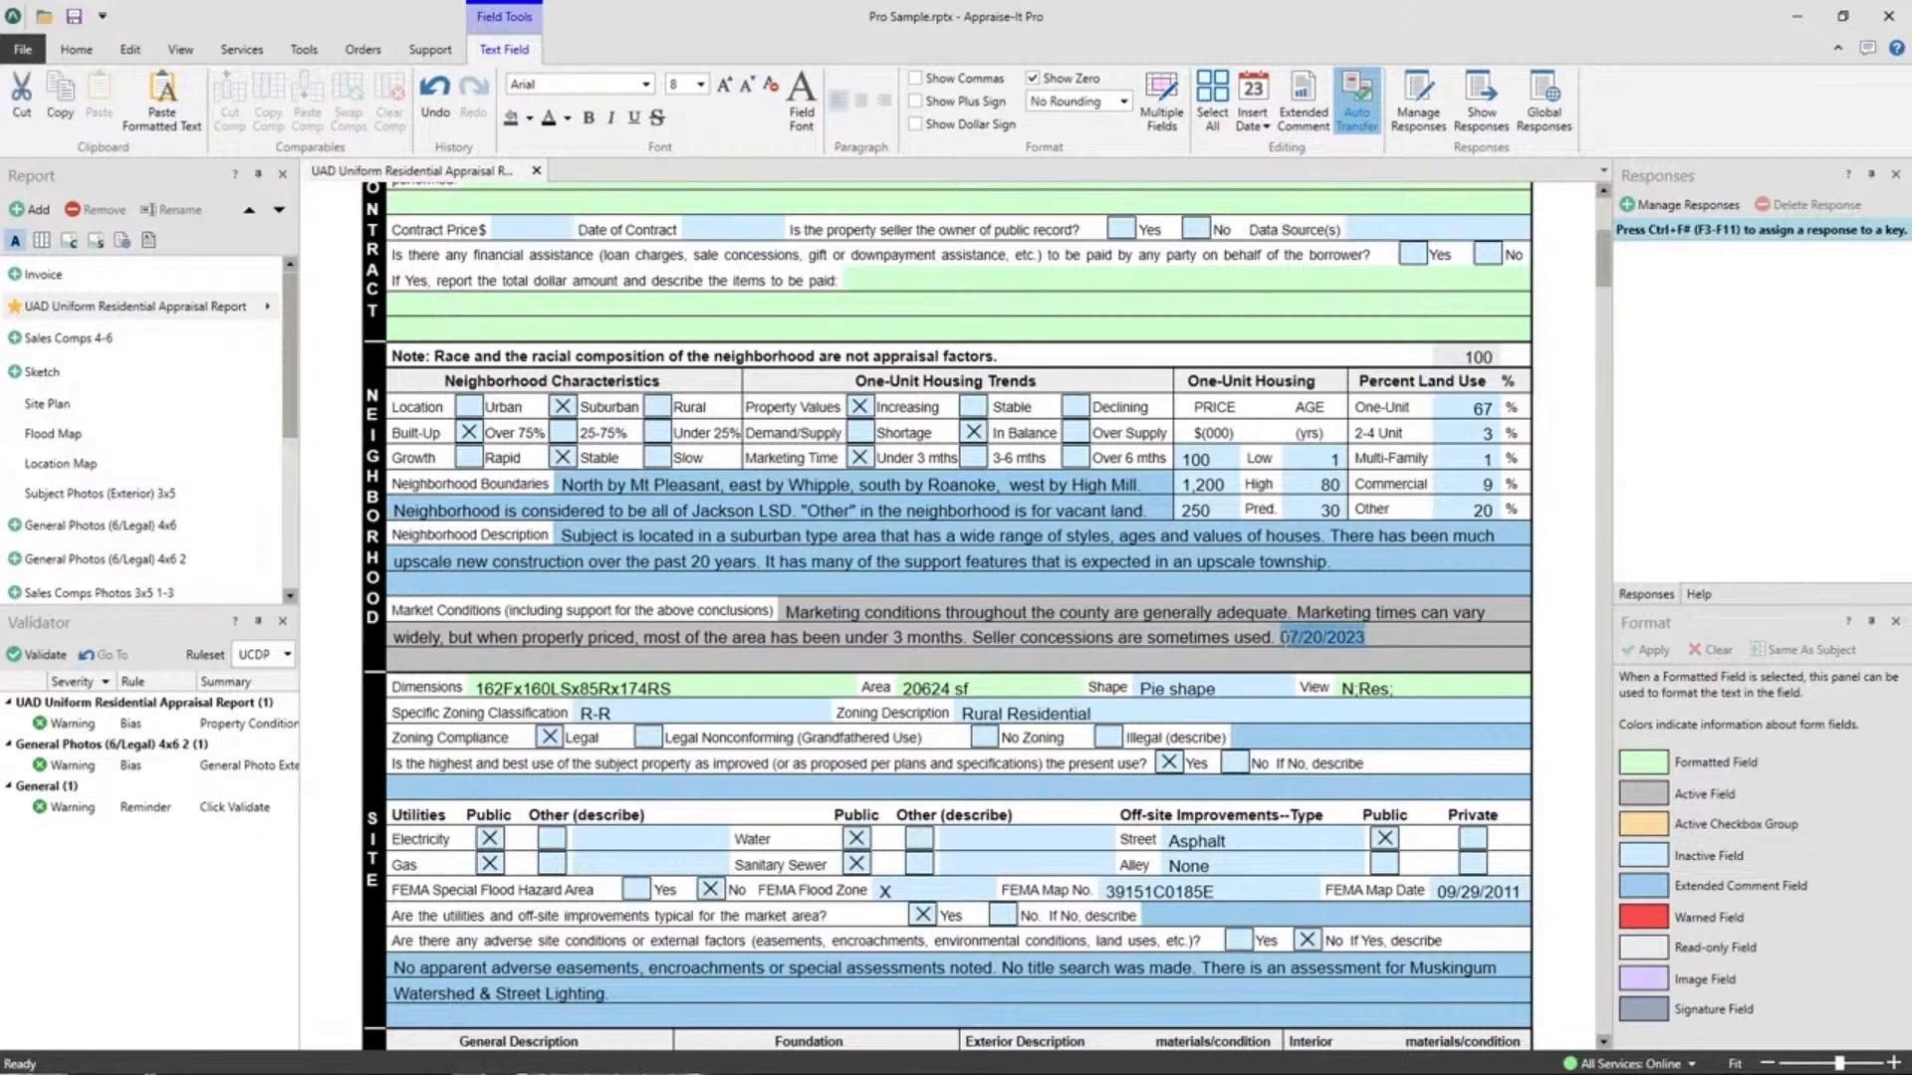
key(Delete)
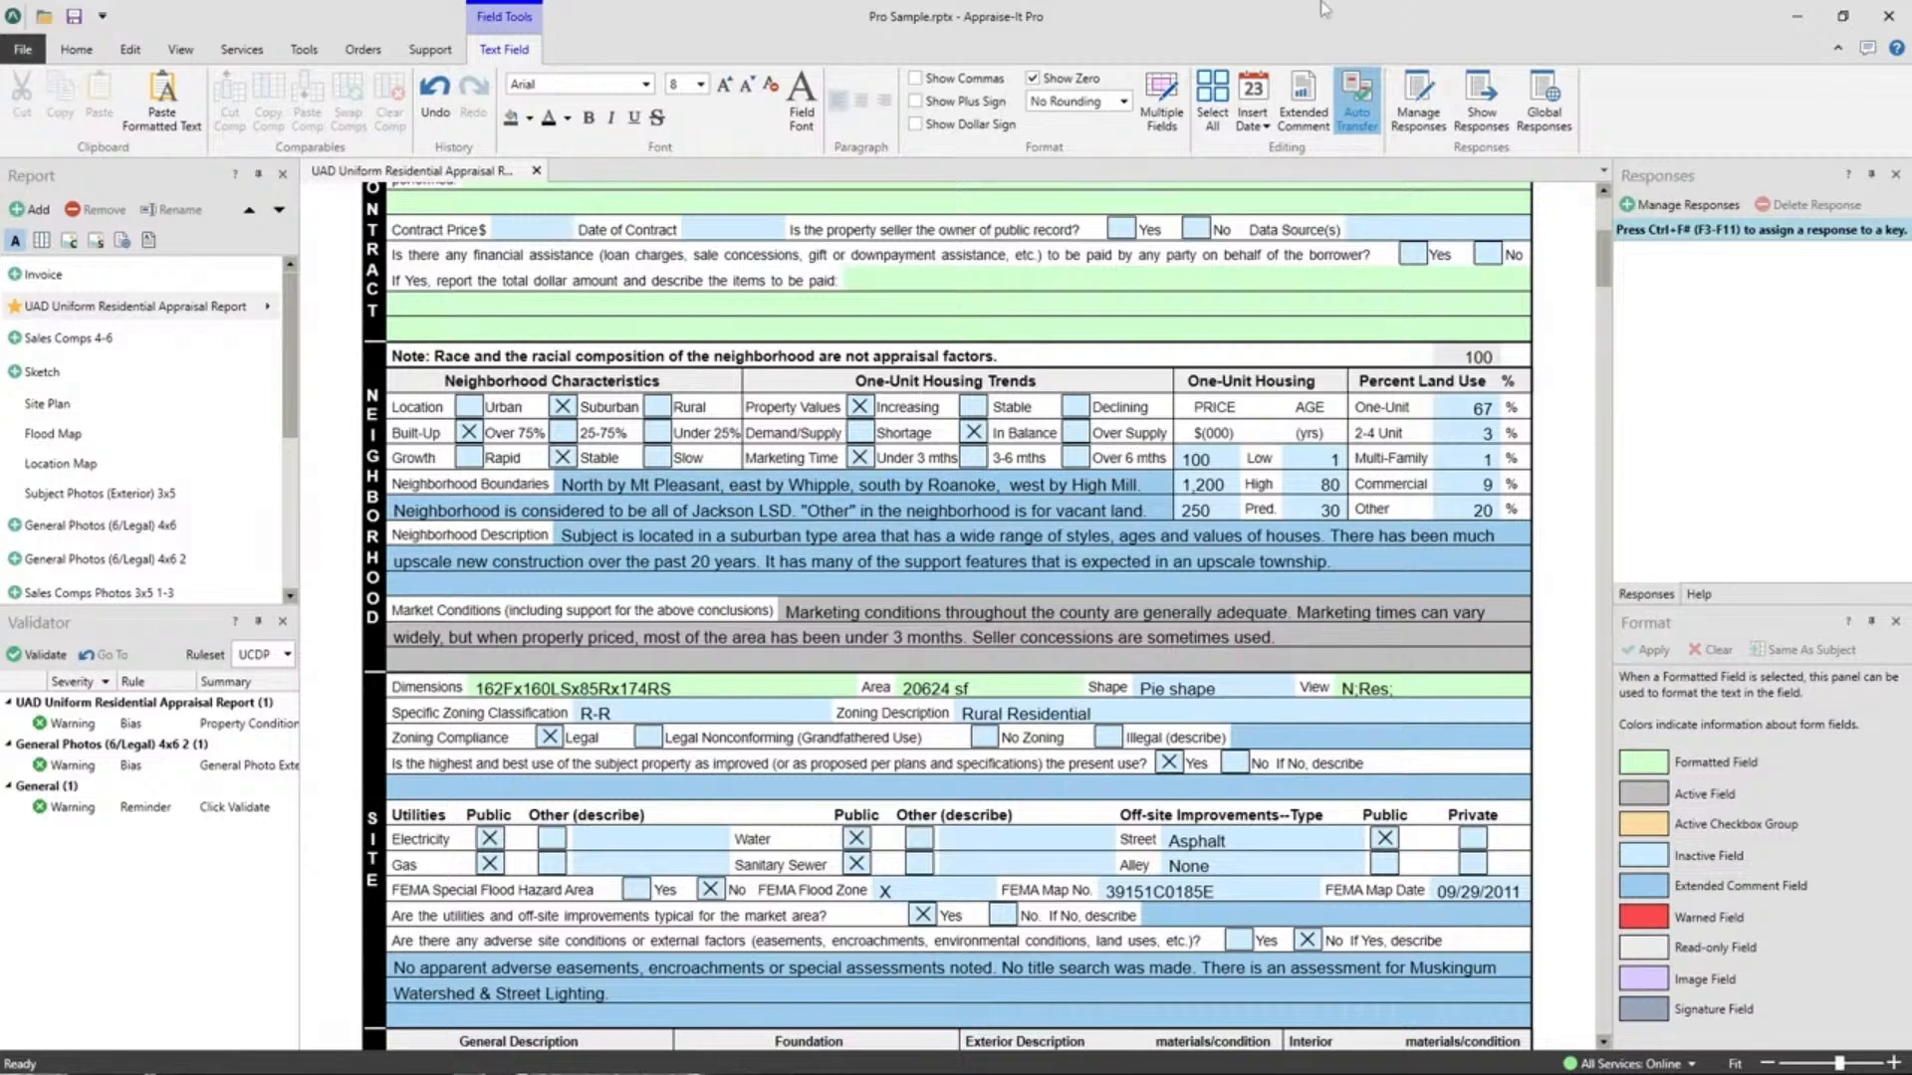
click(1252, 128)
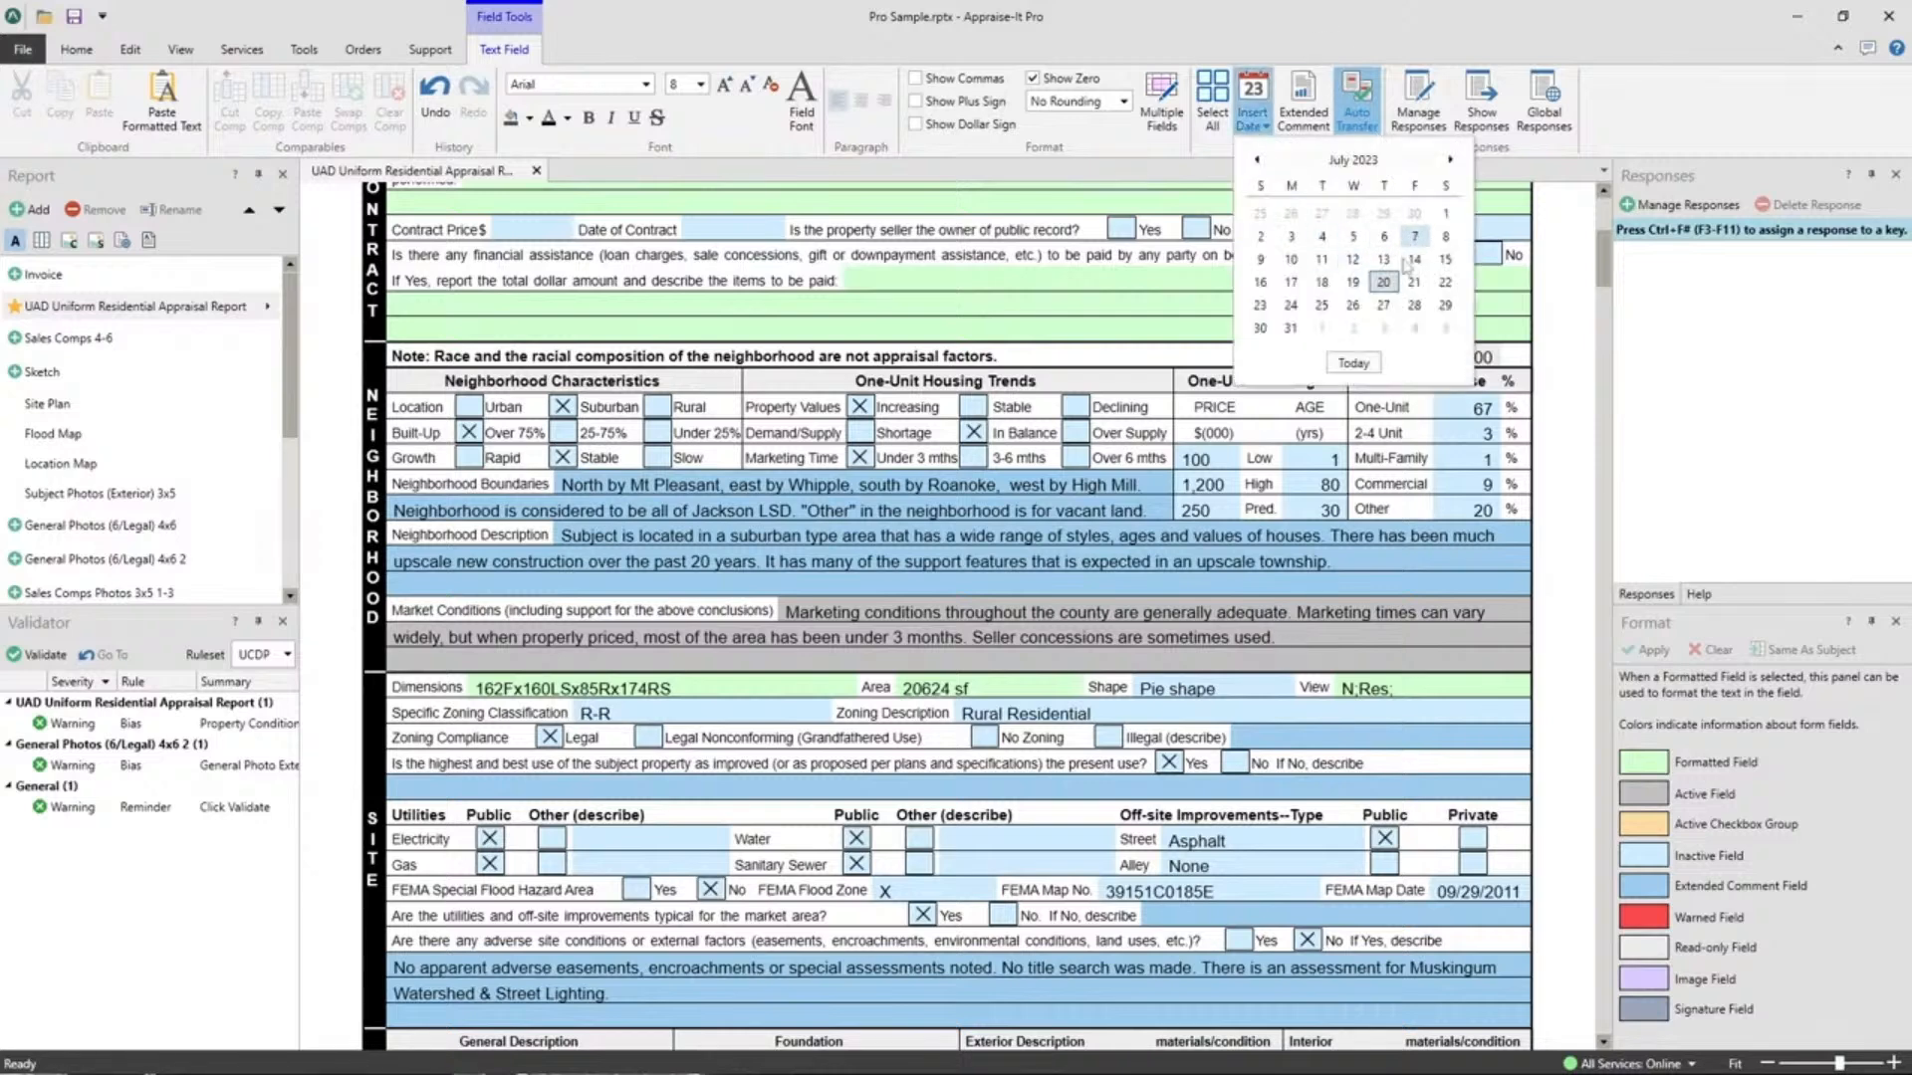
click(1383, 311)
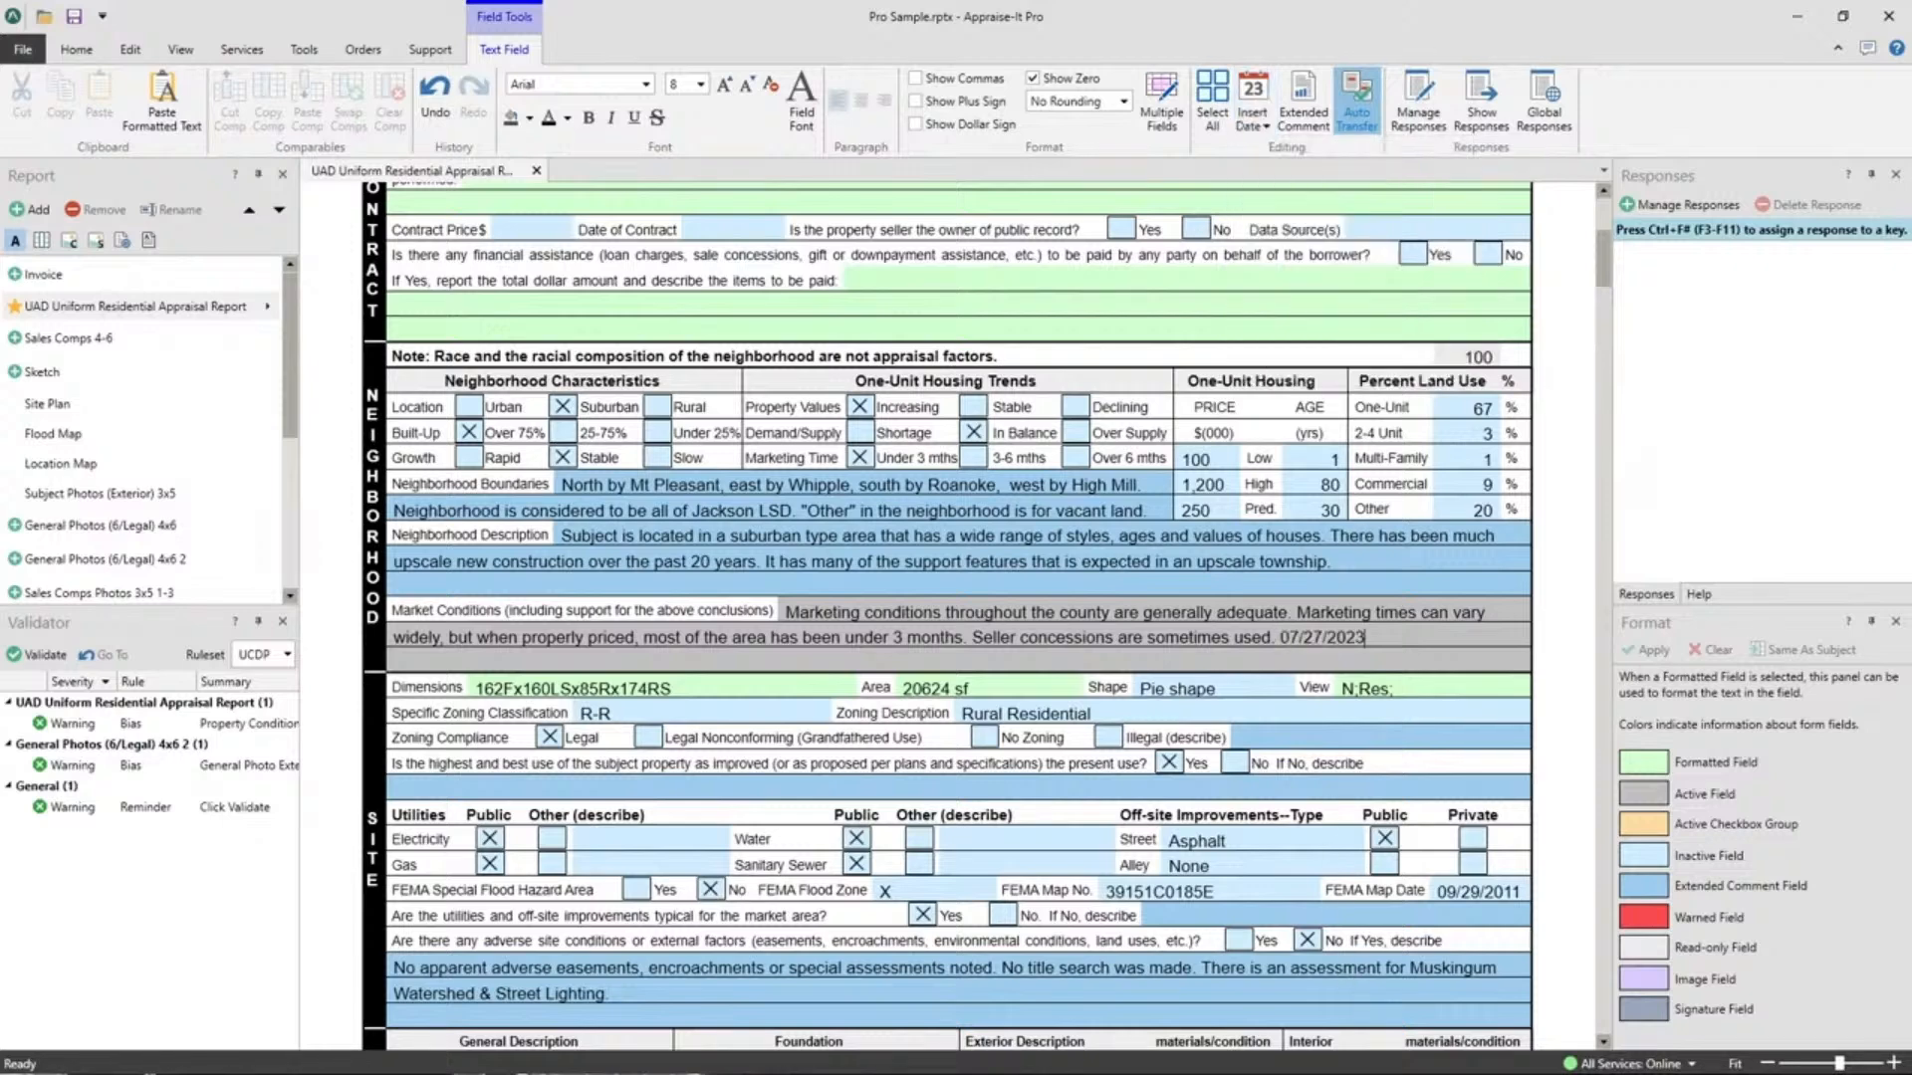
double_click(1284, 637)
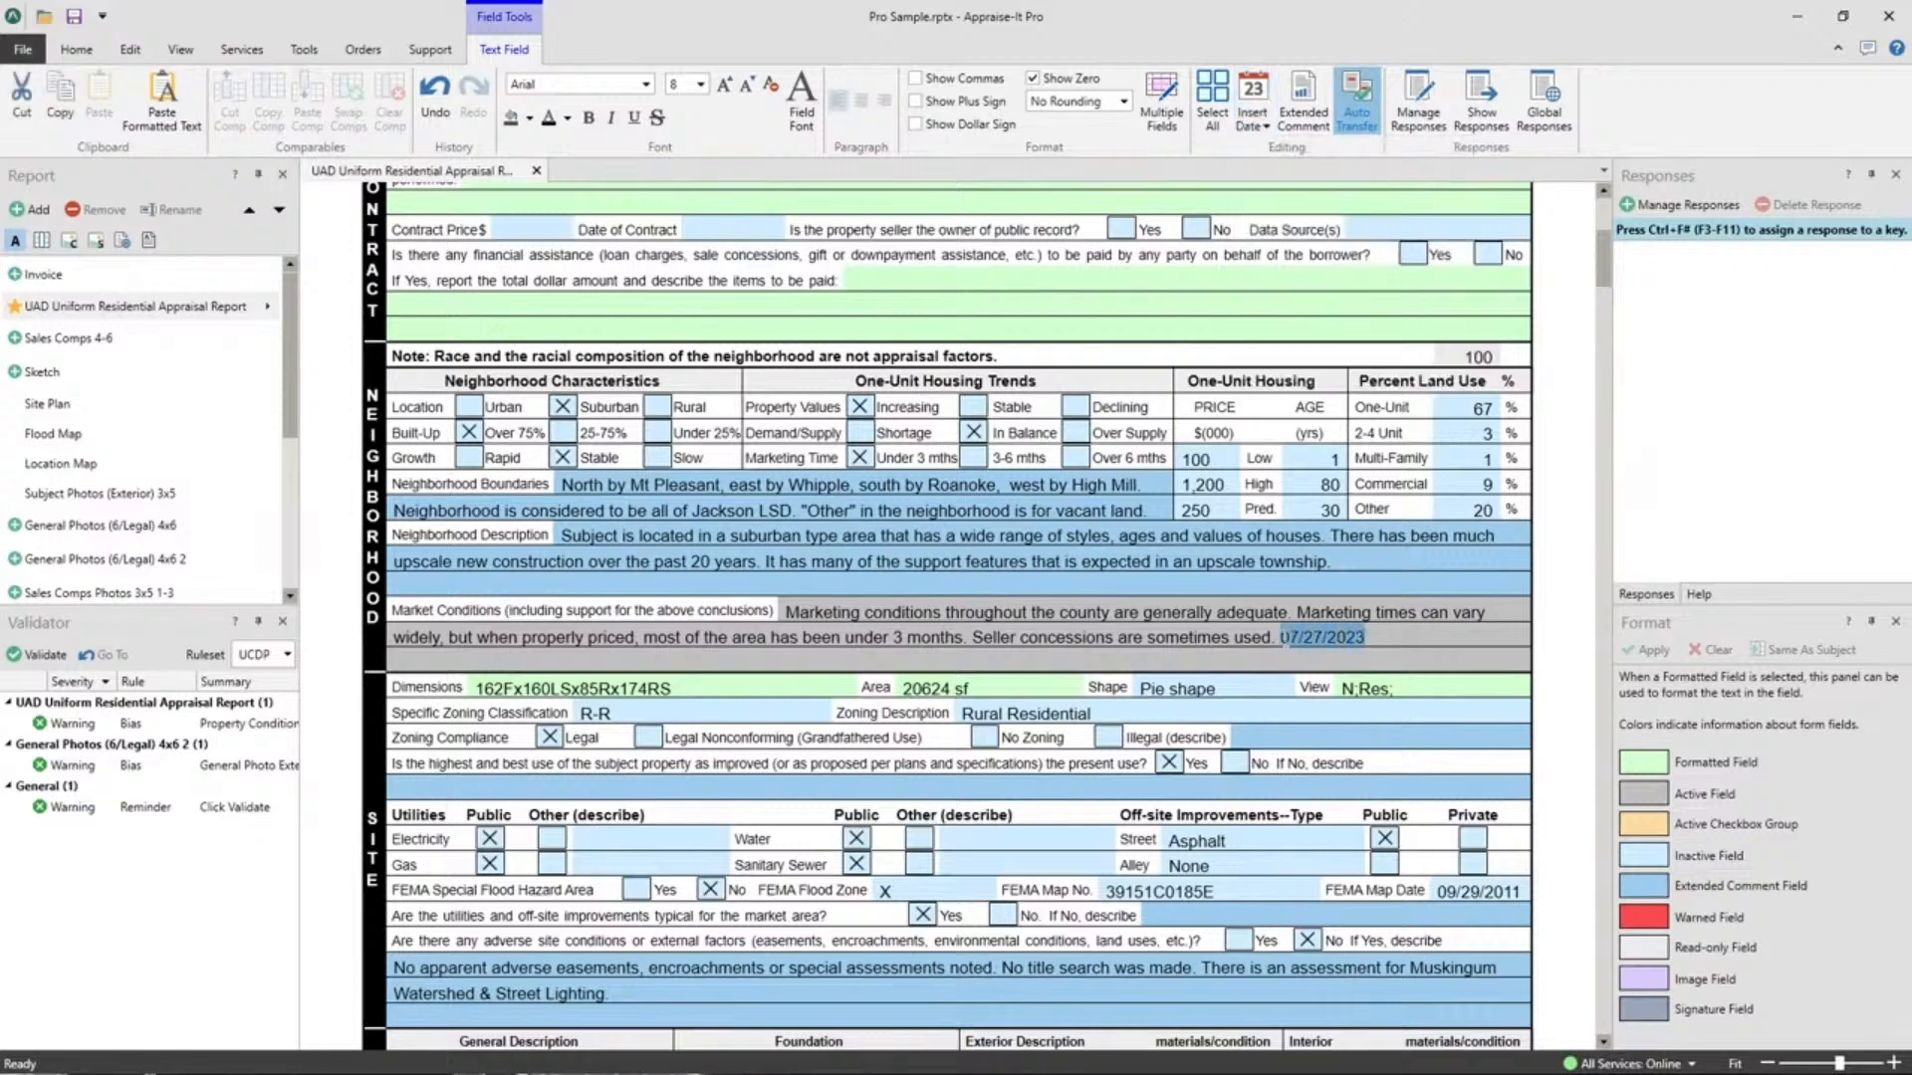
key(Delete)
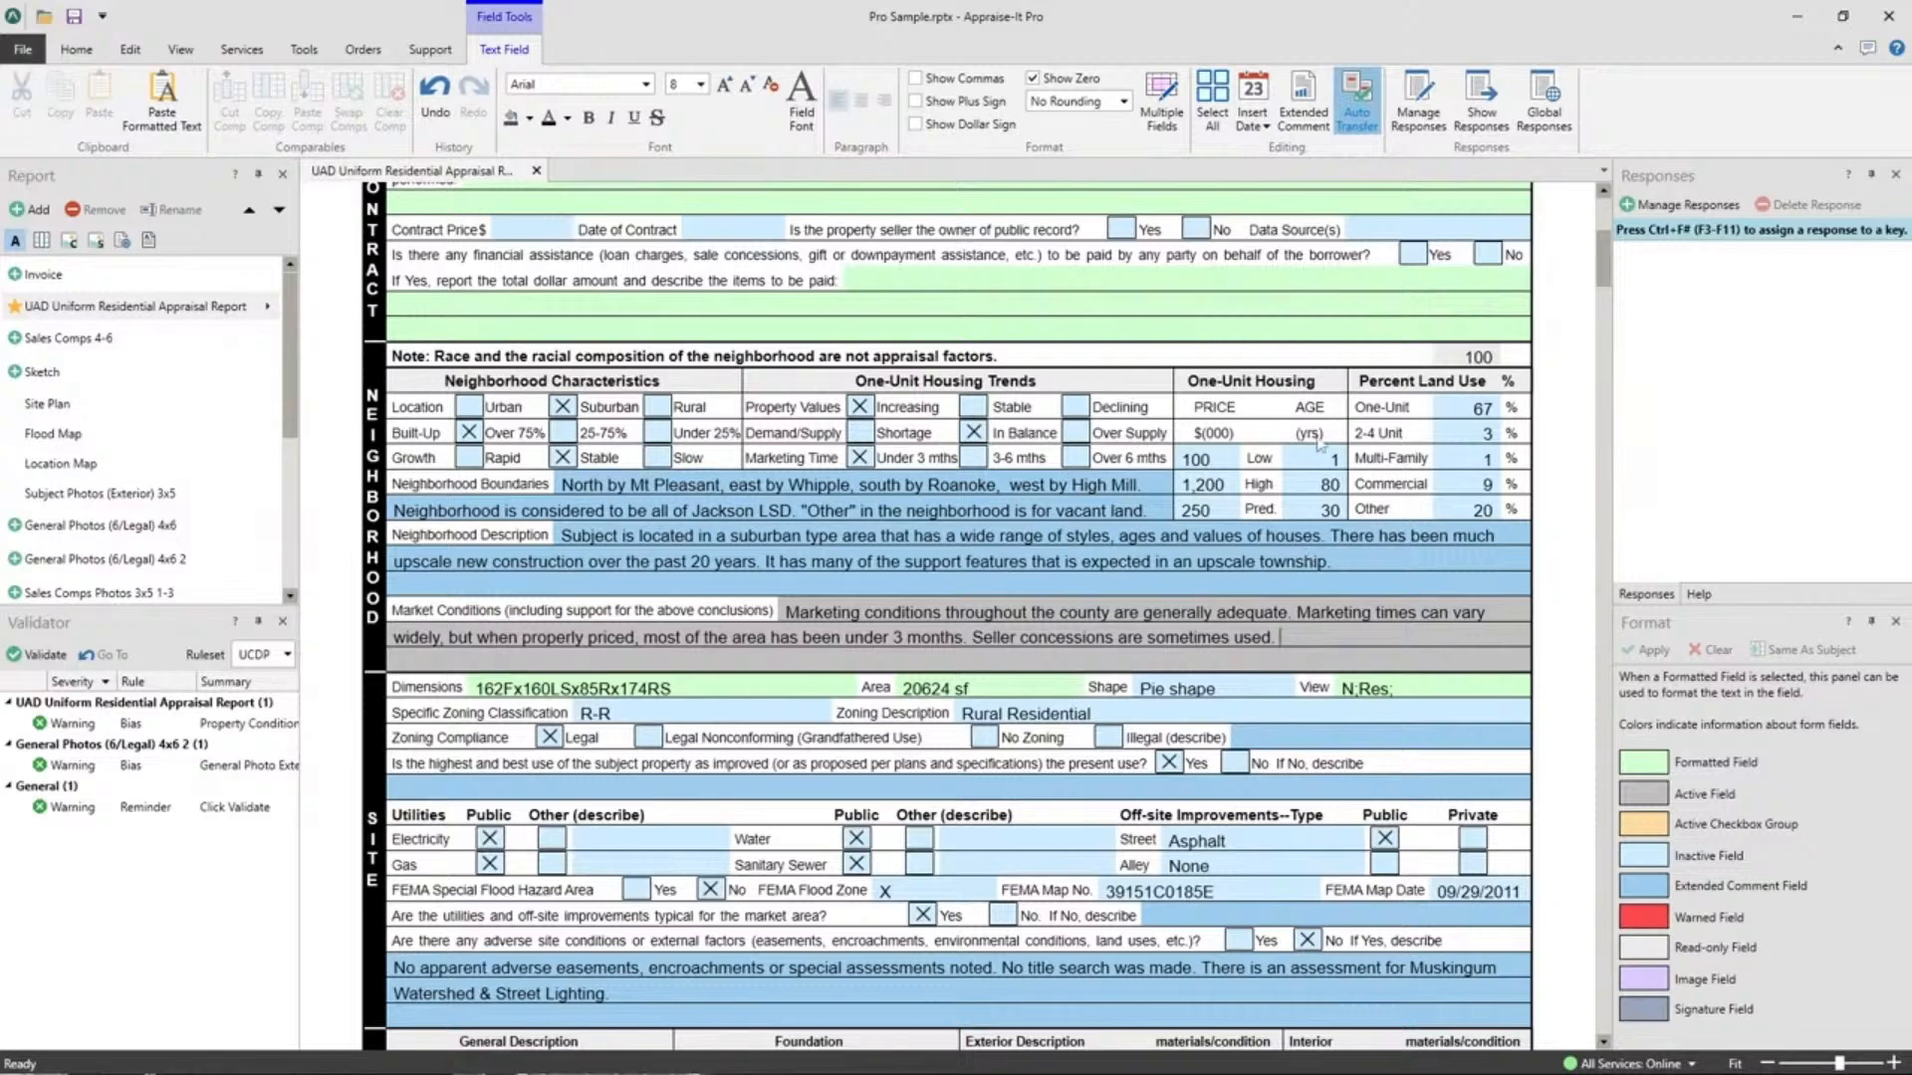
Delete 7114.11 from the Census Tract field, then show the Tools and Services ribbon tabs.
scroll(987, 567, up, 5)
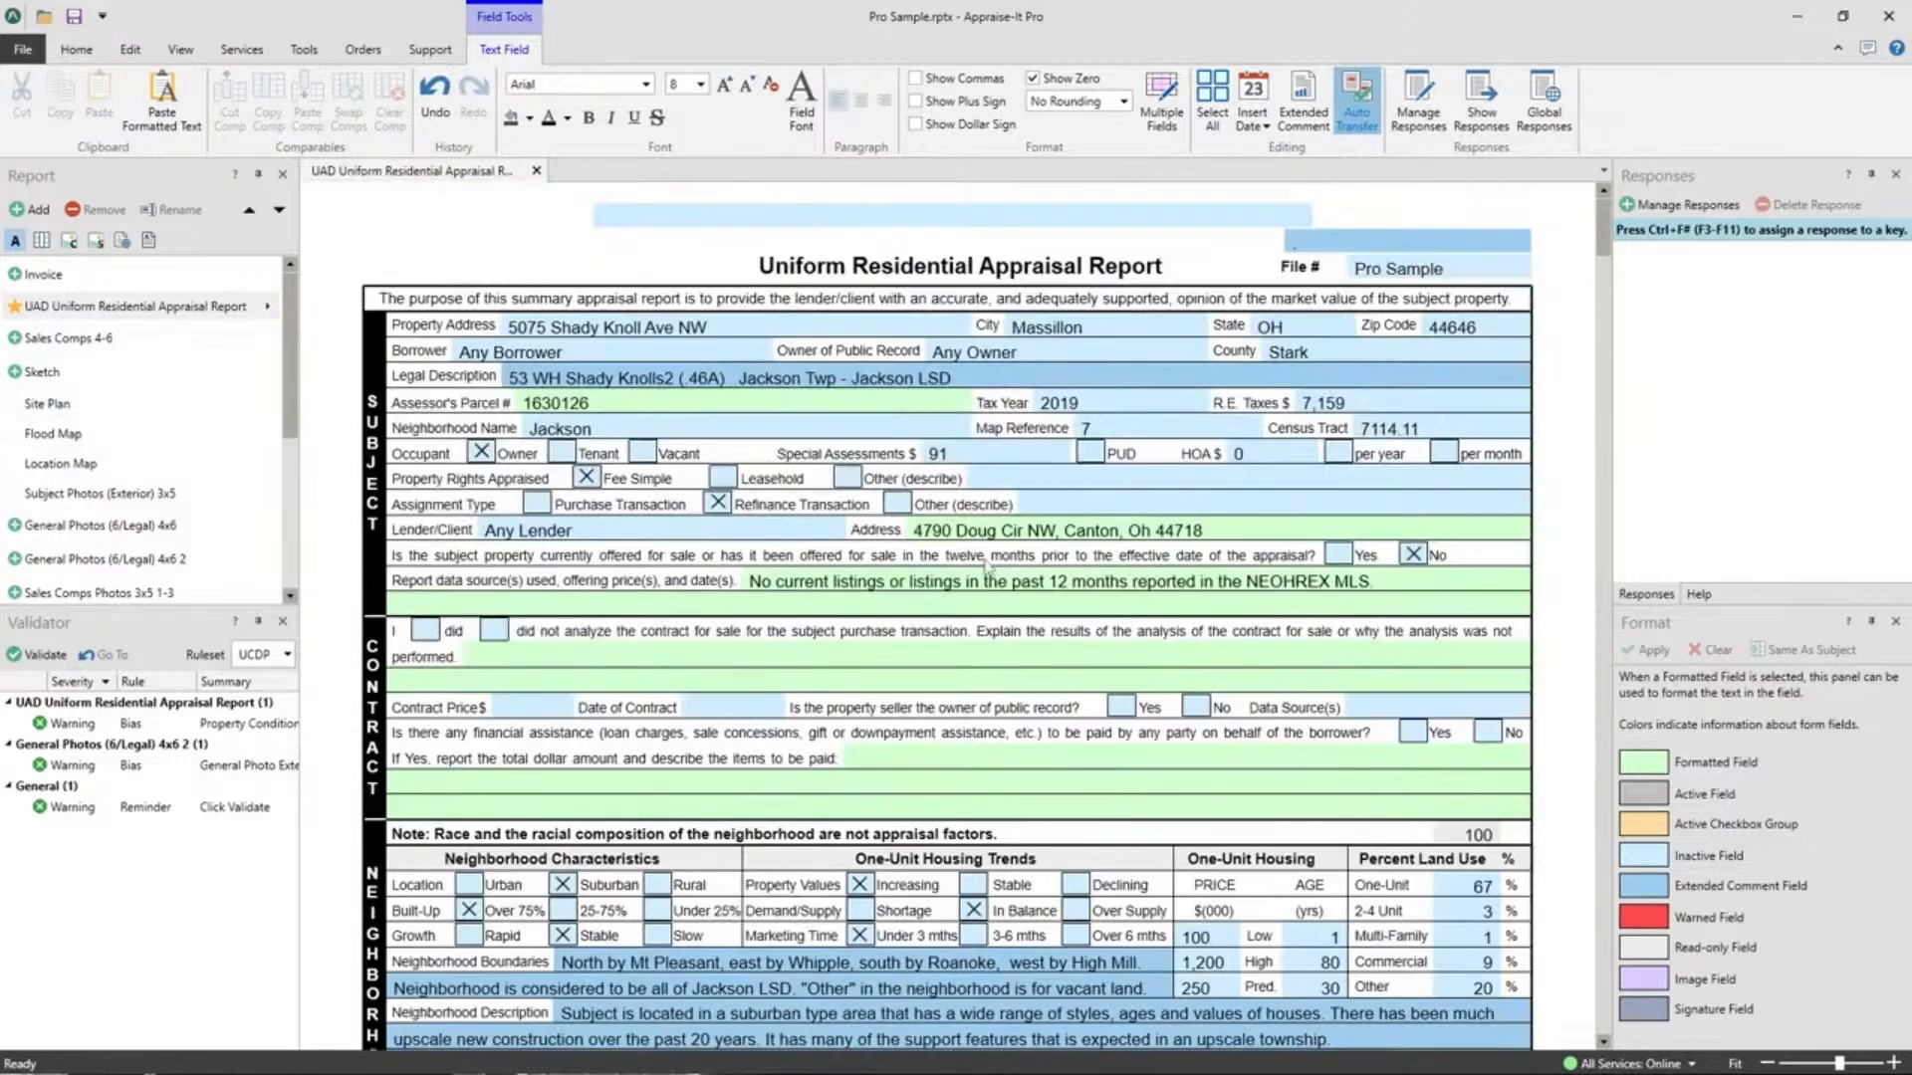
click(1394, 426)
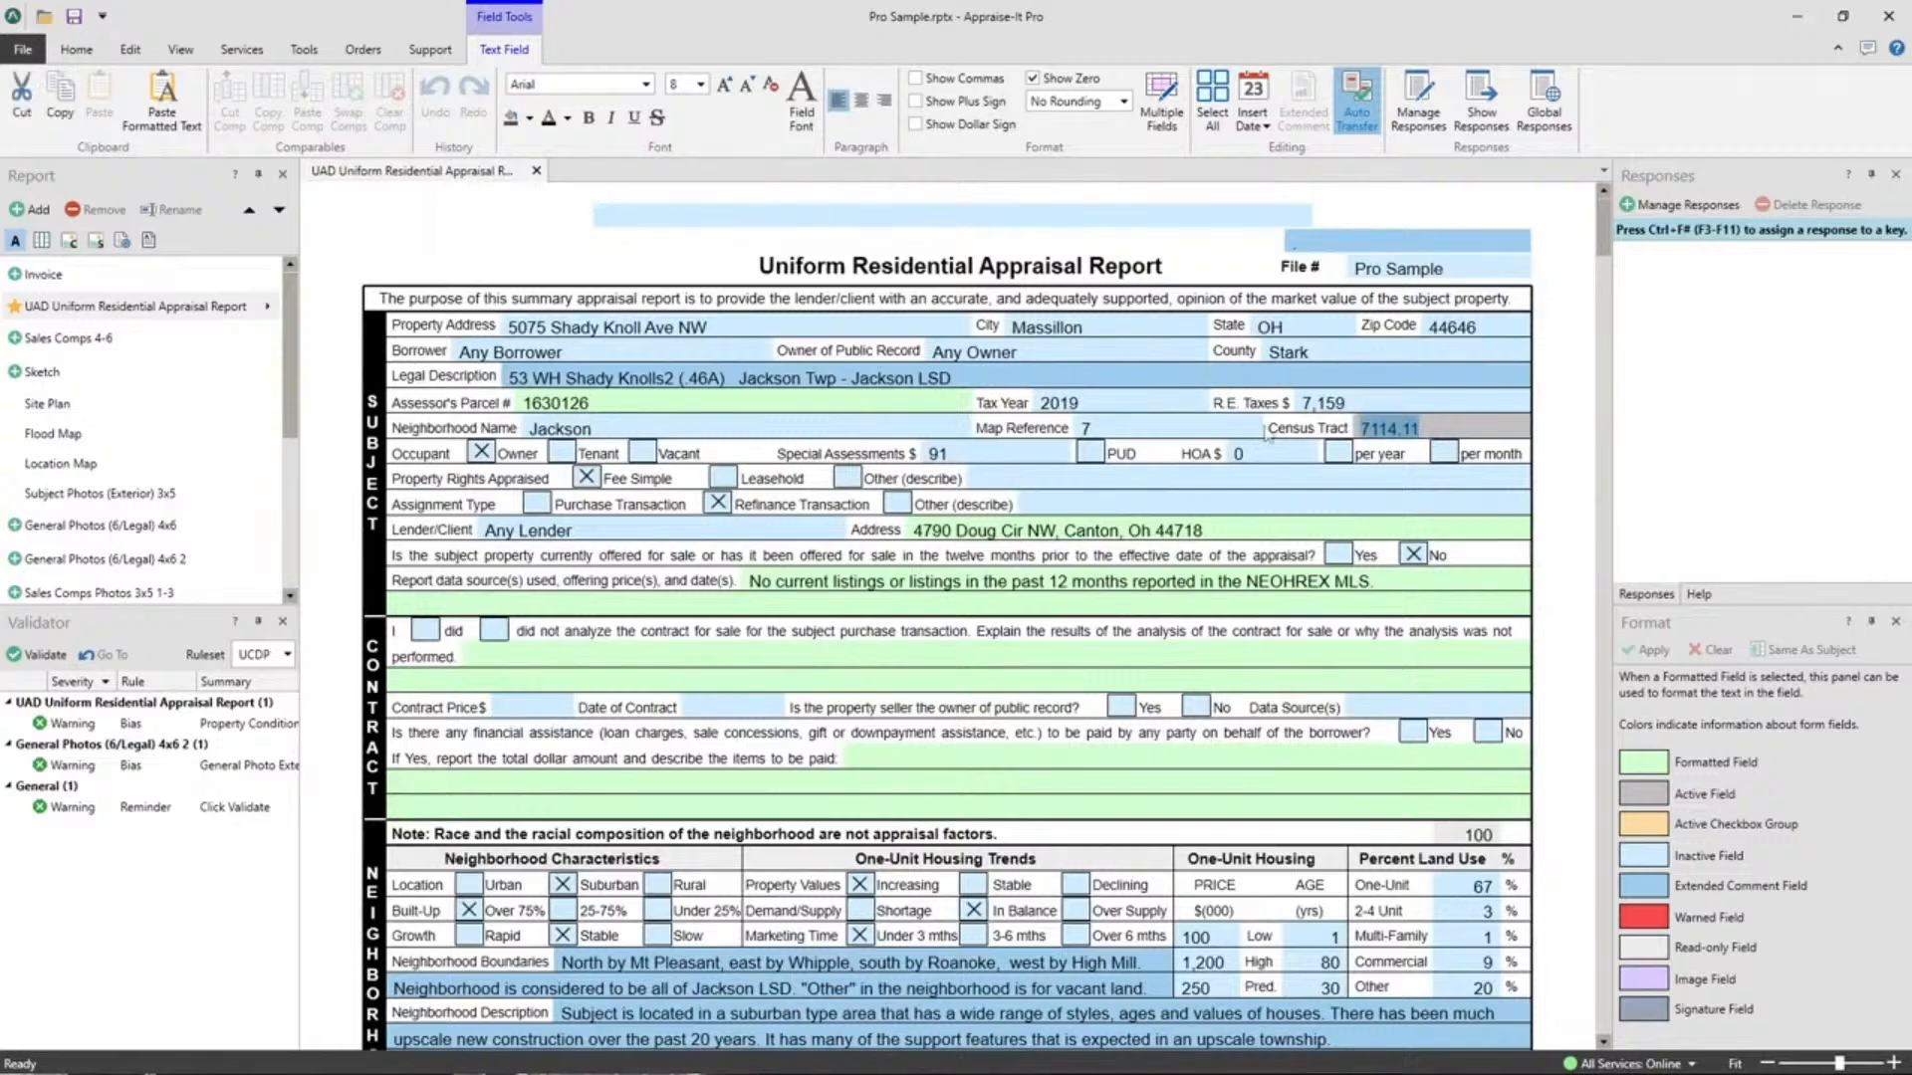
key(Delete)
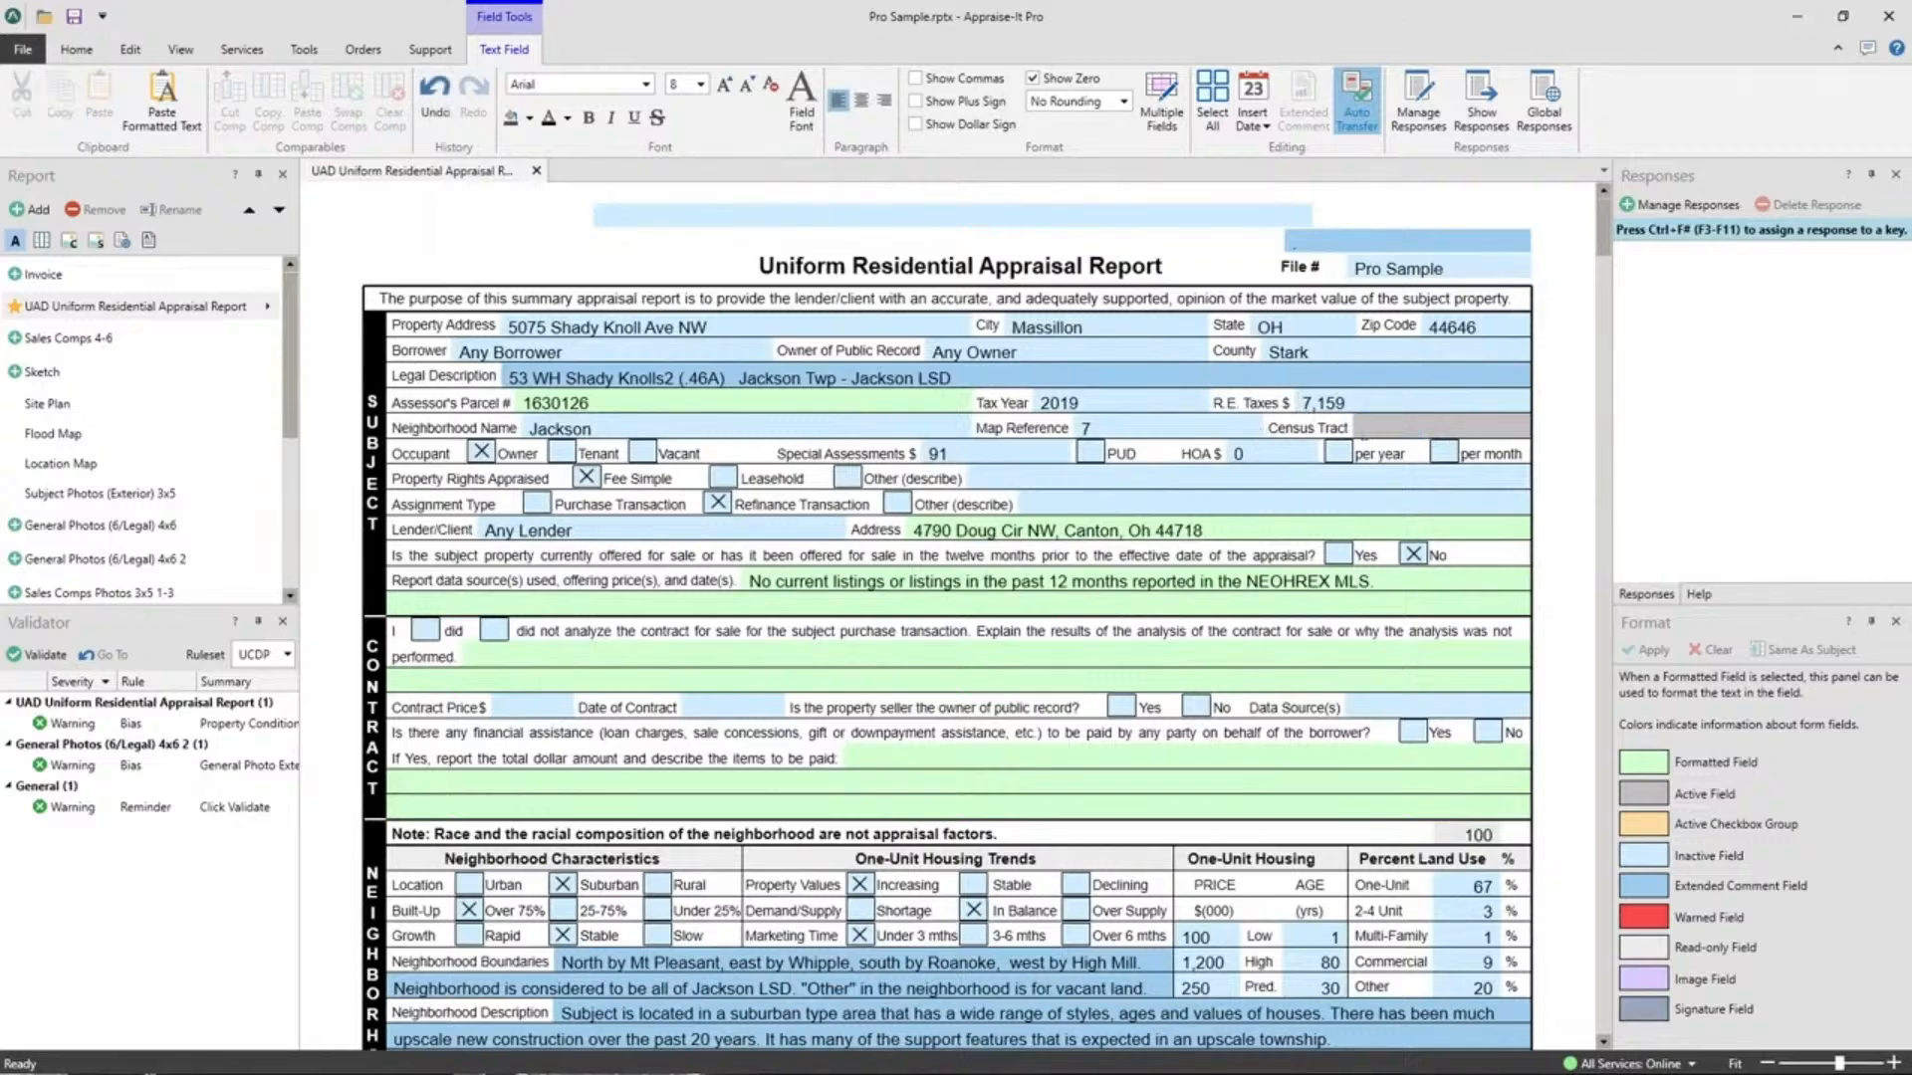
click(1217, 425)
click(1397, 433)
click(305, 49)
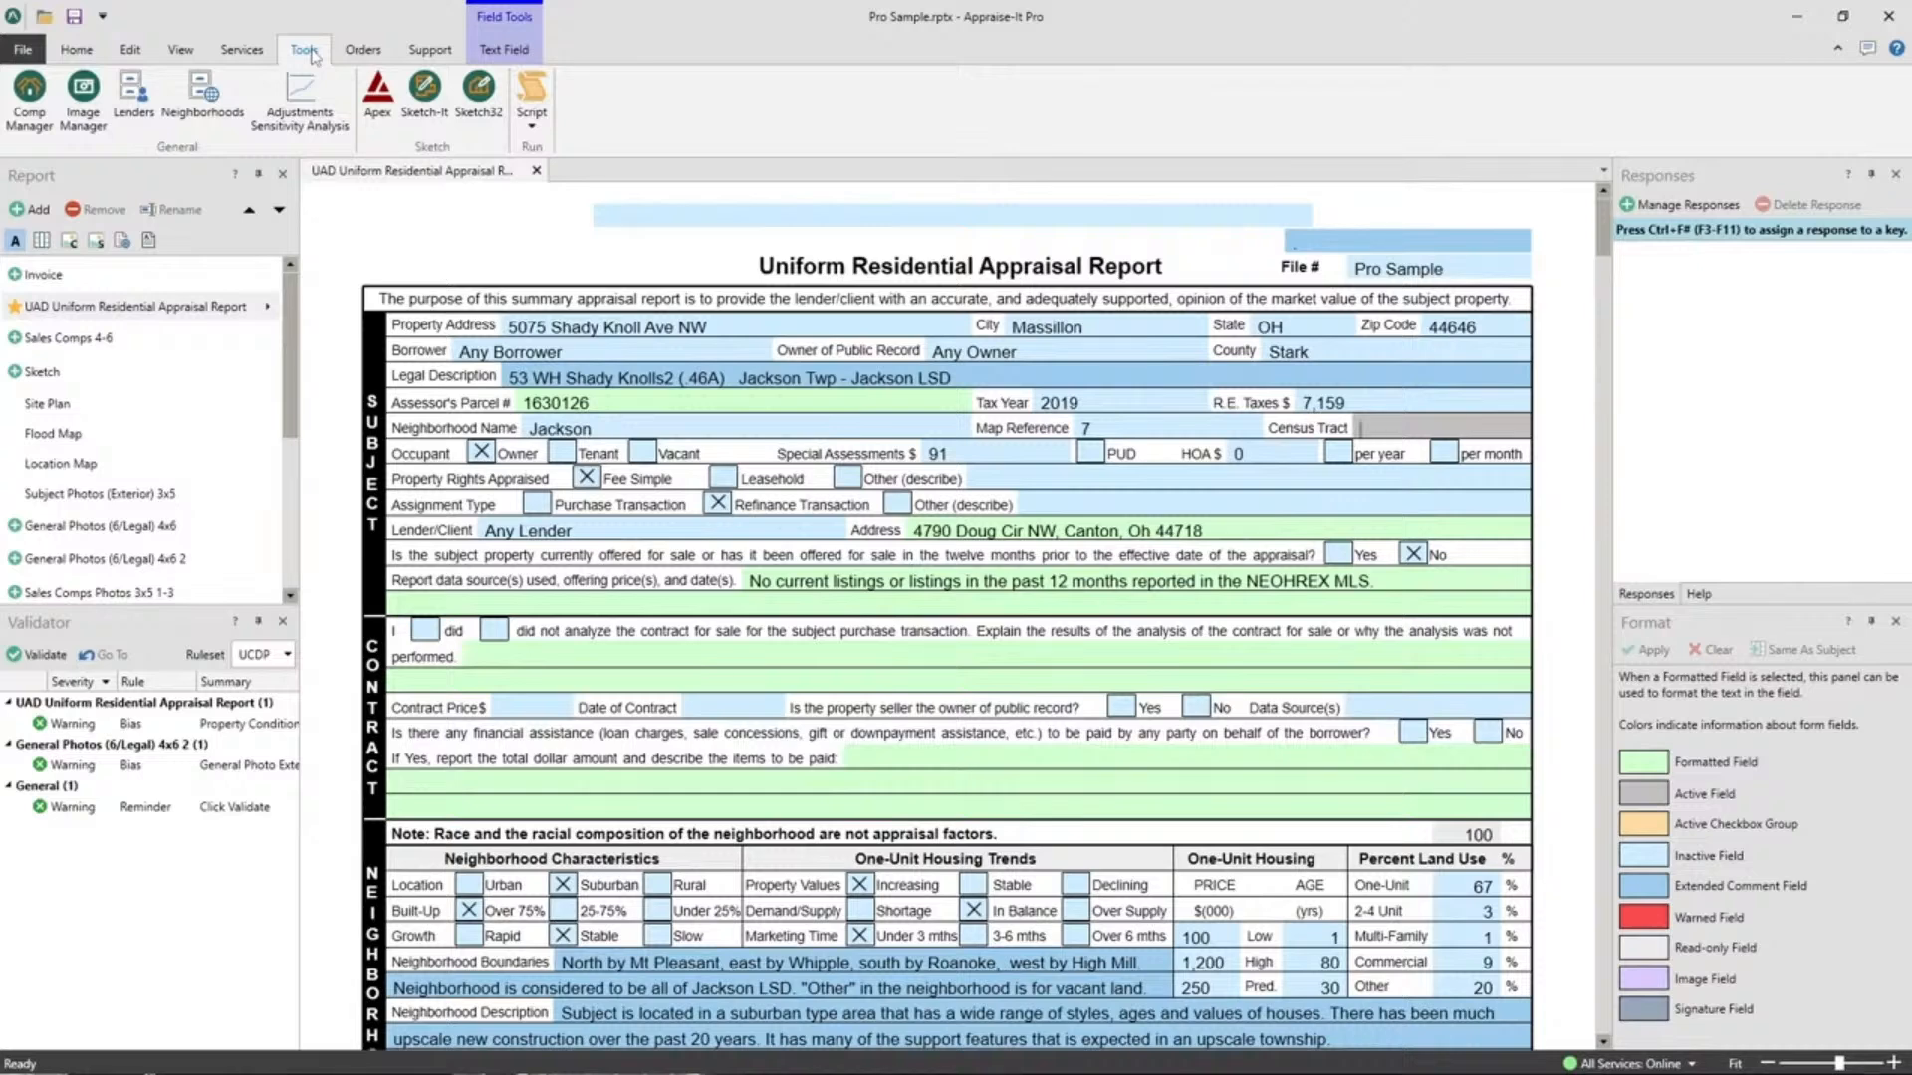
click(245, 50)
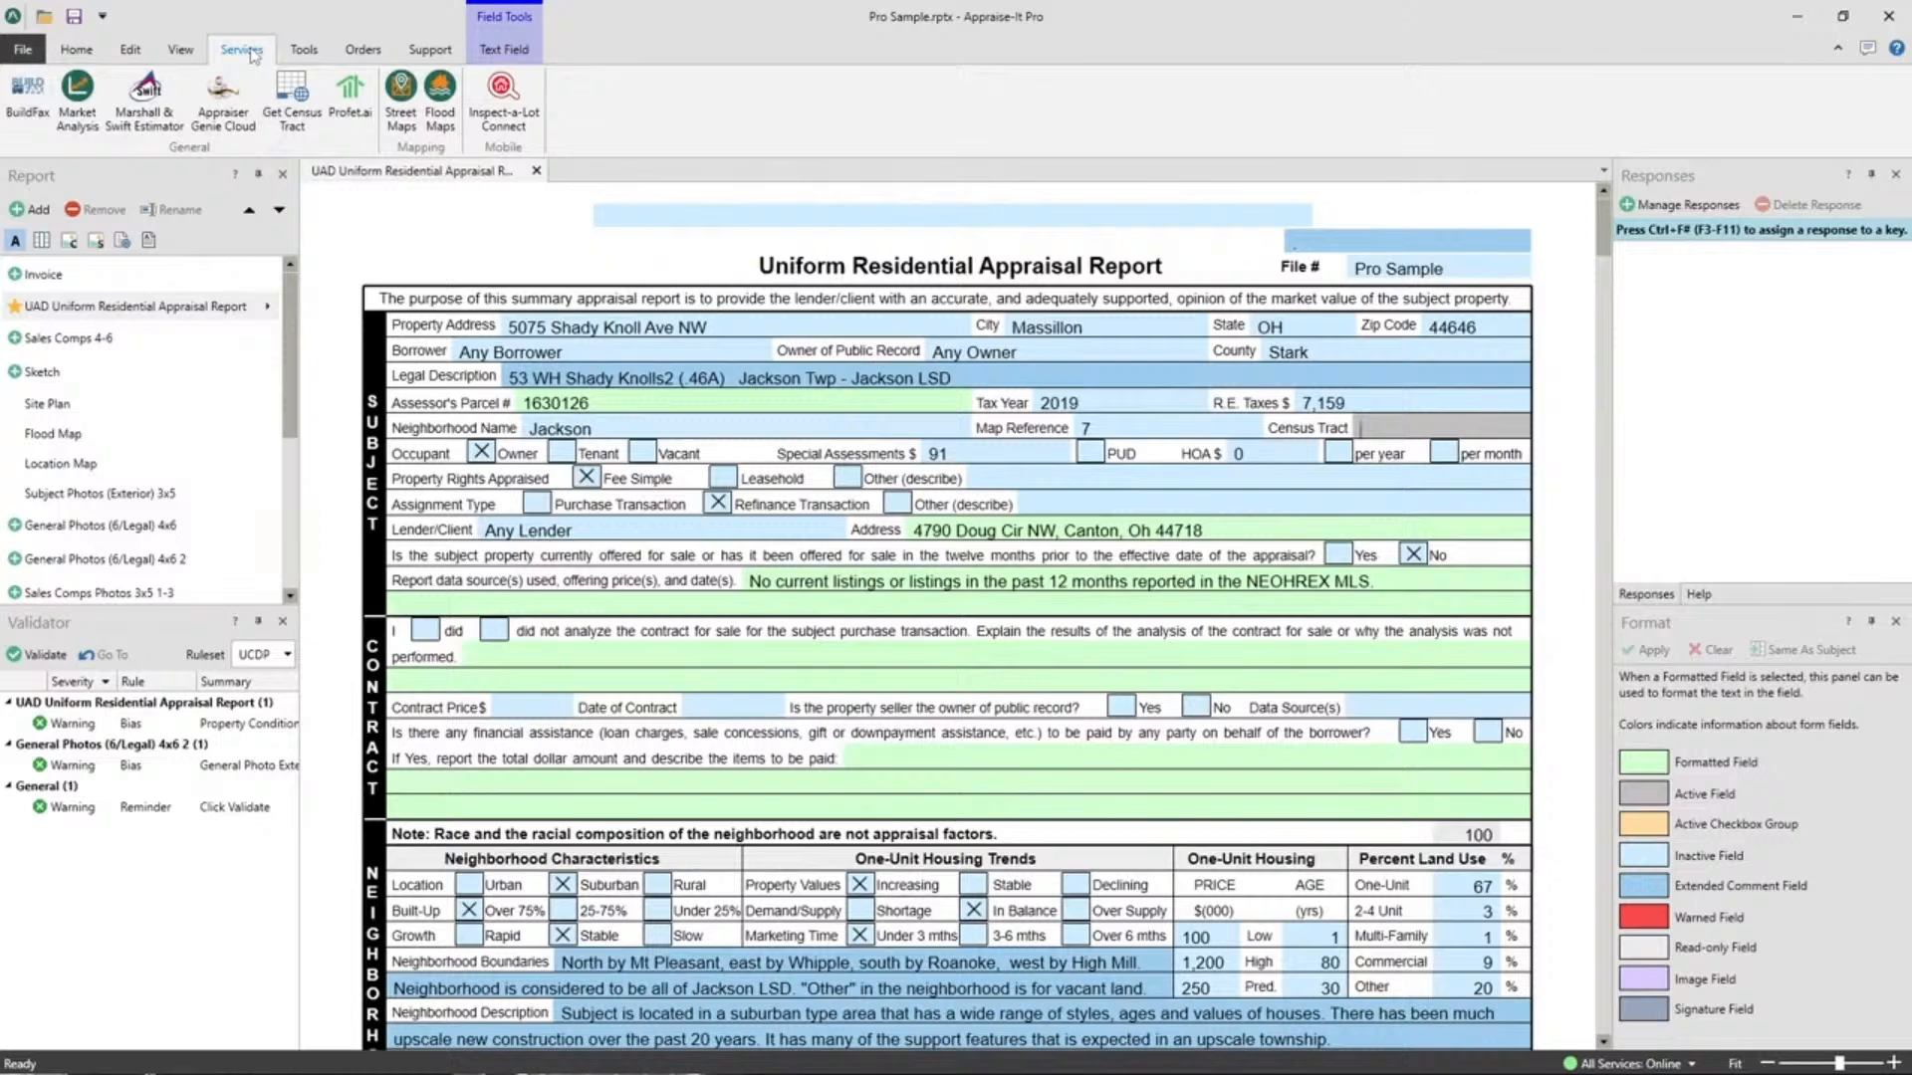
Run Get Census Tract for the subject address, returning 7114.11 into the Census Tract field.
click(292, 117)
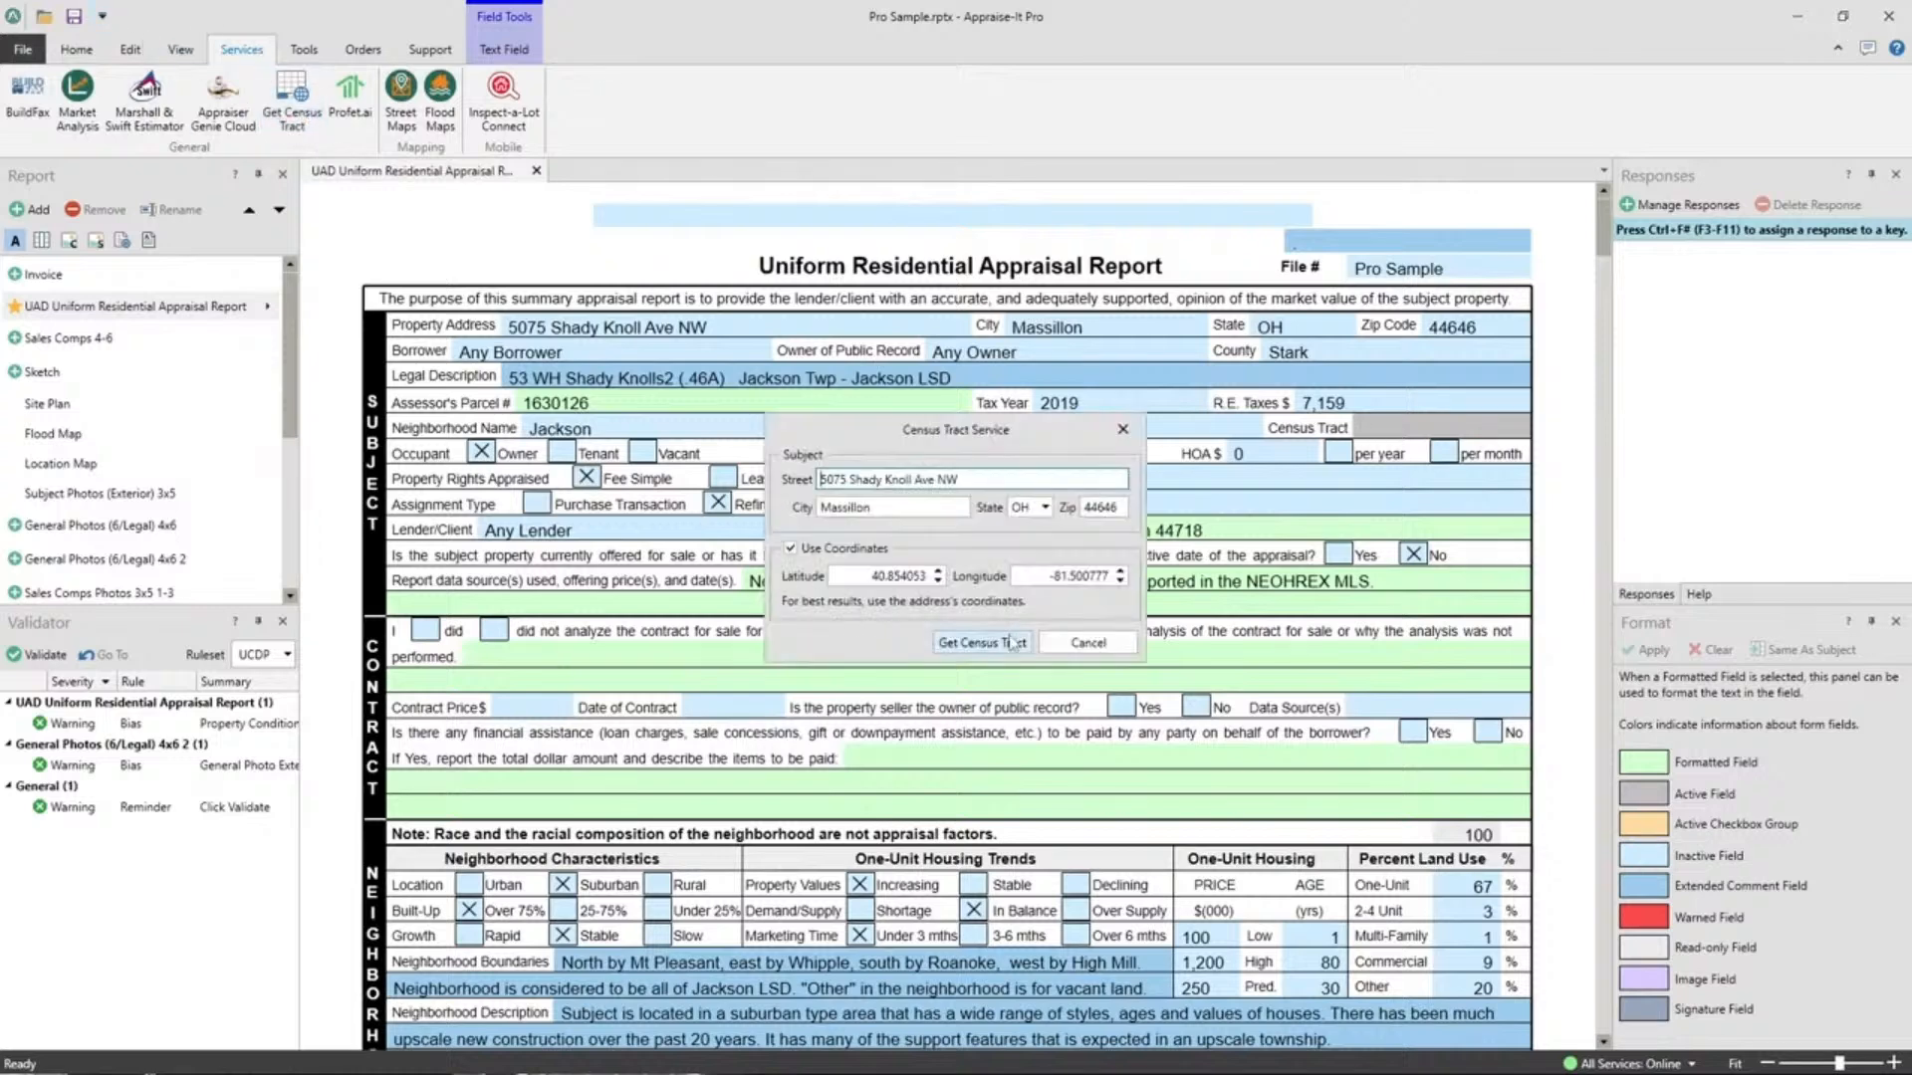
click(935, 645)
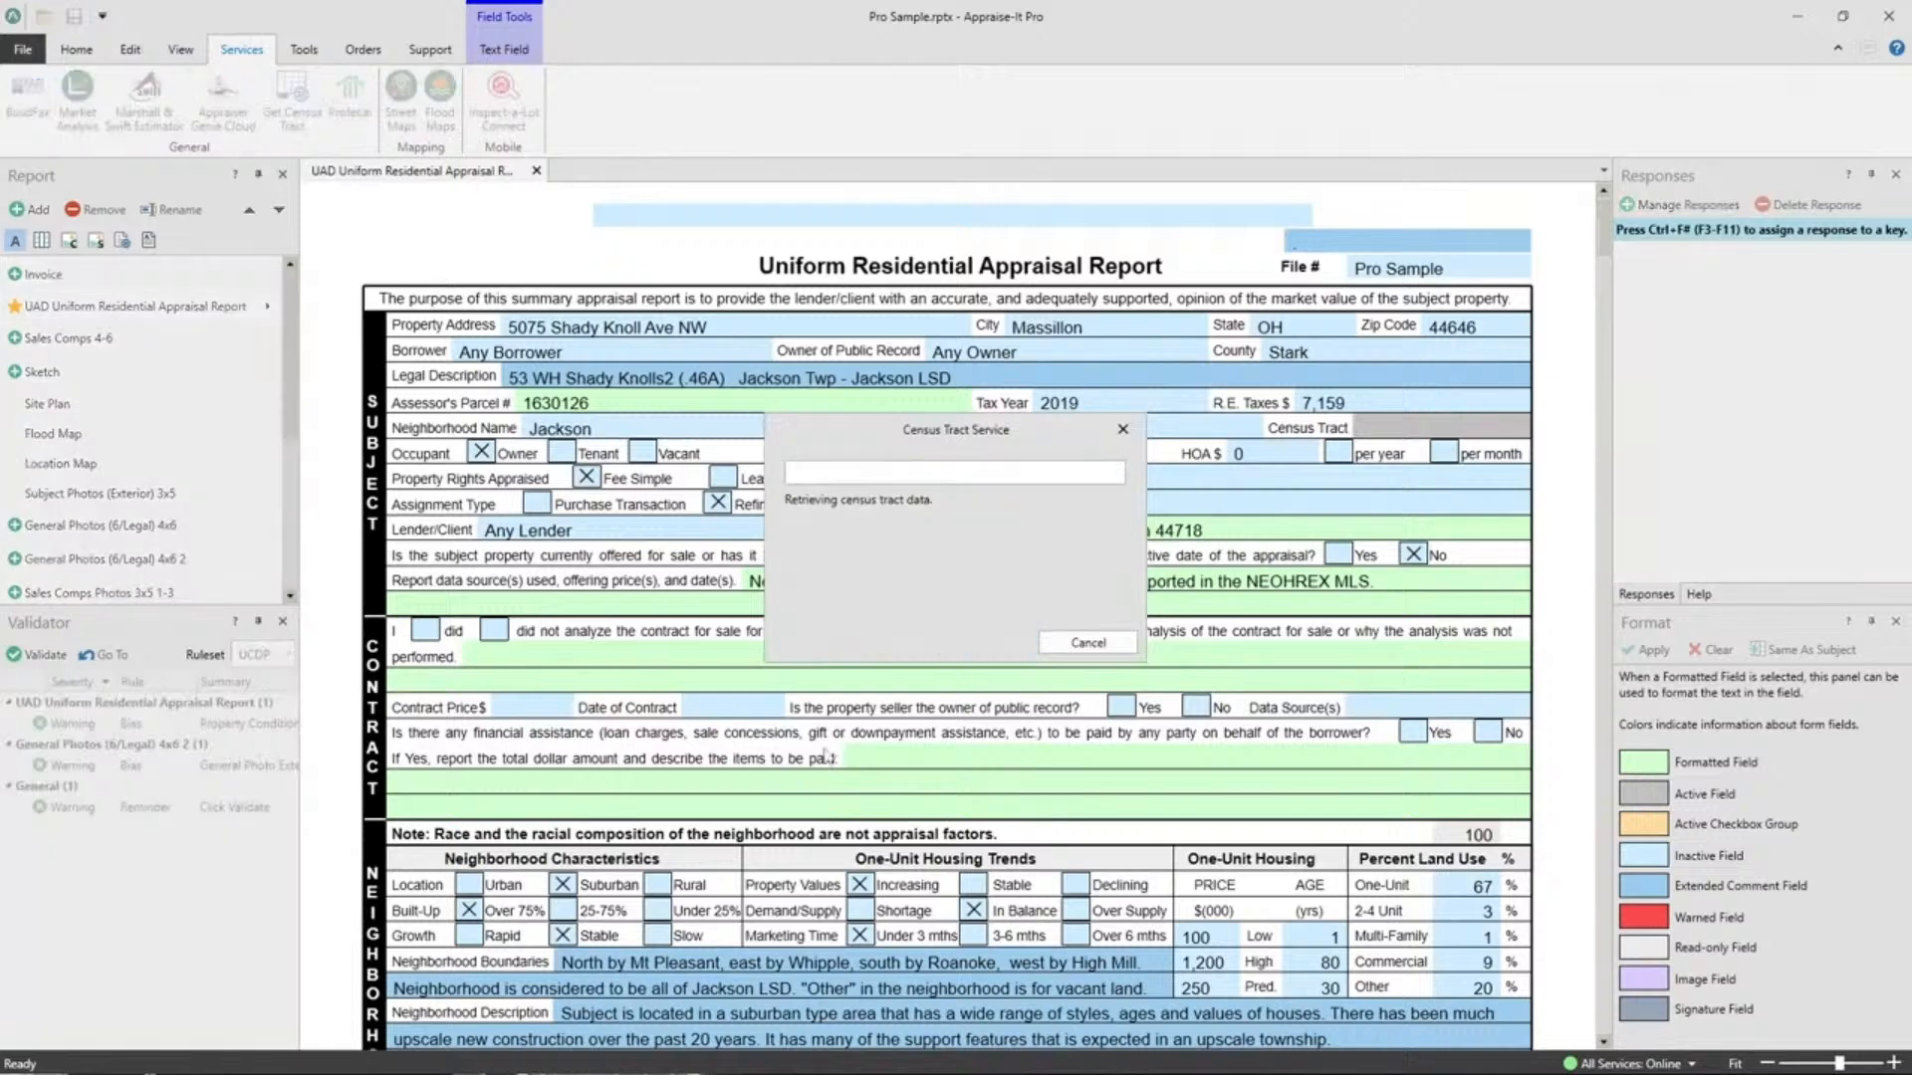
drag(1422, 429, 1356, 431)
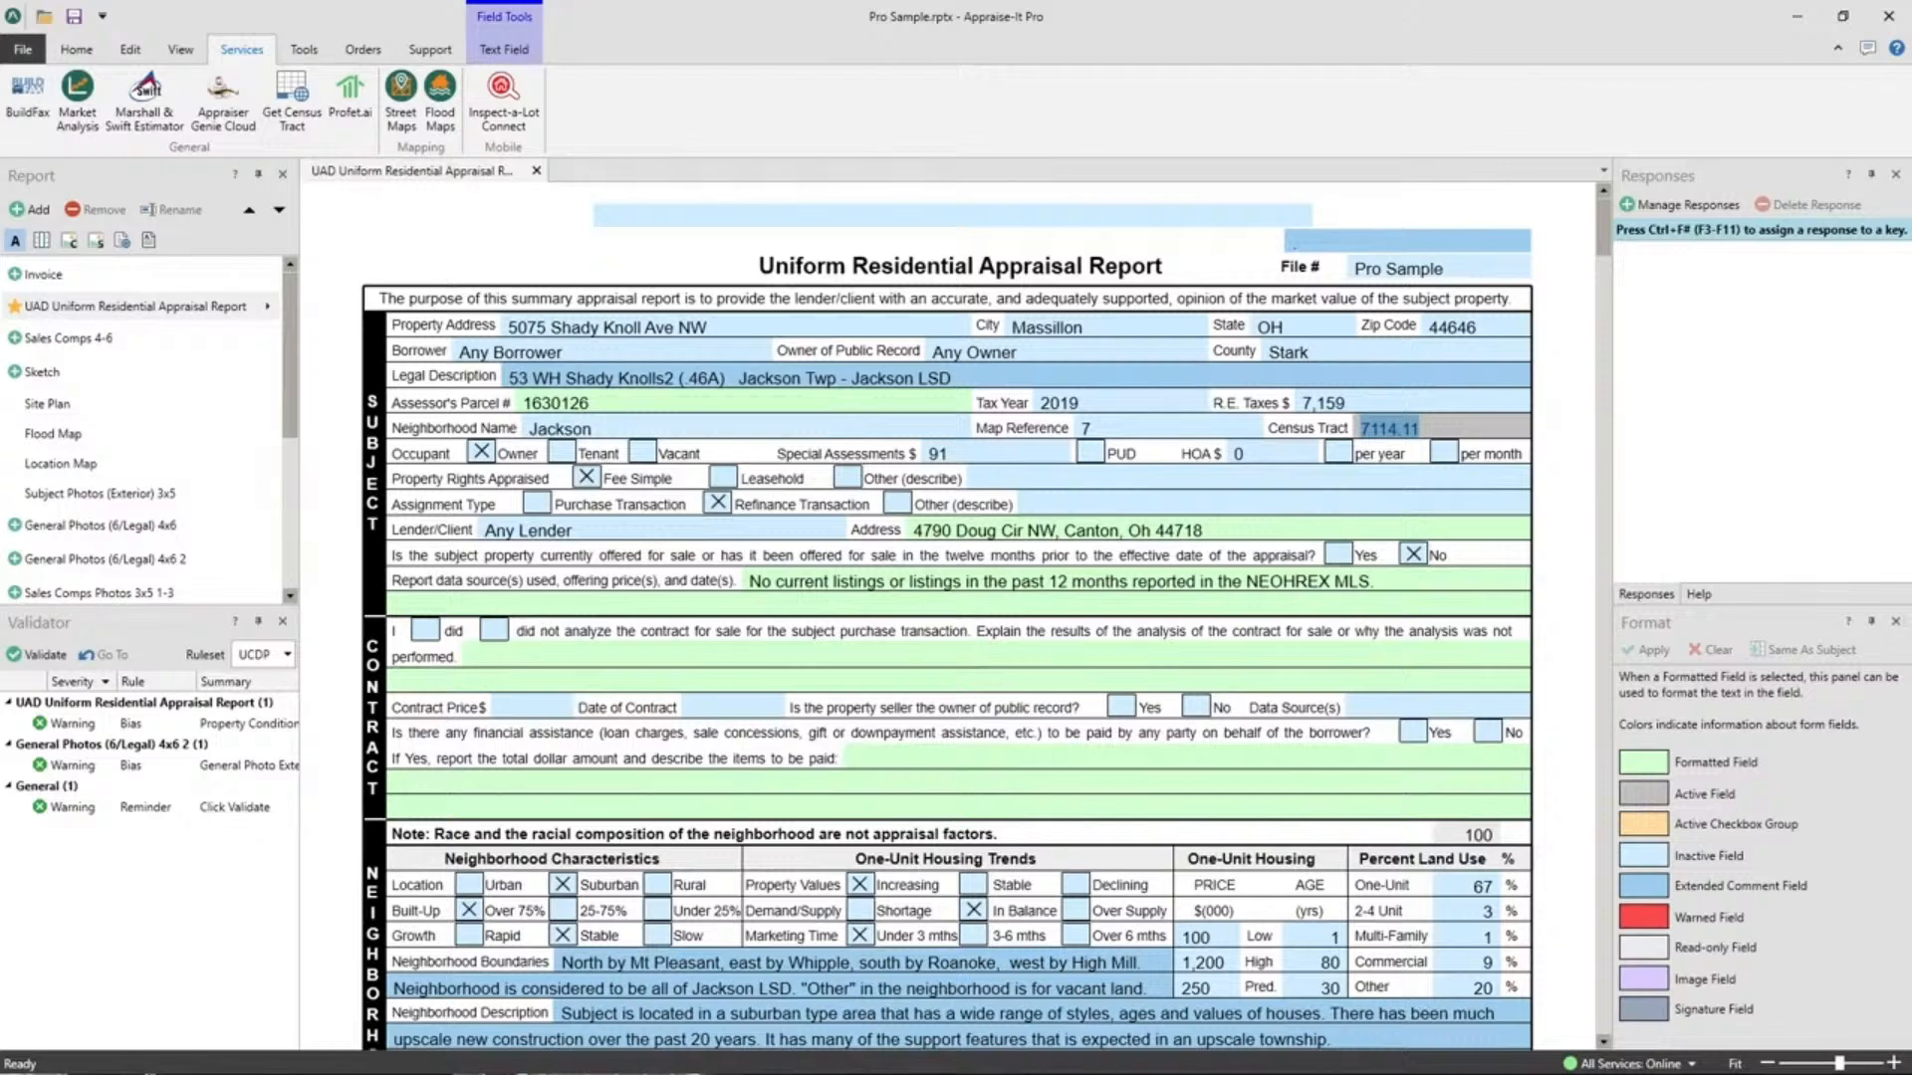
Replace the City value Massillon with Concord chosen from the saved City responses list.
click(1096, 327)
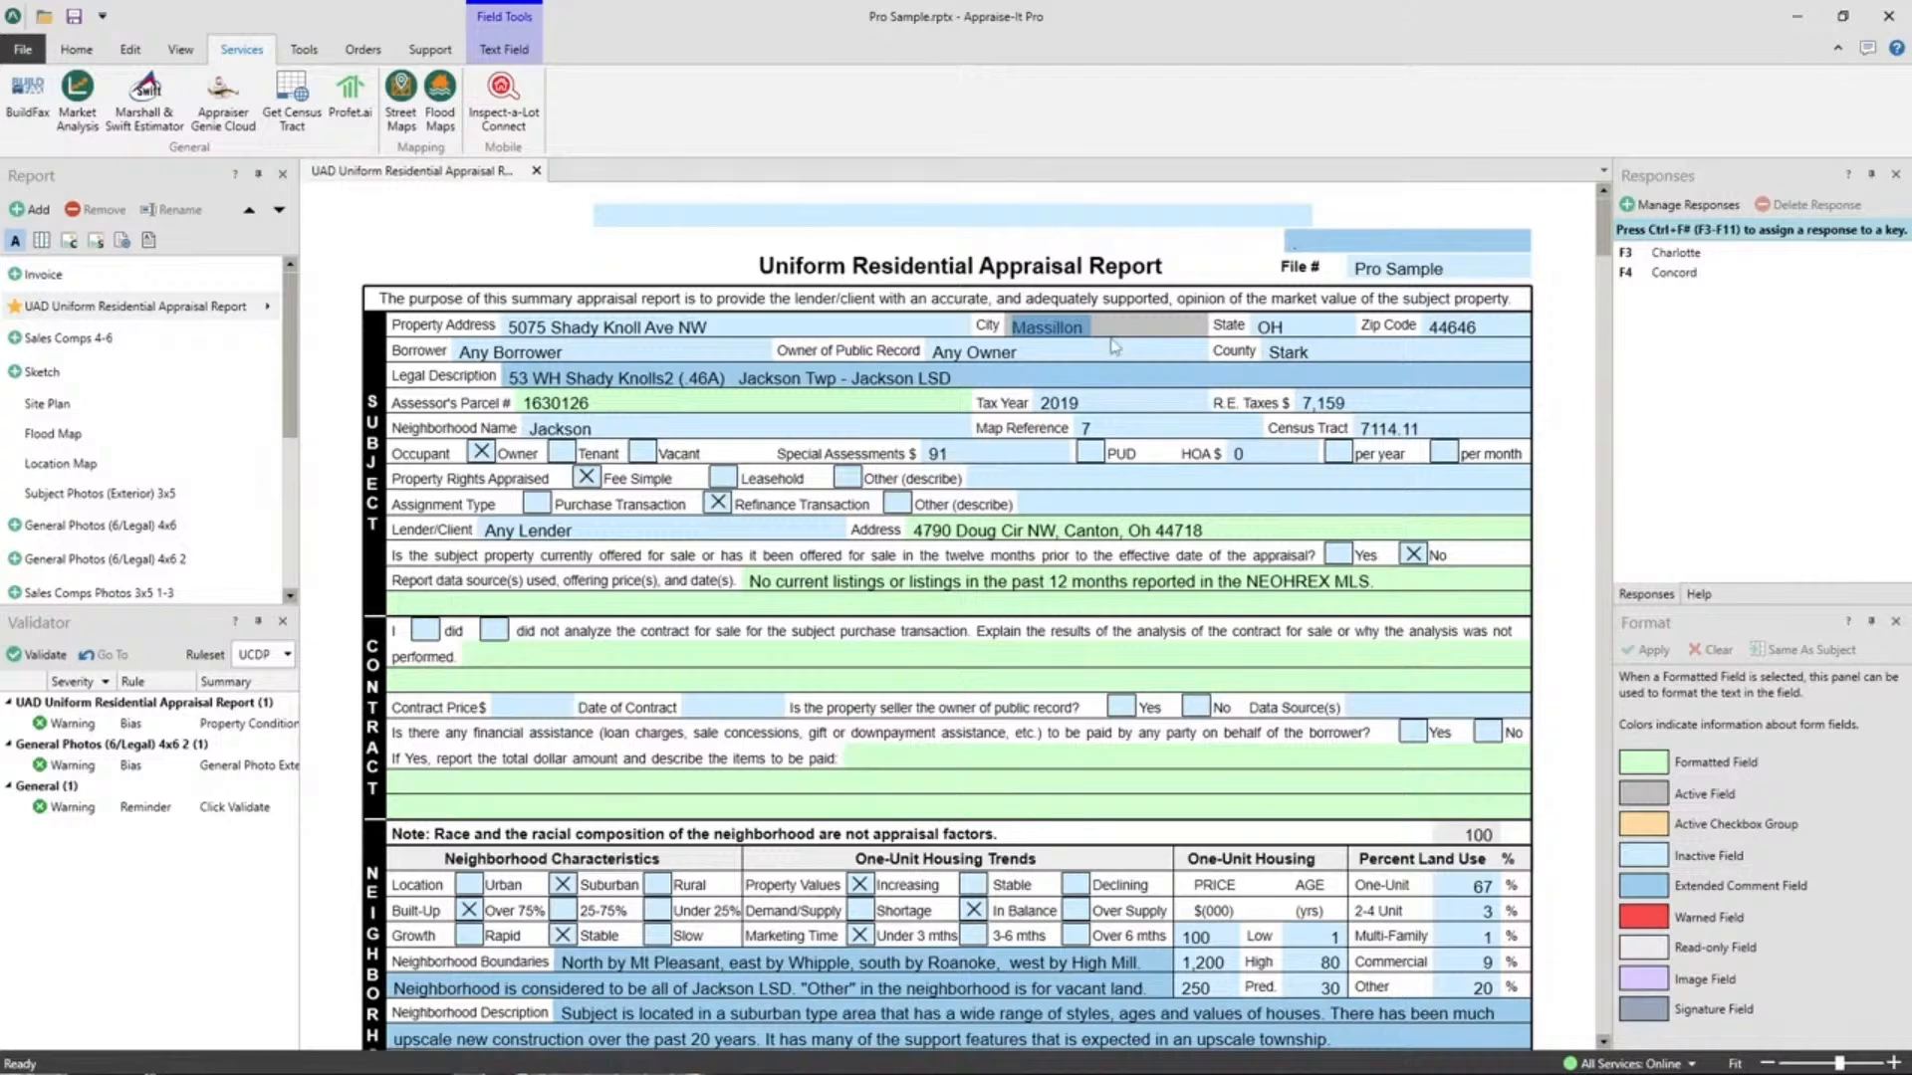
click(1136, 328)
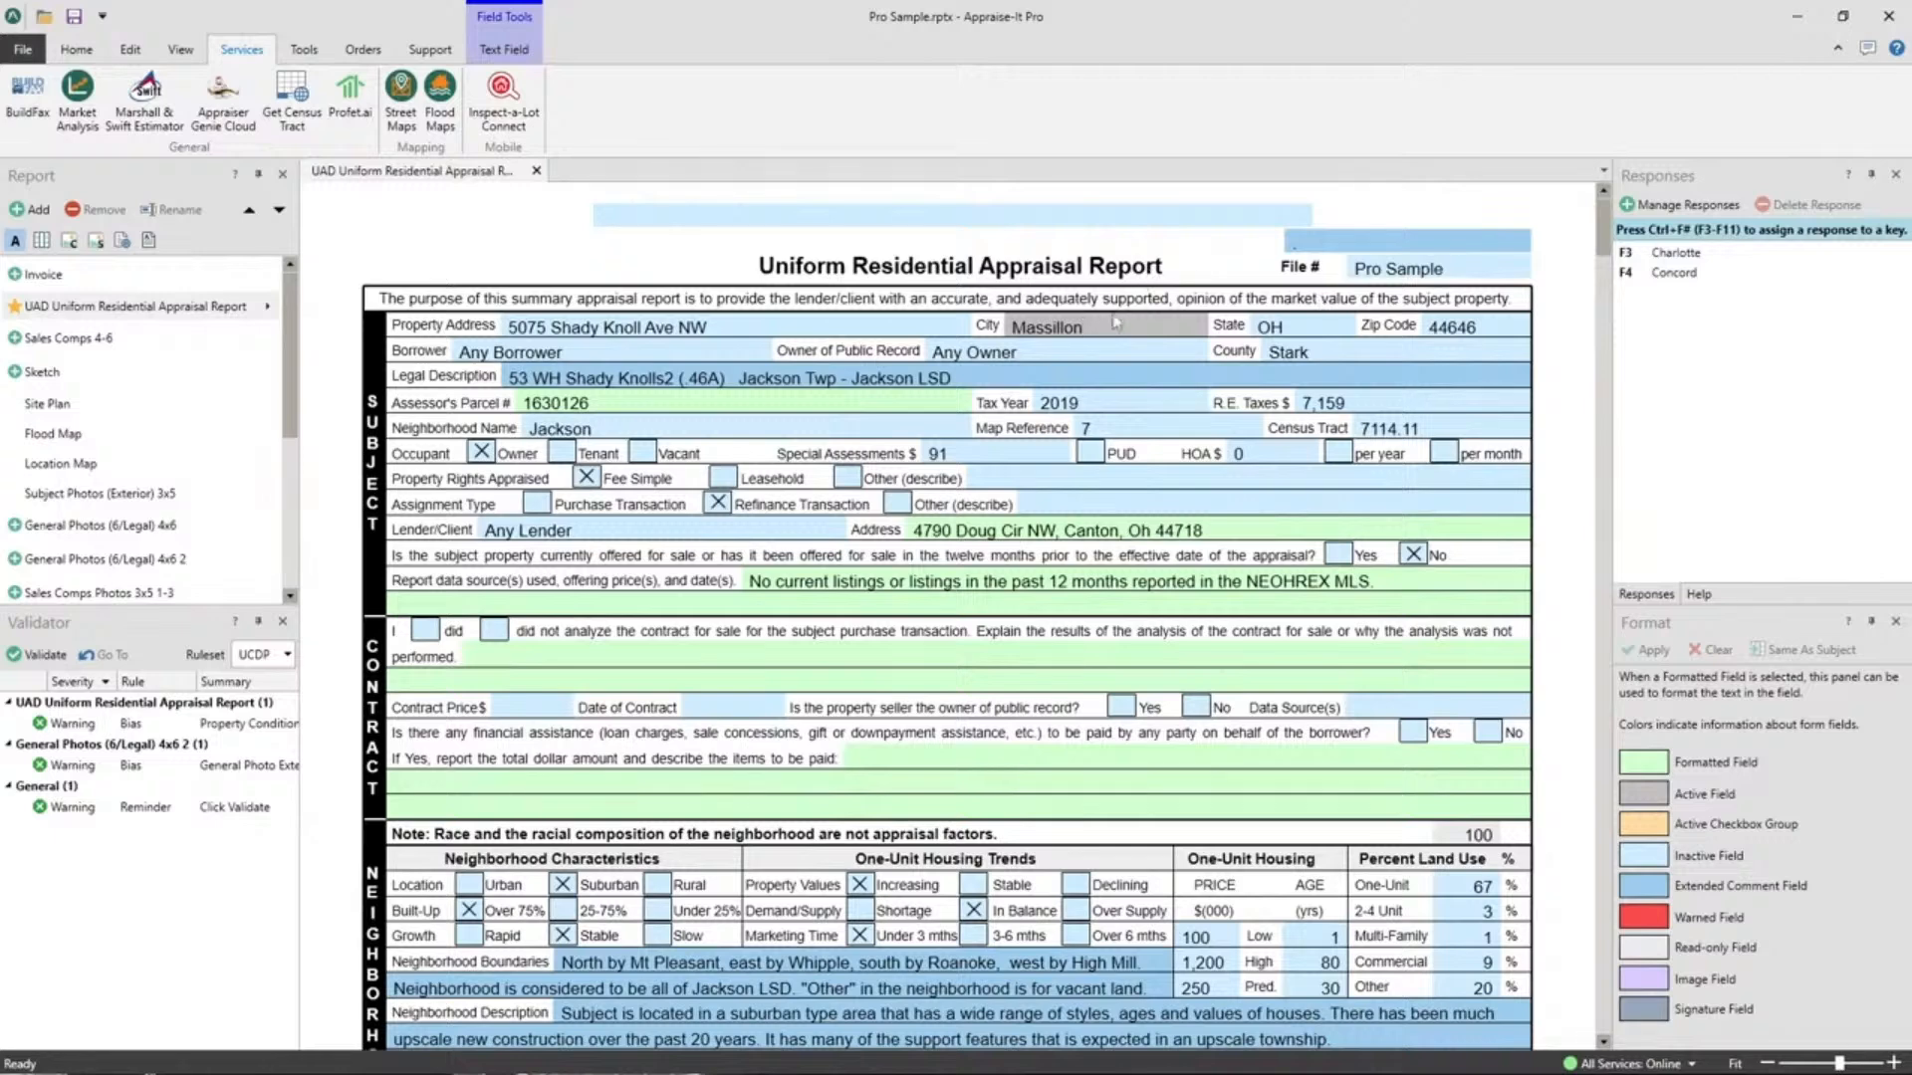
drag(1117, 323, 845, 332)
key(F3)
key(BackSpace)
key(BackSpace)
key(BackSpace)
key(BackSpace)
key(F2)
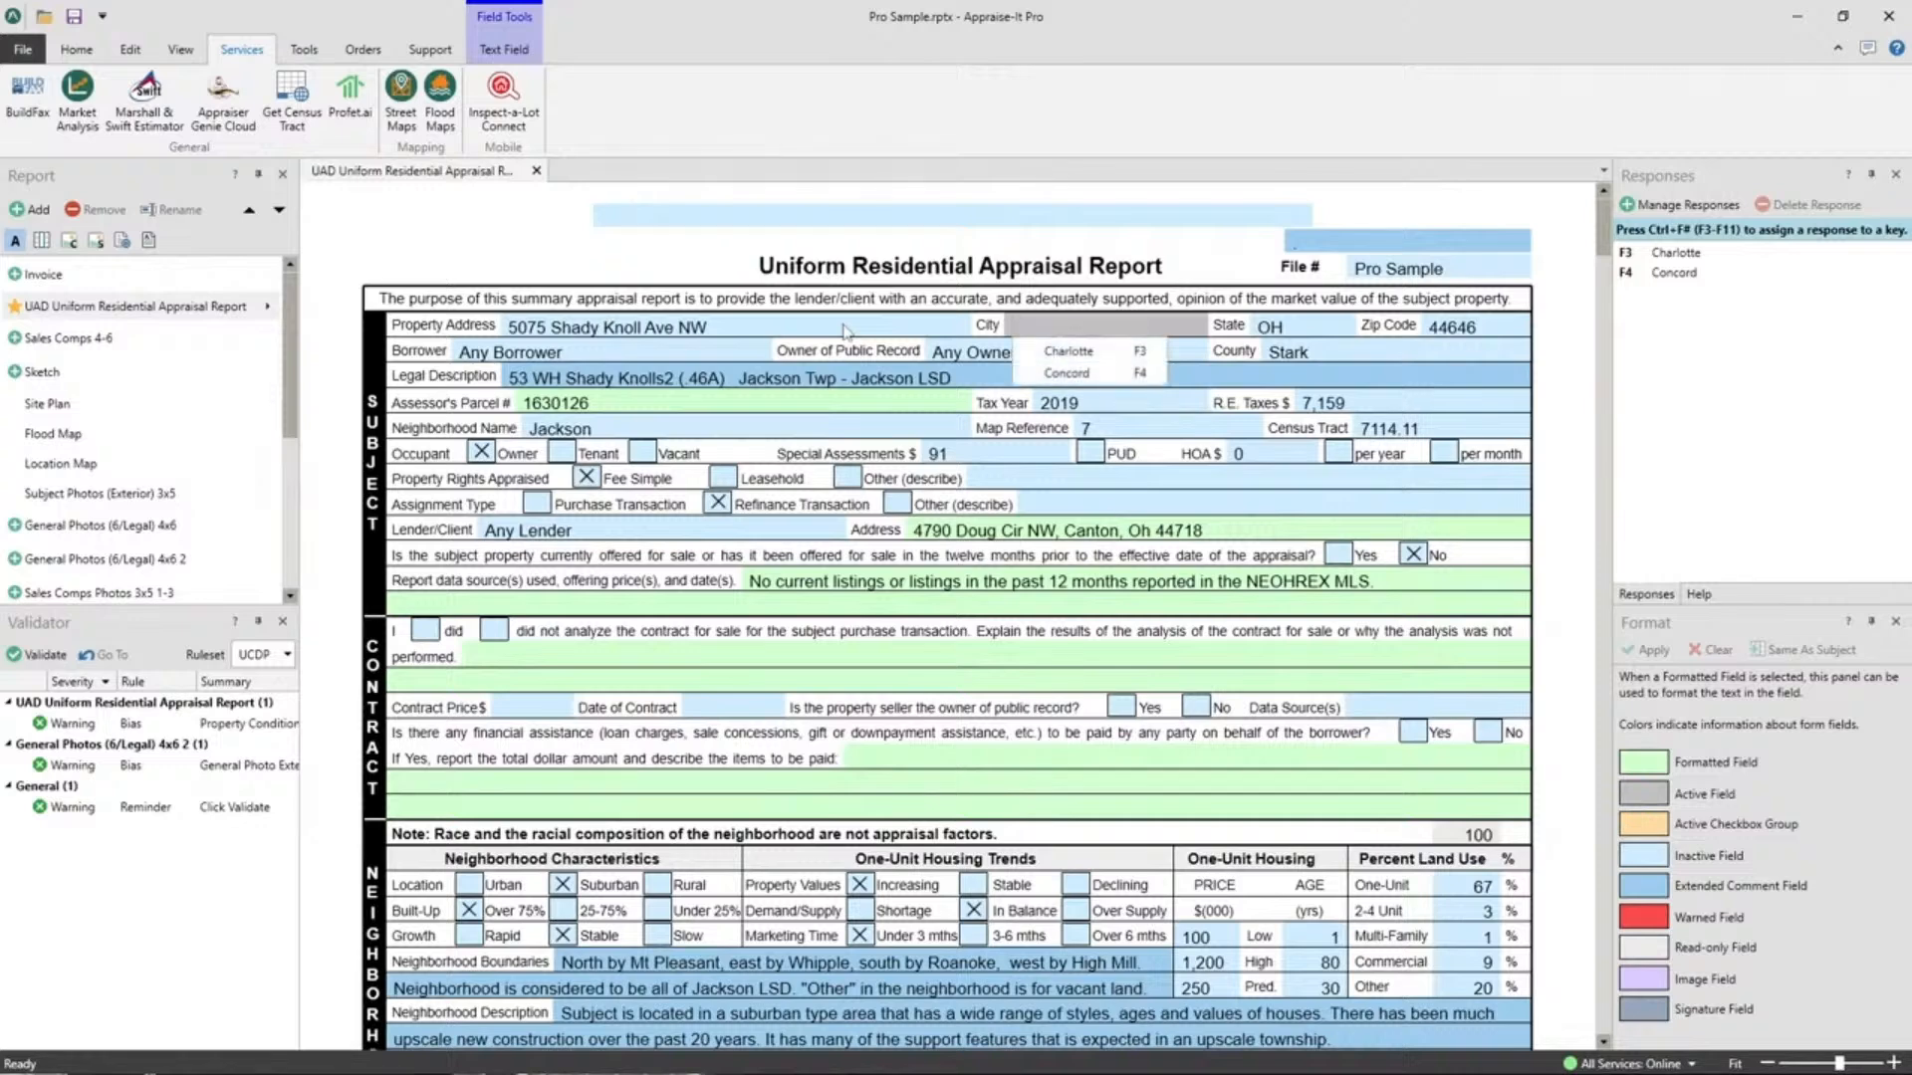
key(Down)
key(Down)
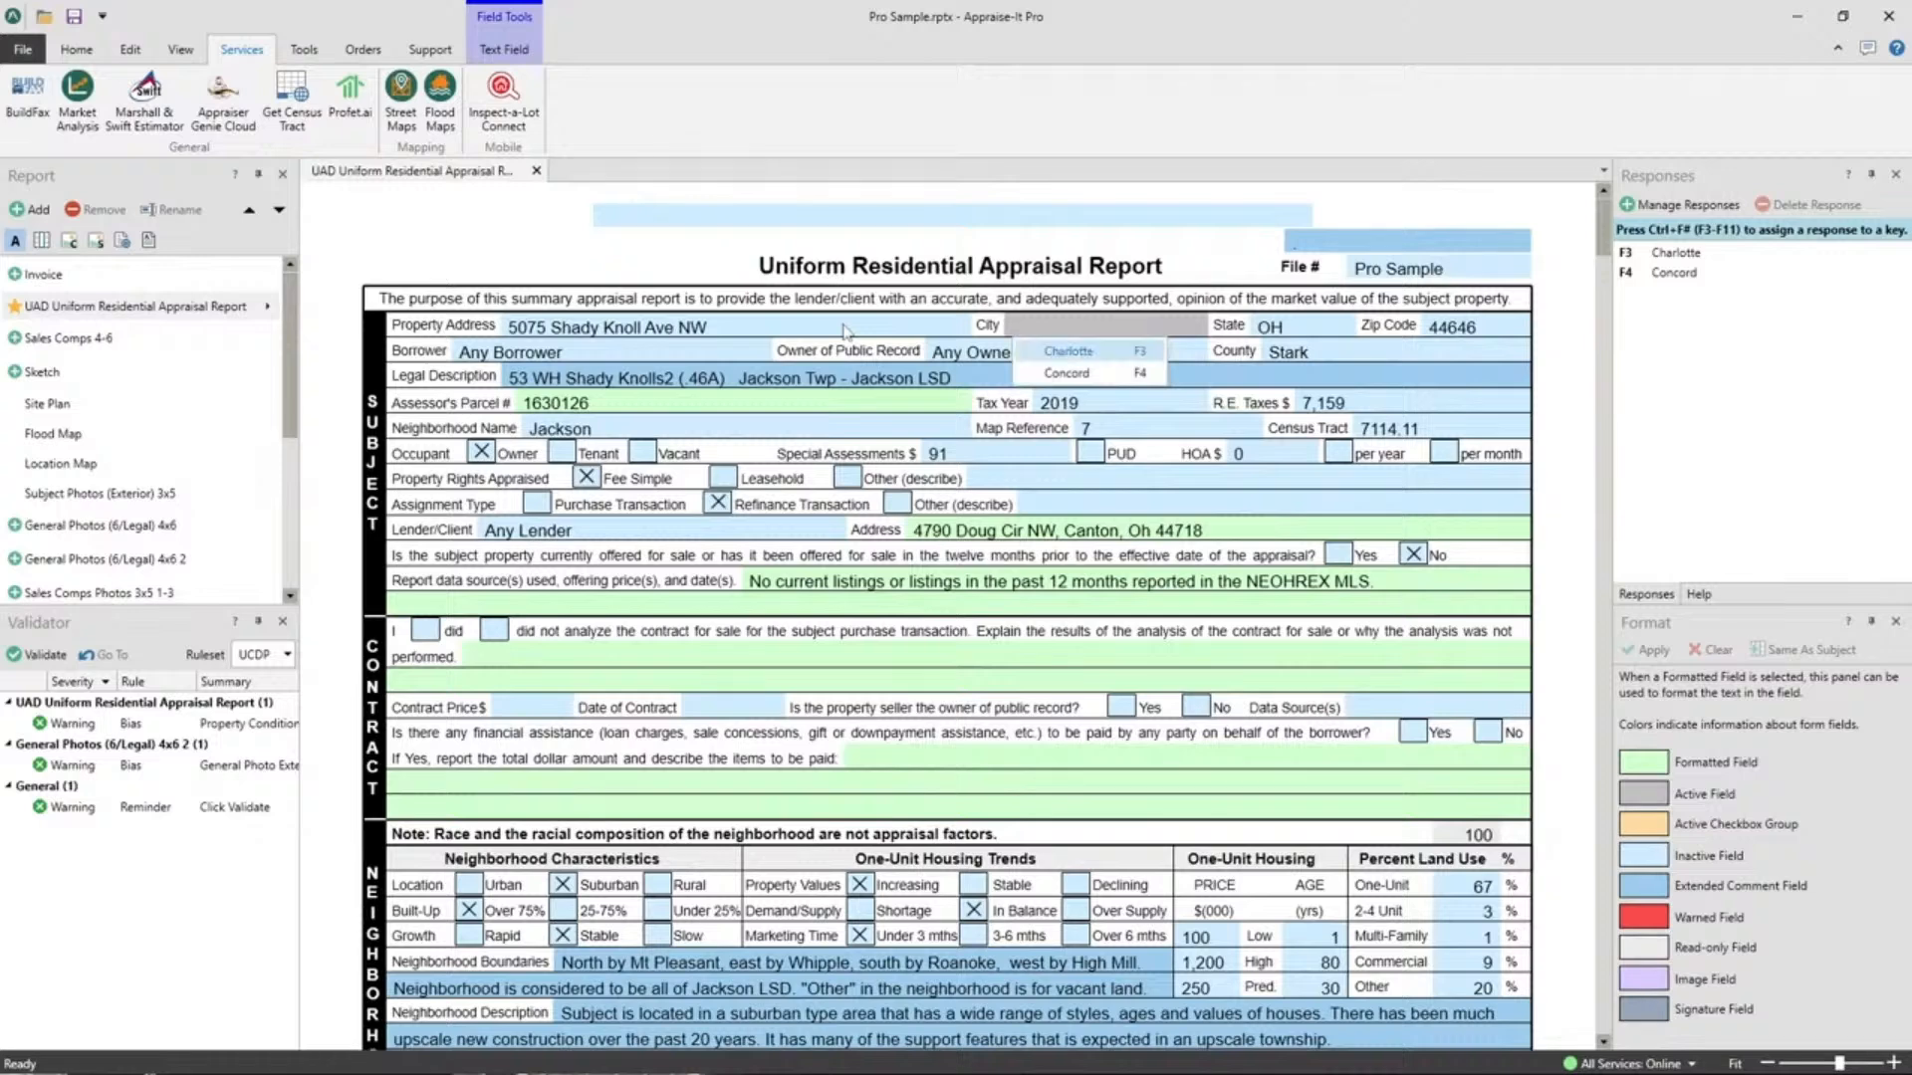
key(Up)
key(Down)
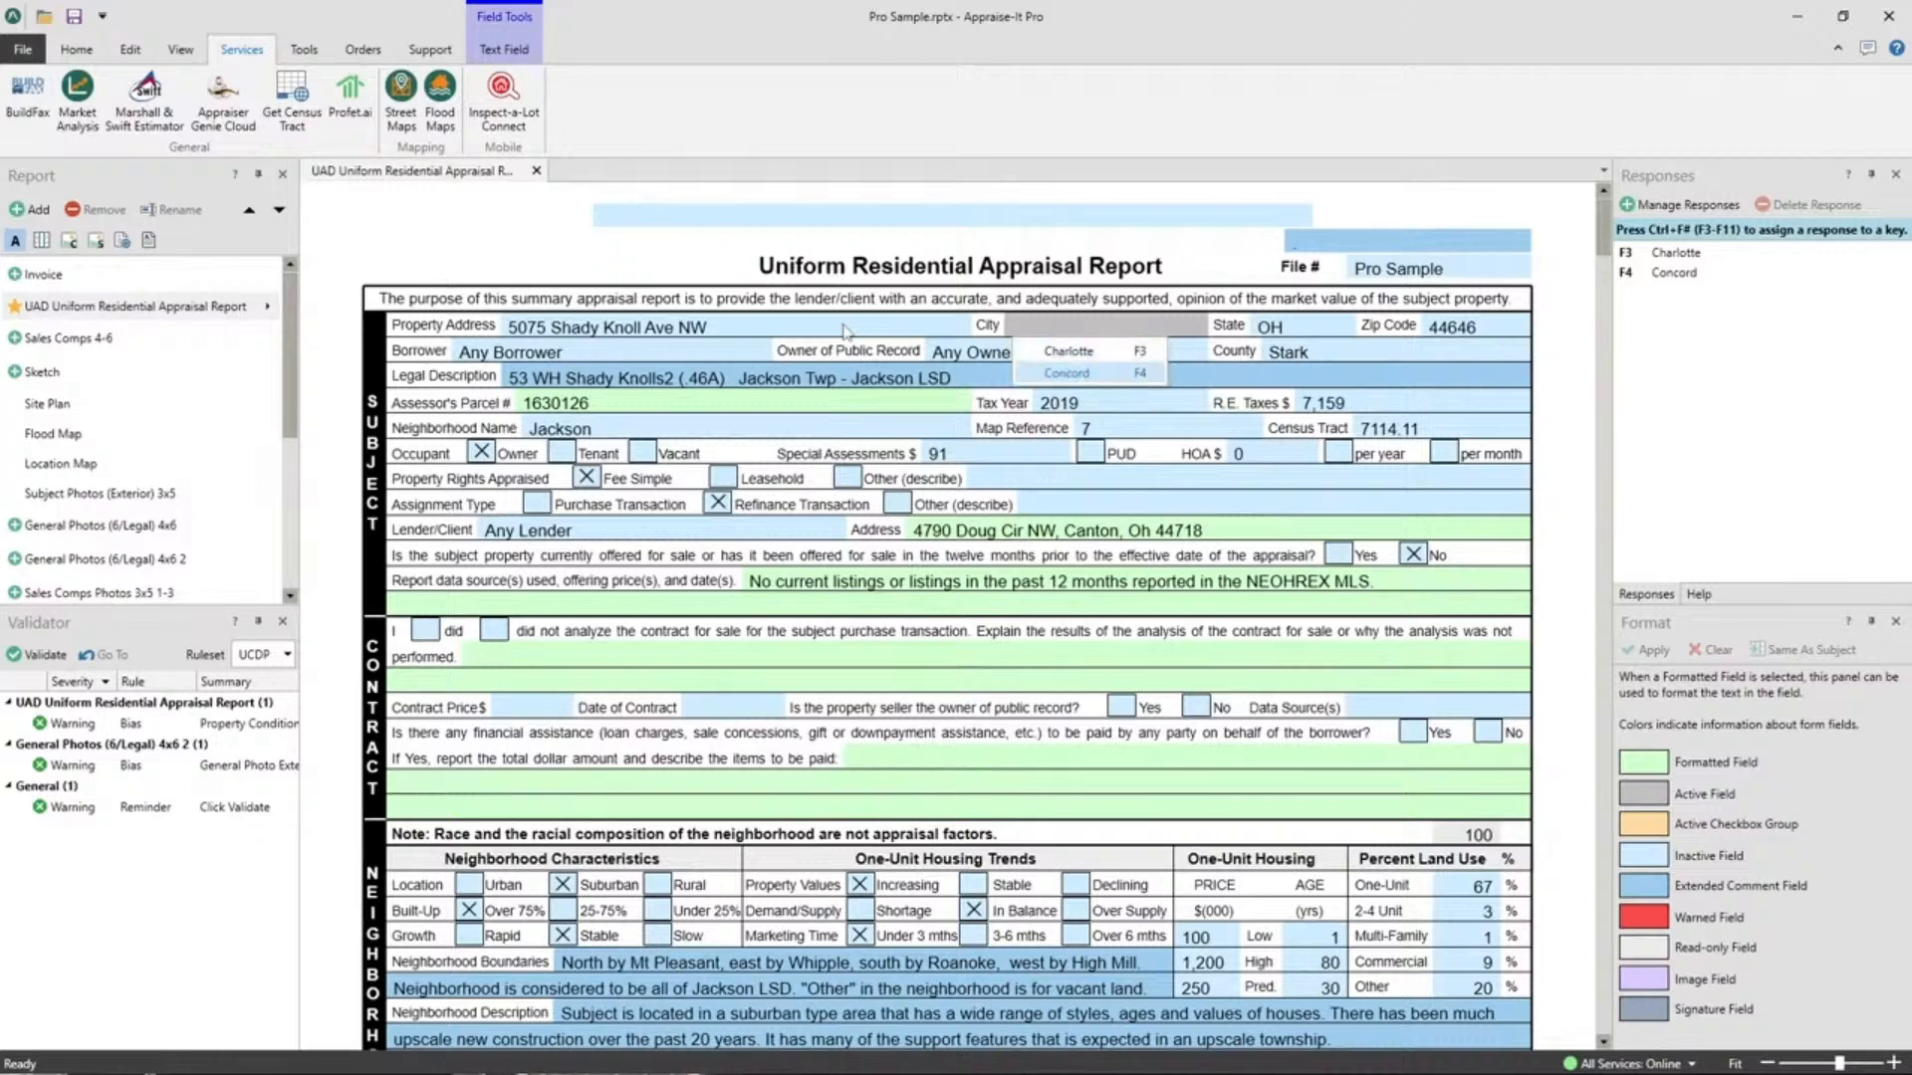
key(Return)
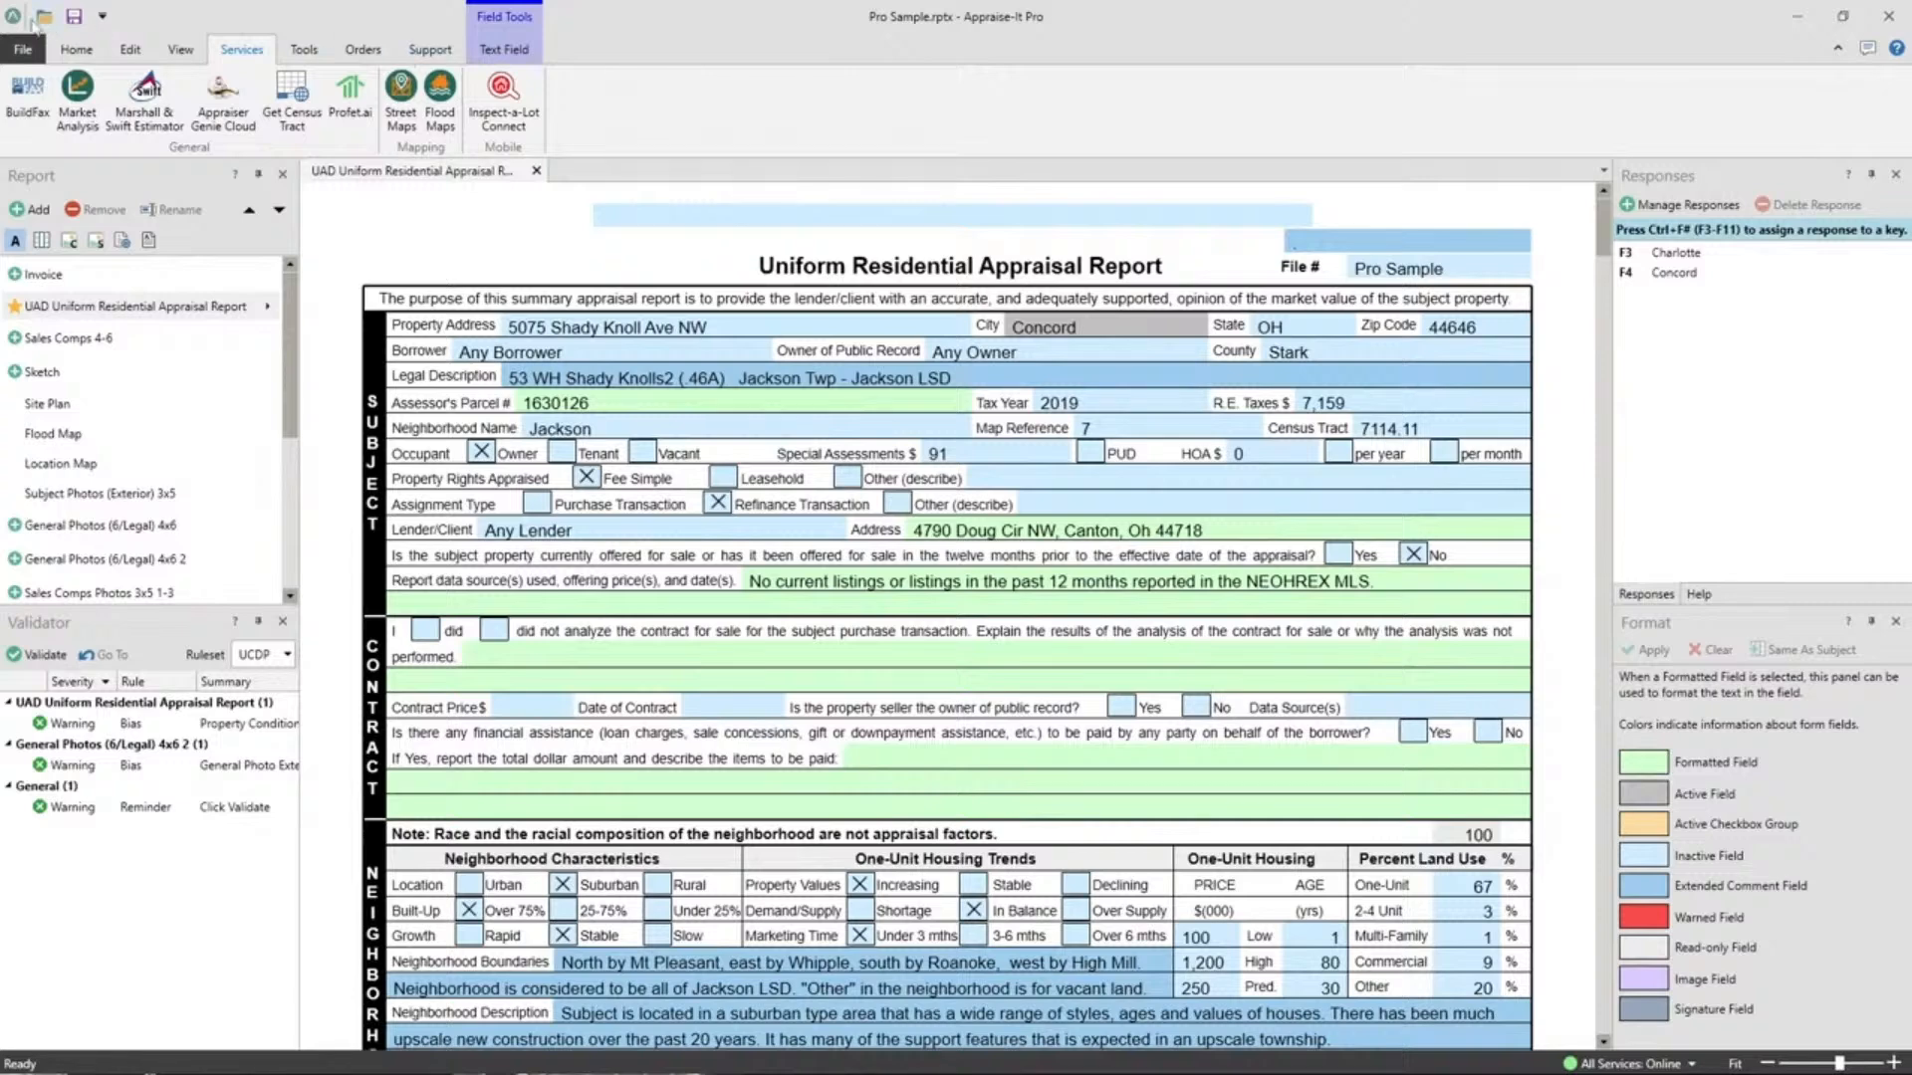
Open the Secure Report dialog from the Home tab for editing and opening passwords.
click(77, 50)
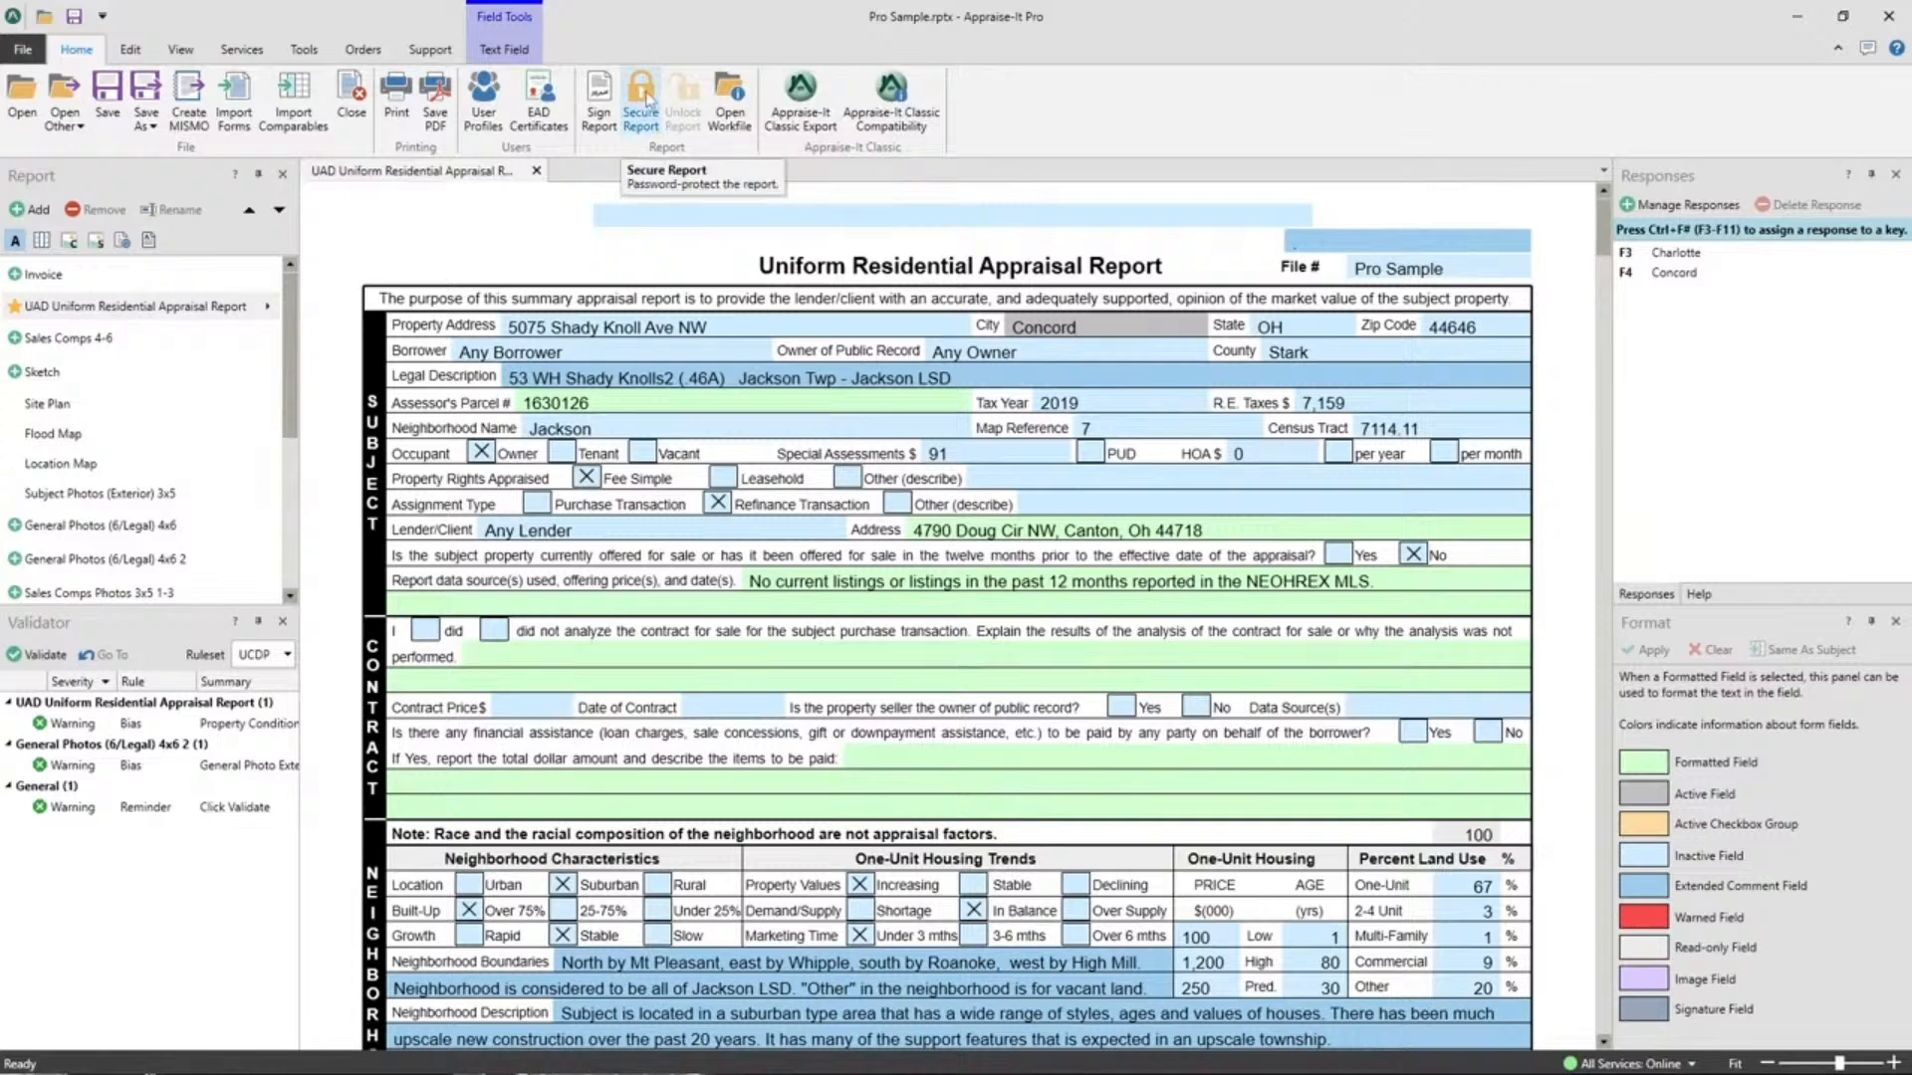
click(645, 100)
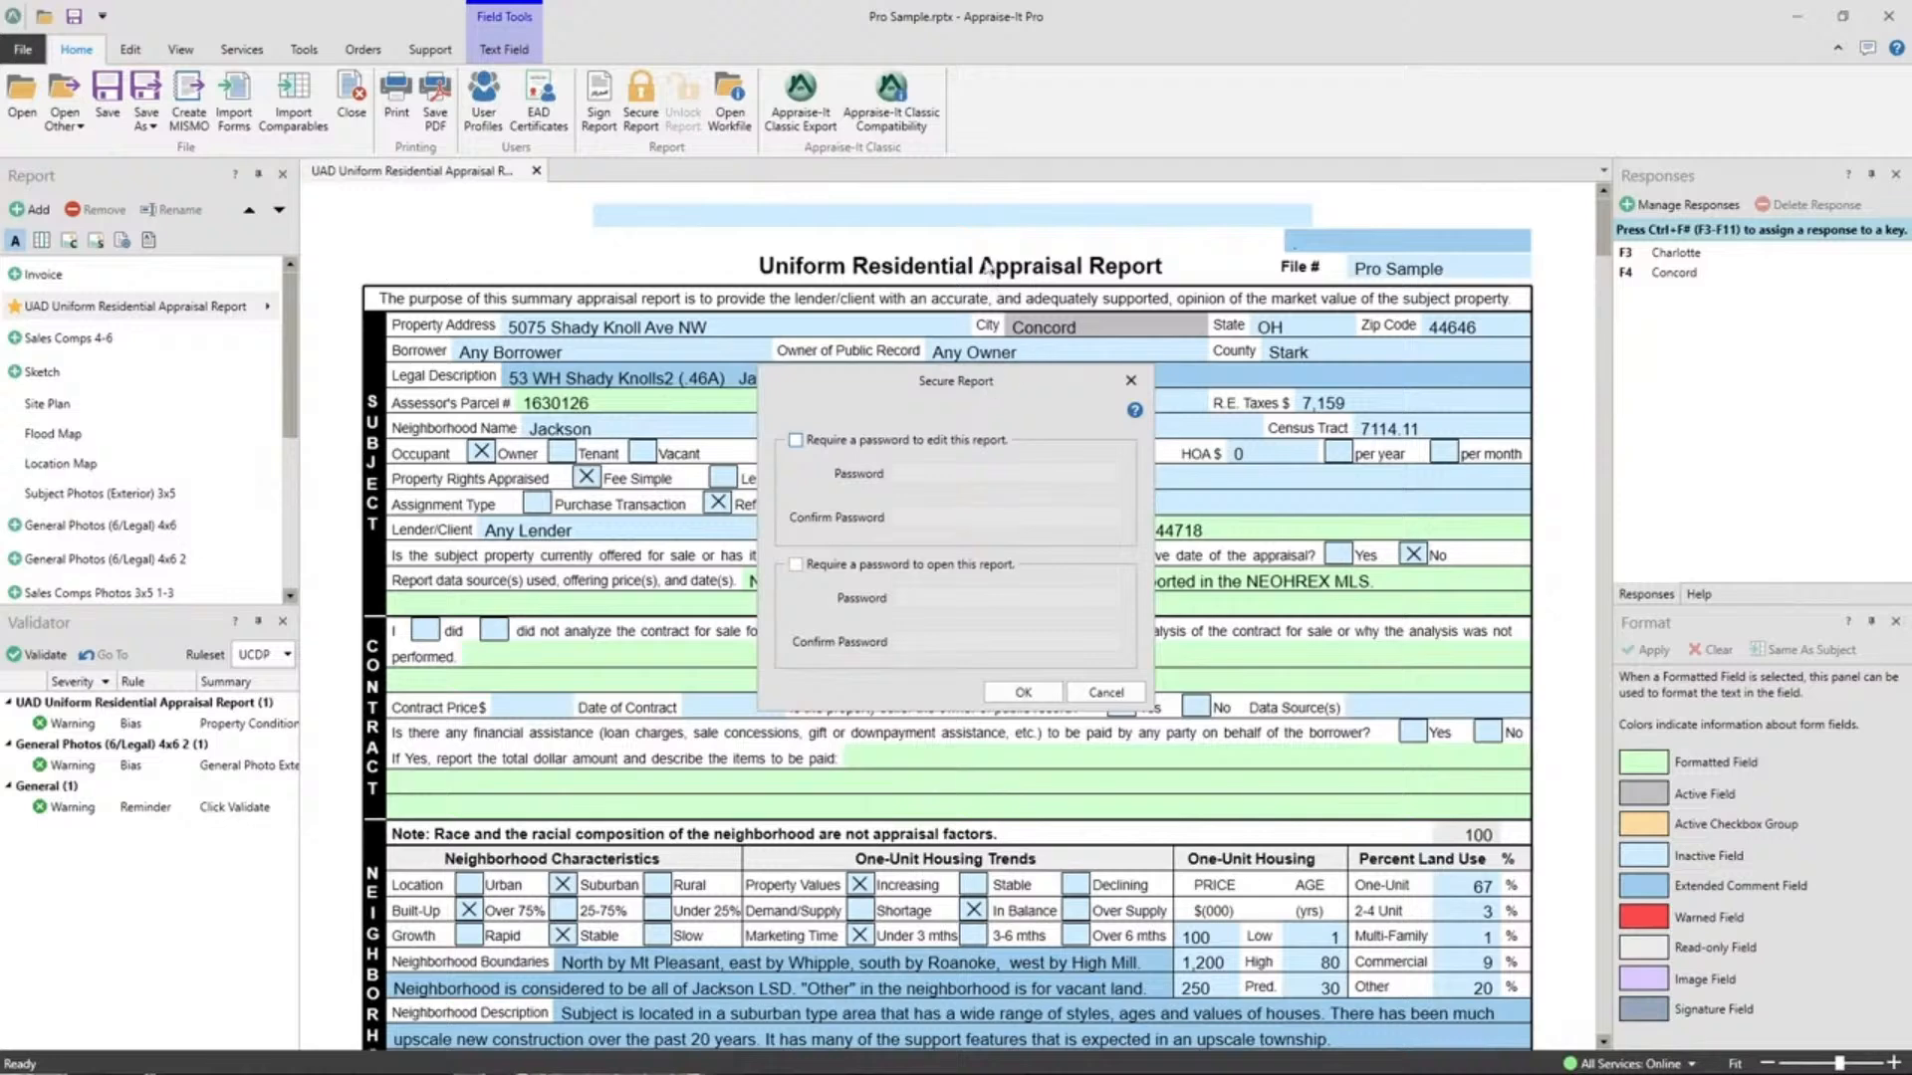
Cancel the Secure Report dialog without passwords and return focus to the Validator's three UCDP warnings.
click(1105, 693)
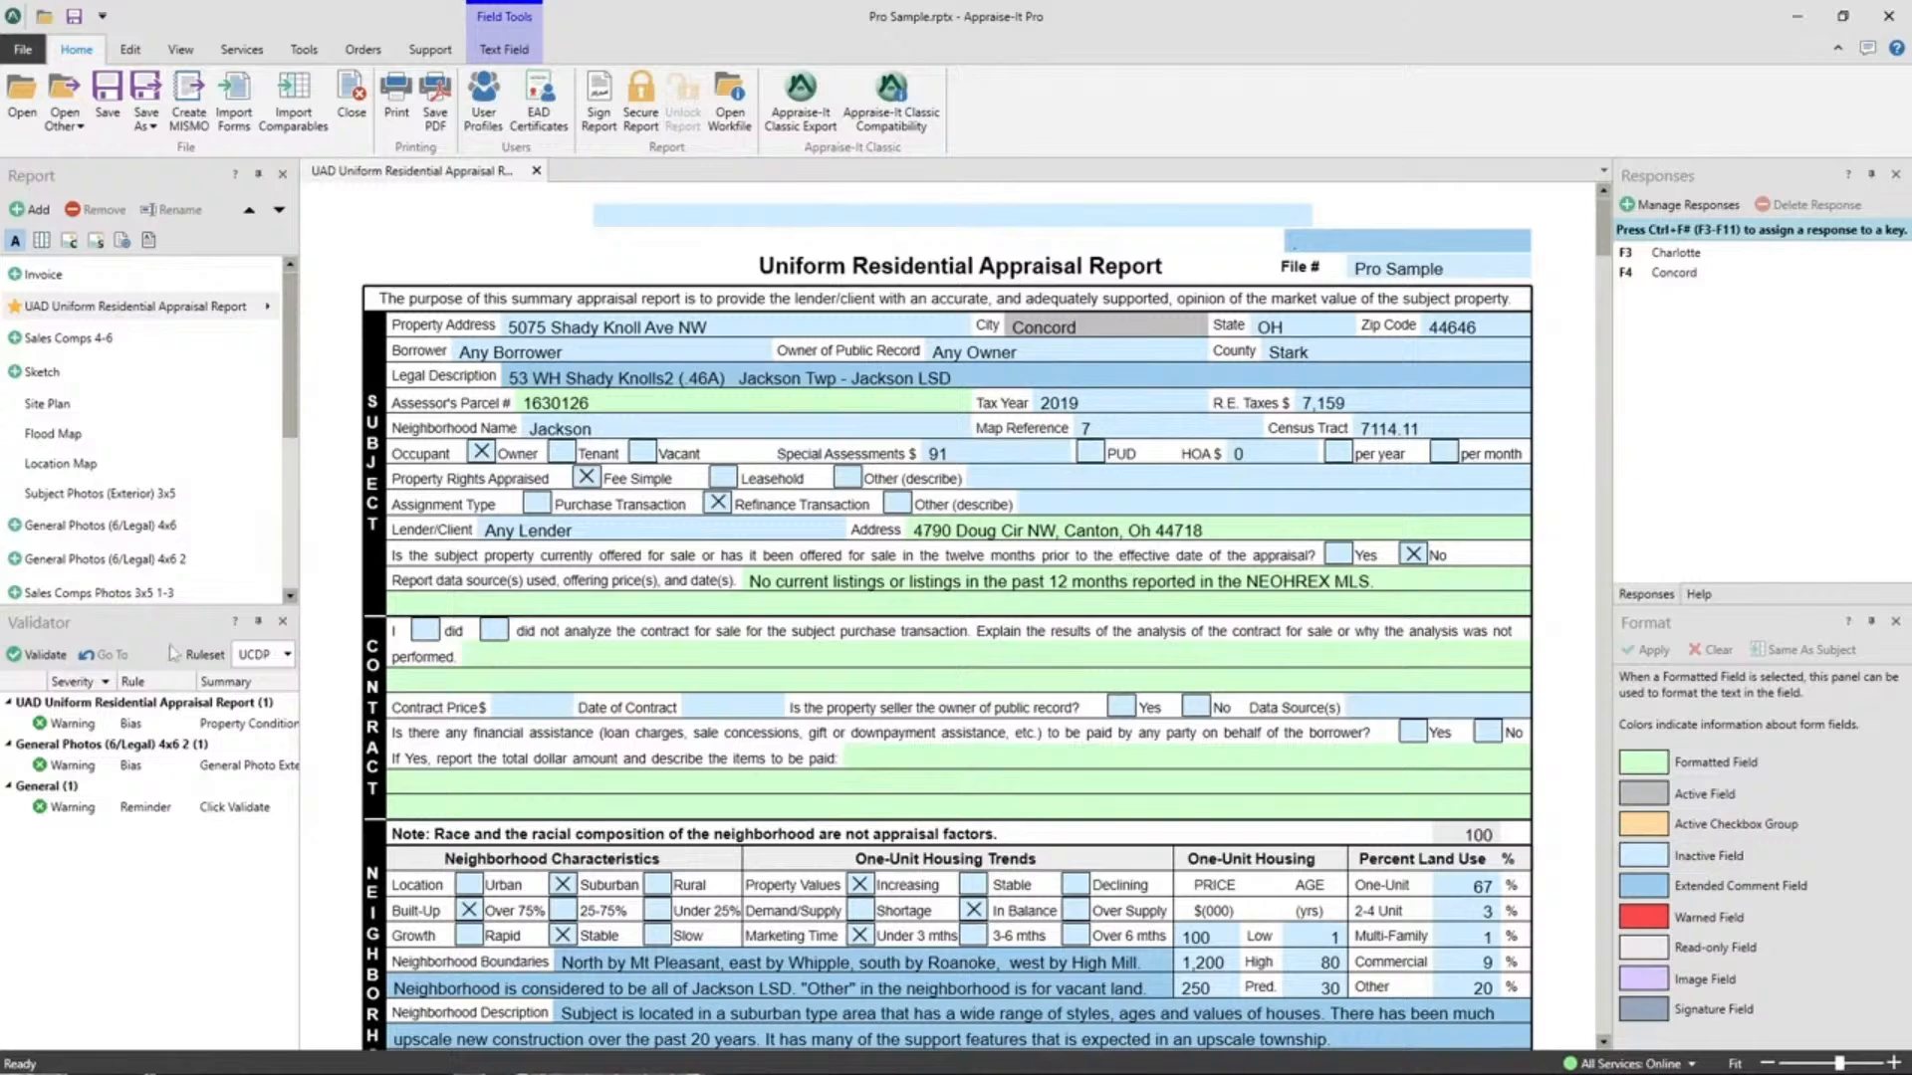
click(130, 643)
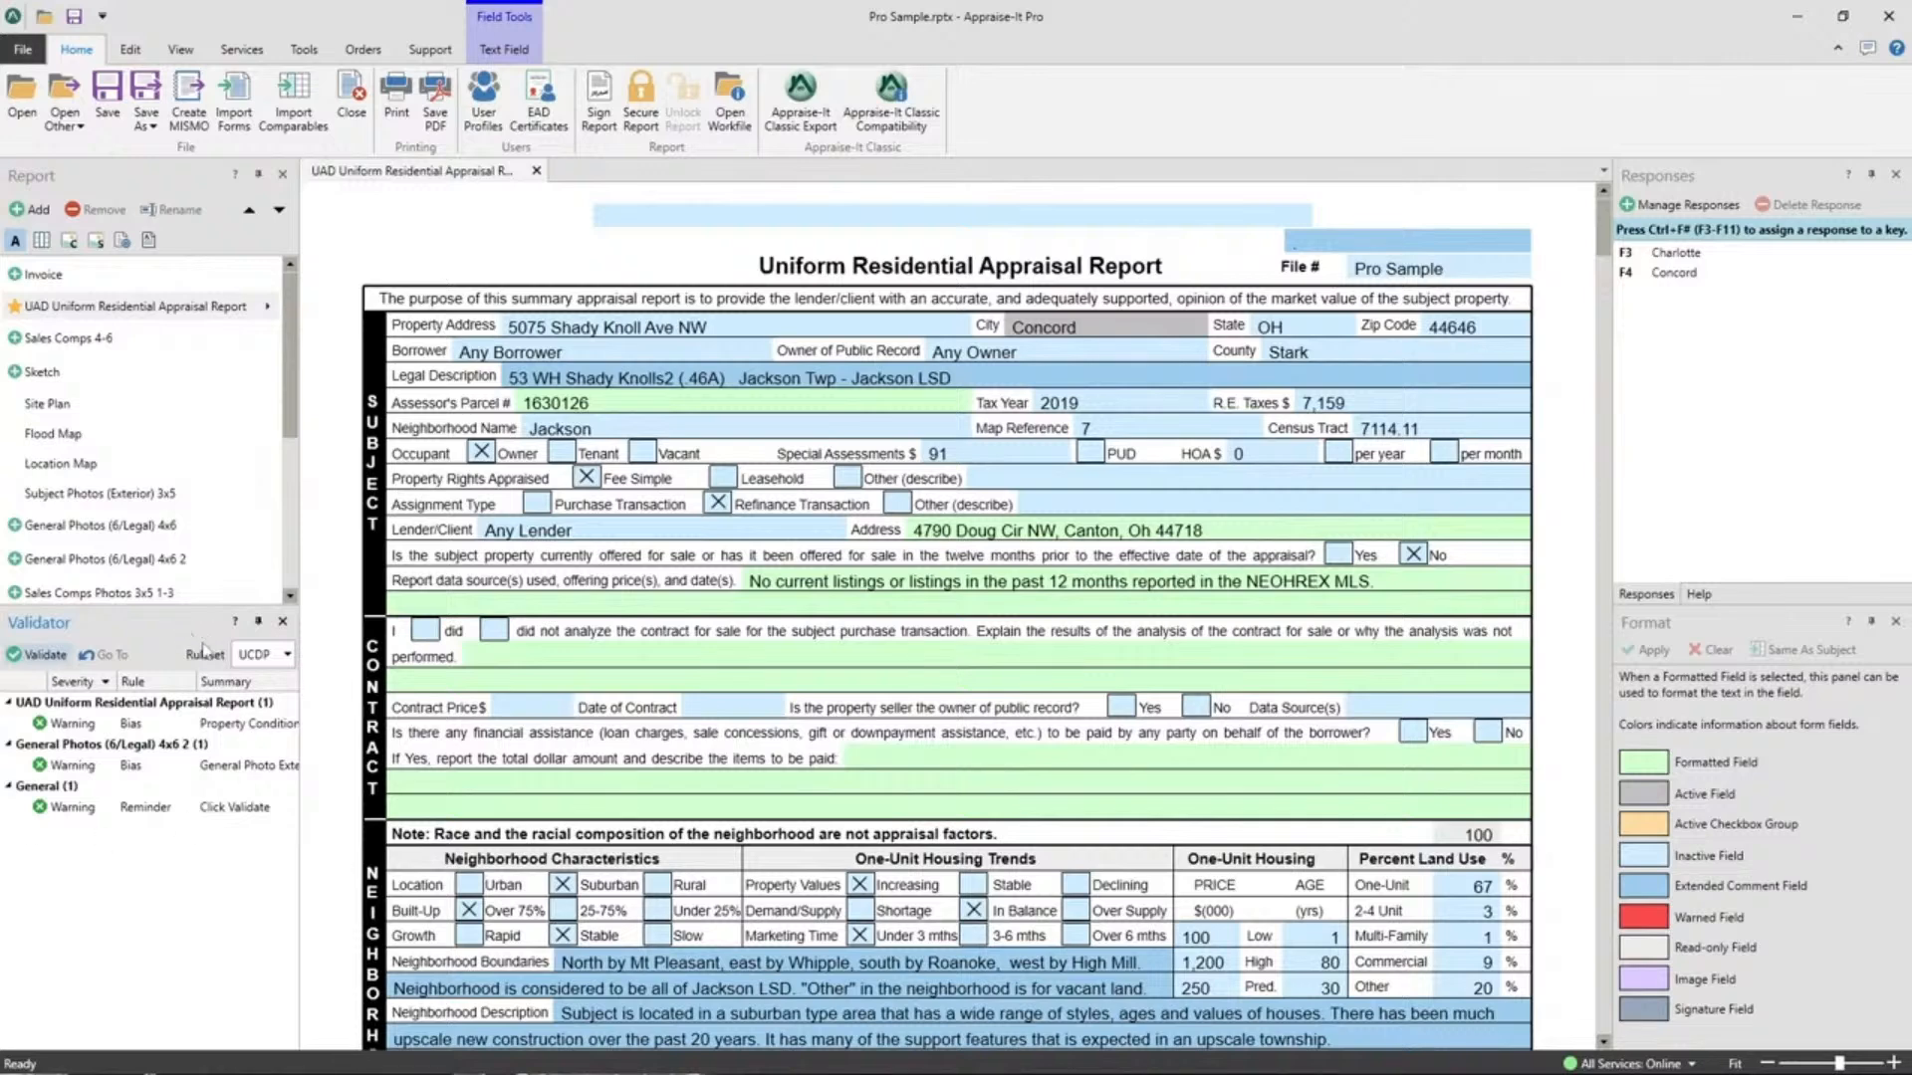
click(286, 656)
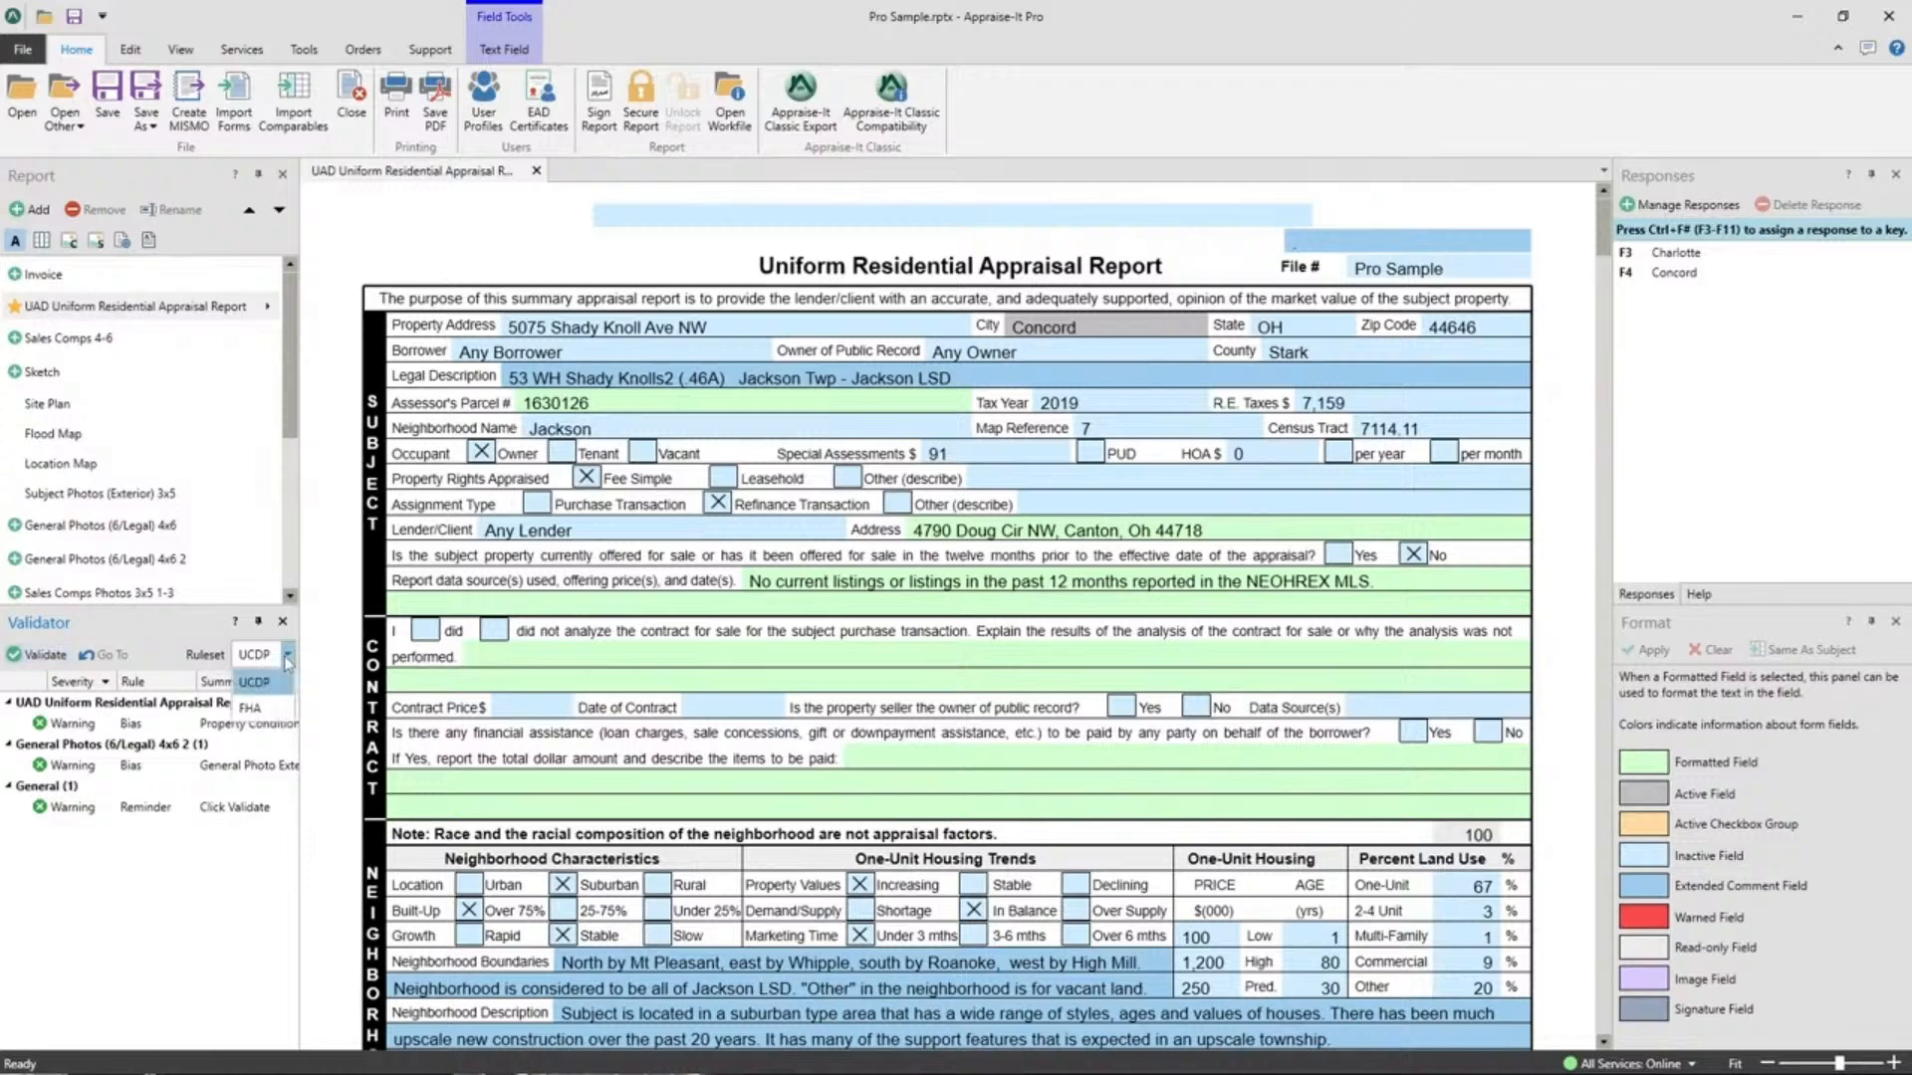
click(254, 712)
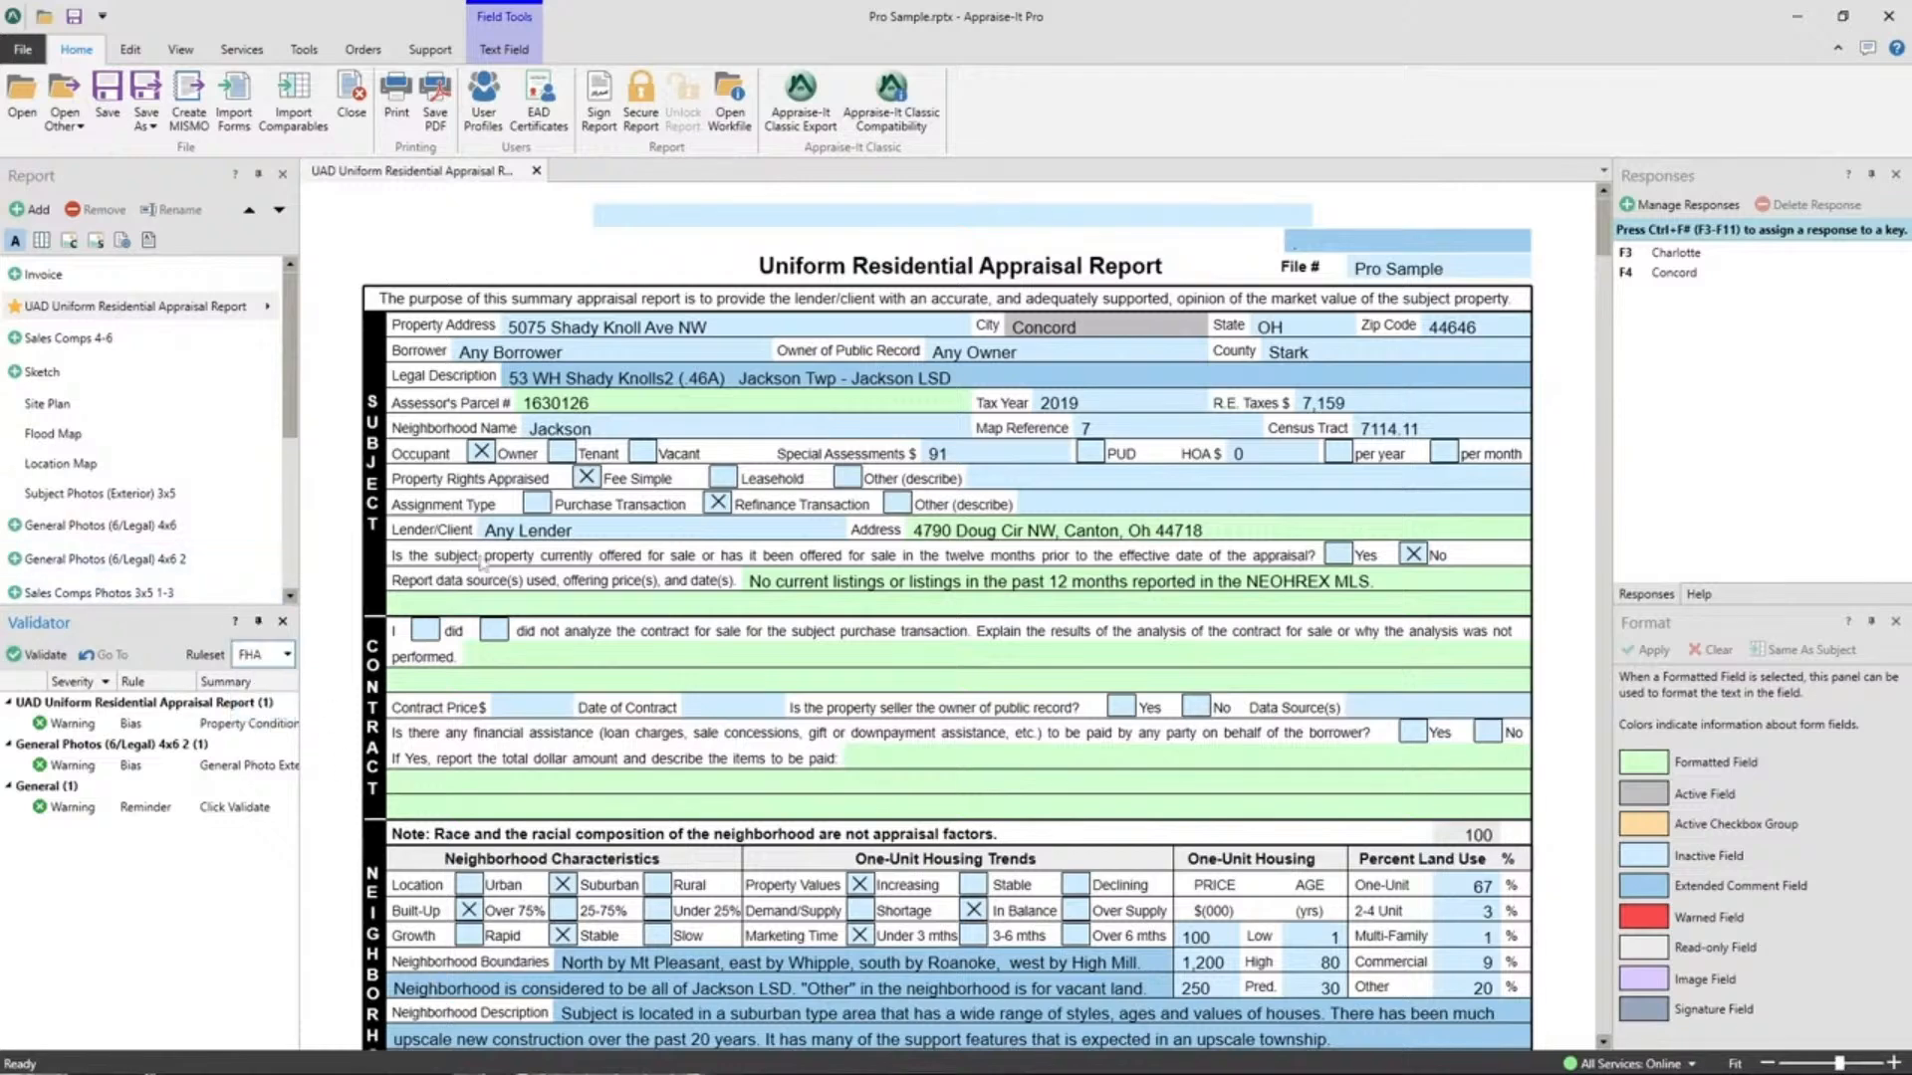
click(287, 655)
click(251, 684)
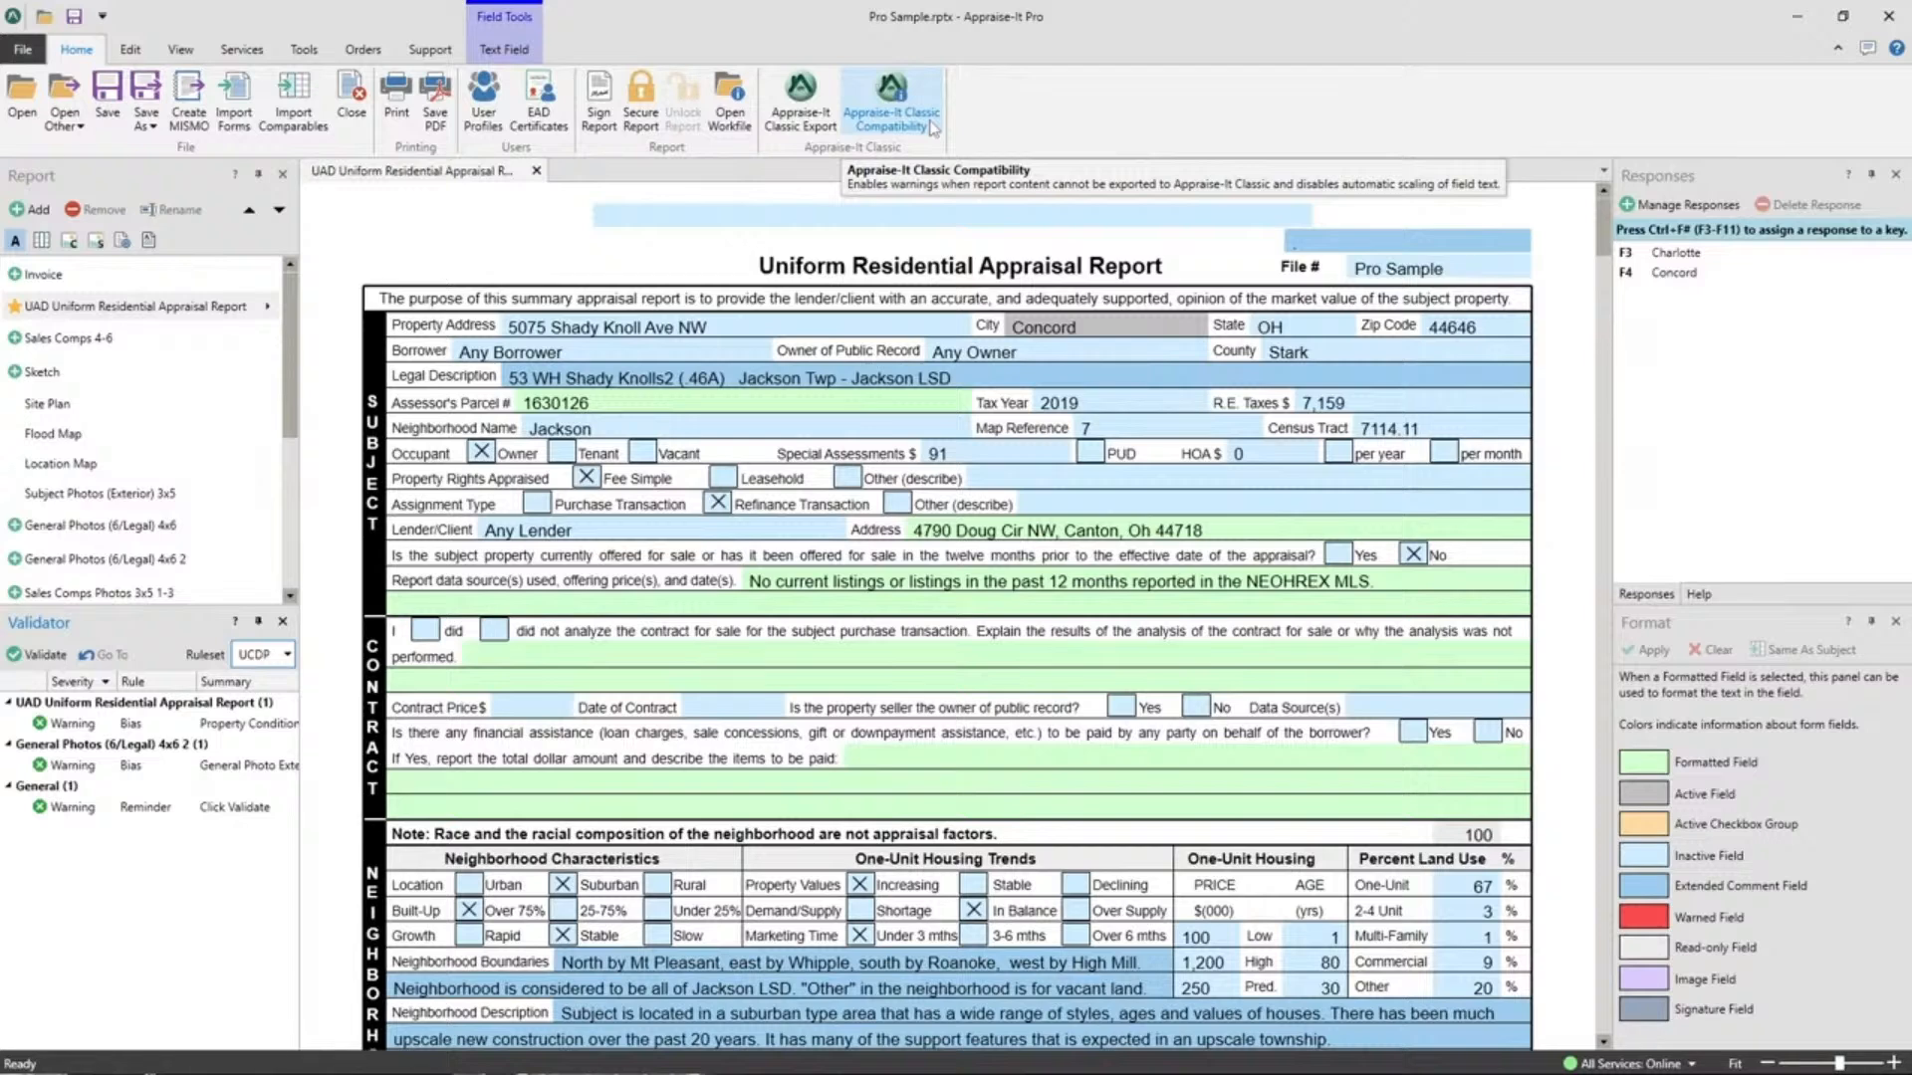
click(890, 133)
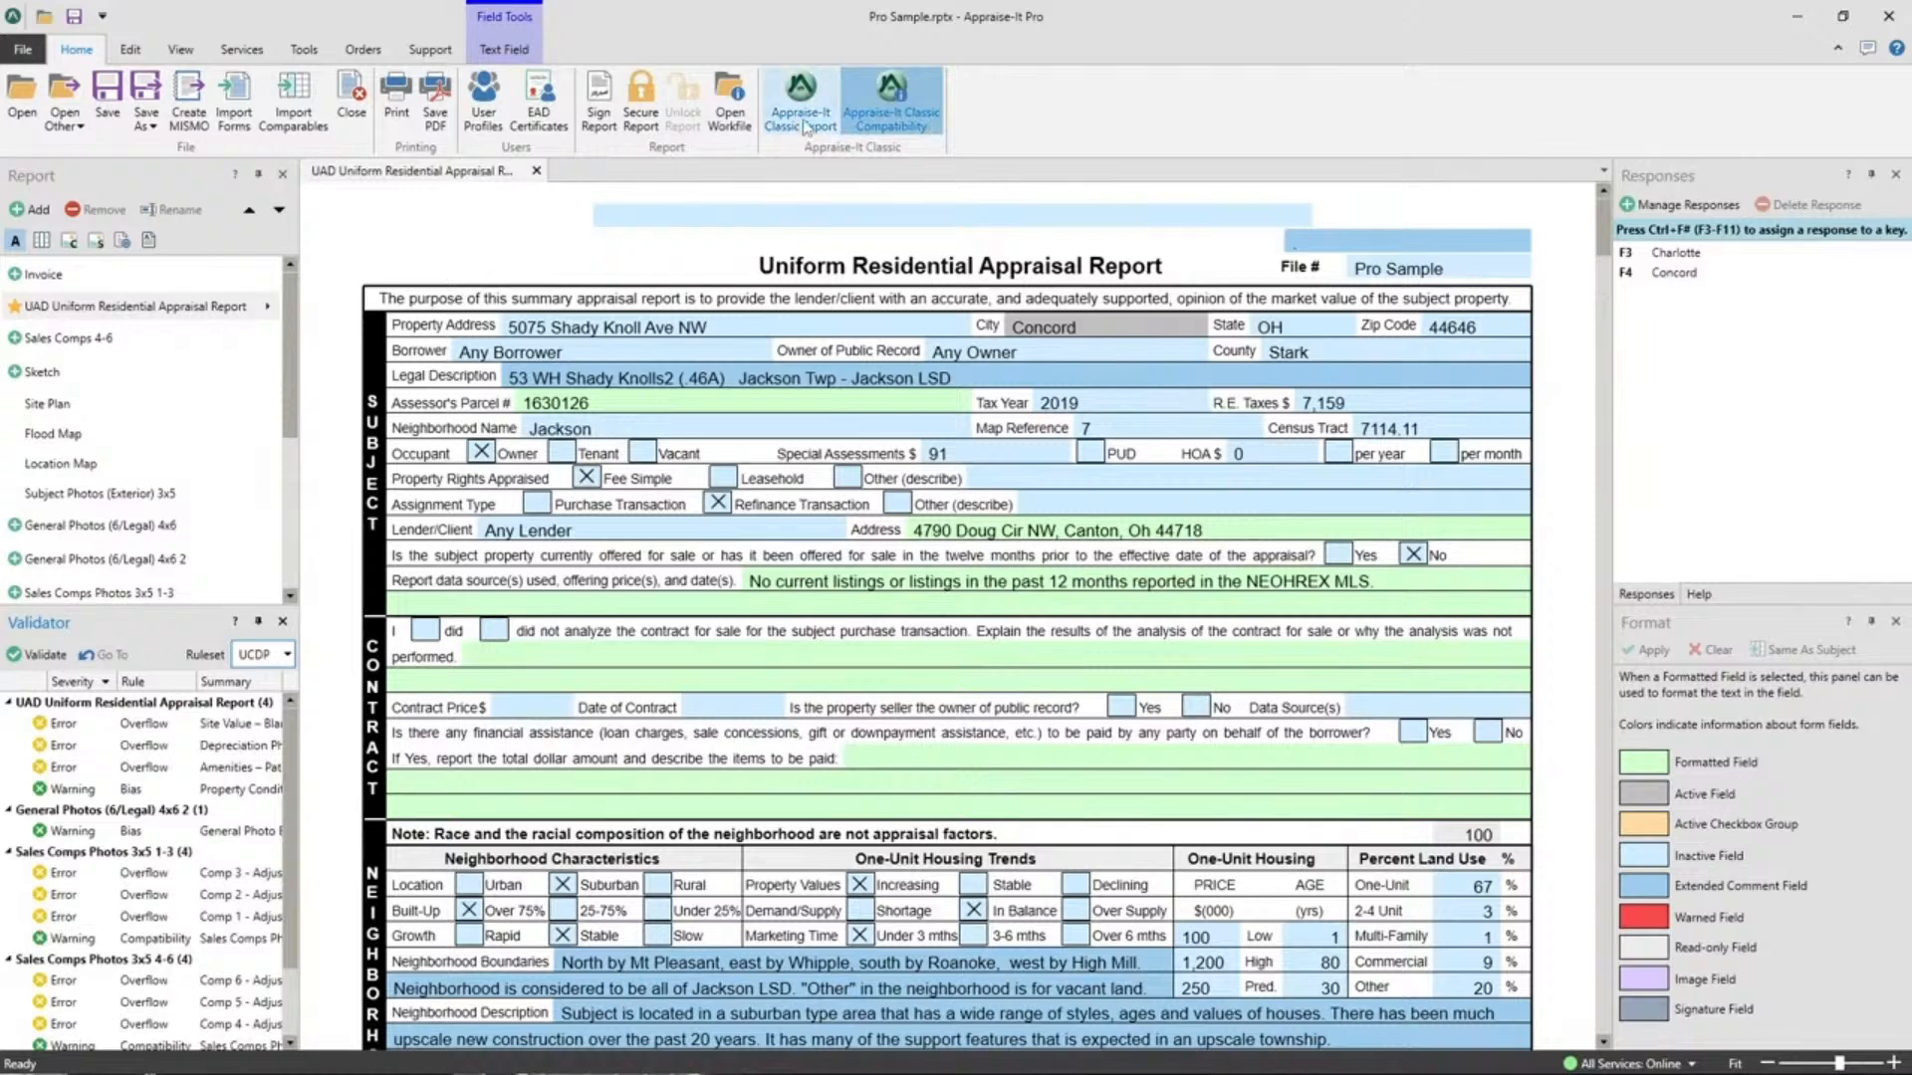
click(891, 117)
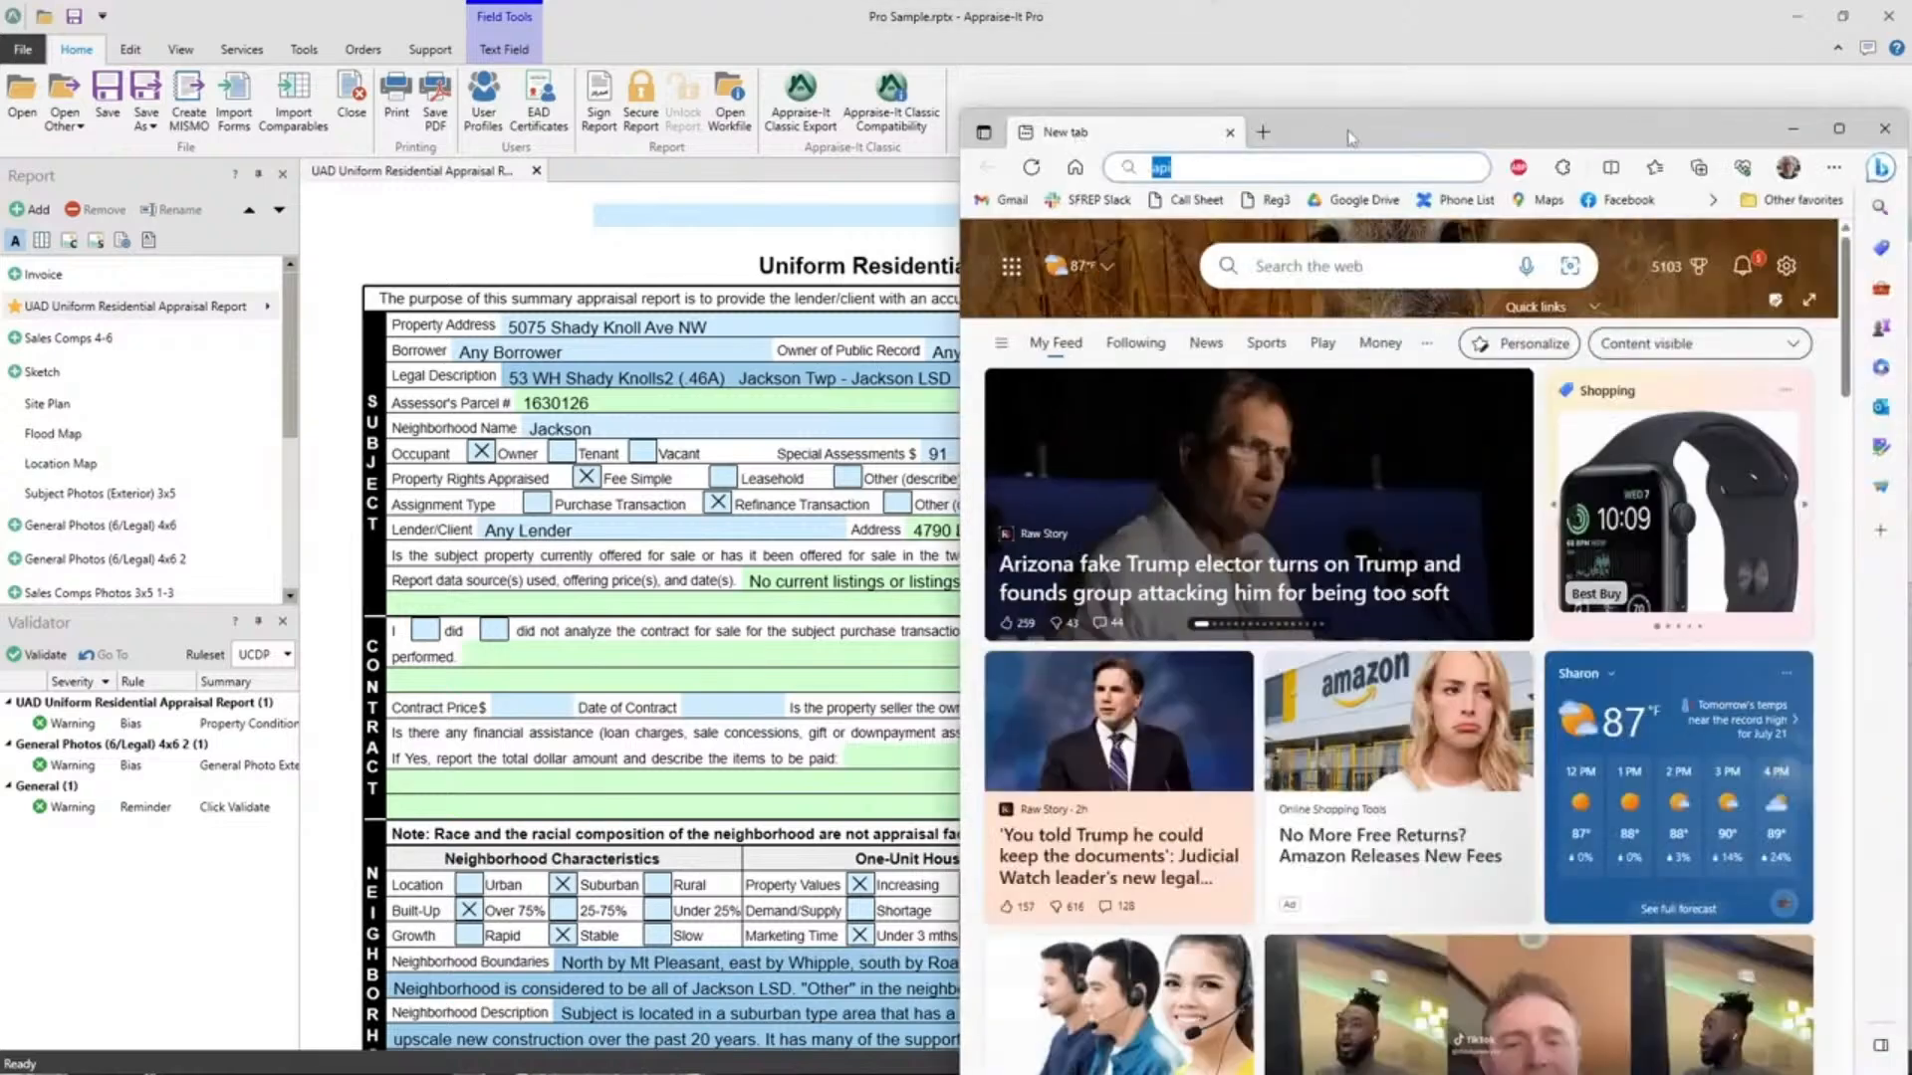
Launch Edge and load api.sfrep.com, the Appraise-It Pro Integration and Scripting API documentation.
double_click(1348, 131)
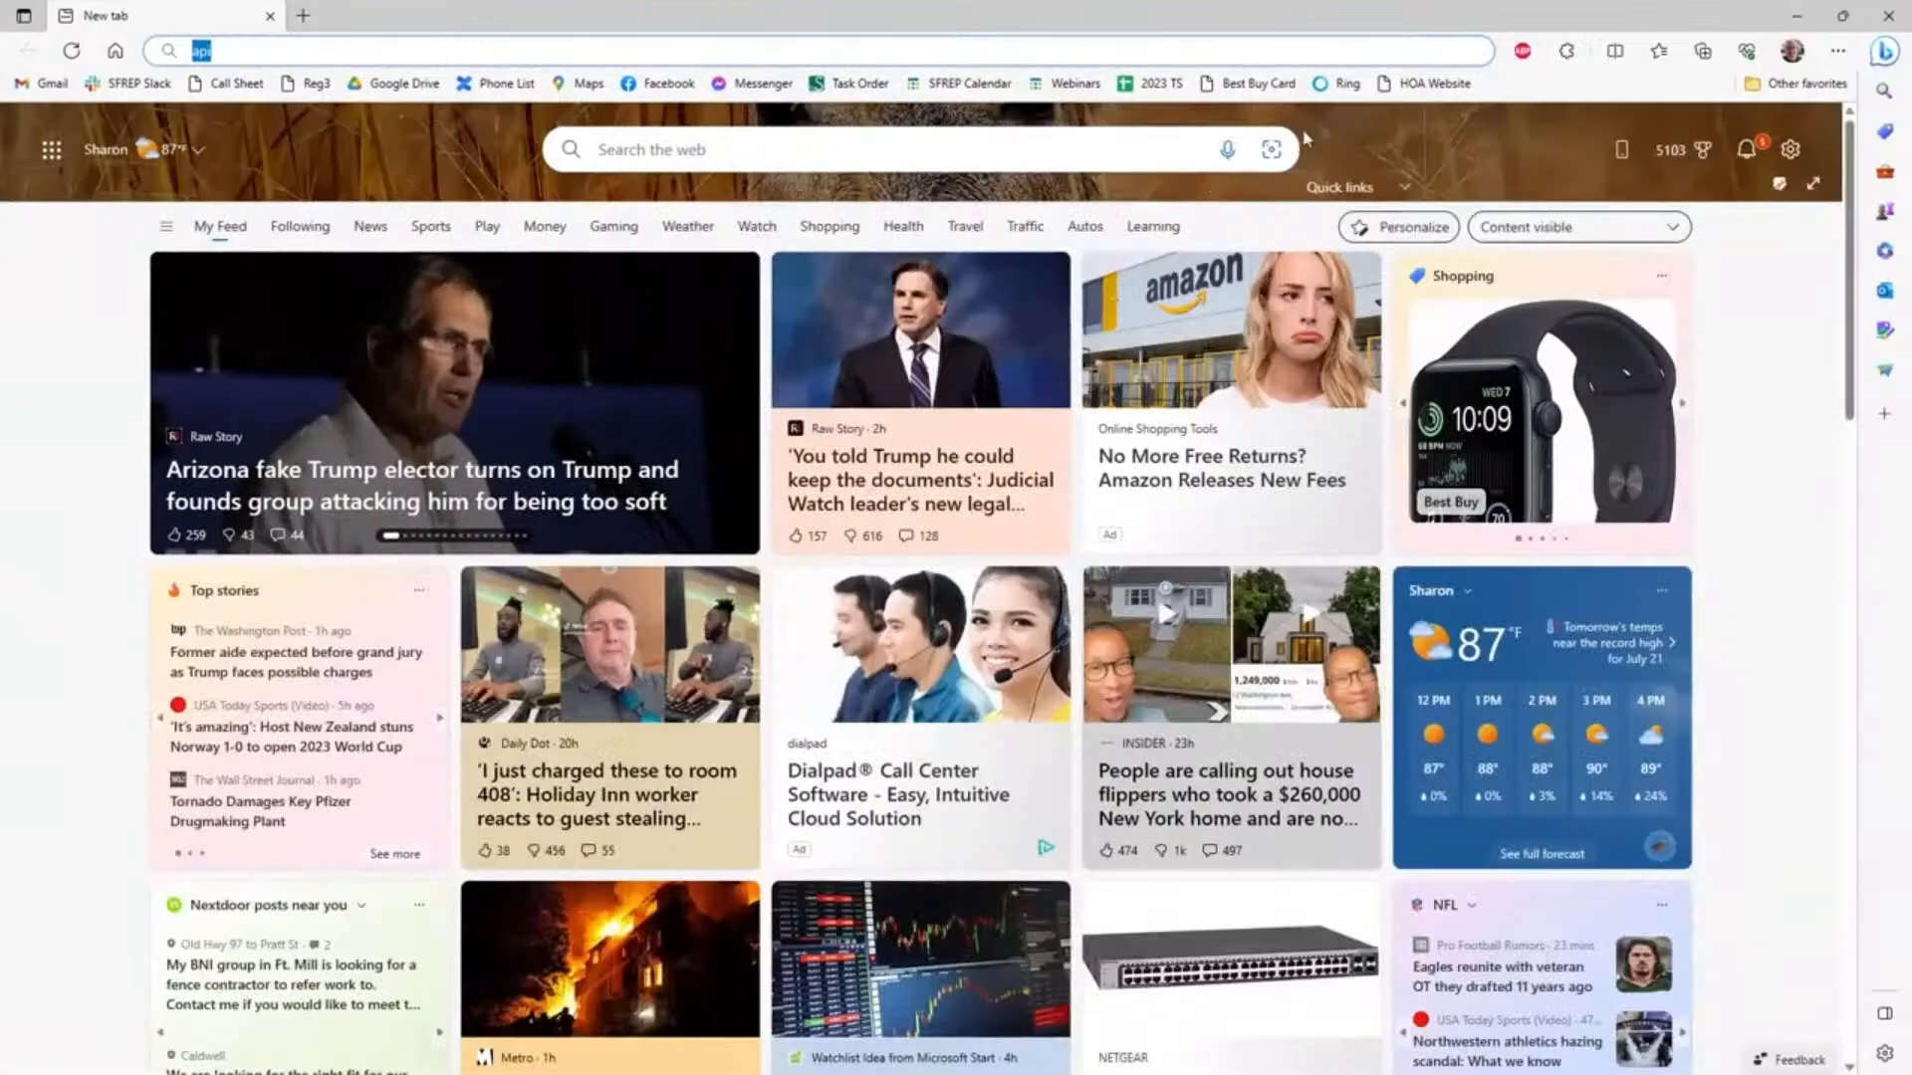
click(442, 52)
text(.sfrep.comm)
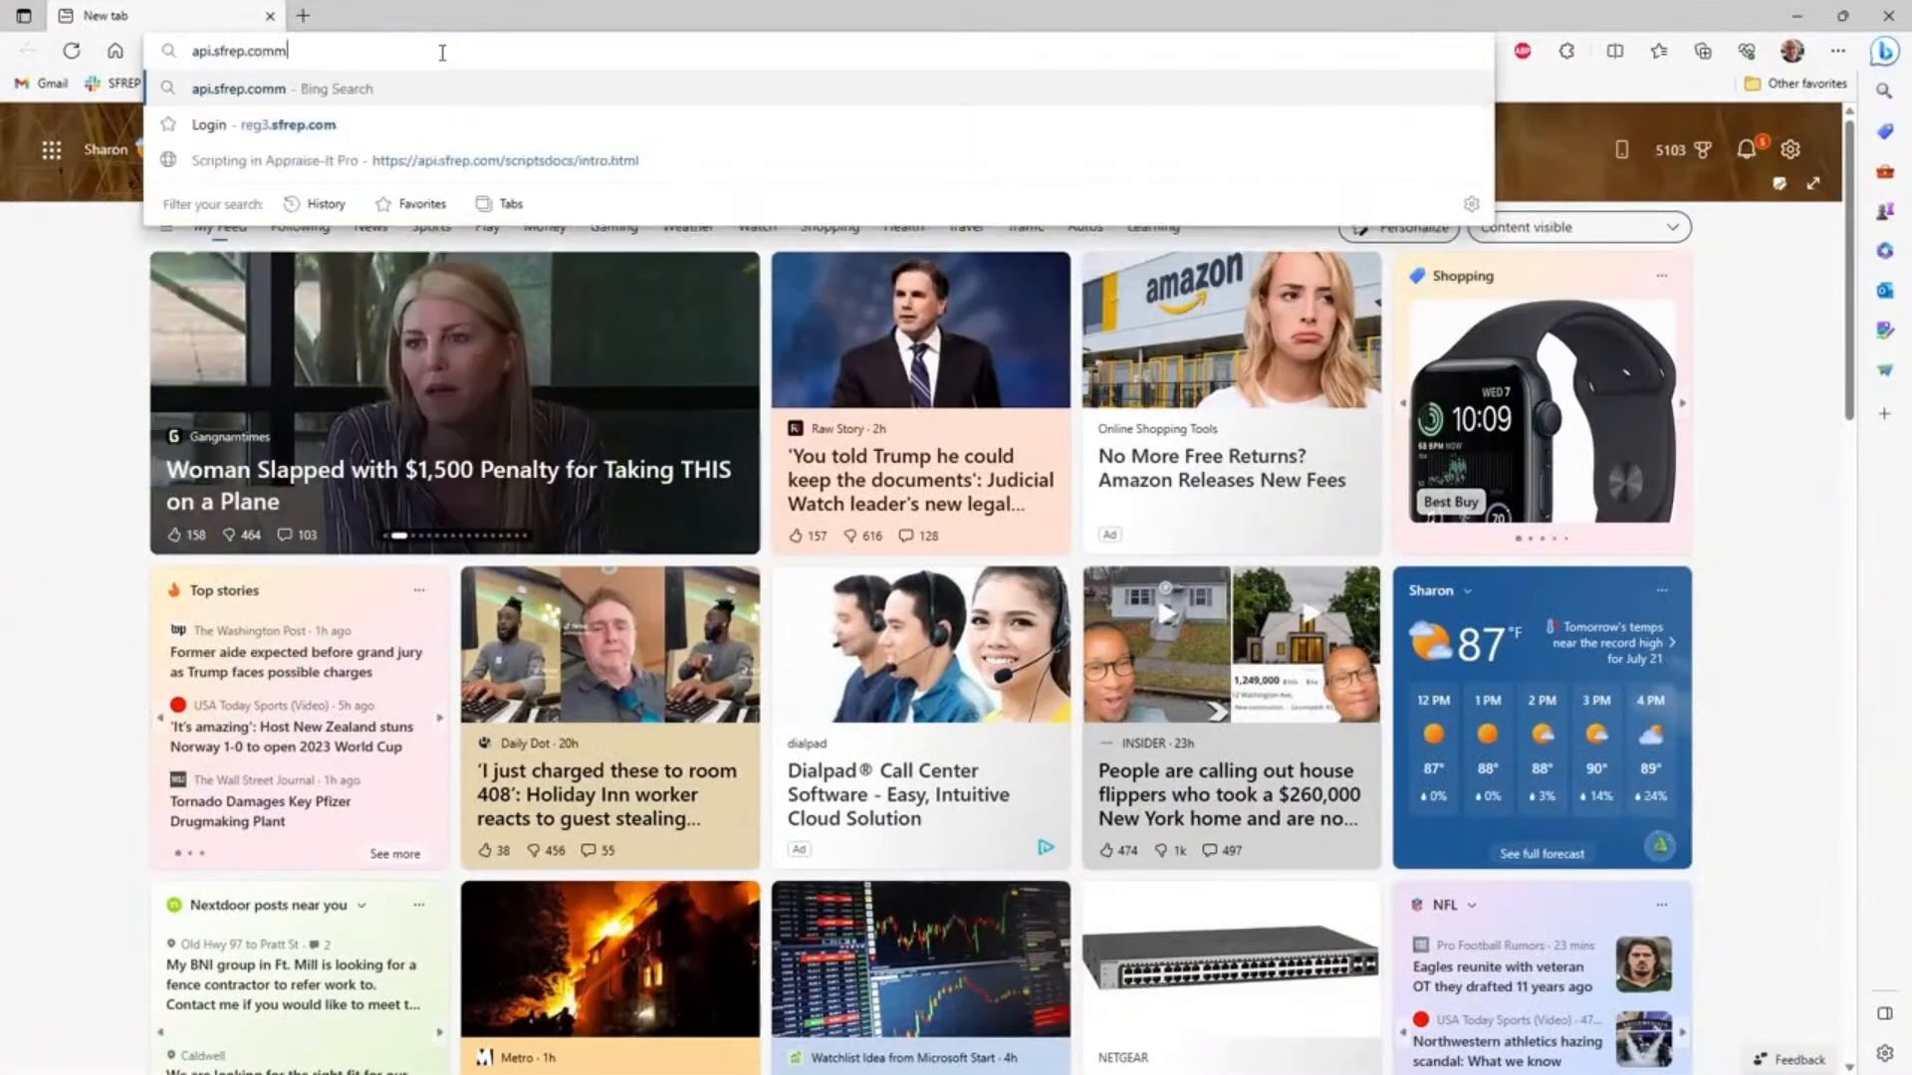
key(BackSpace)
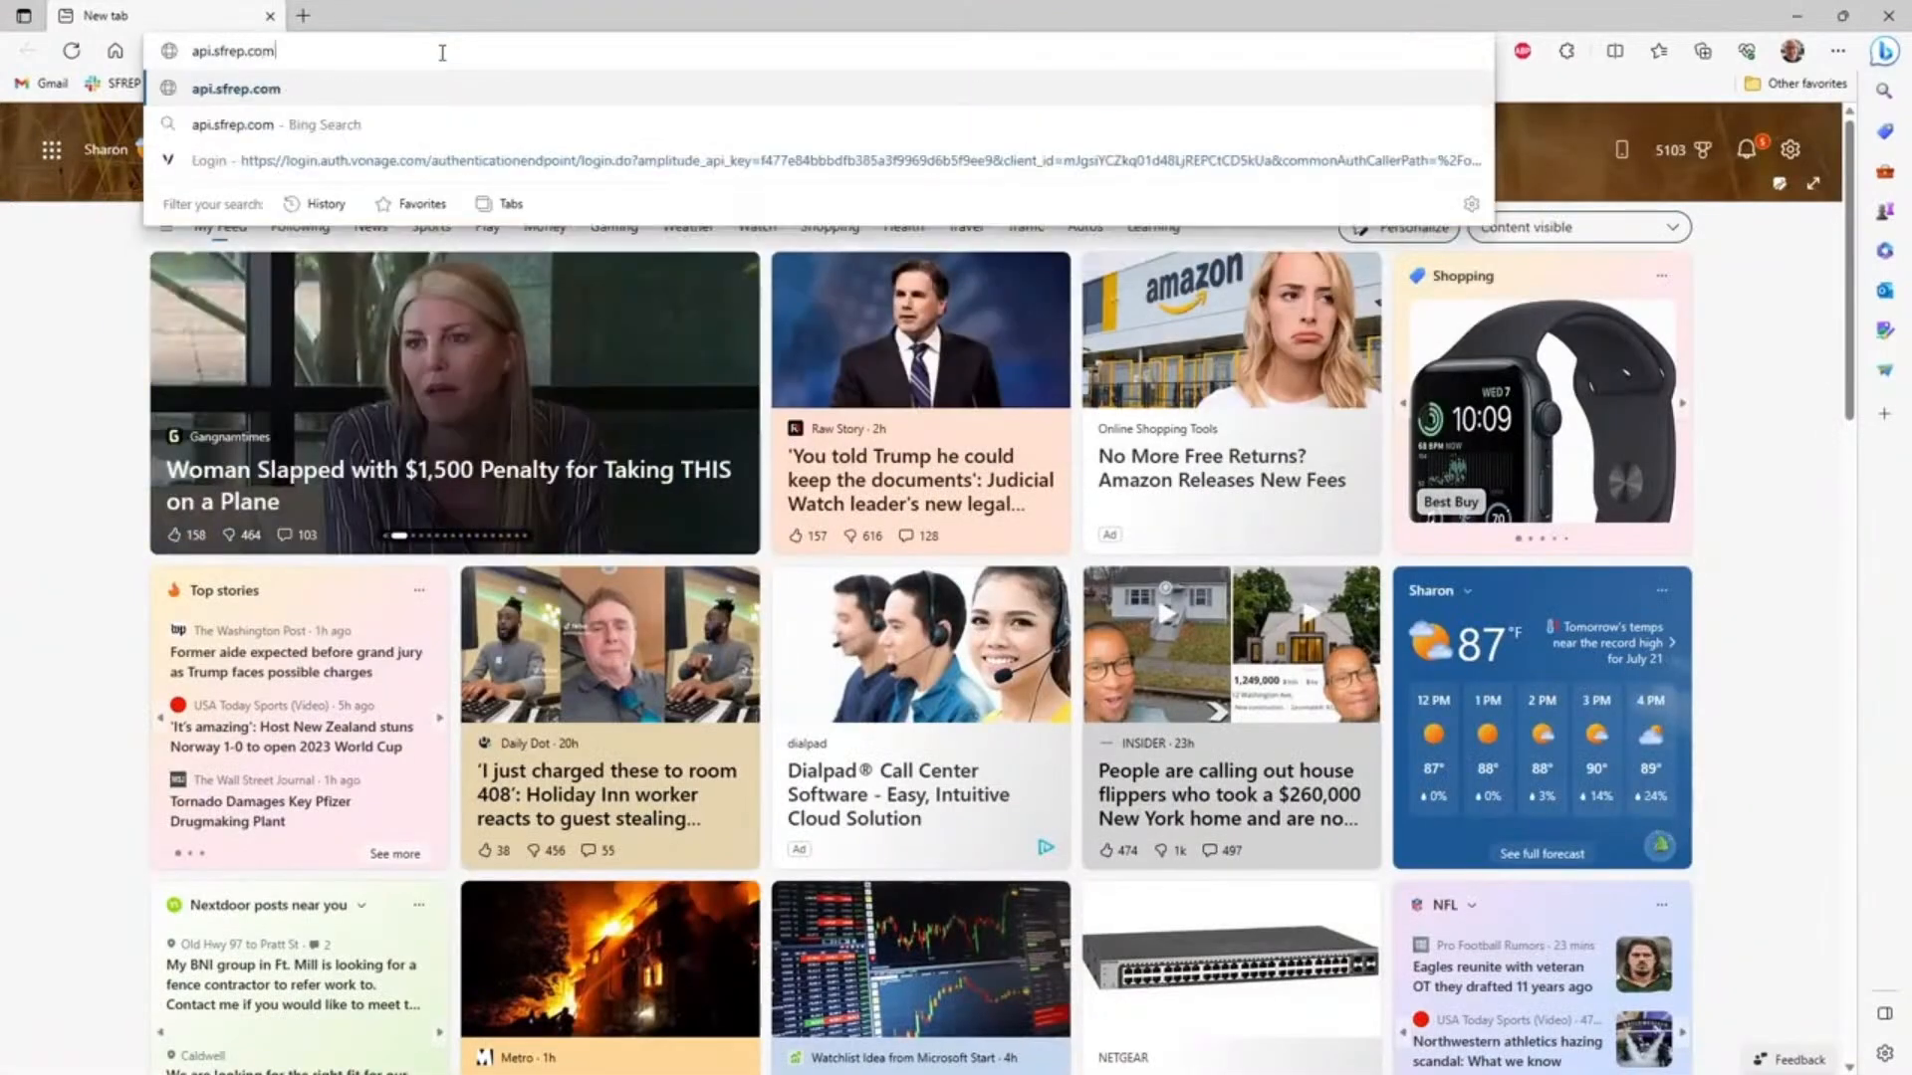
key(Return)
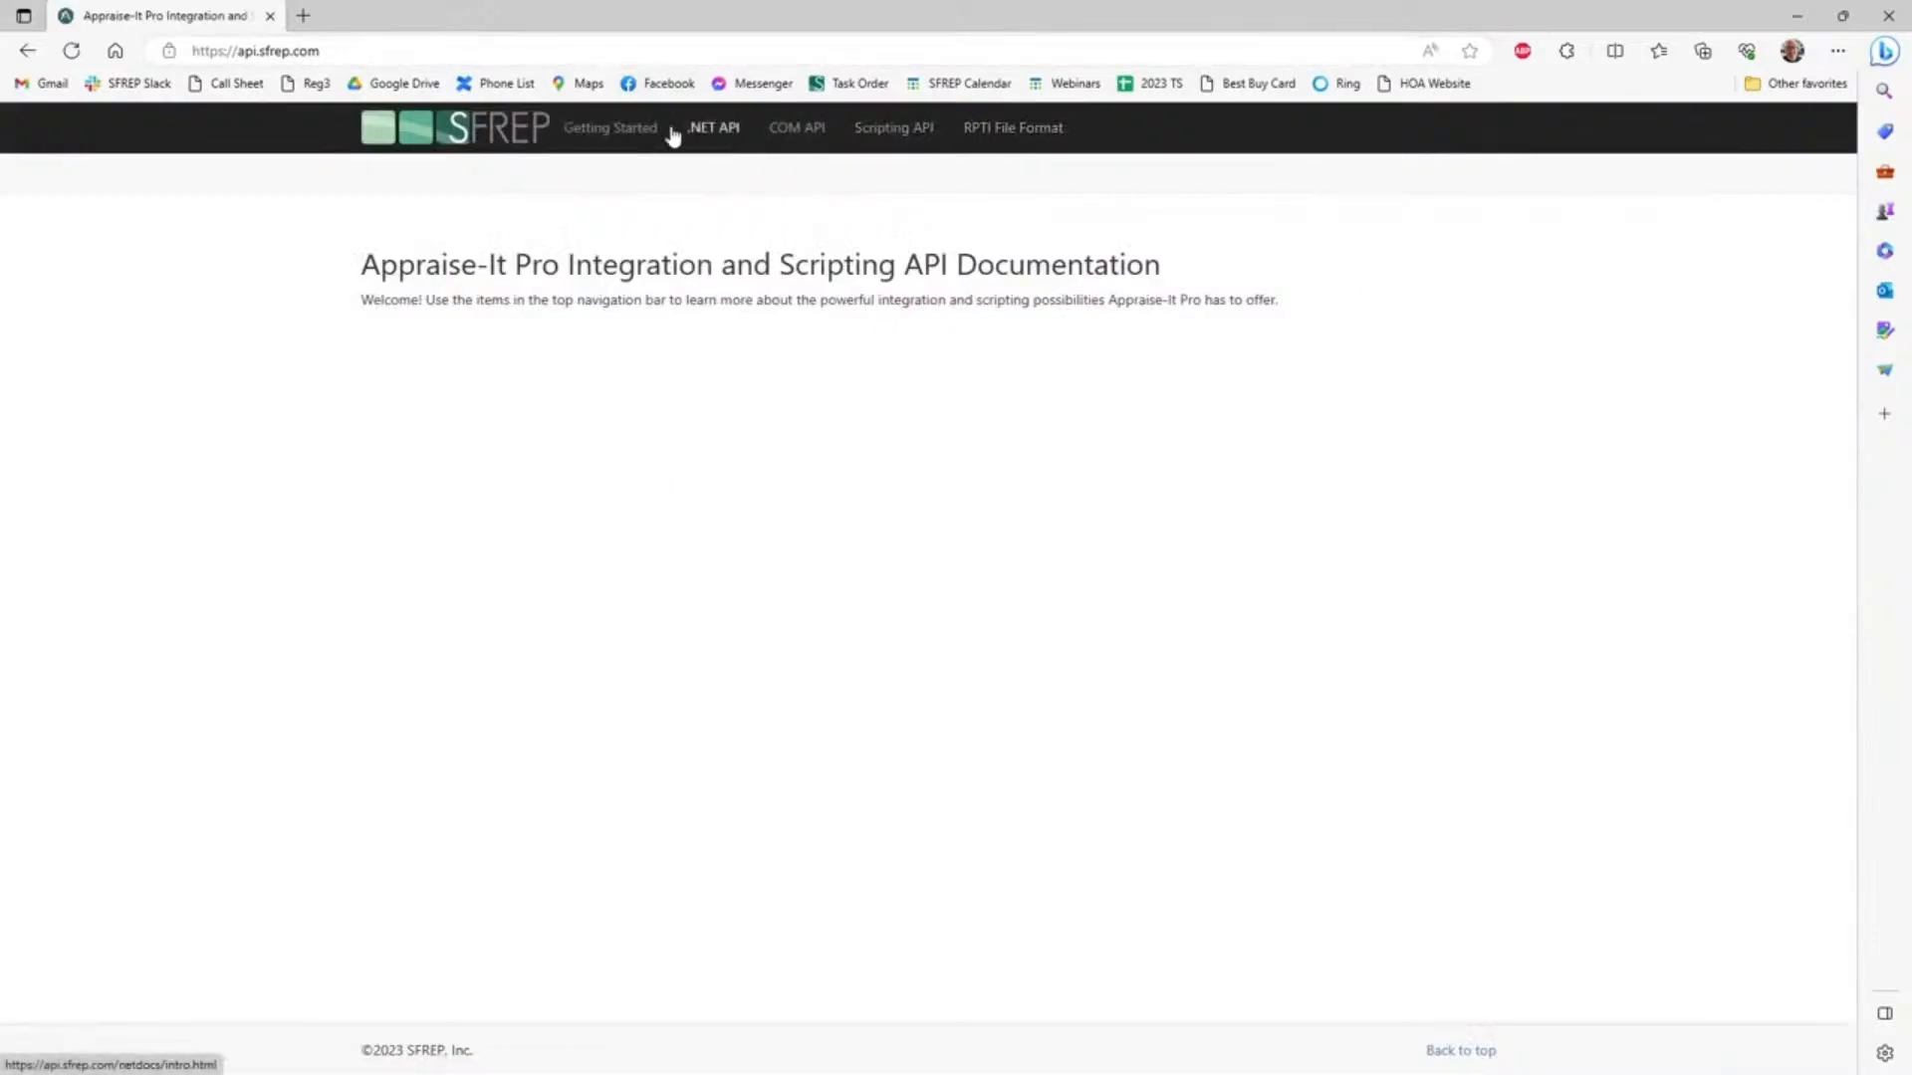
View the Scripting in Appraise-It Pro introduction, then close the browser to return to the report.
click(895, 140)
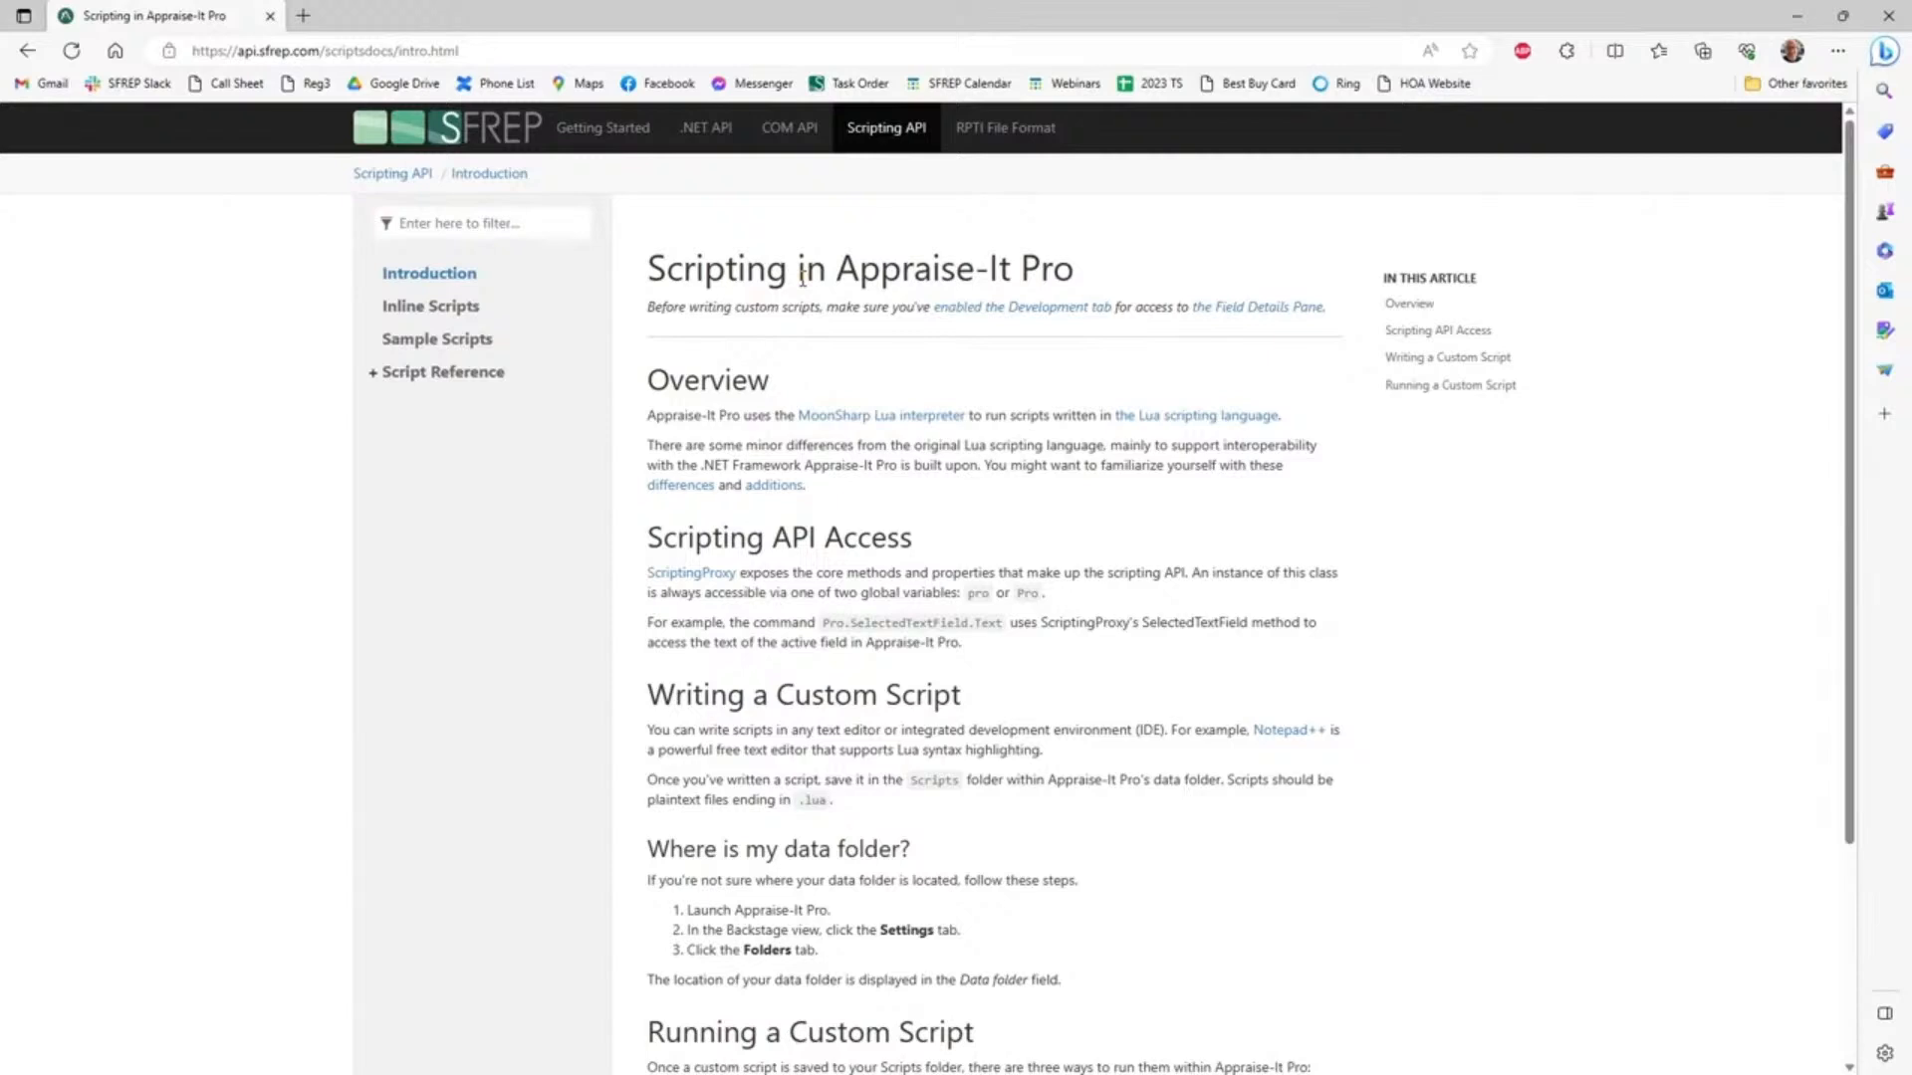
click(1887, 15)
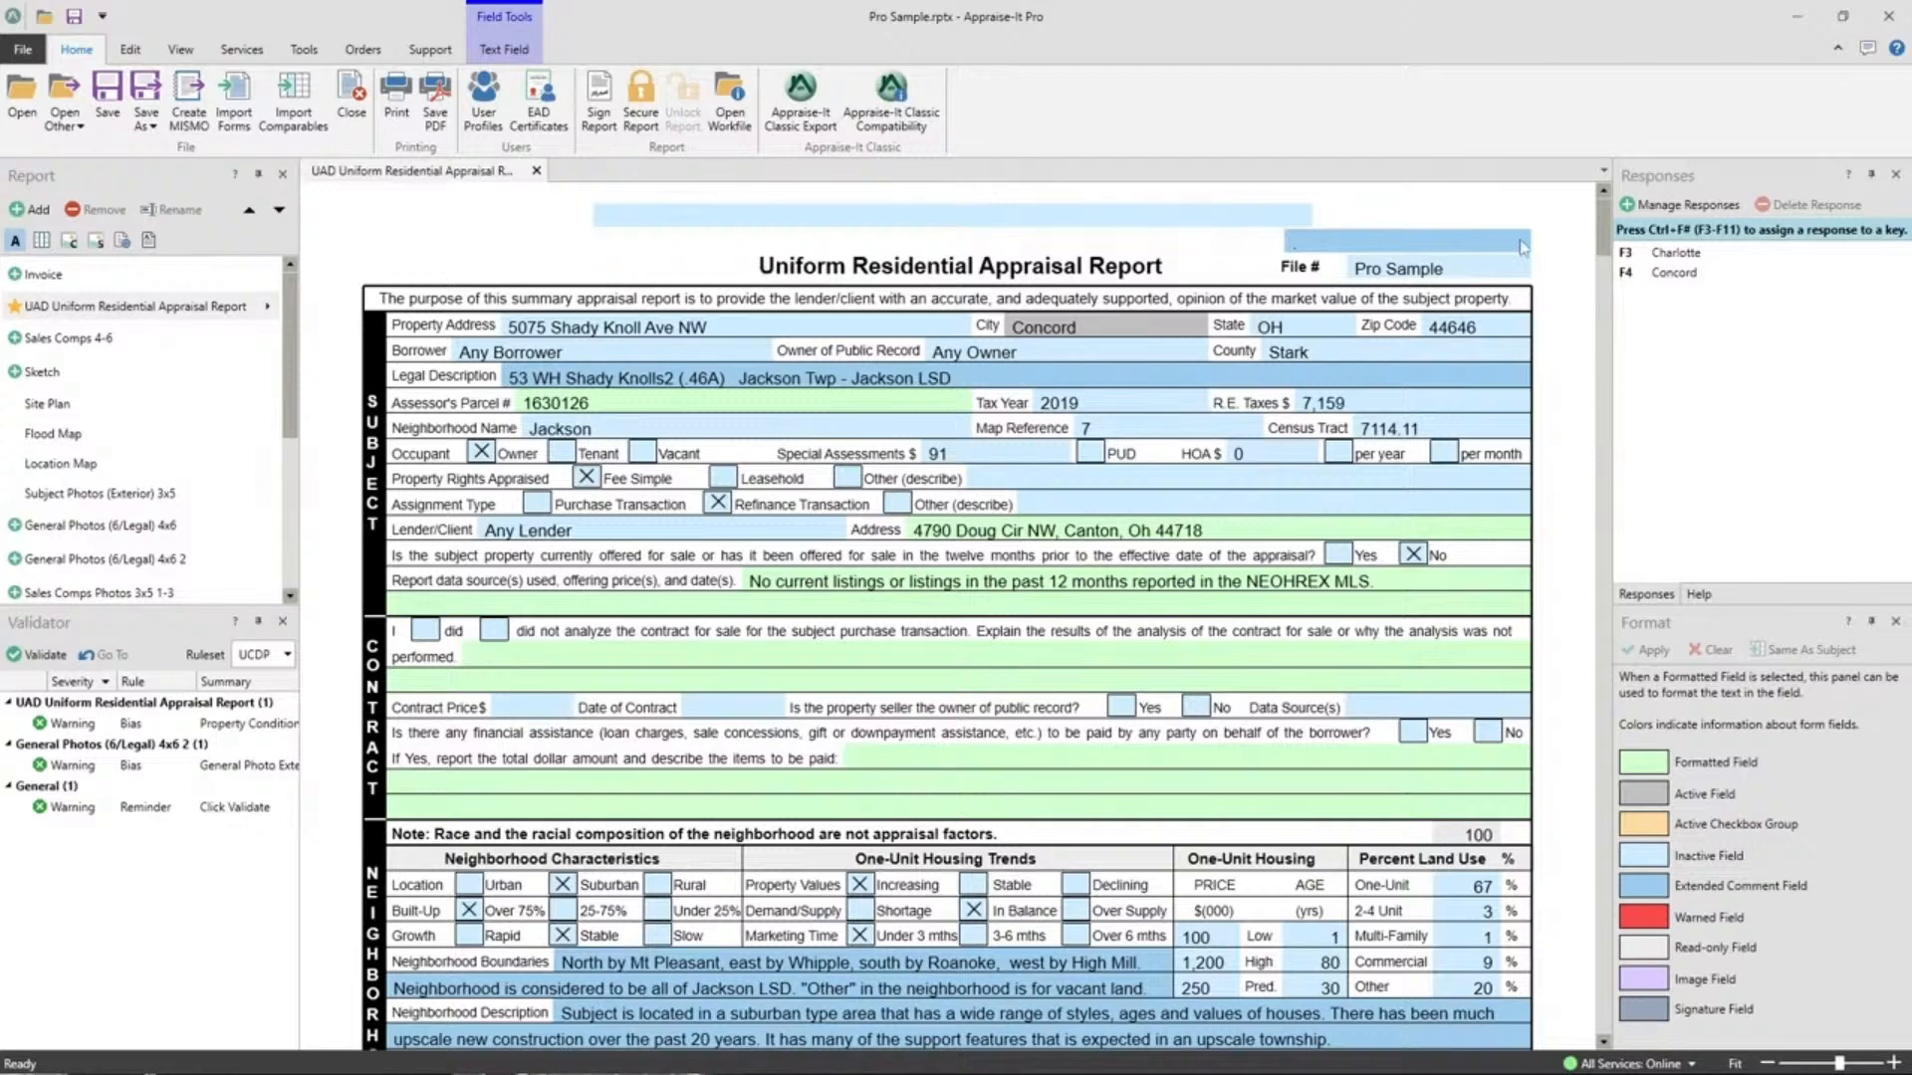
click(1322, 244)
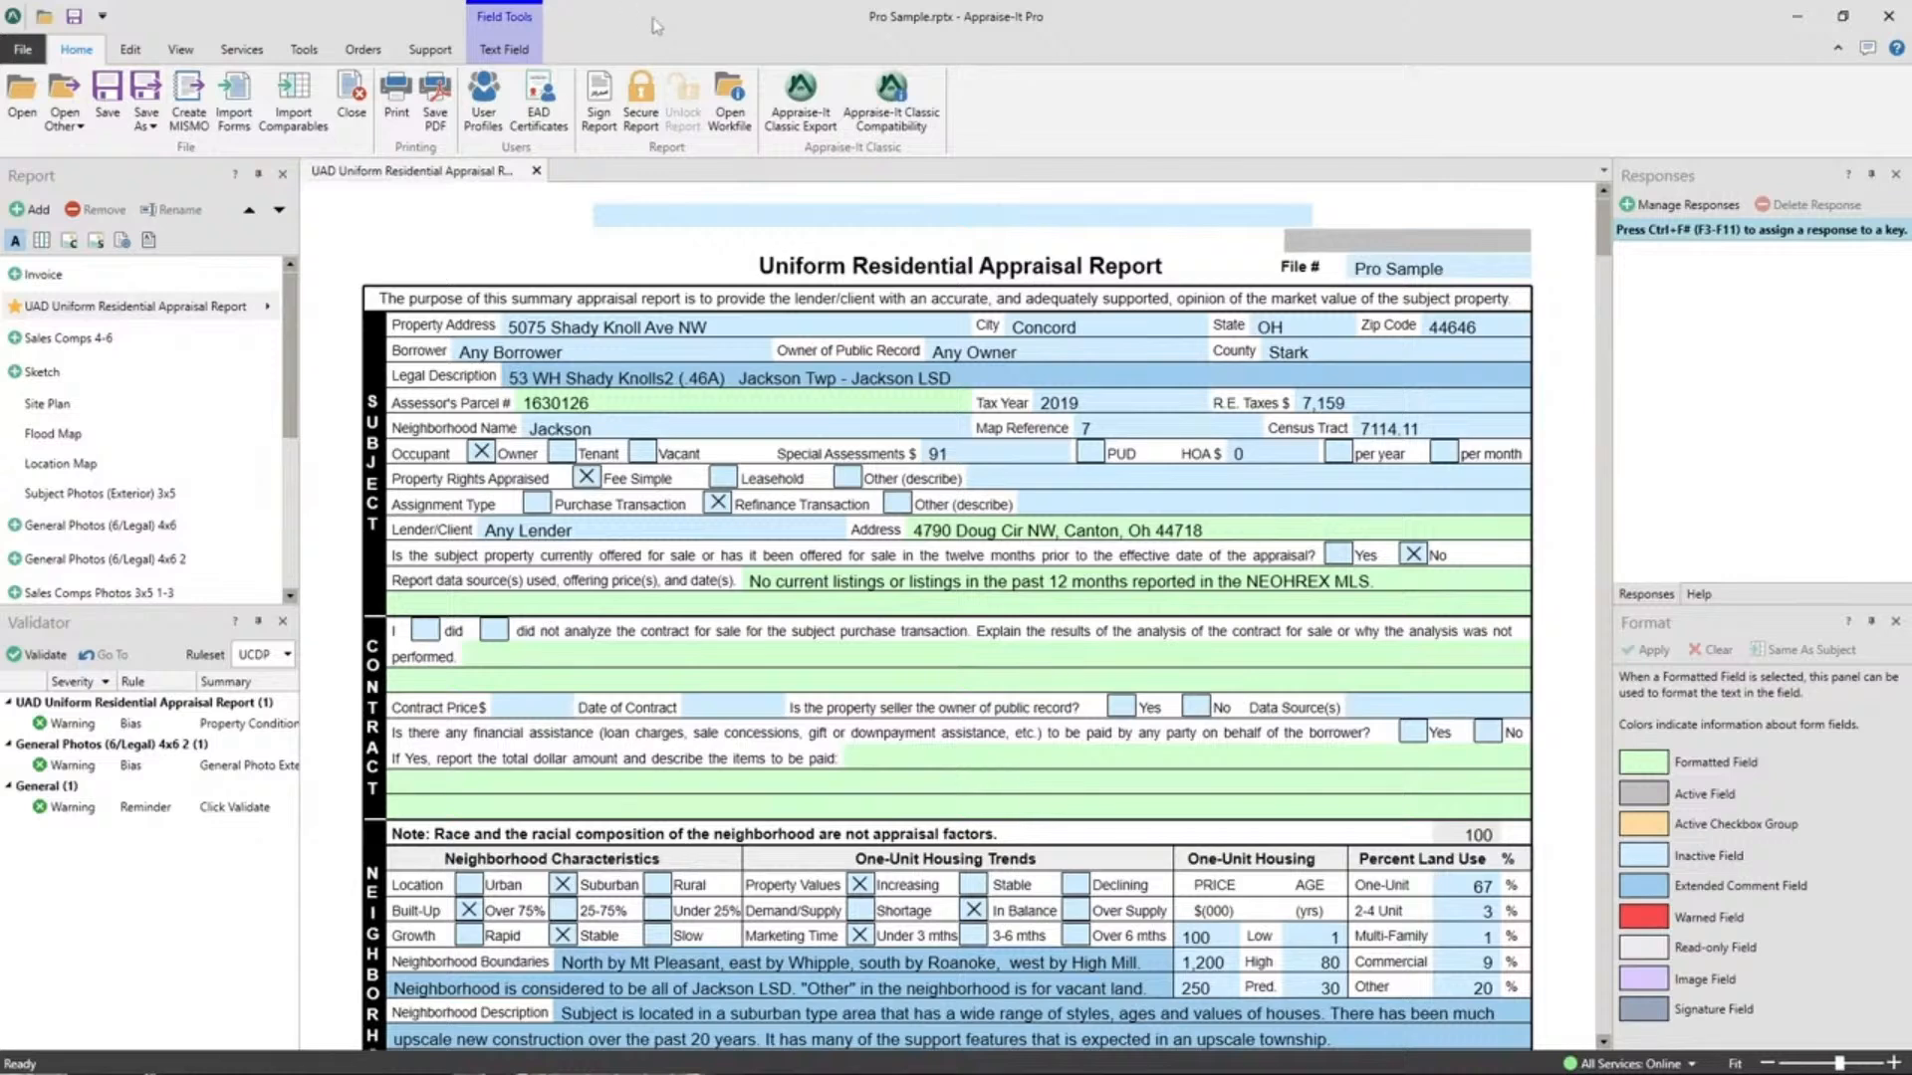
Show the Support ribbon's help and web resource options.
click(430, 50)
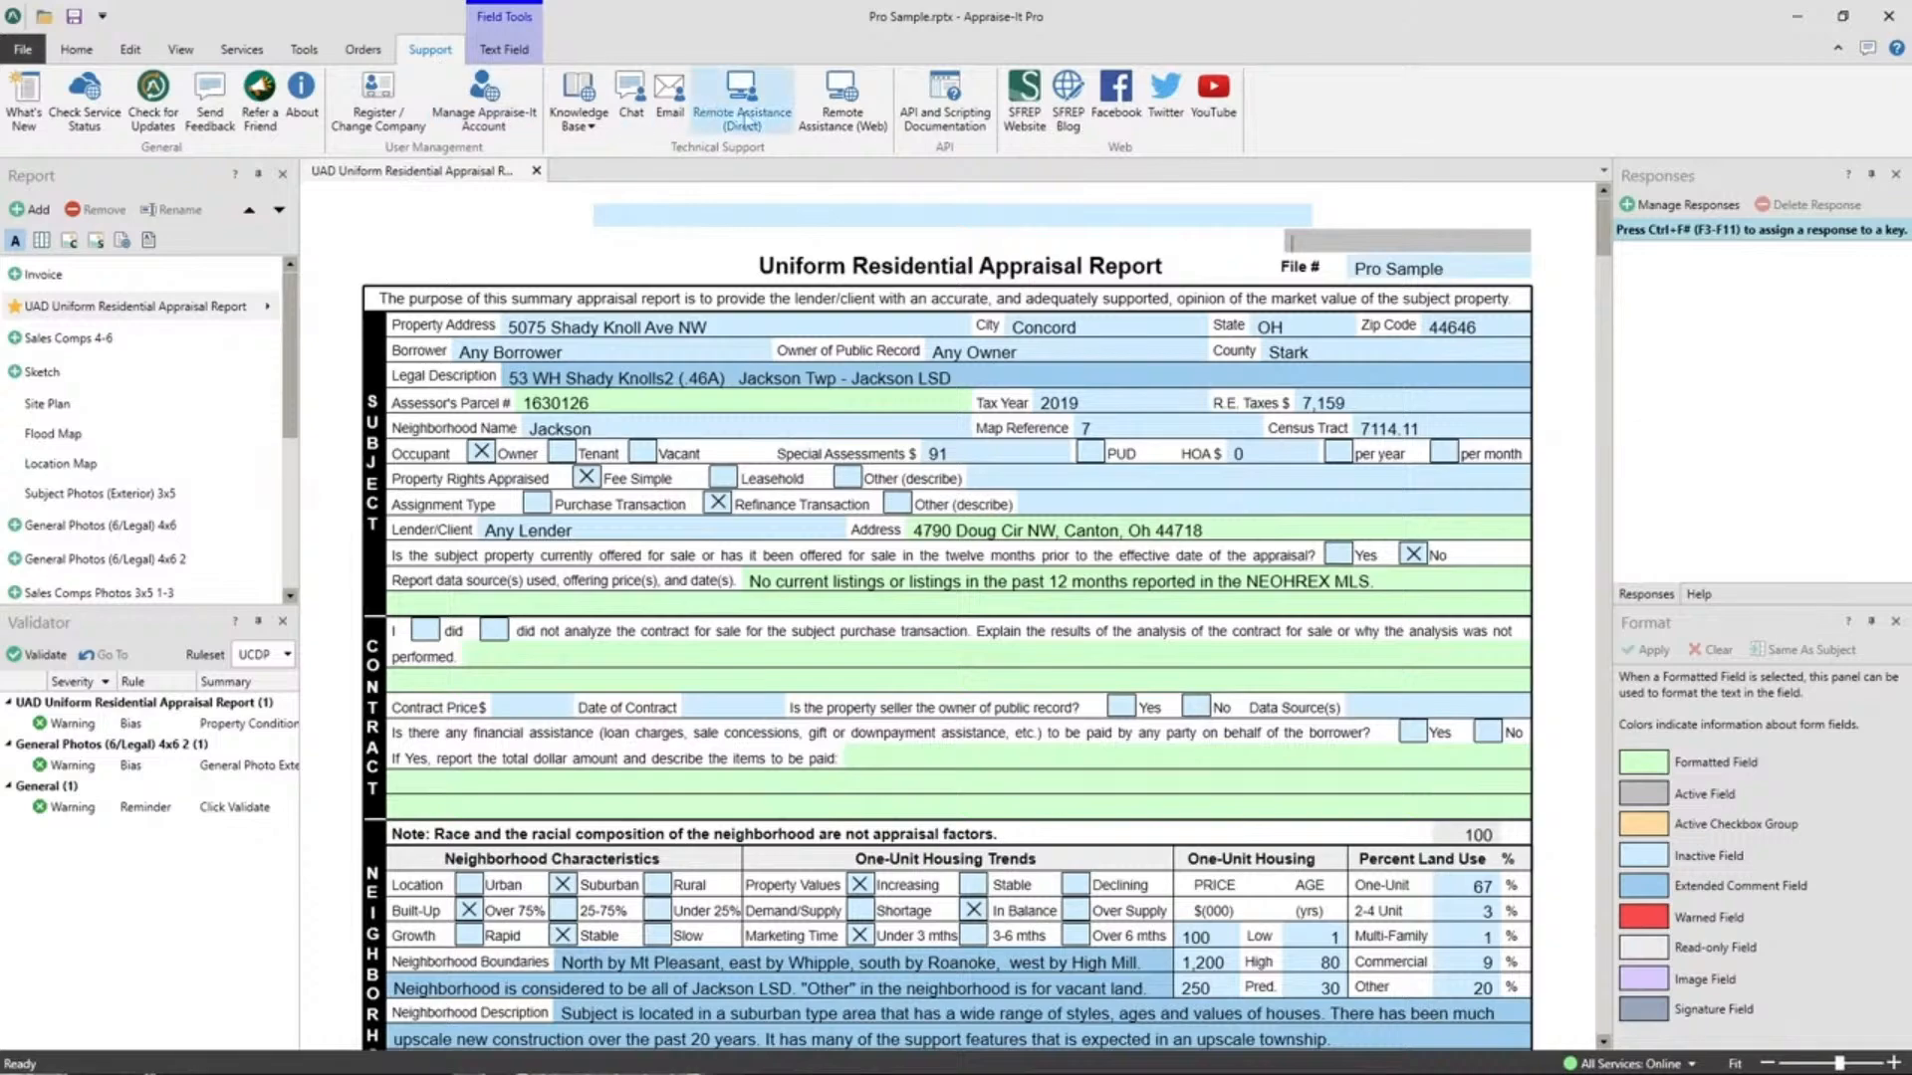
View the SFREP Support Request Form through Email, then close the browser.
click(677, 118)
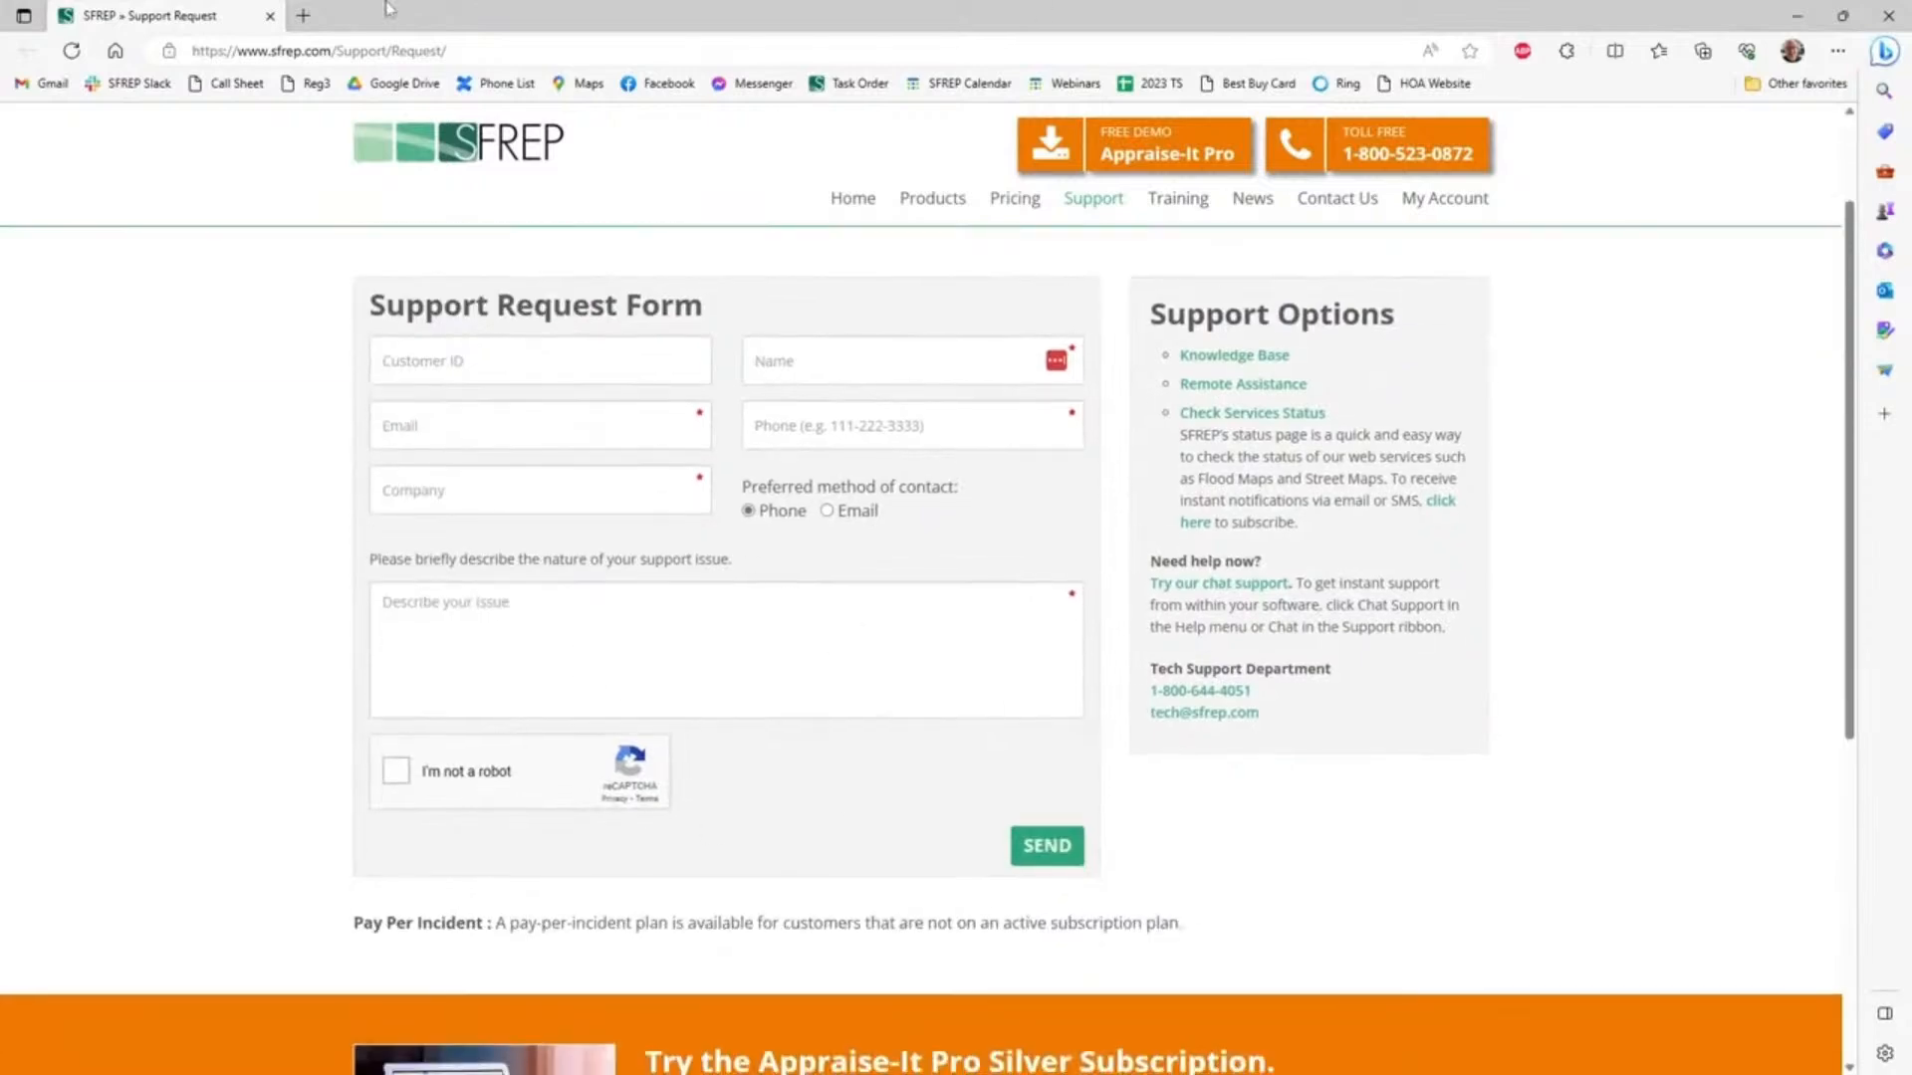
click(269, 16)
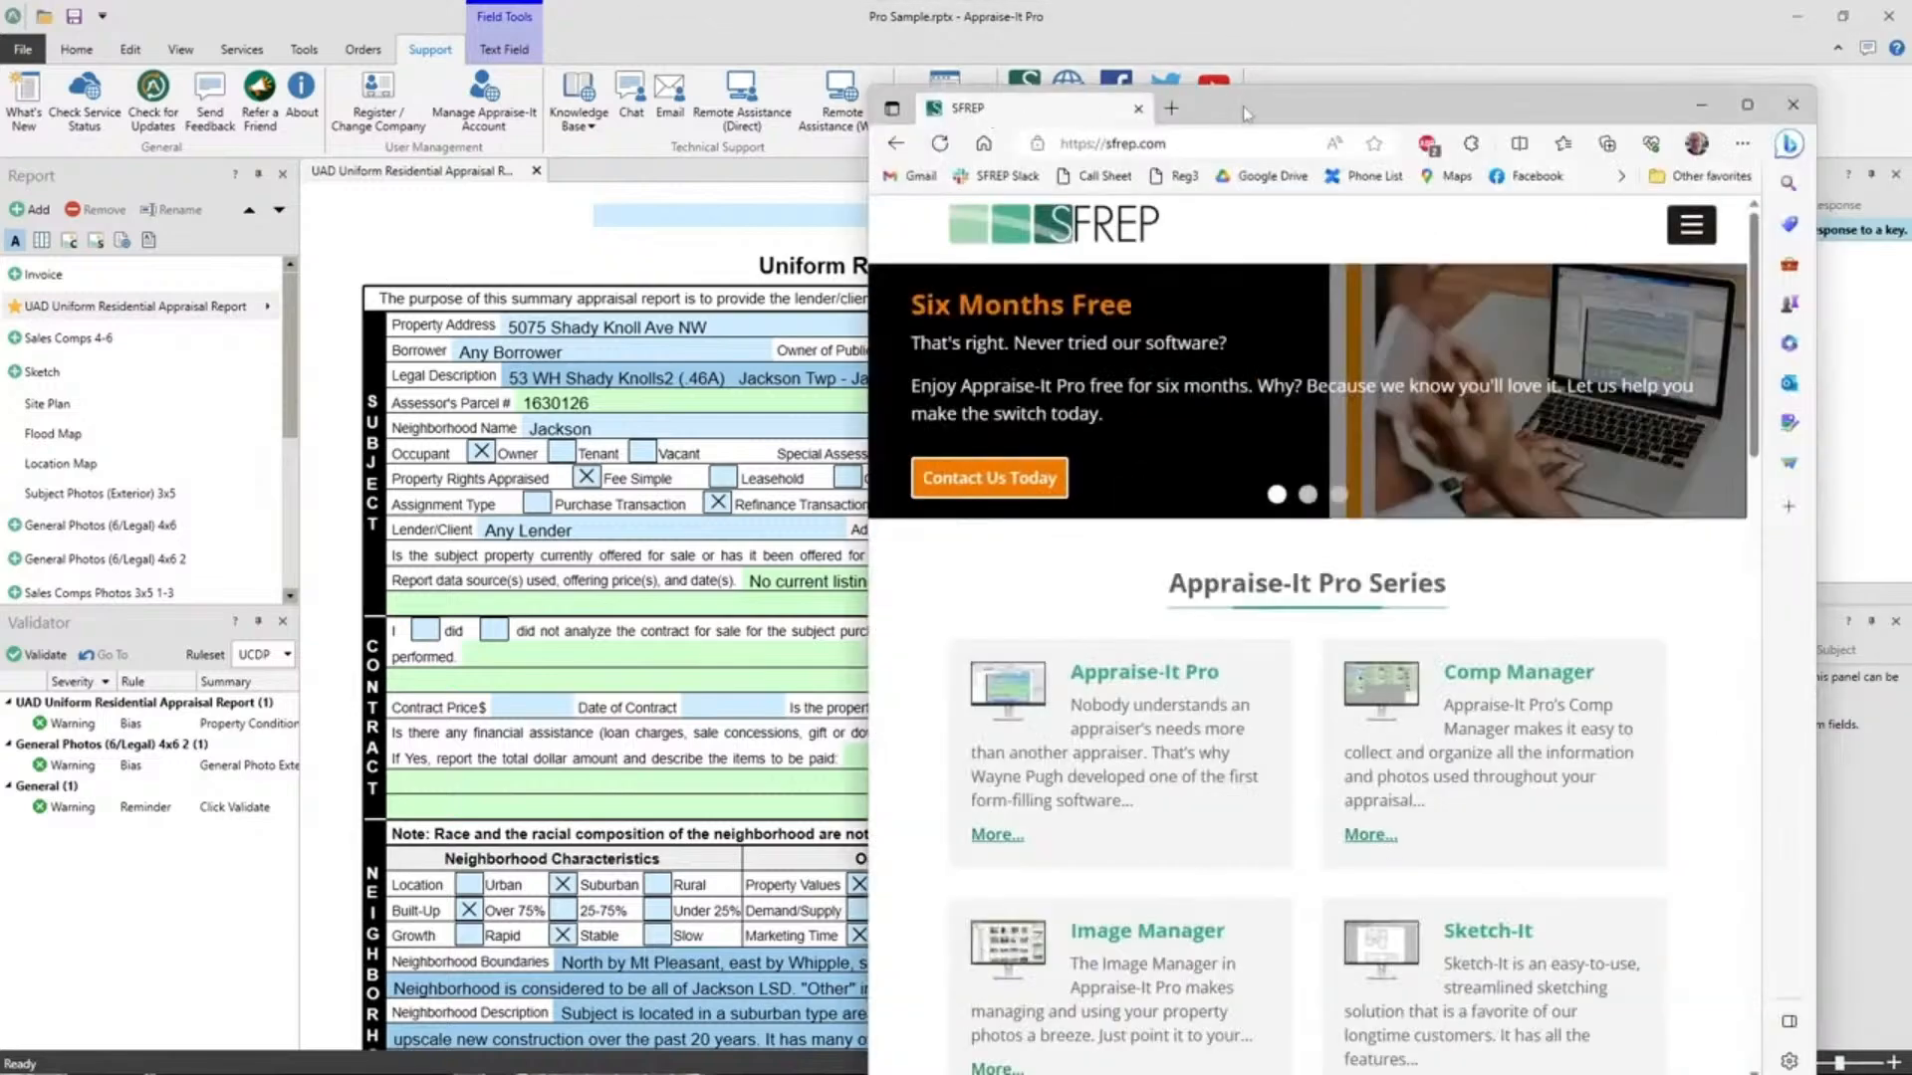
Restore the SFREP site and open Training Calendar to view the July 2023 webinar schedule.
double_click(1207, 97)
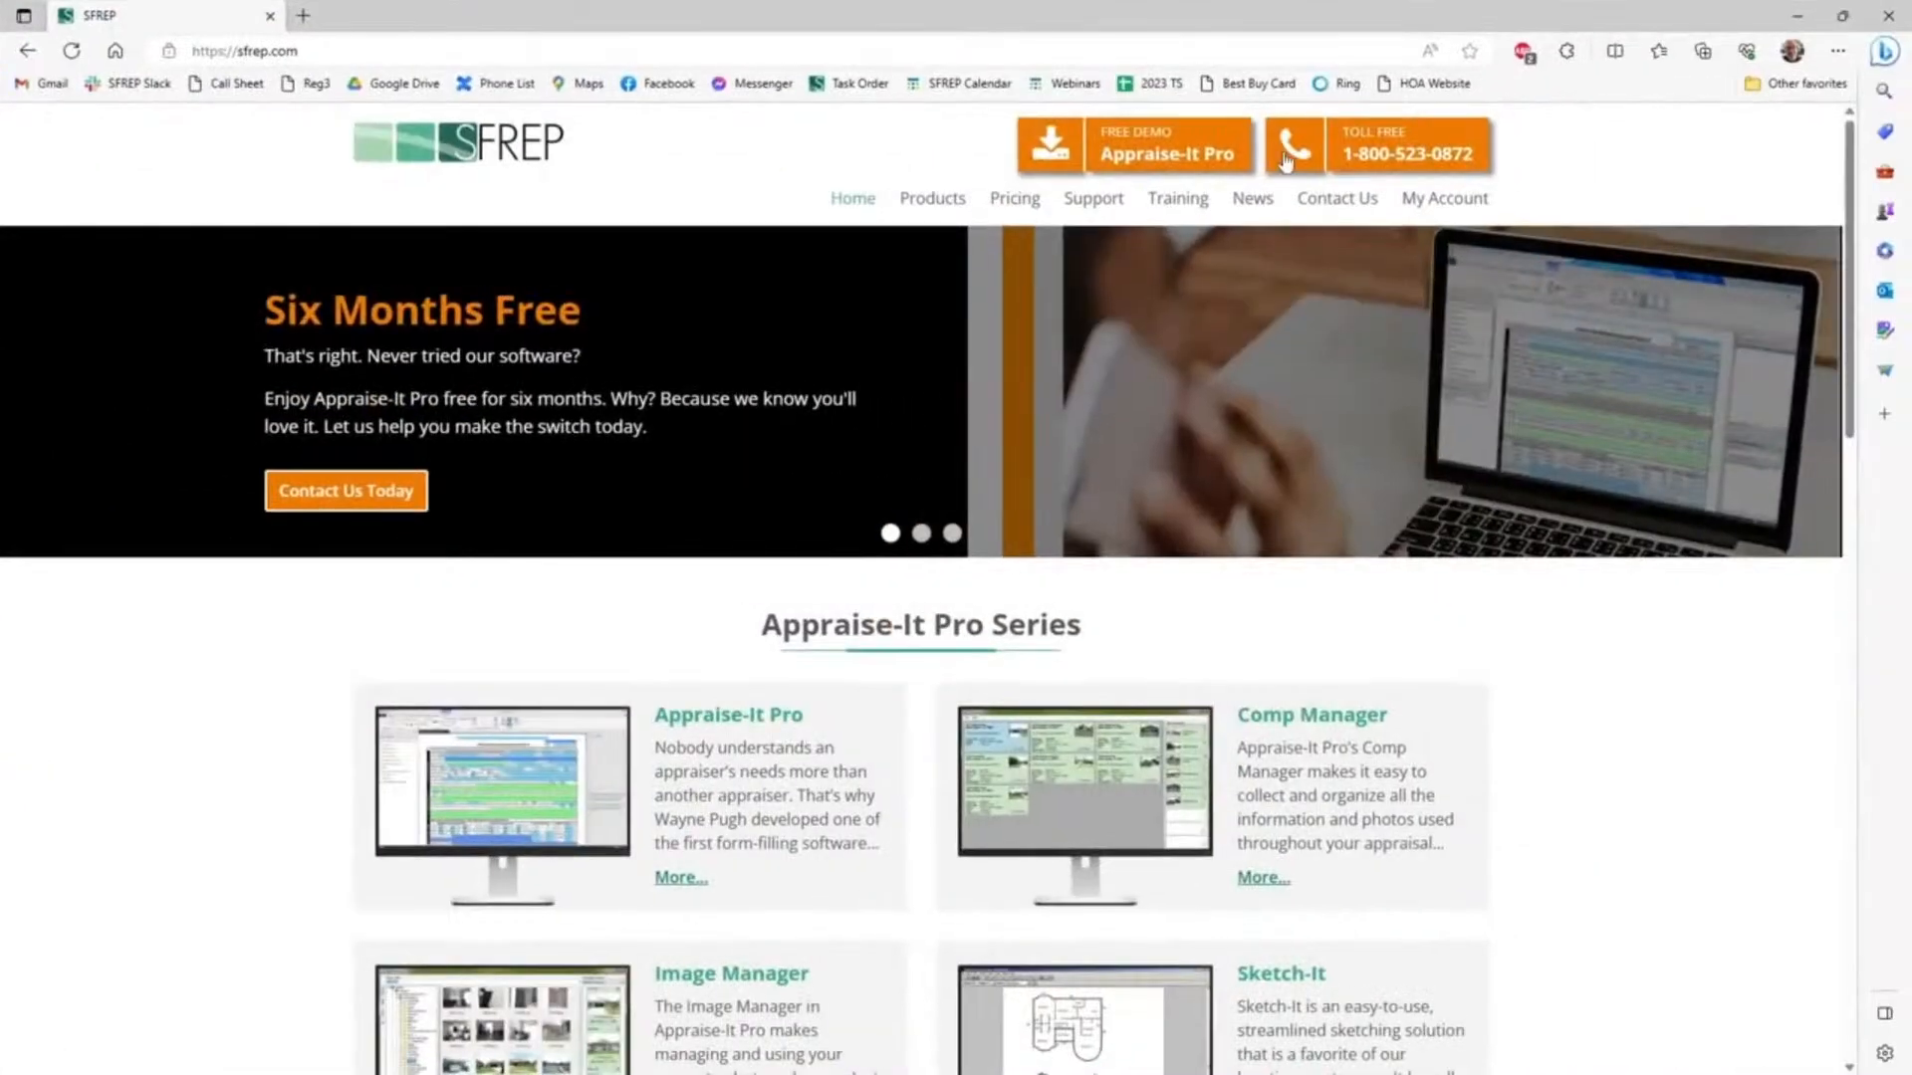
mouse_move(1130, 202)
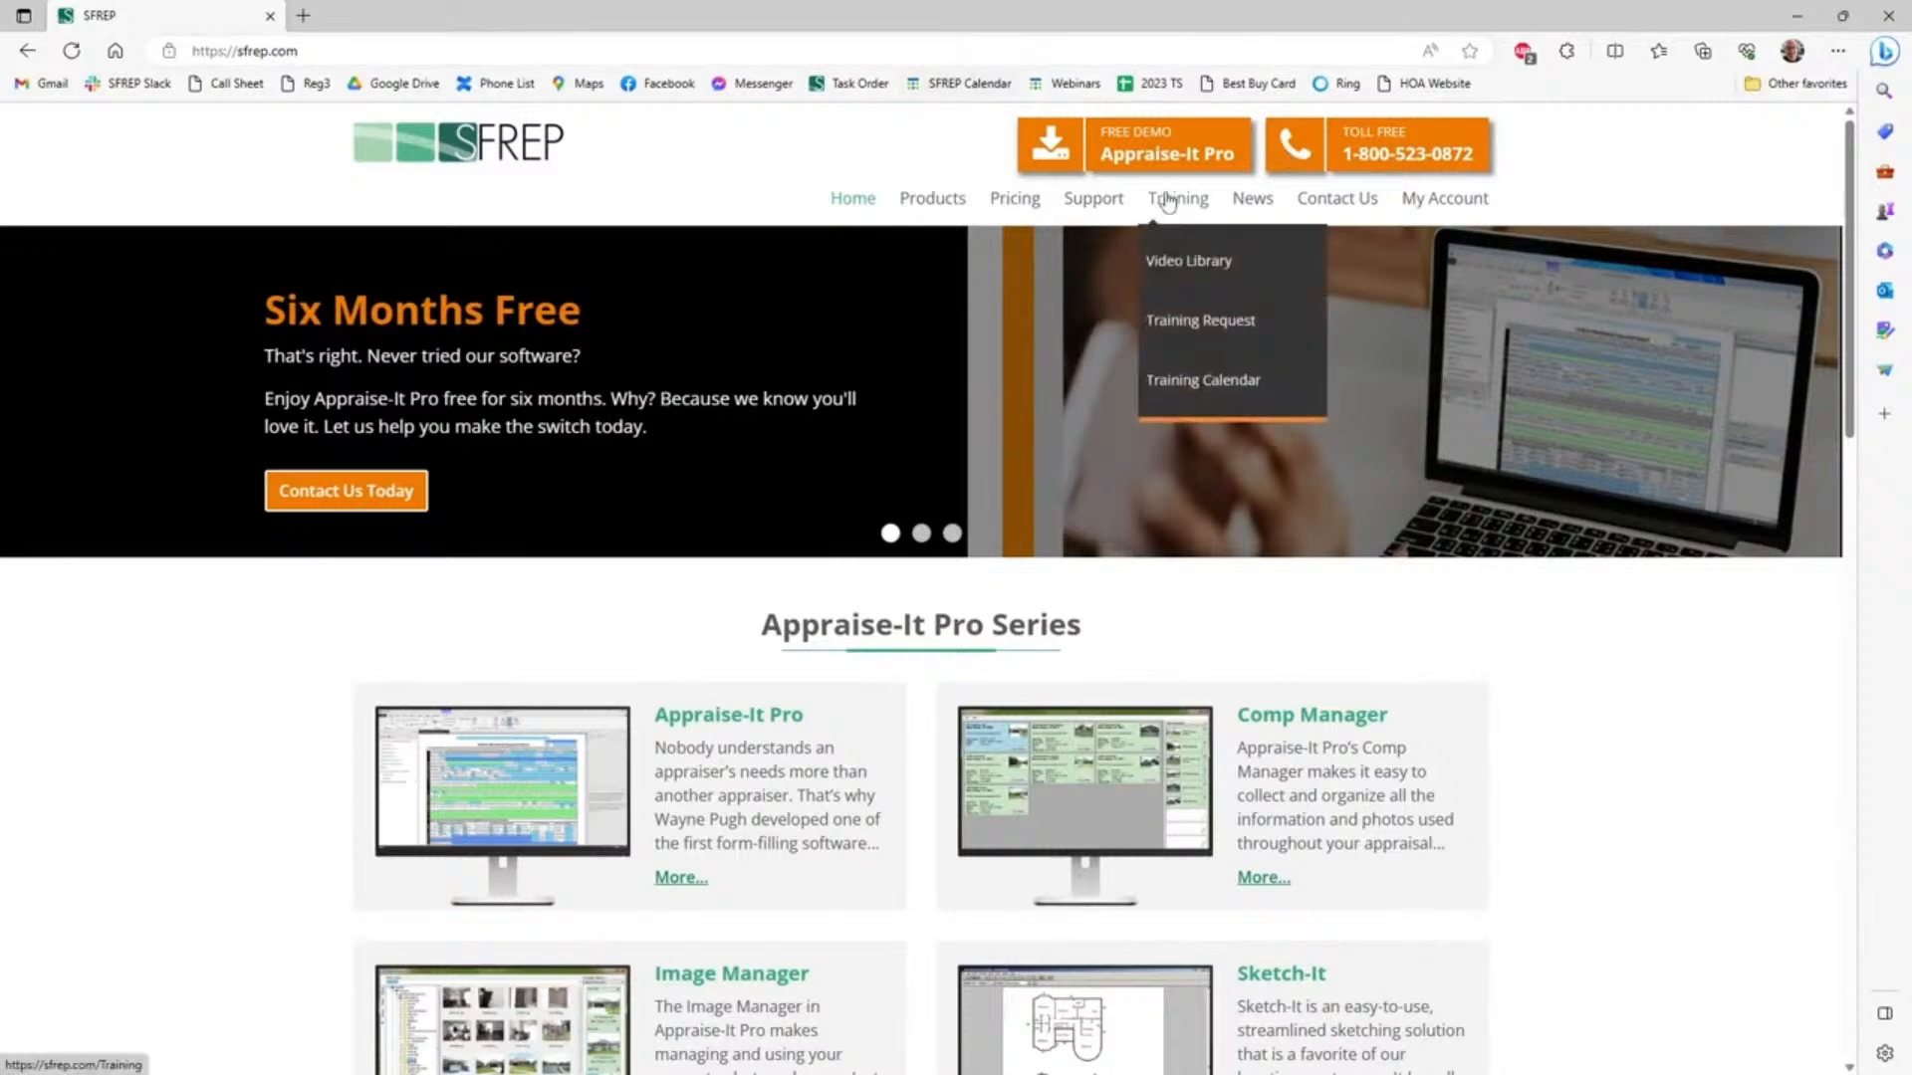
mouse_move(1227, 207)
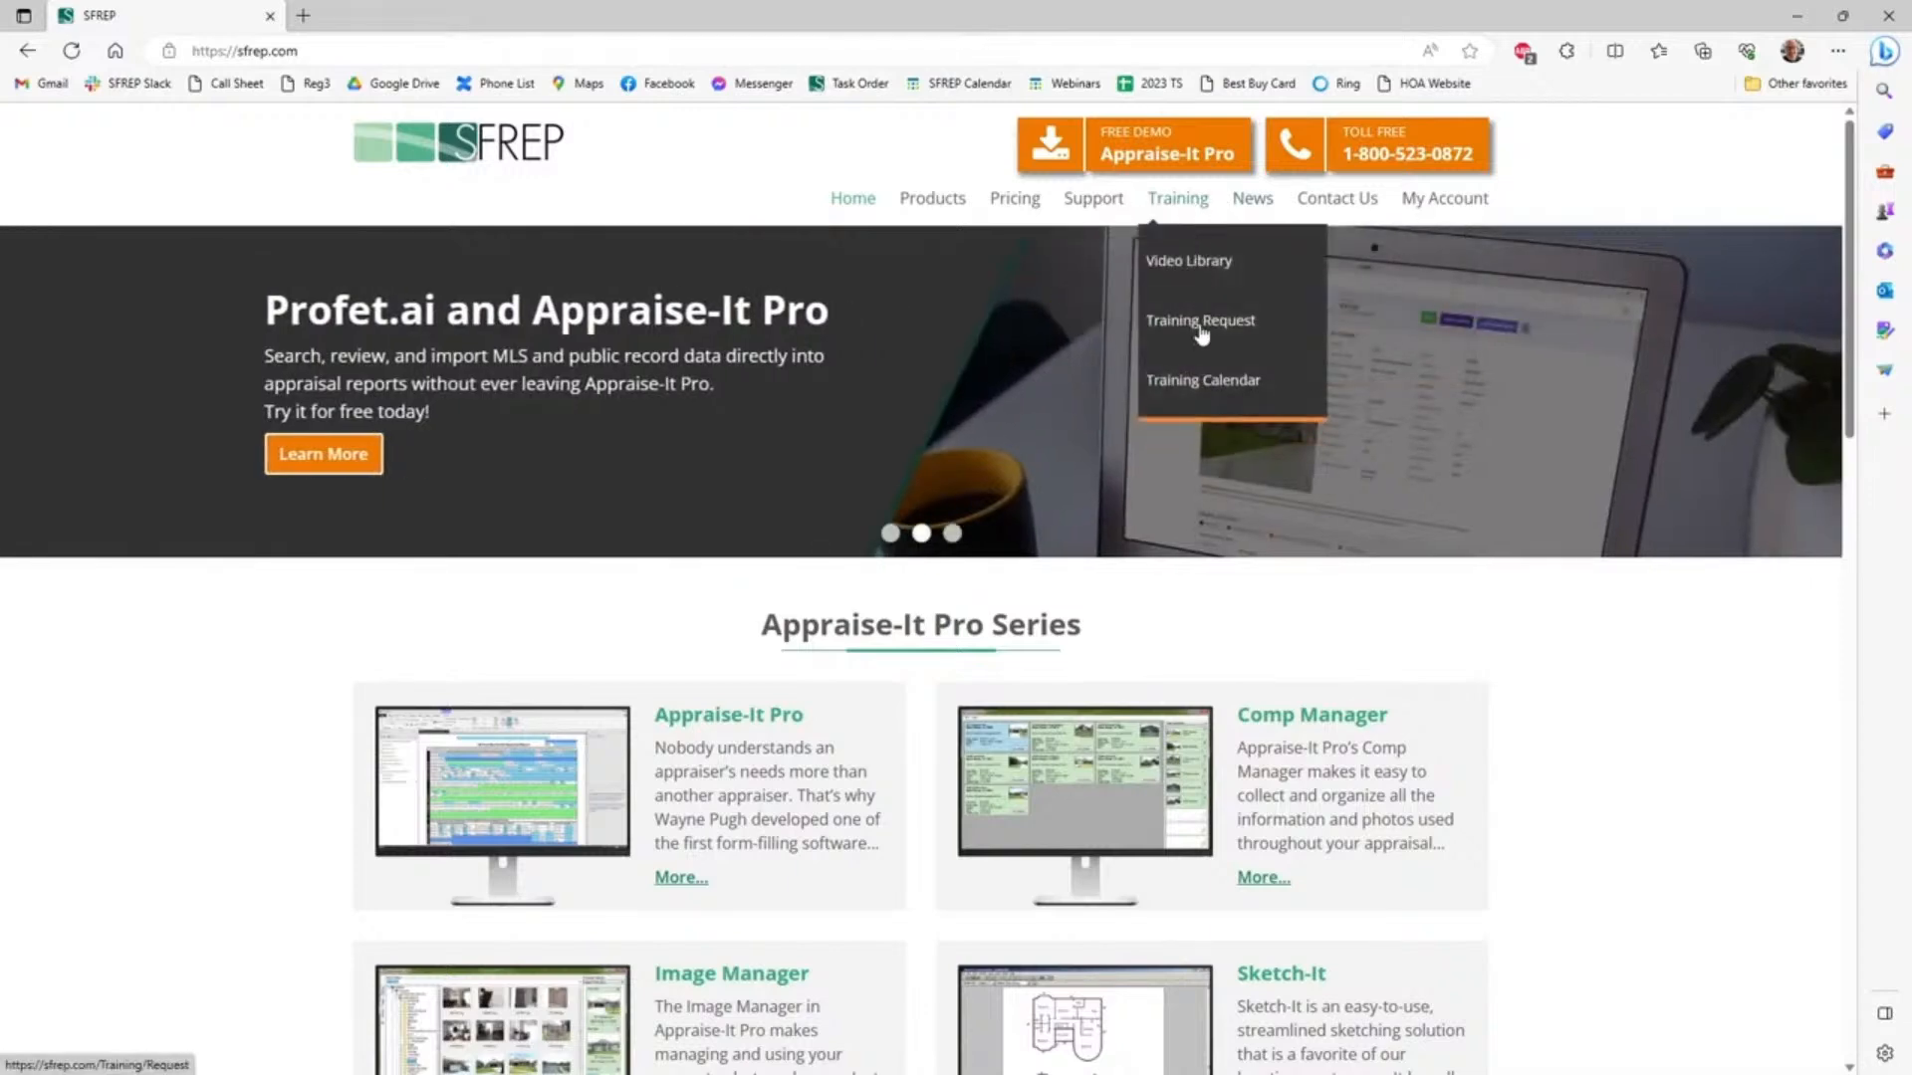
click(1202, 383)
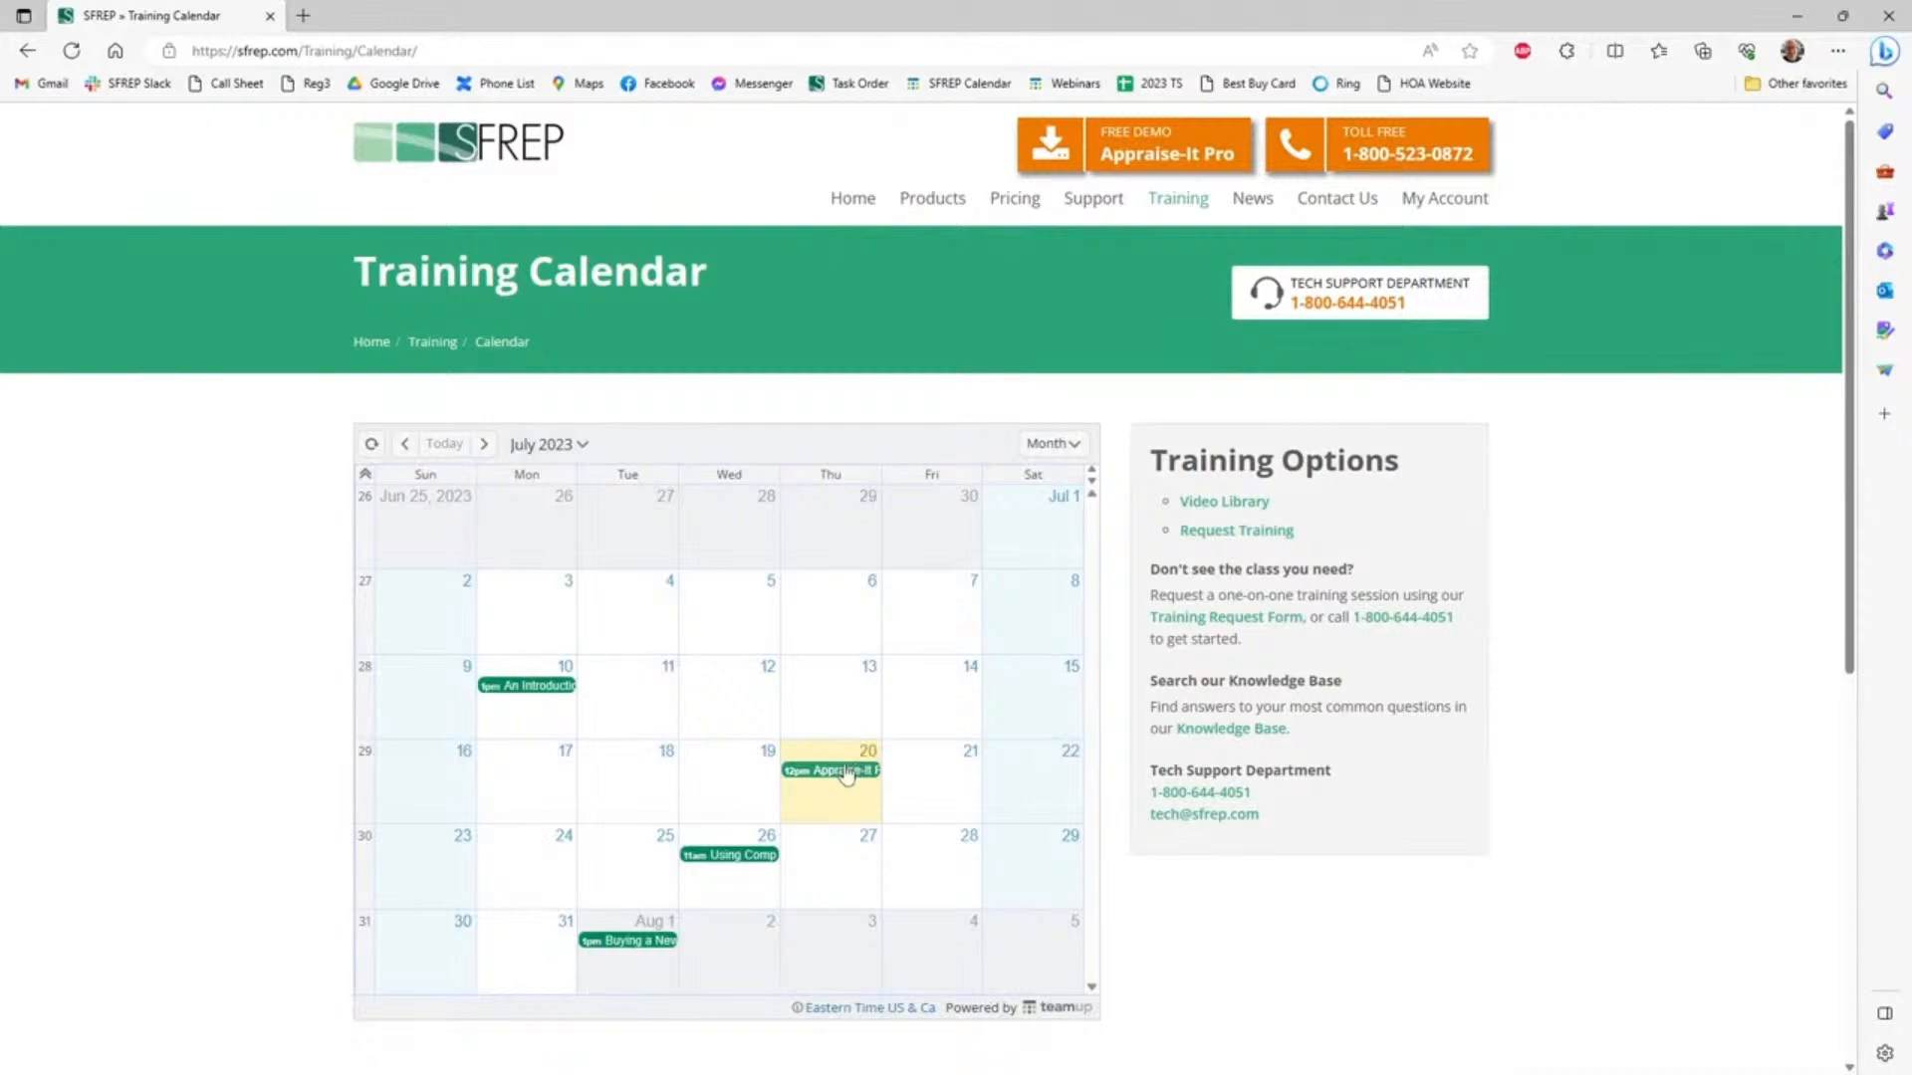
mouse_move(834, 781)
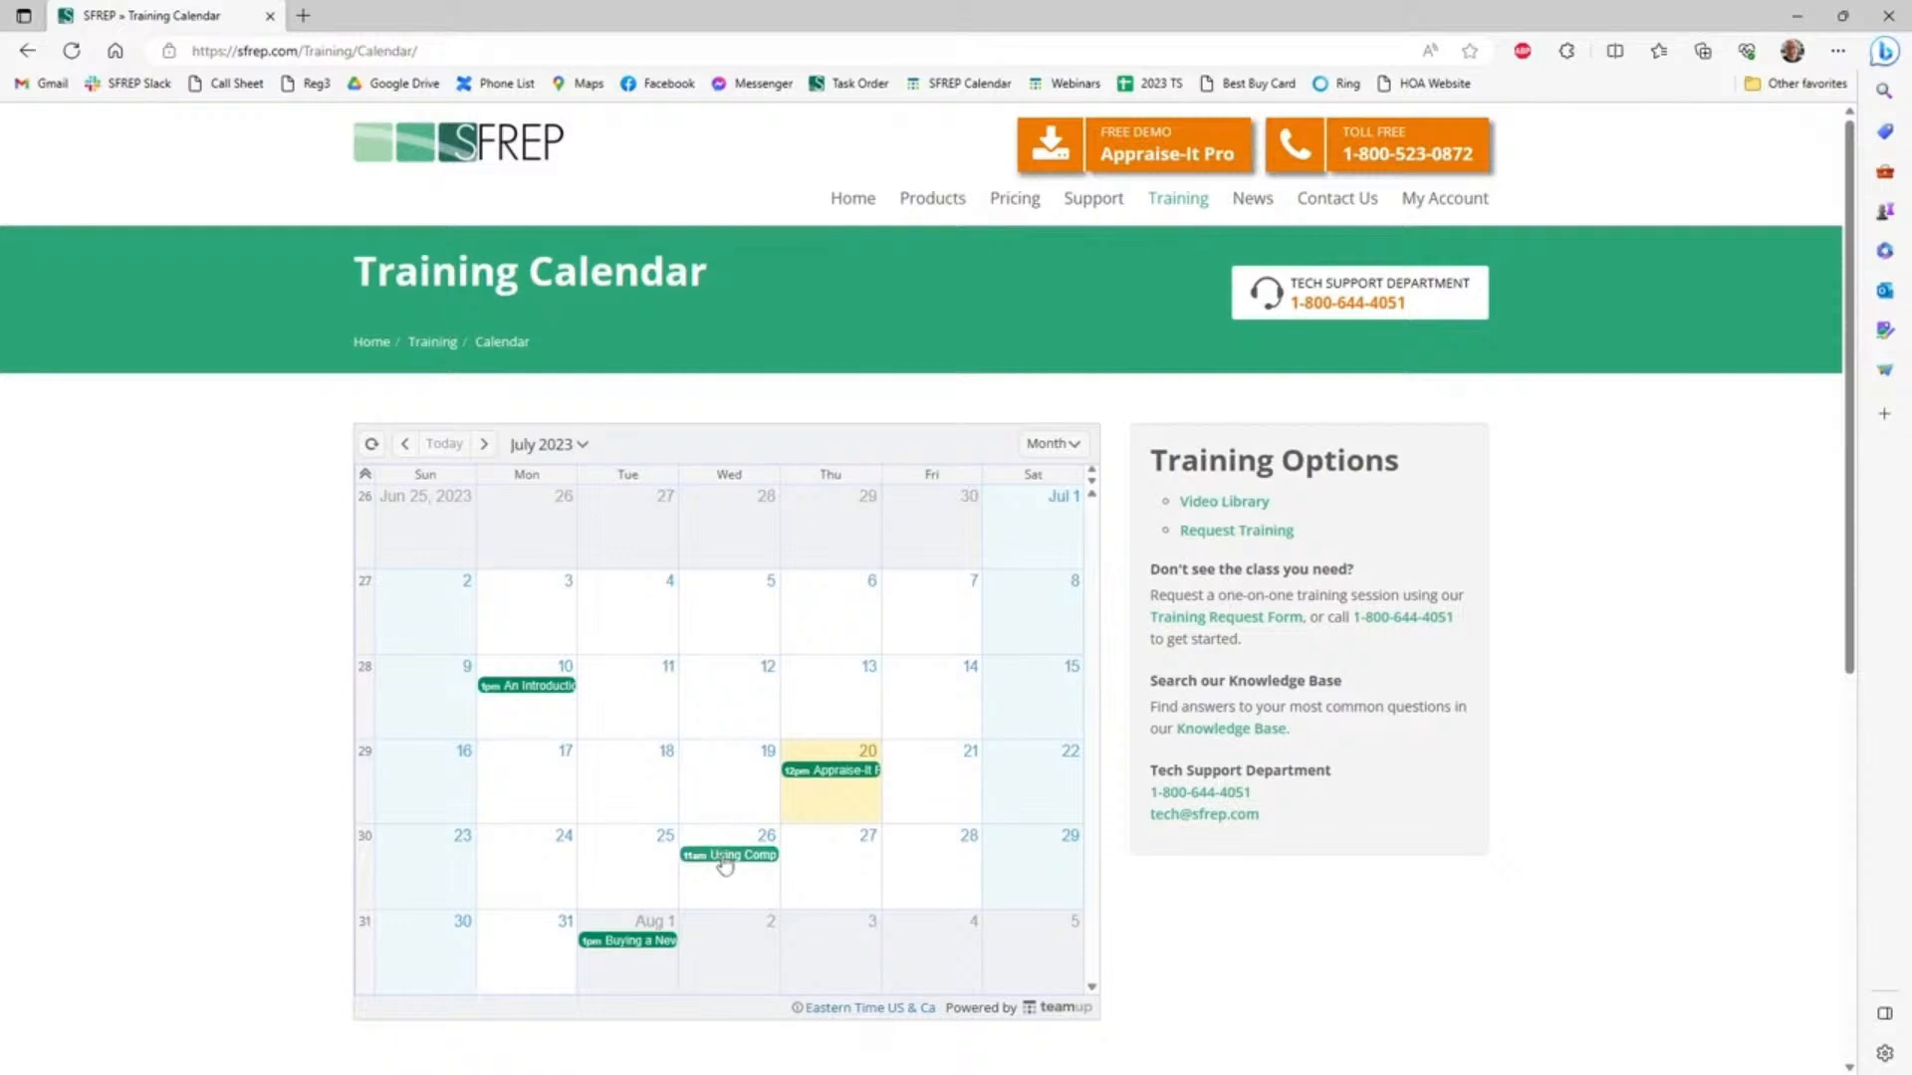
mouse_move(733, 864)
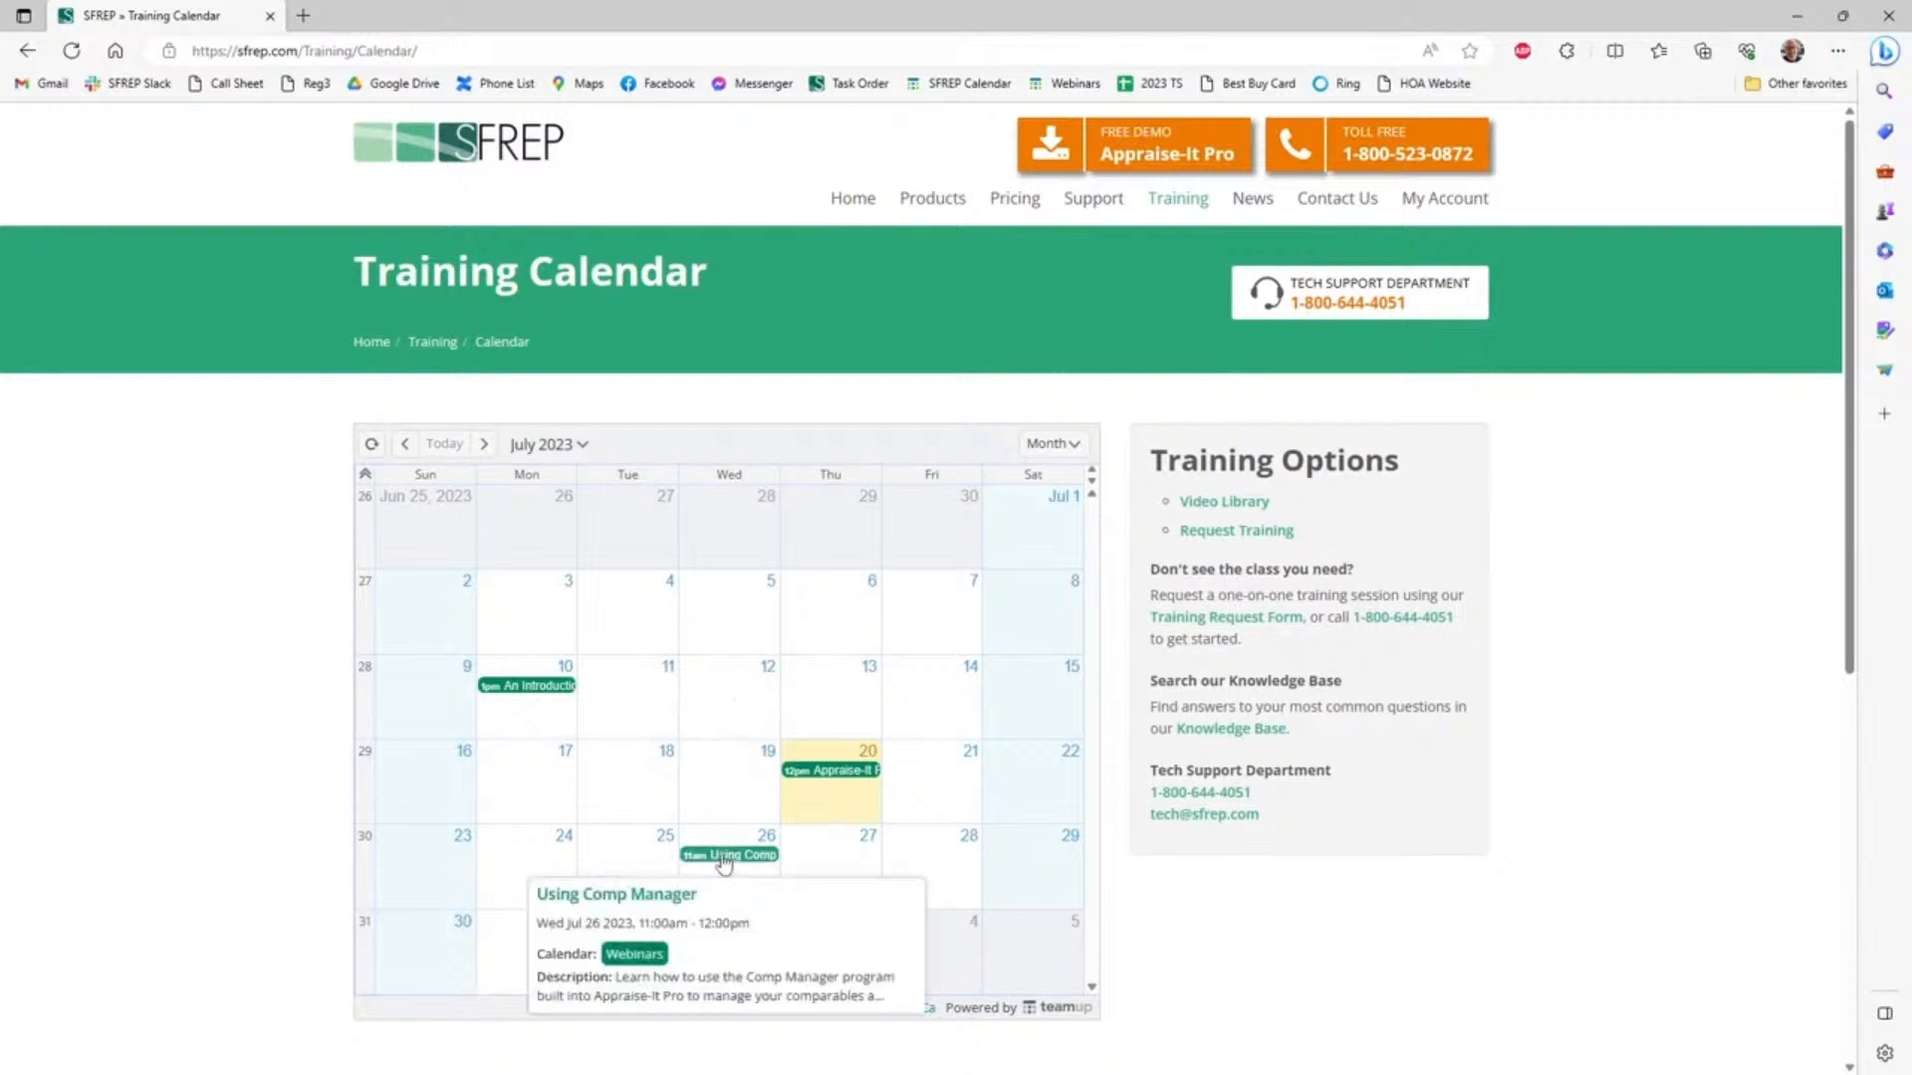
mouse_move(637, 953)
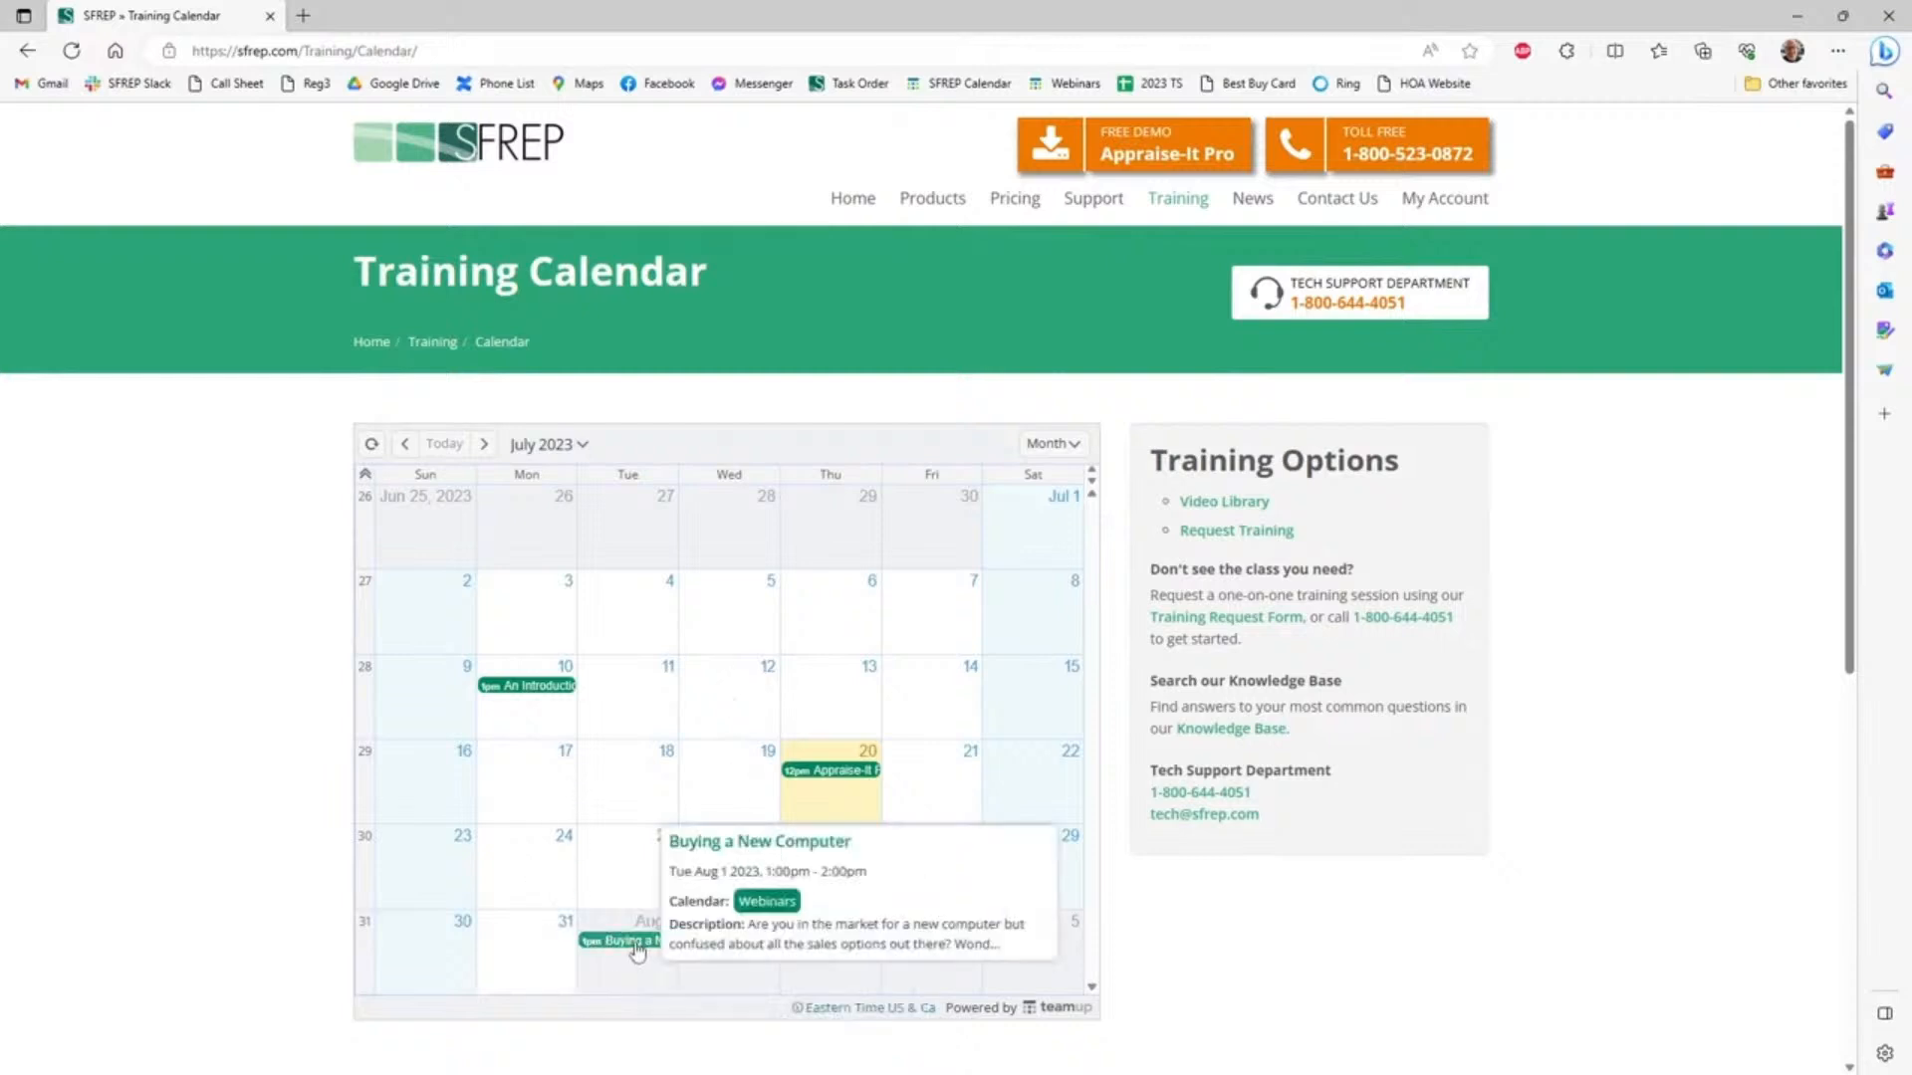